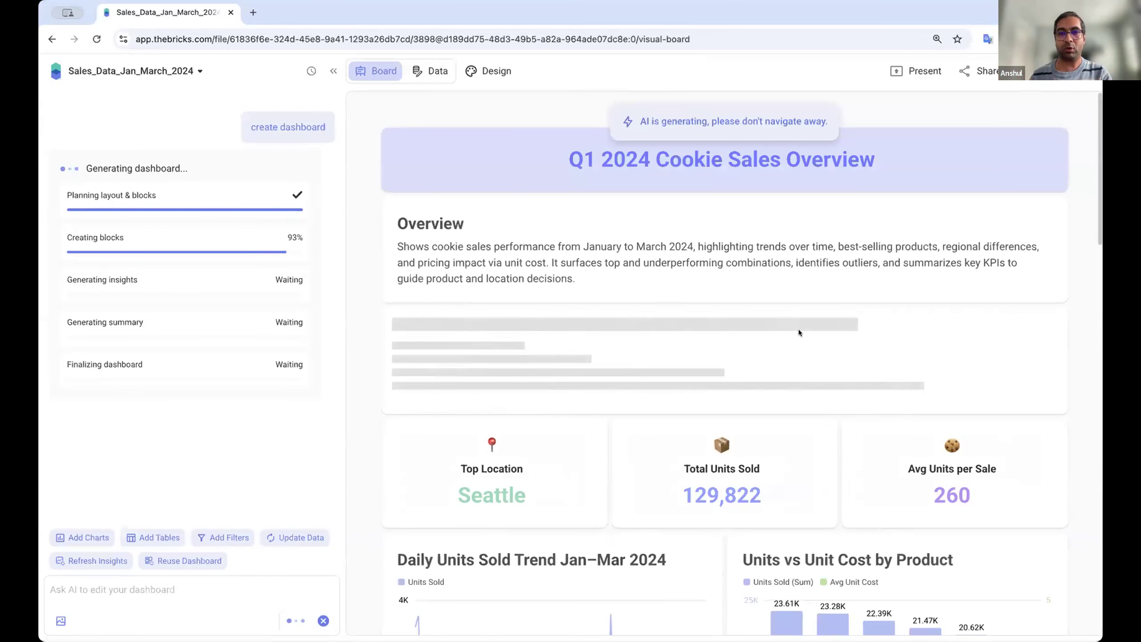
Step: Look through the KPI cards, product and location charts, and monthly change chart while the dashboard is being generated
{"action": "scroll", "coordinate": [706, 382], "scroll_direction": "down", "scroll_amount": 2}
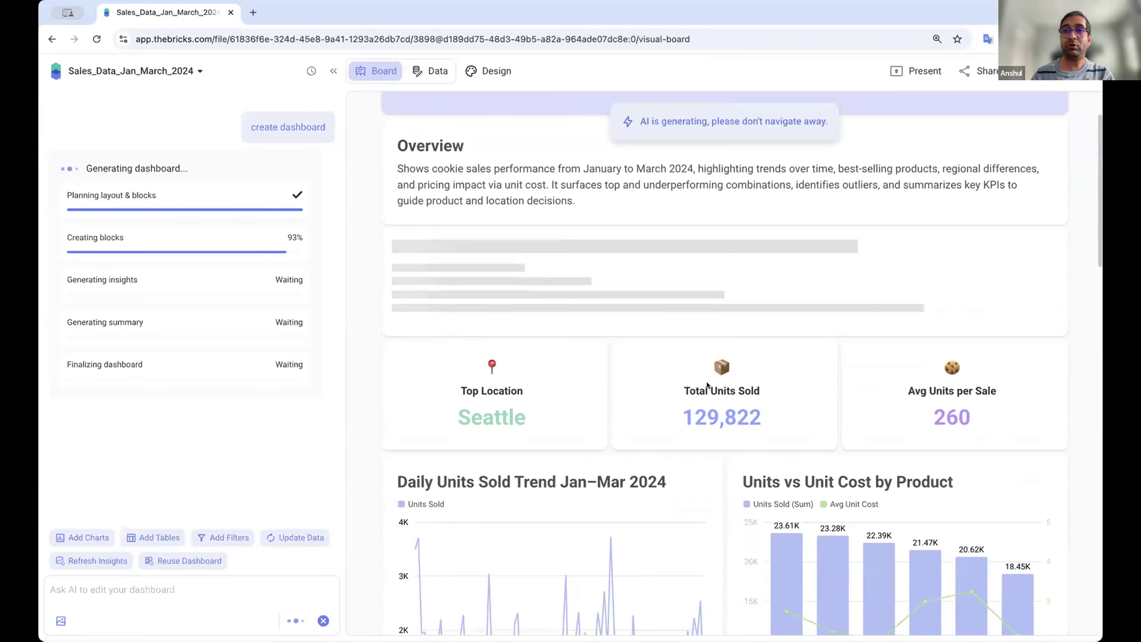
{"action": "scroll", "coordinate": [707, 384], "scroll_direction": "down", "scroll_amount": 5}
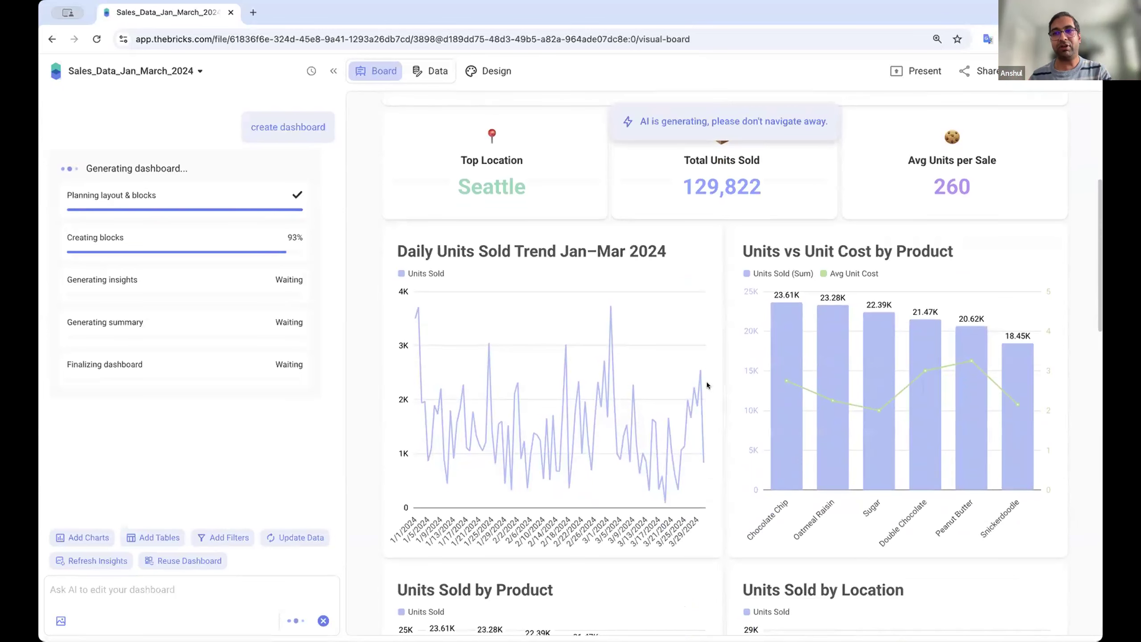
{"action": "scroll", "coordinate": [706, 385], "scroll_direction": "down", "scroll_amount": 4}
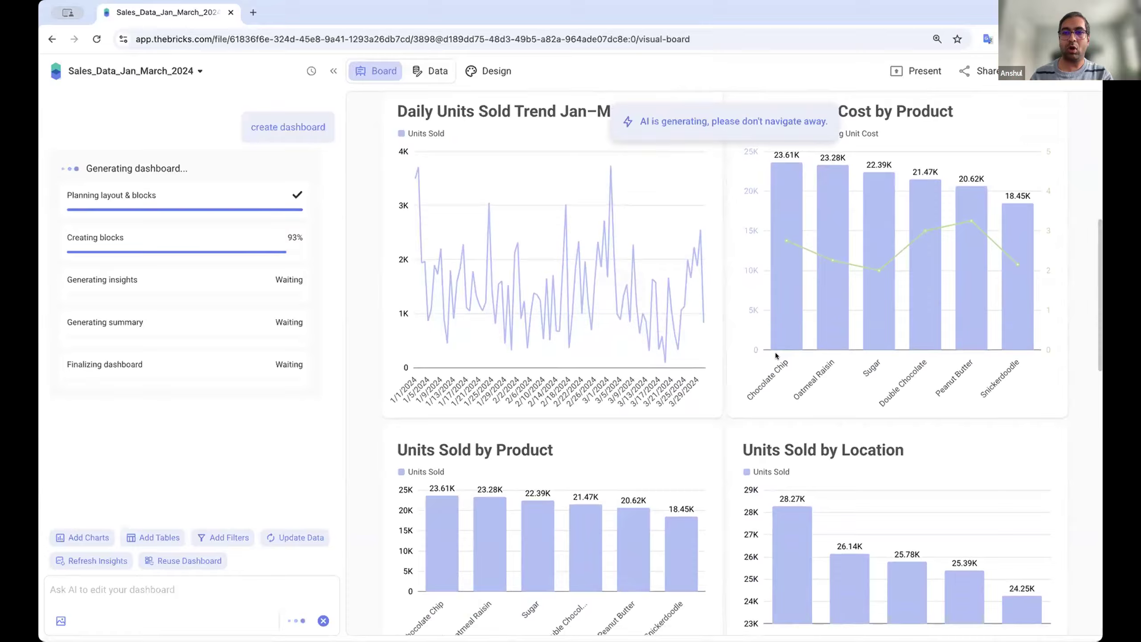
{"action": "scroll", "coordinate": [699, 449], "scroll_direction": "down", "scroll_amount": 8}
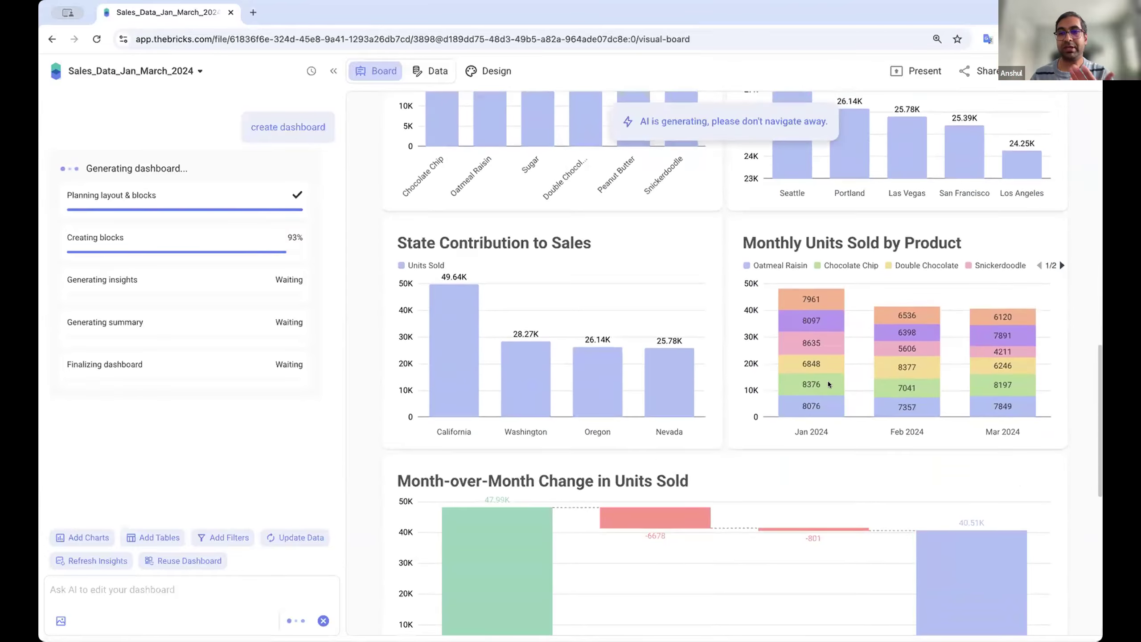
{"action": "scroll", "coordinate": [729, 504], "scroll_direction": "down", "scroll_amount": 4}
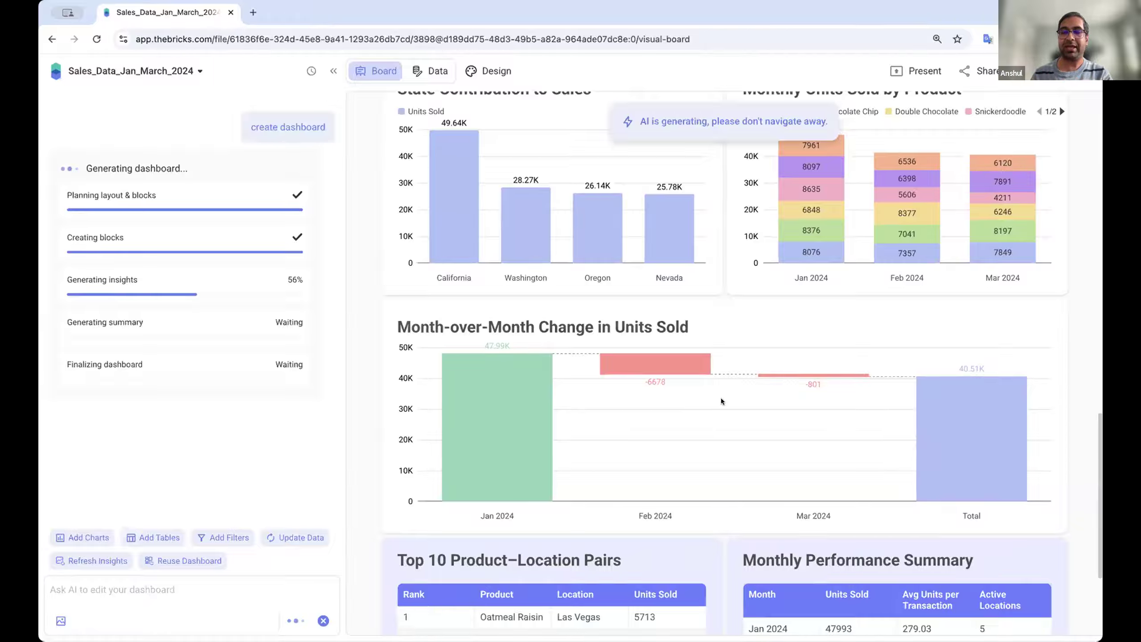
{"action": "scroll", "coordinate": [720, 398], "scroll_direction": "up", "scroll_amount": 5}
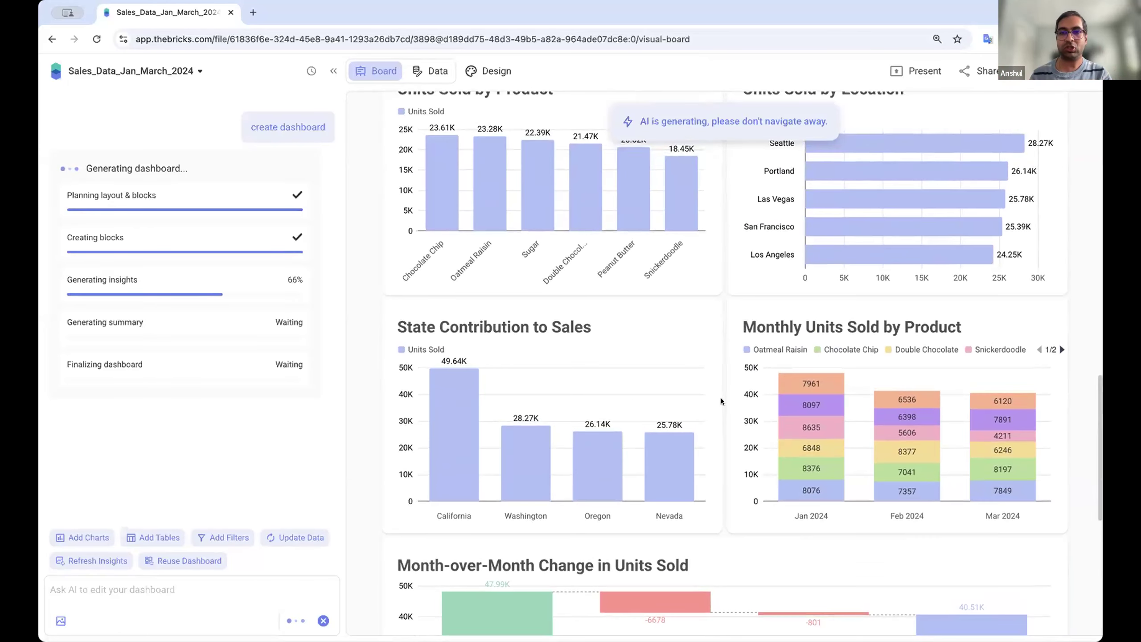
{"action": "scroll", "coordinate": [704, 354], "scroll_direction": "up", "scroll_amount": 4}
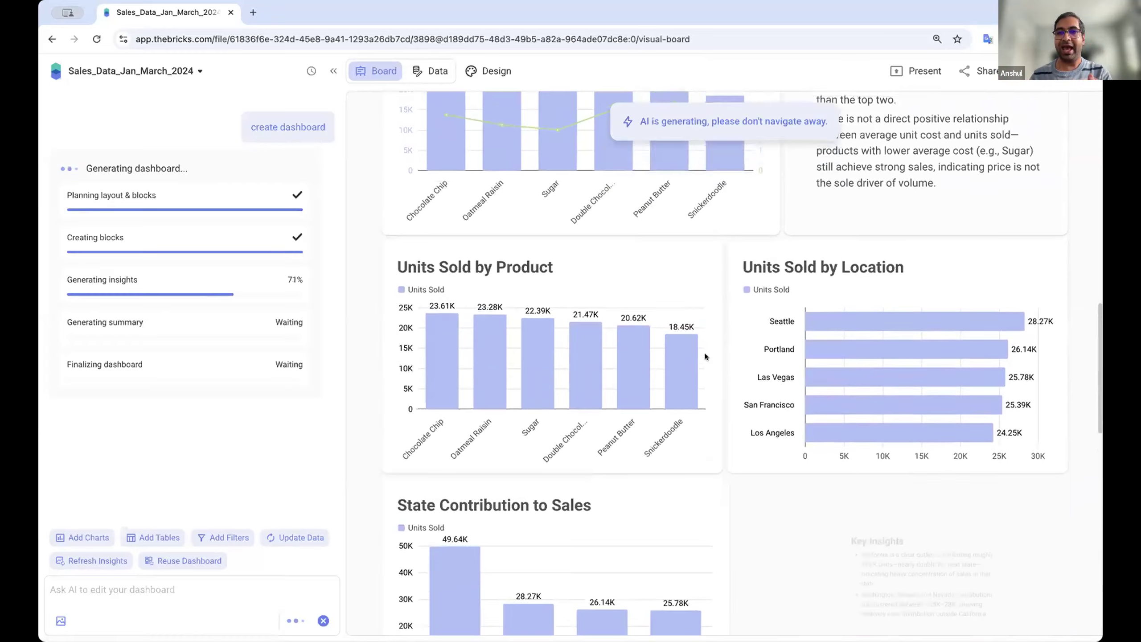
{"action": "scroll", "coordinate": [704, 353], "scroll_direction": "up", "scroll_amount": 1}
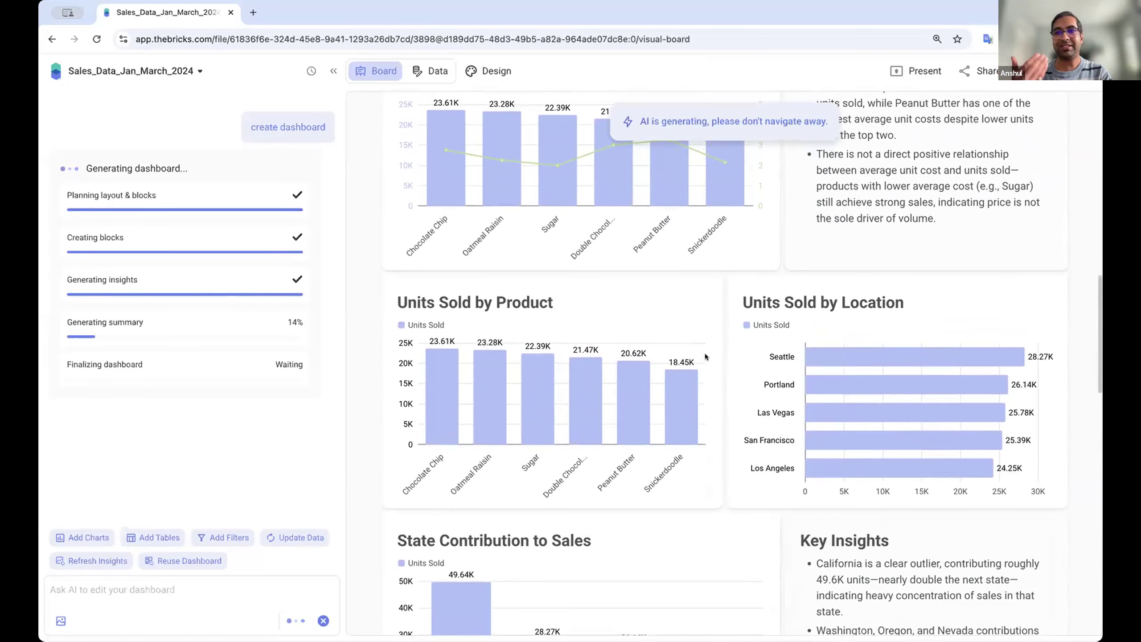
{"action": "scroll", "coordinate": [704, 353], "scroll_direction": "up", "scroll_amount": 6}
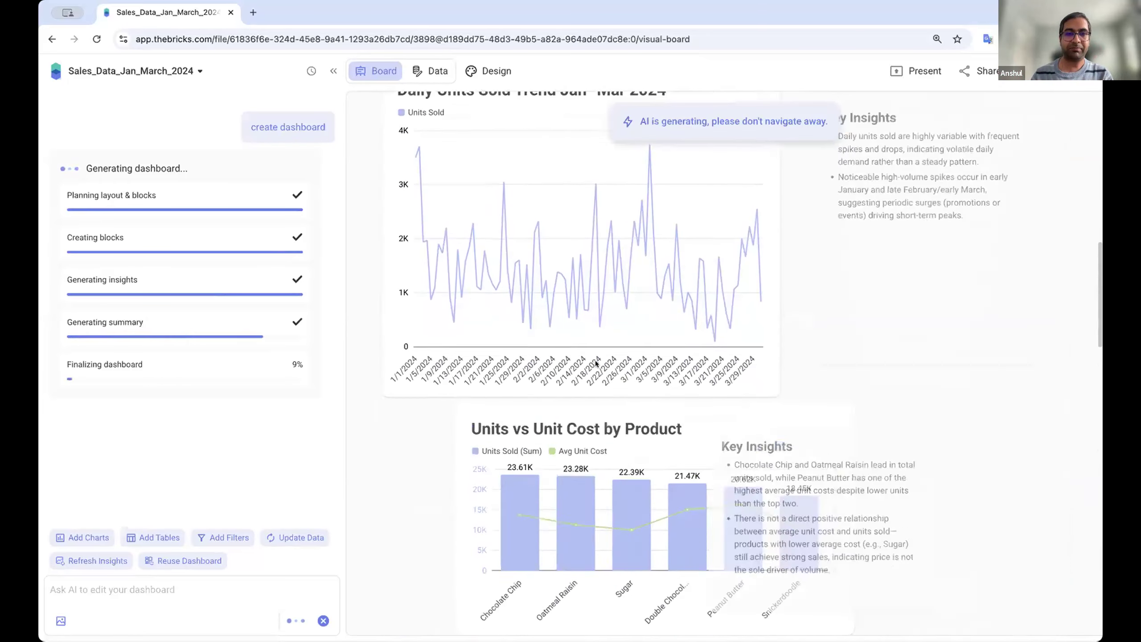
Step: Read the Key Insights beside the Units vs Unit Cost by Product chart and the Overall Insights text block
{"action": "scroll", "coordinate": [638, 452], "scroll_direction": "down", "scroll_amount": 1}
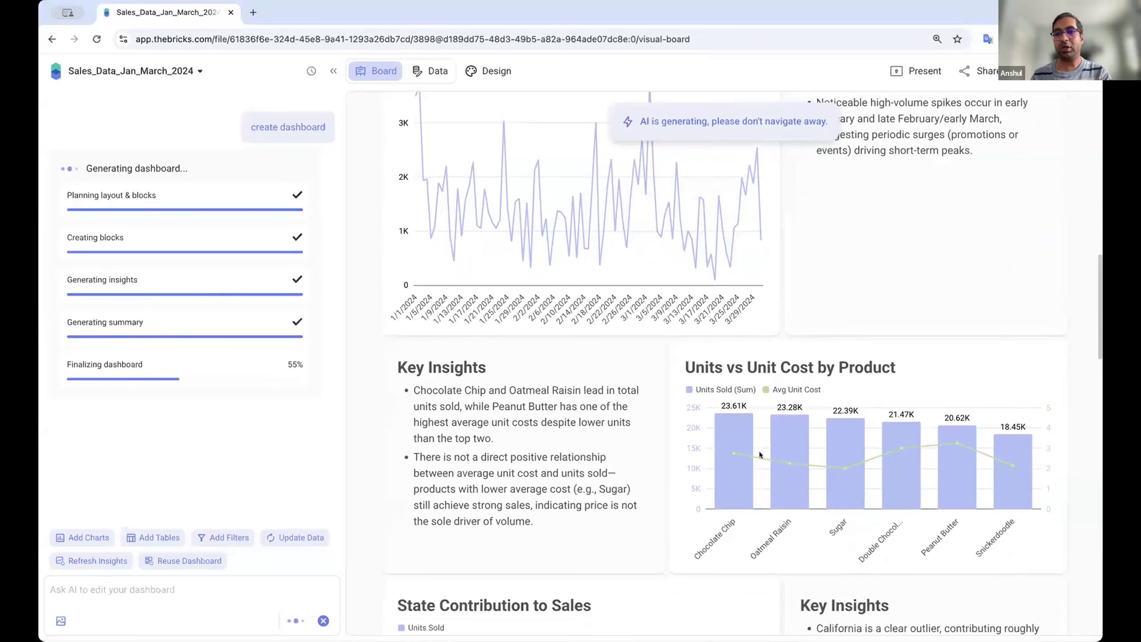
{"action": "scroll", "coordinate": [759, 451], "scroll_direction": "down", "scroll_amount": 1}
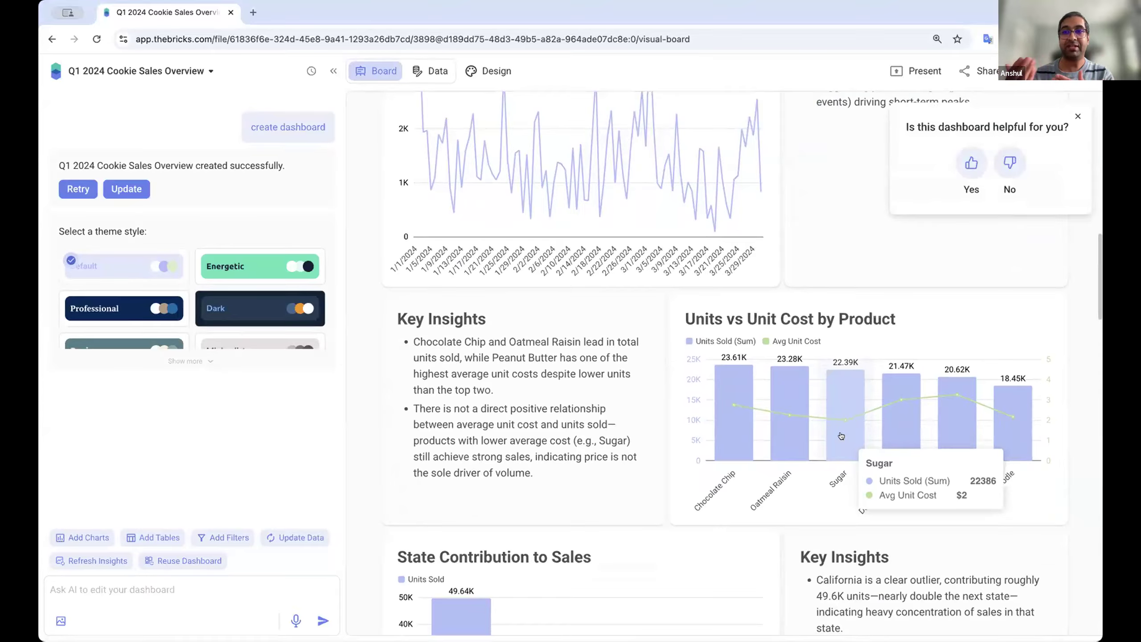
{"action": "scroll", "coordinate": [497, 393], "scroll_direction": "down", "scroll_amount": 1}
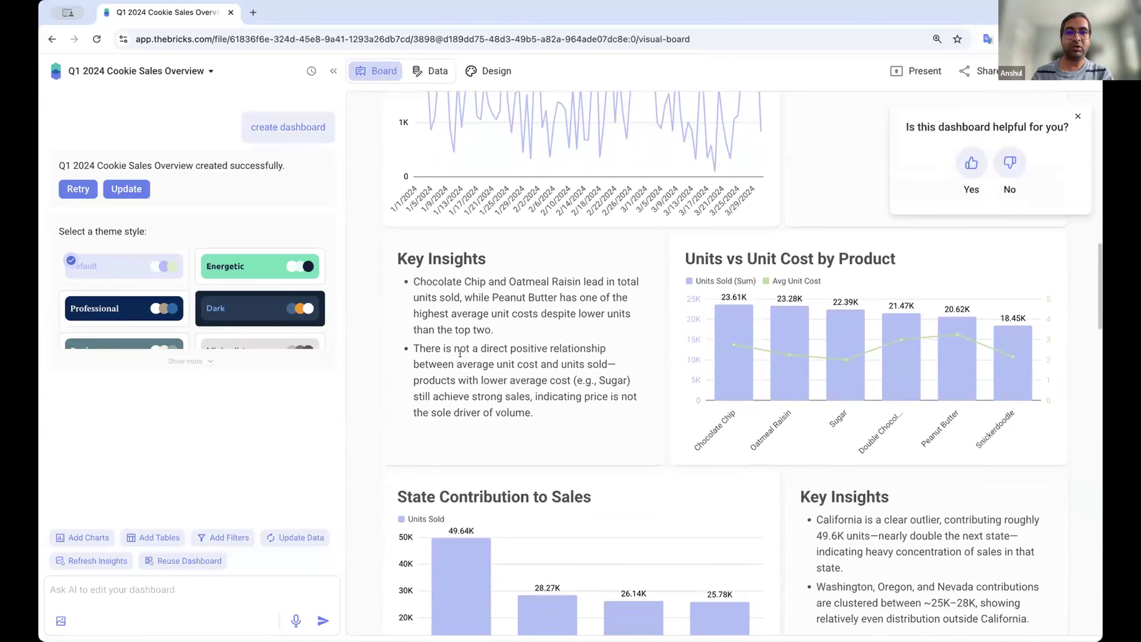
{"action": "left_click", "coordinate": [461, 355]}
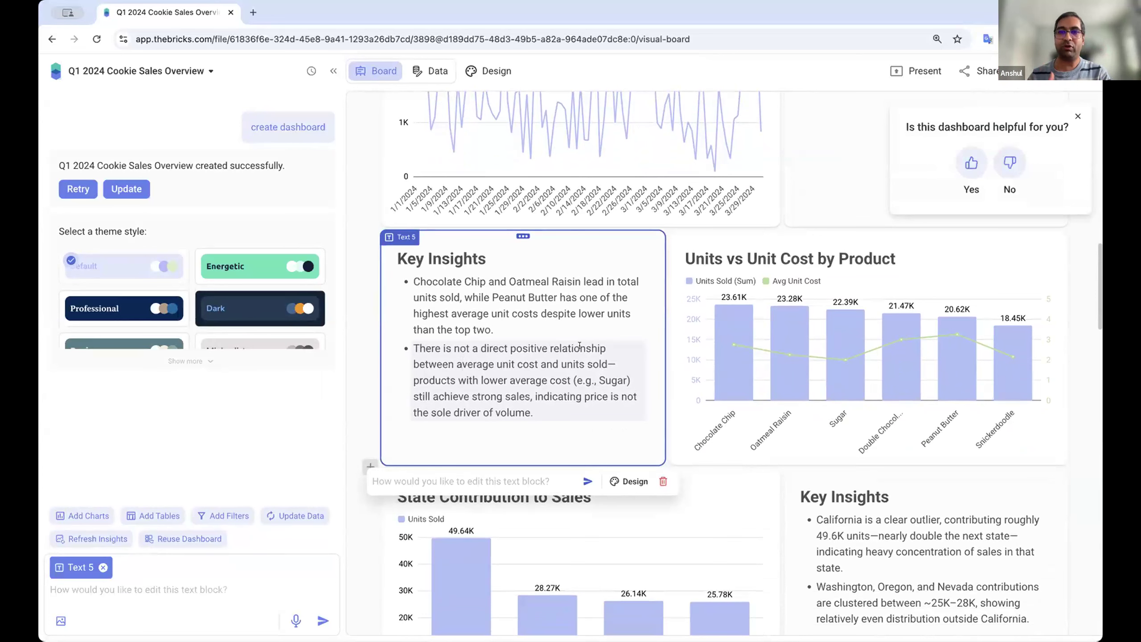
{"action": "scroll", "coordinate": [519, 383], "scroll_direction": "up", "scroll_amount": 4}
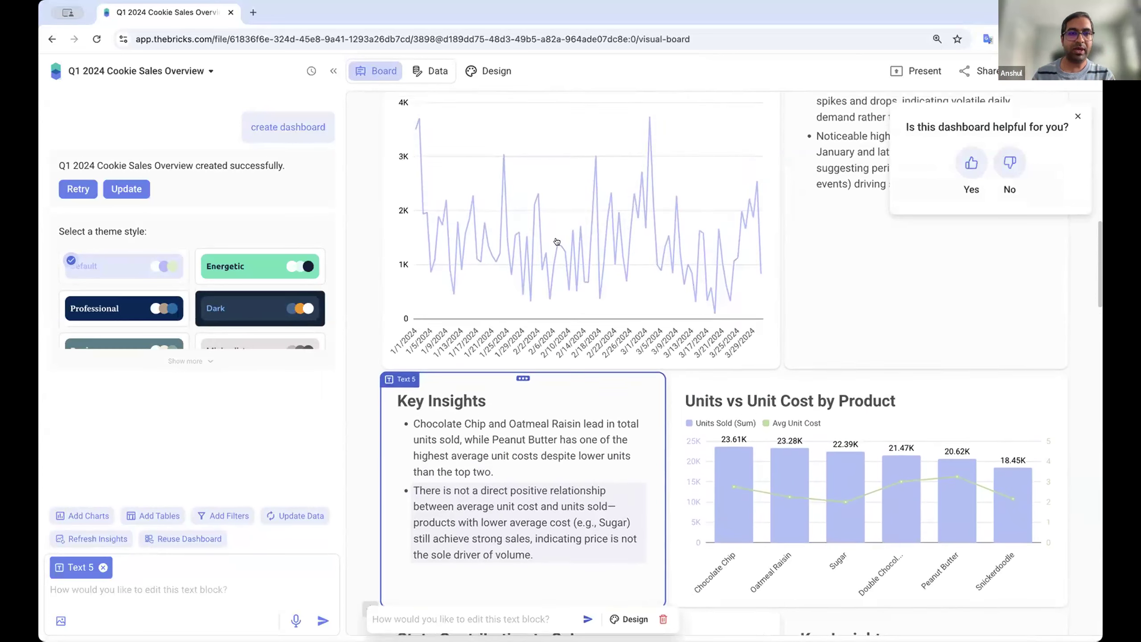
{"action": "scroll", "coordinate": [688, 196], "scroll_direction": "up", "scroll_amount": 20}
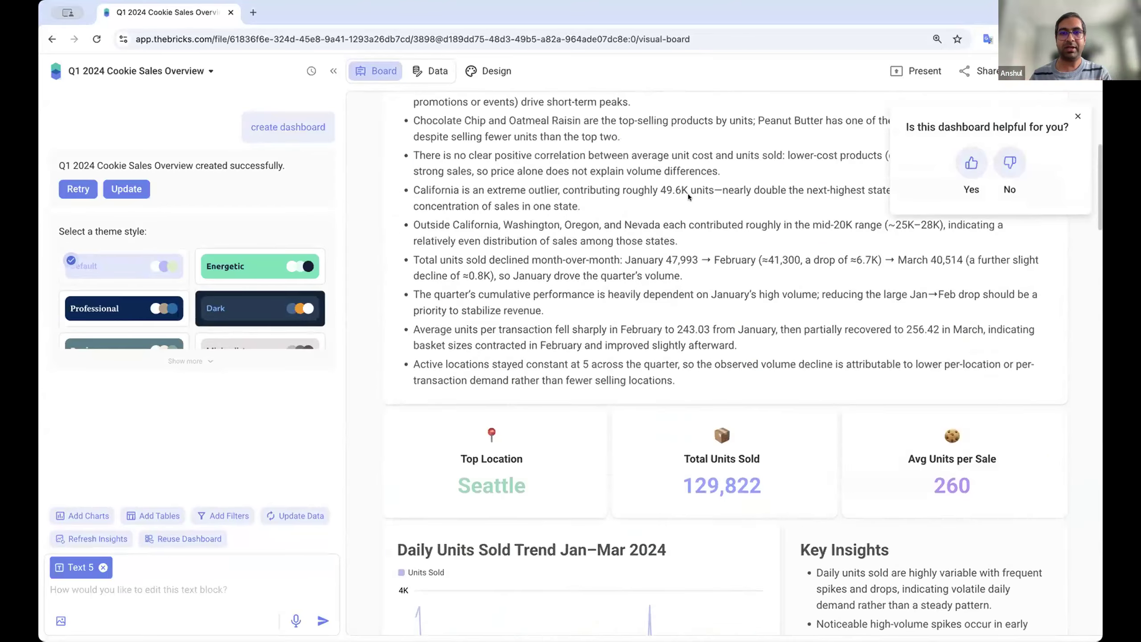
{"action": "scroll", "coordinate": [661, 301], "scroll_direction": "down", "scroll_amount": 3}
{"action": "left_click", "coordinate": [716, 325]}
{"action": "scroll", "coordinate": [714, 327], "scroll_direction": "down", "scroll_amount": 7}
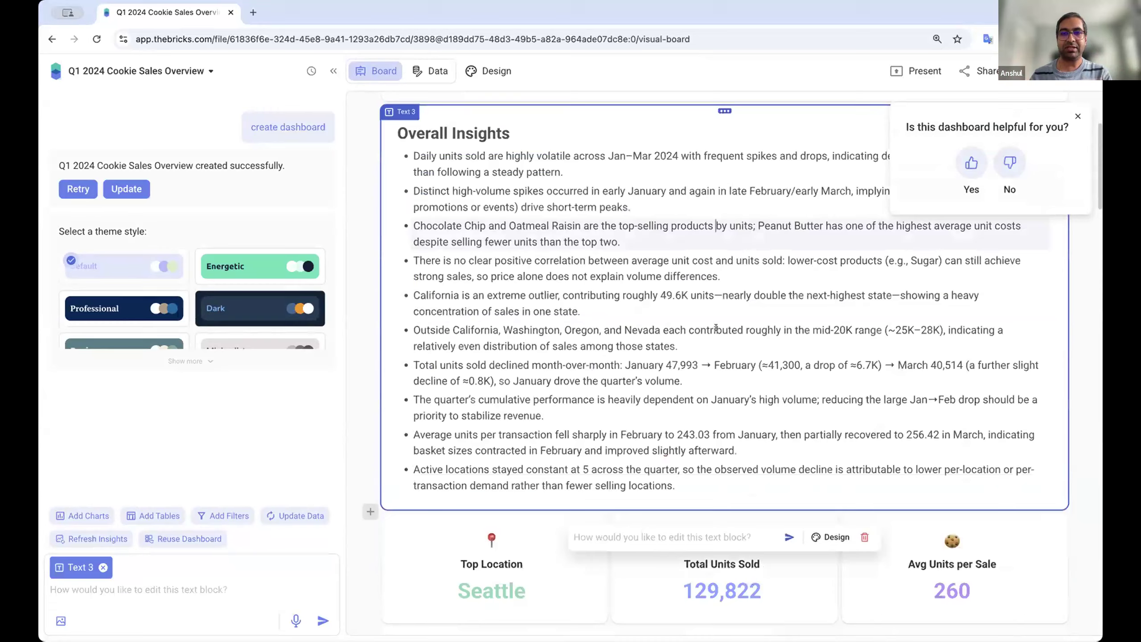
Step: Review the remaining charts and their insights, down to the Monthly Performance Summary and Top 10 Product–Location Pairs tables
{"action": "scroll", "coordinate": [718, 397], "scroll_direction": "down", "scroll_amount": 2}
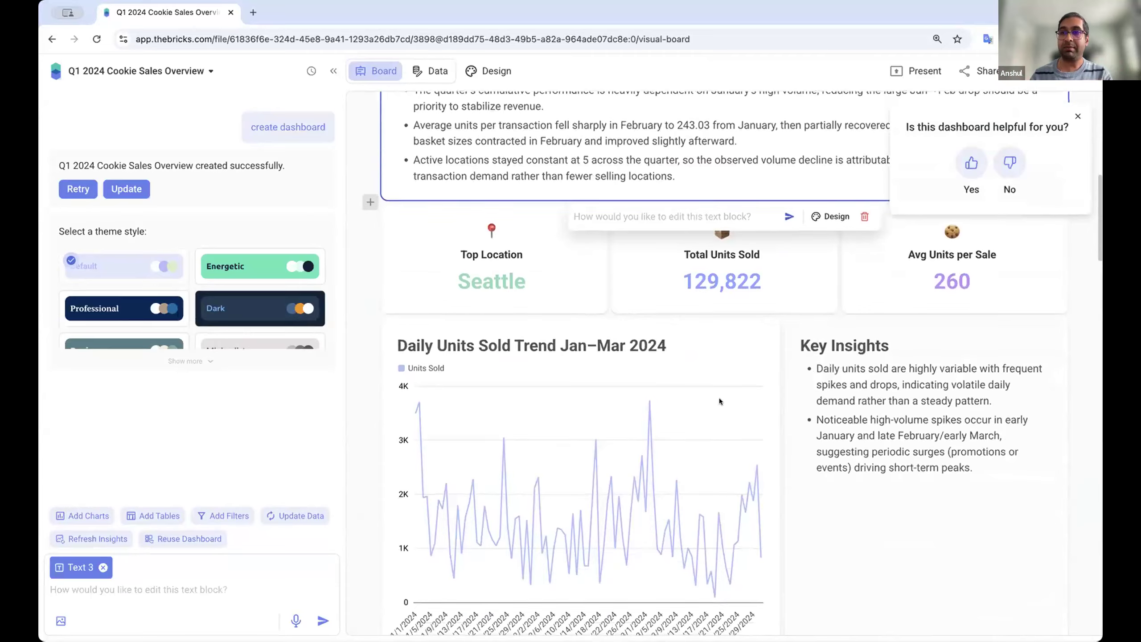
{"action": "scroll", "coordinate": [718, 397], "scroll_direction": "down", "scroll_amount": 8}
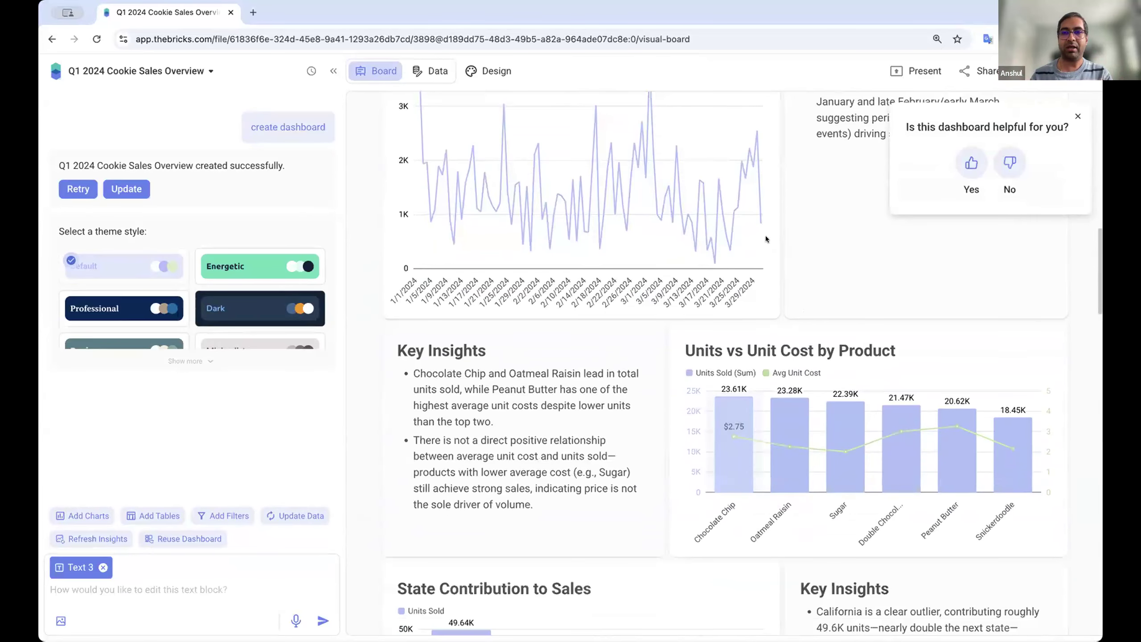
{"action": "scroll", "coordinate": [725, 473], "scroll_direction": "down", "scroll_amount": 9}
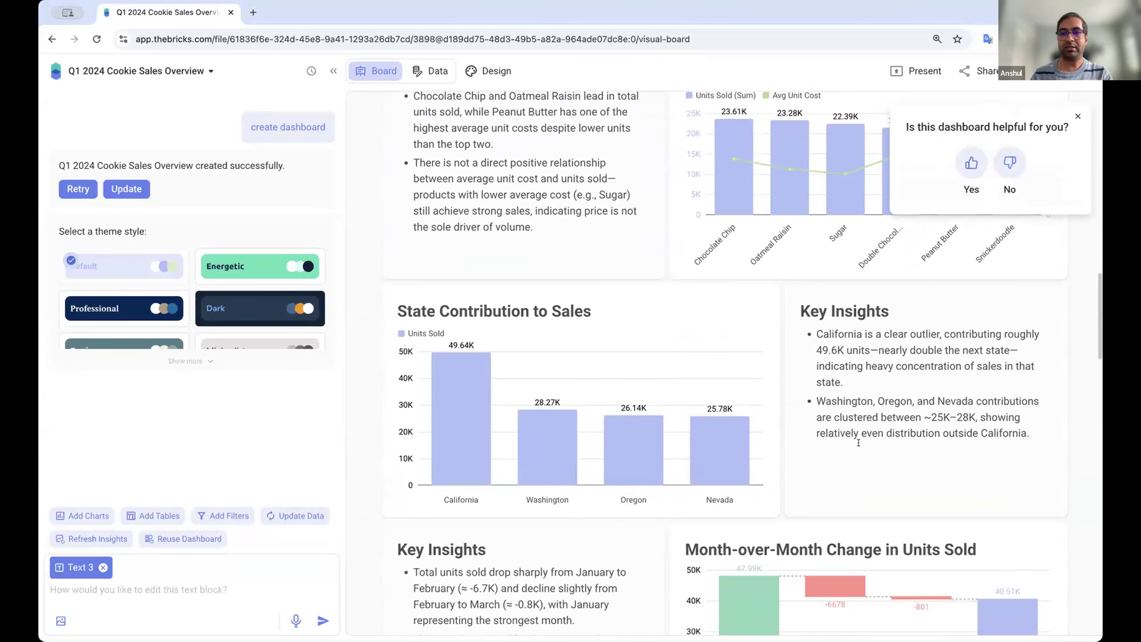
{"action": "scroll", "coordinate": [757, 514], "scroll_direction": "down", "scroll_amount": 20}
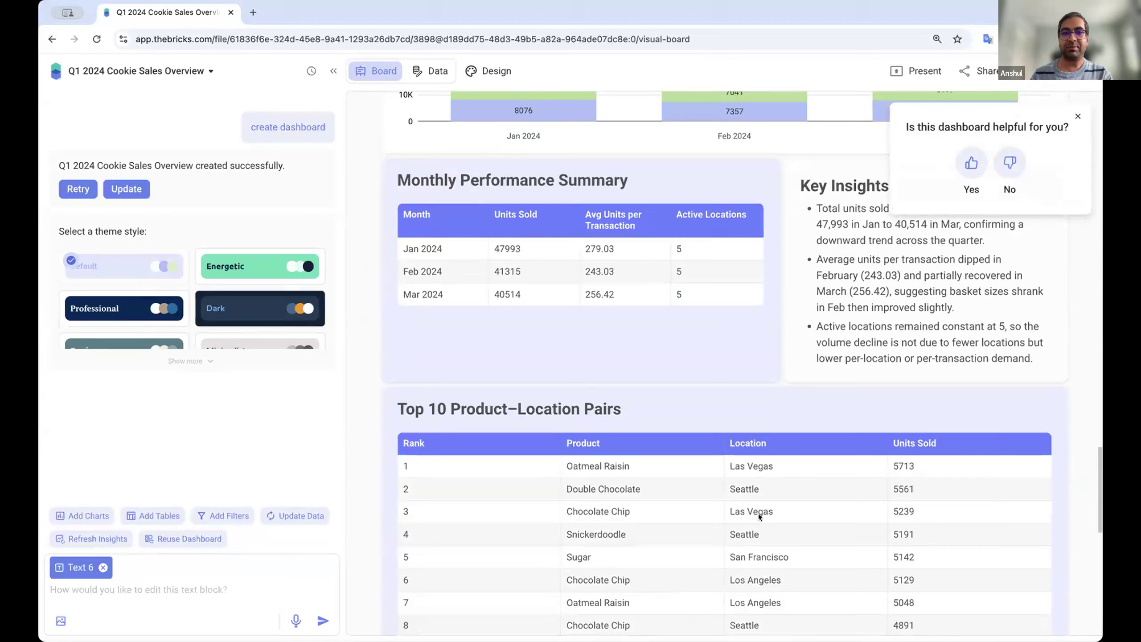
{"action": "scroll", "coordinate": [766, 482], "scroll_direction": "down", "scroll_amount": 2}
{"action": "scroll", "coordinate": [766, 482], "scroll_direction": "up", "scroll_amount": 5}
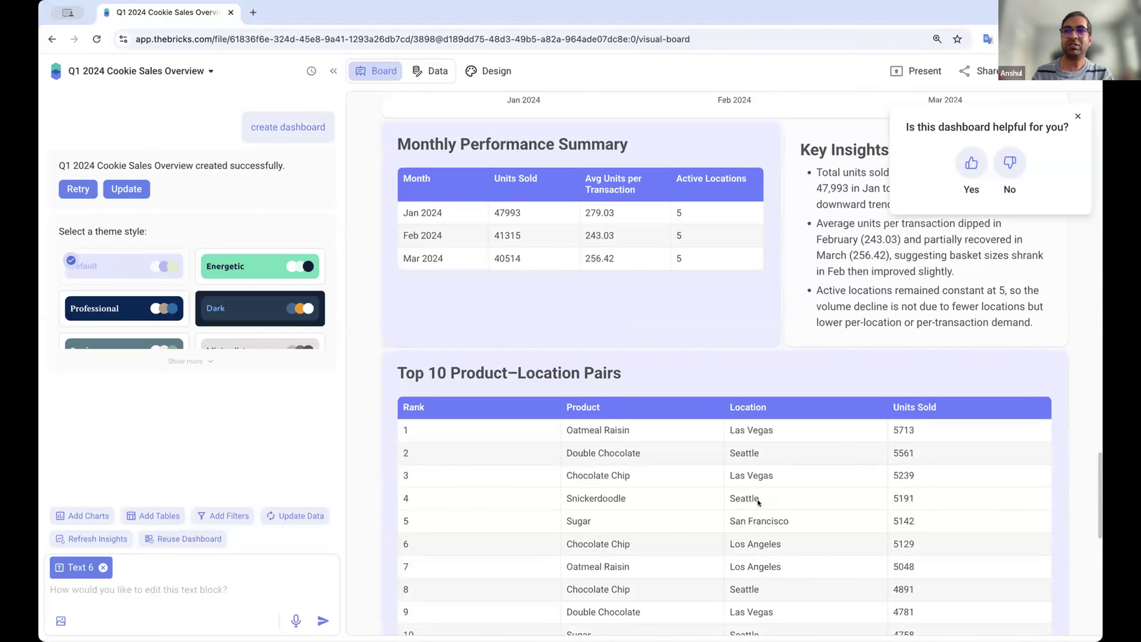
{"action": "scroll", "coordinate": [754, 330], "scroll_direction": "up", "scroll_amount": 5}
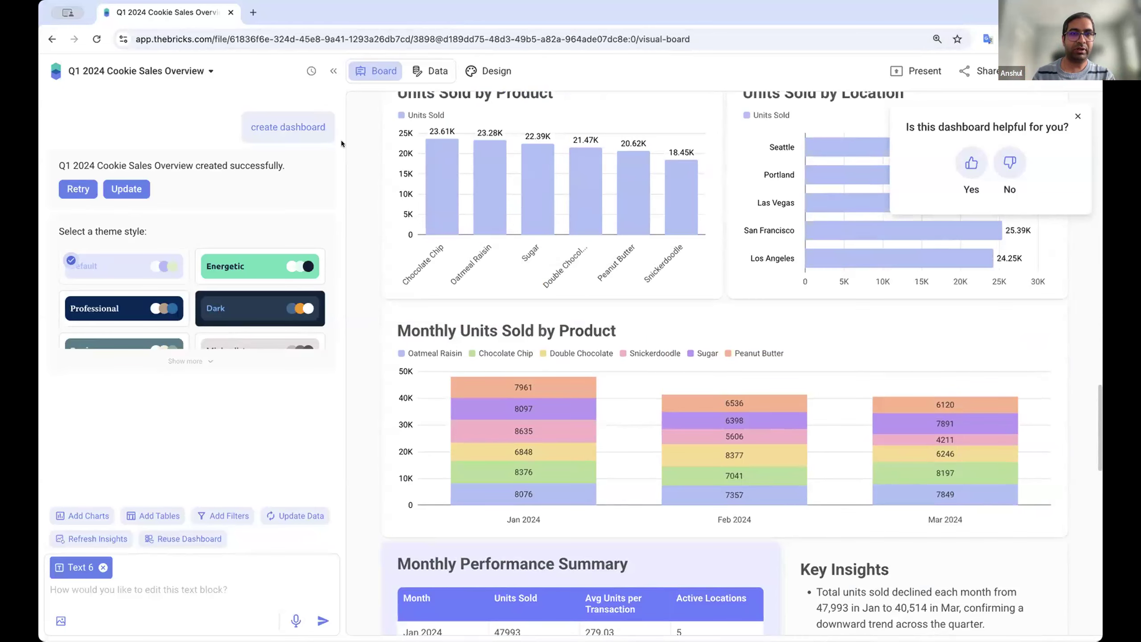
Step: Look at the Sales_Data_Jan_March_2024 source table and return to the dashboard board
{"action": "left_click", "coordinate": [430, 70]}
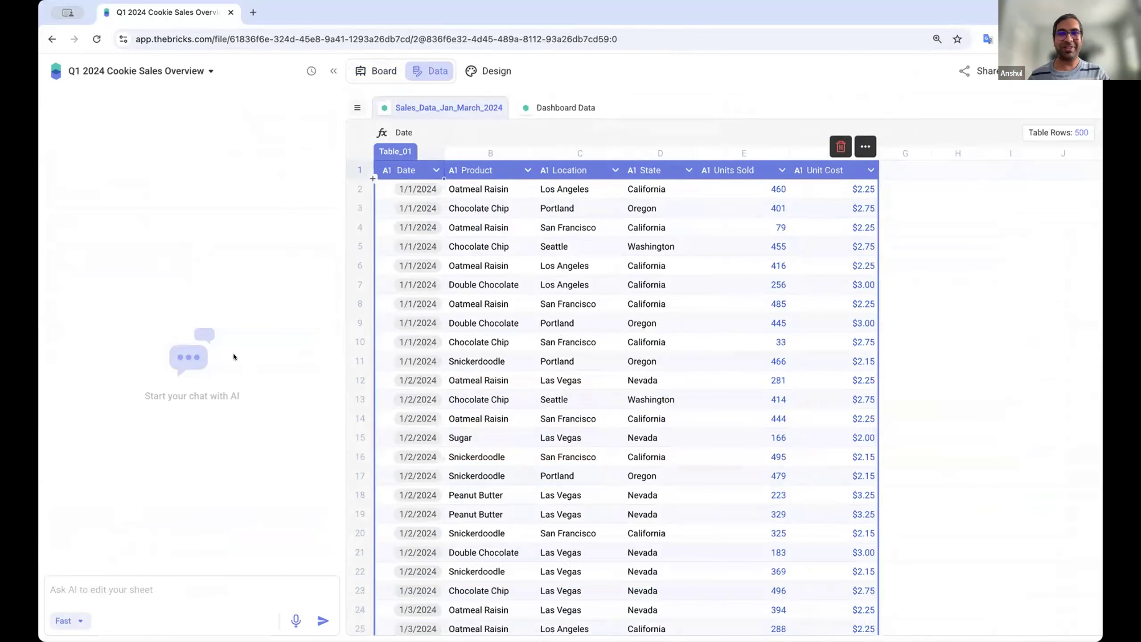
{"action": "left_click", "coordinate": [568, 287]}
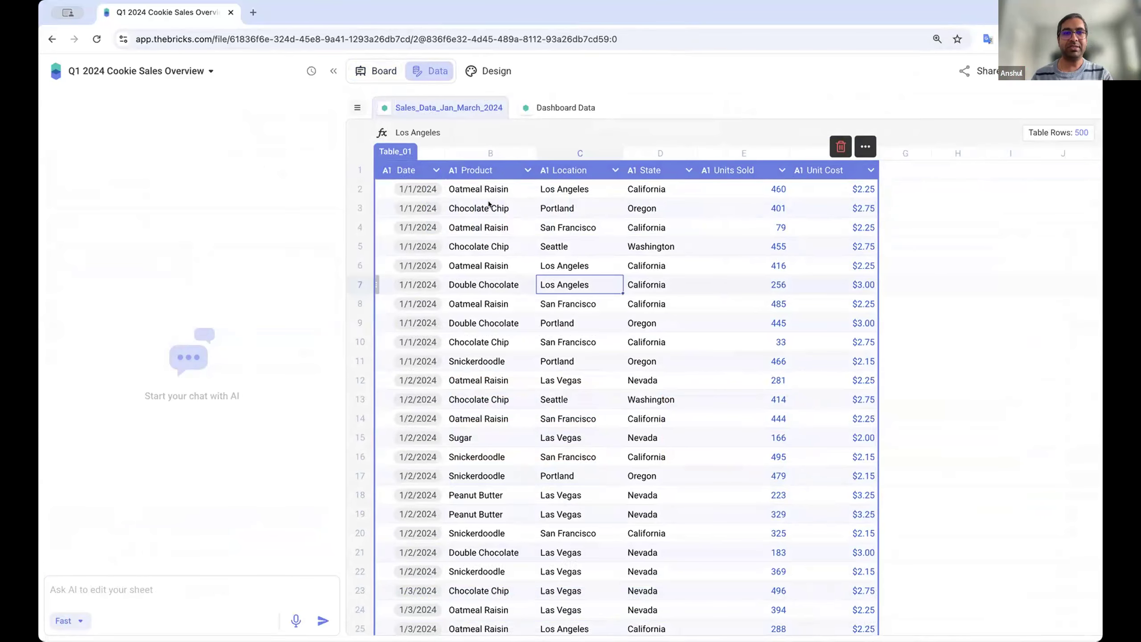
{"action": "left_click", "coordinate": [381, 67]}
{"action": "scroll", "coordinate": [486, 238], "scroll_direction": "down", "scroll_amount": 15}
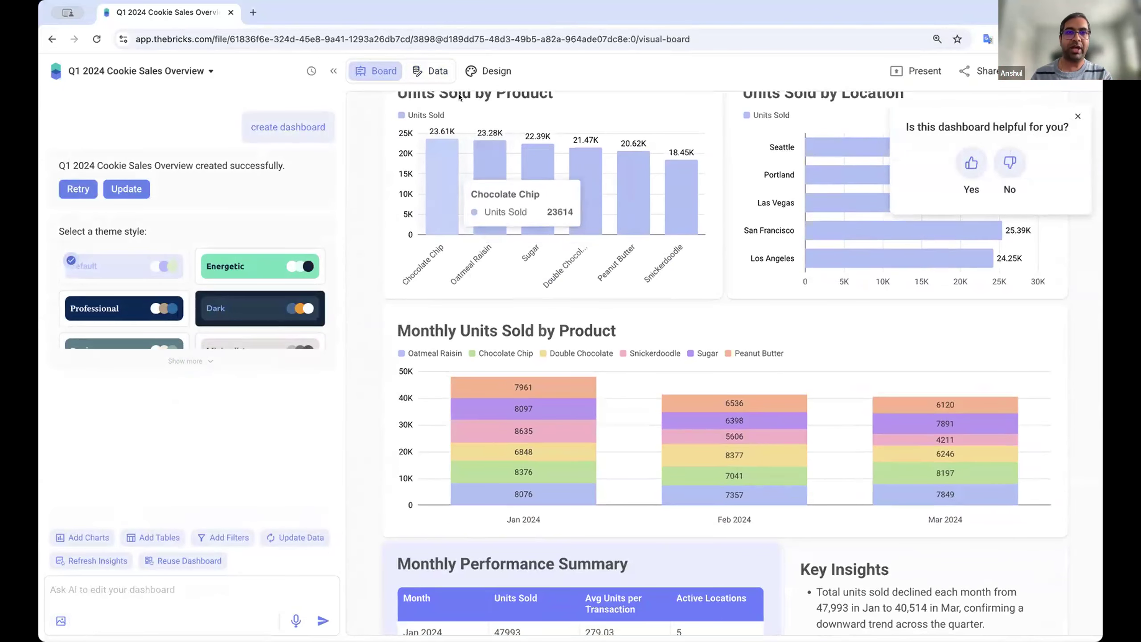
Step: Examine the product, location, state, units sold and unit cost entries in the sales source table
{"action": "left_click", "coordinate": [431, 71]}
{"action": "left_click", "coordinate": [578, 413]}
{"action": "scroll", "coordinate": [578, 413], "scroll_direction": "down", "scroll_amount": 3}
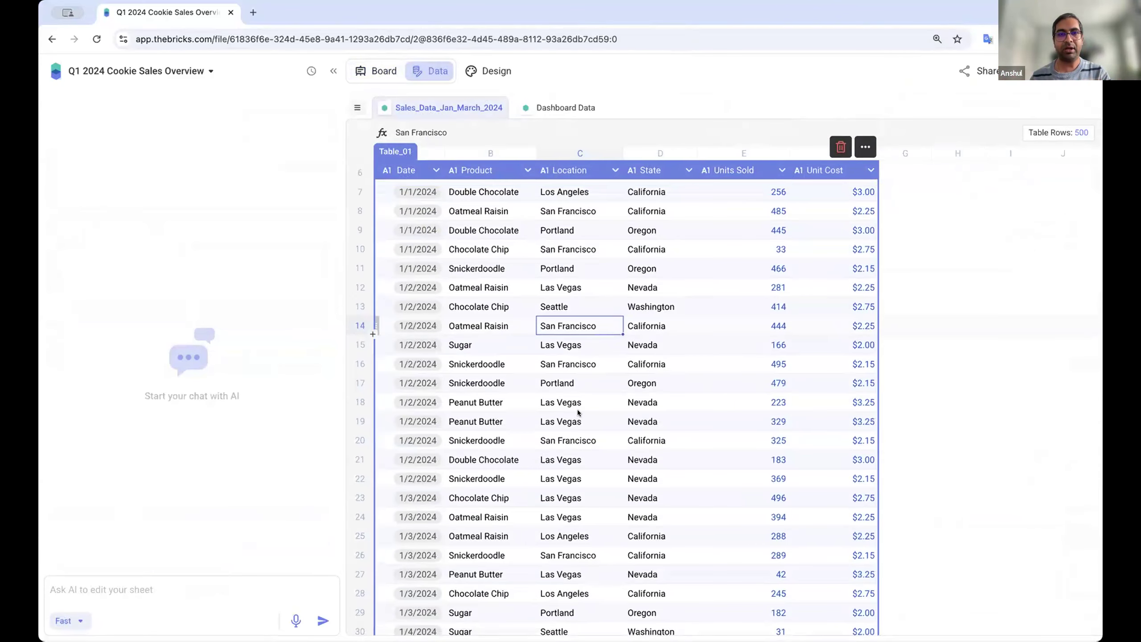
{"action": "left_click", "coordinate": [497, 263]}
{"action": "left_click", "coordinate": [628, 249]}
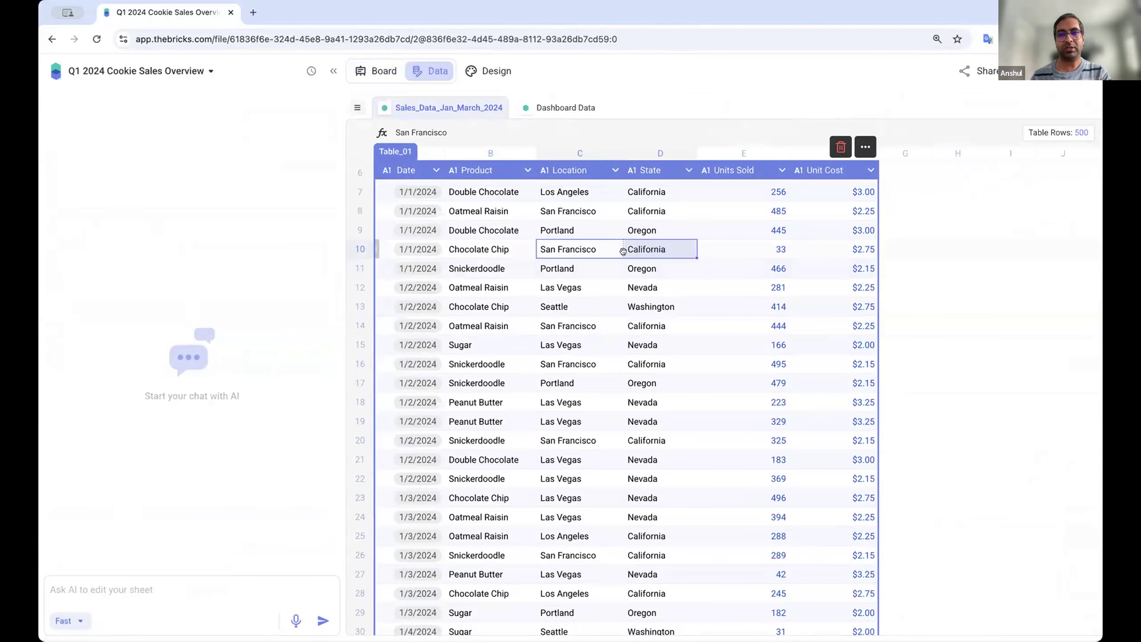
{"action": "left_click_drag", "start_coordinate": [764, 230], "coordinate": [799, 231]}
{"action": "left_click", "coordinate": [796, 301]}
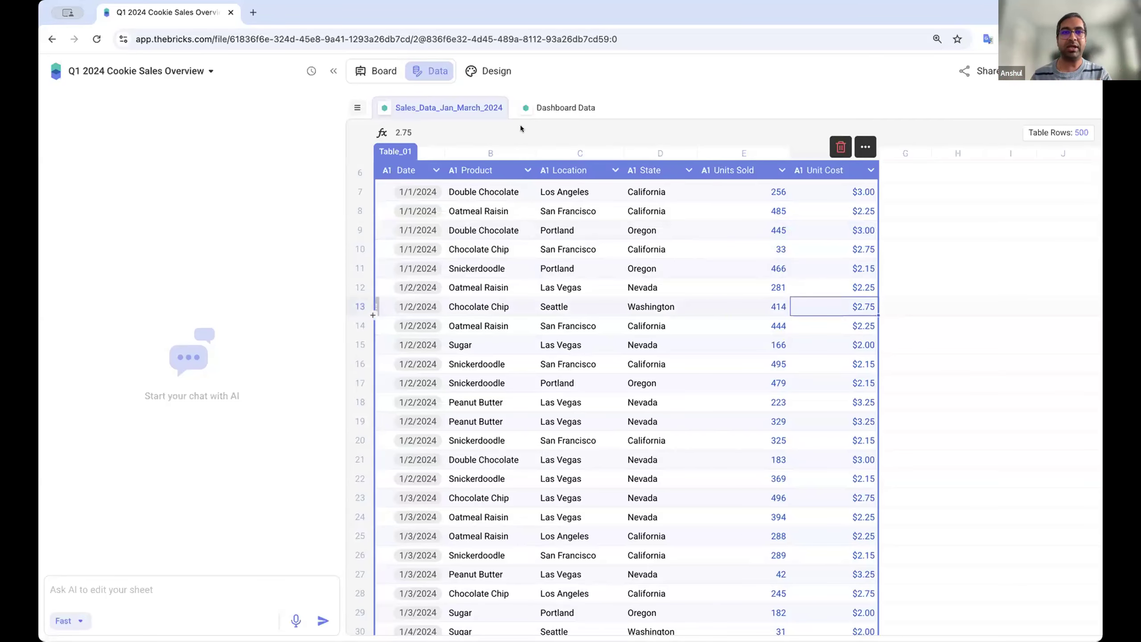
Step: Return to the dashboard and review the product, location and month-over-month sales charts
{"action": "left_click", "coordinate": [369, 70]}
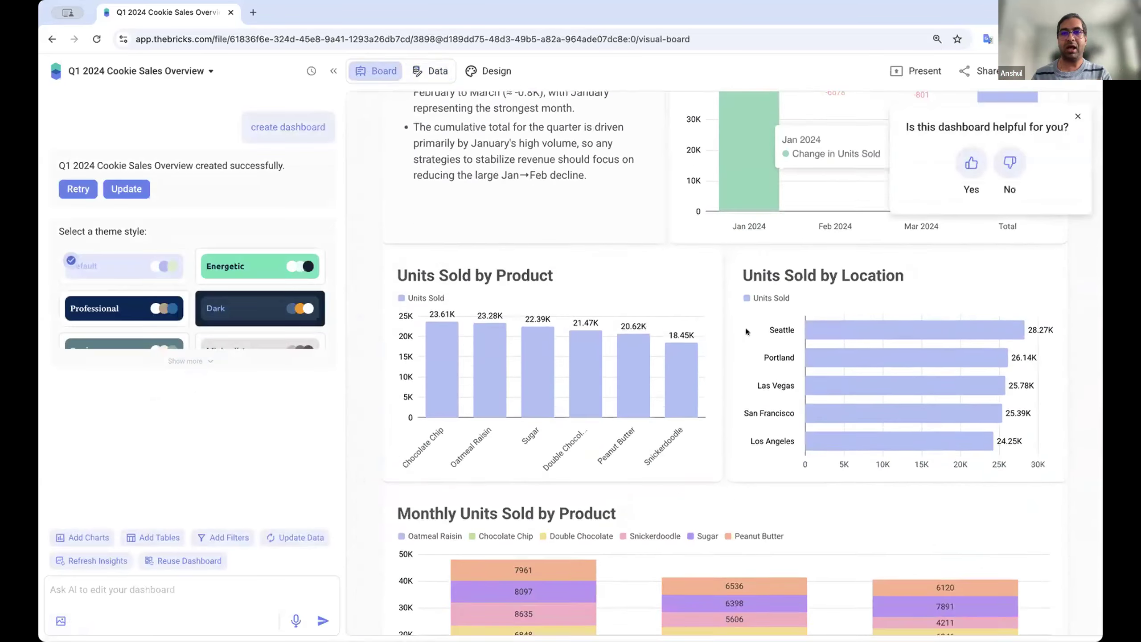
{"action": "scroll", "coordinate": [736, 278], "scroll_direction": "down", "scroll_amount": 4}
{"action": "scroll", "coordinate": [735, 269], "scroll_direction": "up", "scroll_amount": 10}
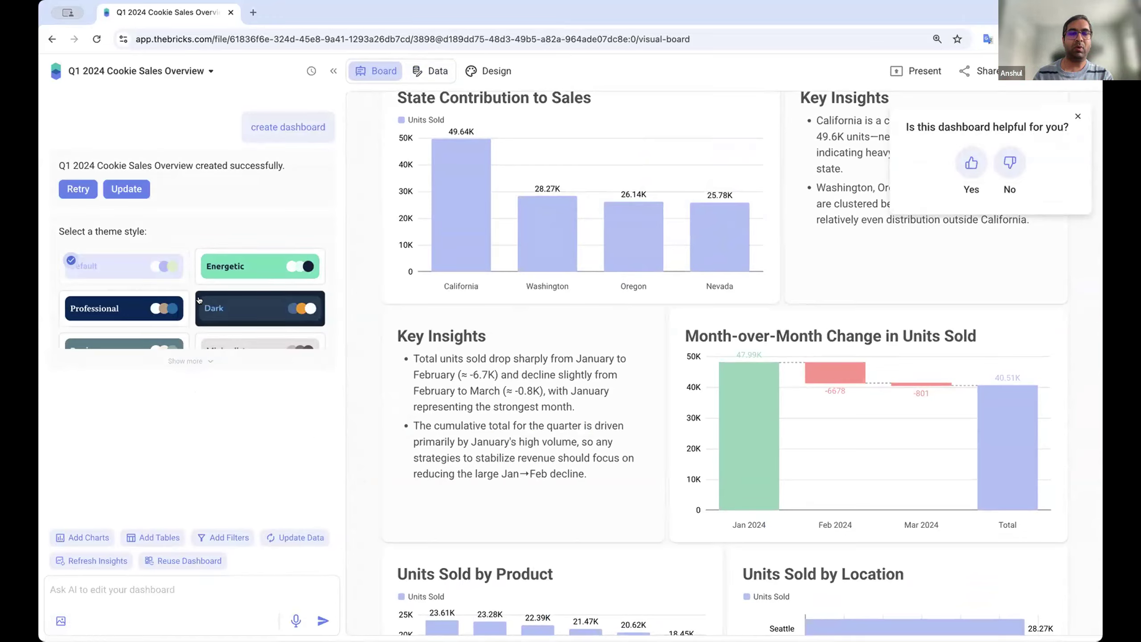
Step: Show all theme styles and apply the Energetic, Professional, Dark and Corporate themes to the dashboard one after another
{"action": "left_click", "coordinate": [209, 361]}
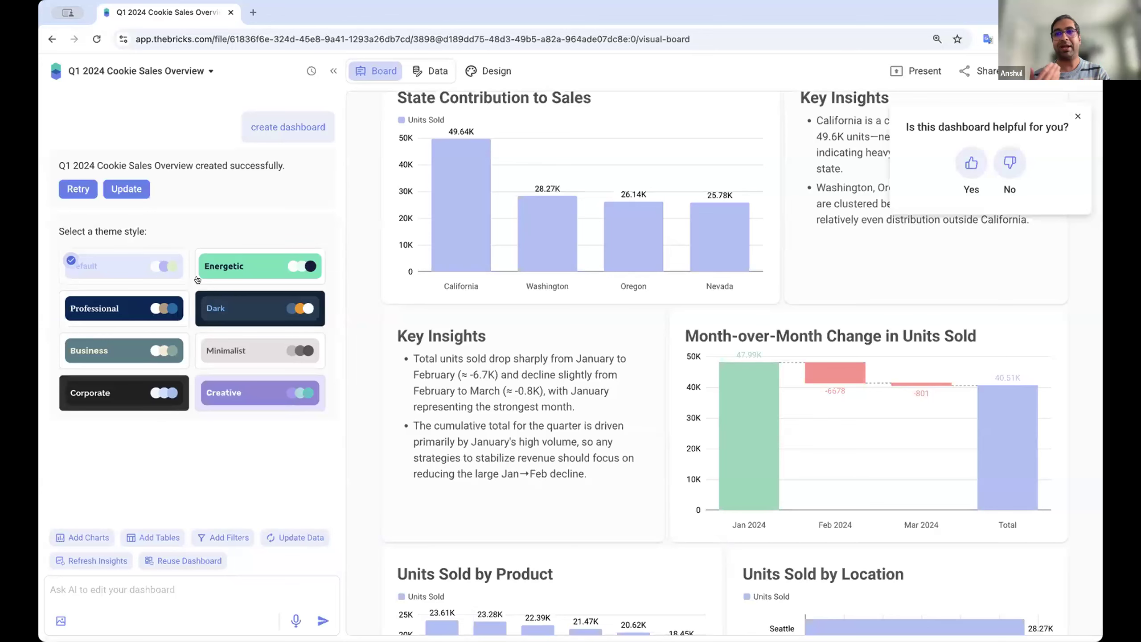
{"action": "left_click", "coordinate": [215, 268]}
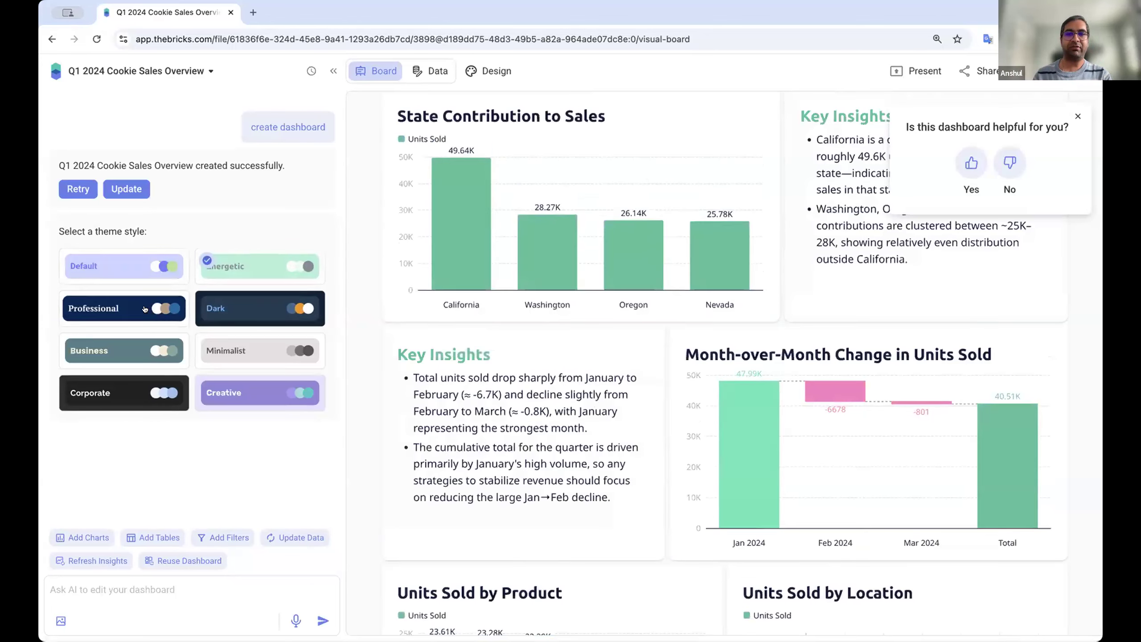
{"action": "left_click", "coordinate": [144, 308]}
{"action": "left_click", "coordinate": [258, 308]}
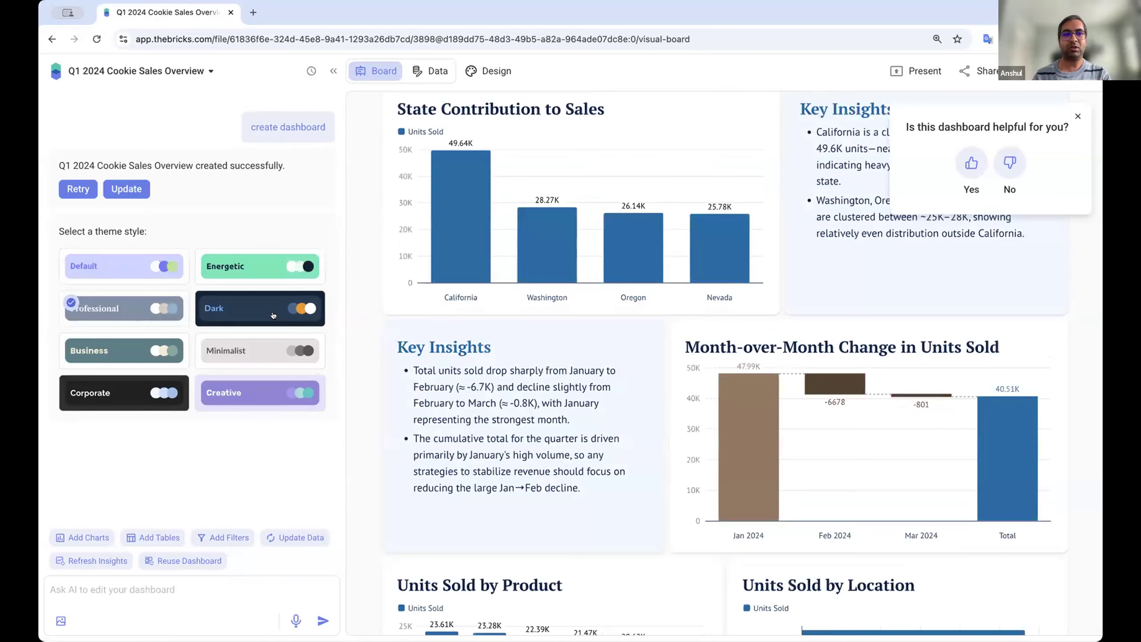
{"action": "scroll", "coordinate": [646, 368], "scroll_direction": "up", "scroll_amount": 3}
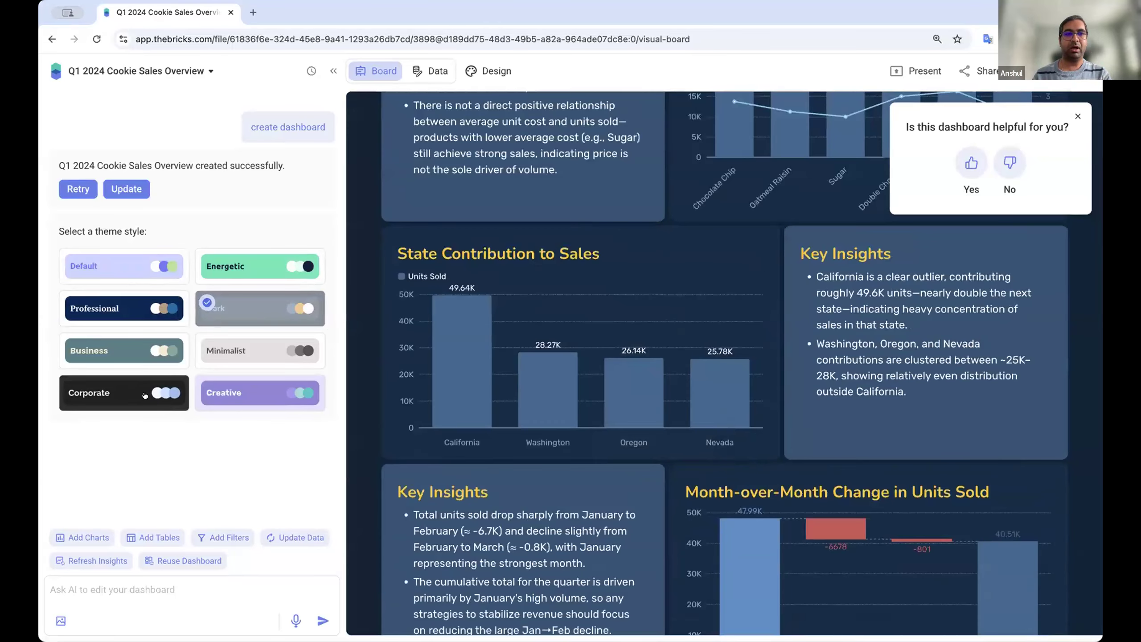
{"action": "left_click", "coordinate": [145, 396]}
{"action": "scroll", "coordinate": [637, 350], "scroll_direction": "up", "scroll_amount": 7}
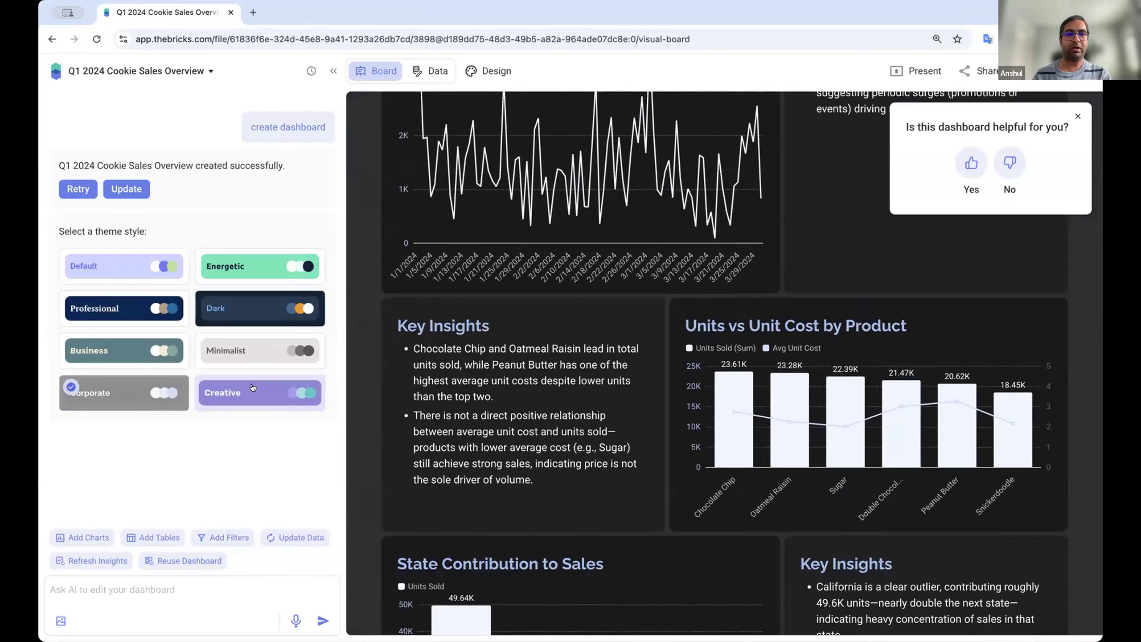
Step: Apply the Creative theme to the dashboard and look at its overview and insights sections
{"action": "left_click", "coordinate": [252, 388]}
{"action": "scroll", "coordinate": [688, 282], "scroll_direction": "up", "scroll_amount": 14}
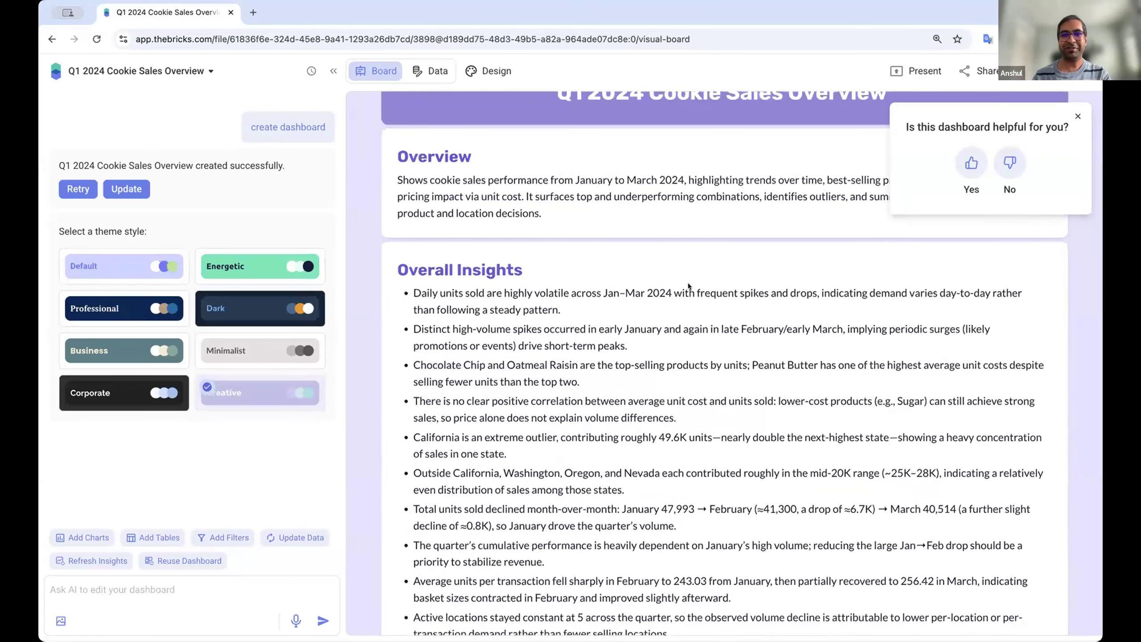
{"action": "scroll", "coordinate": [654, 307], "scroll_direction": "down", "scroll_amount": 2}
Step: Apply the Professional theme, look through the restyled charts, and rate the dashboard as helpful
{"action": "left_click", "coordinate": [124, 309]}
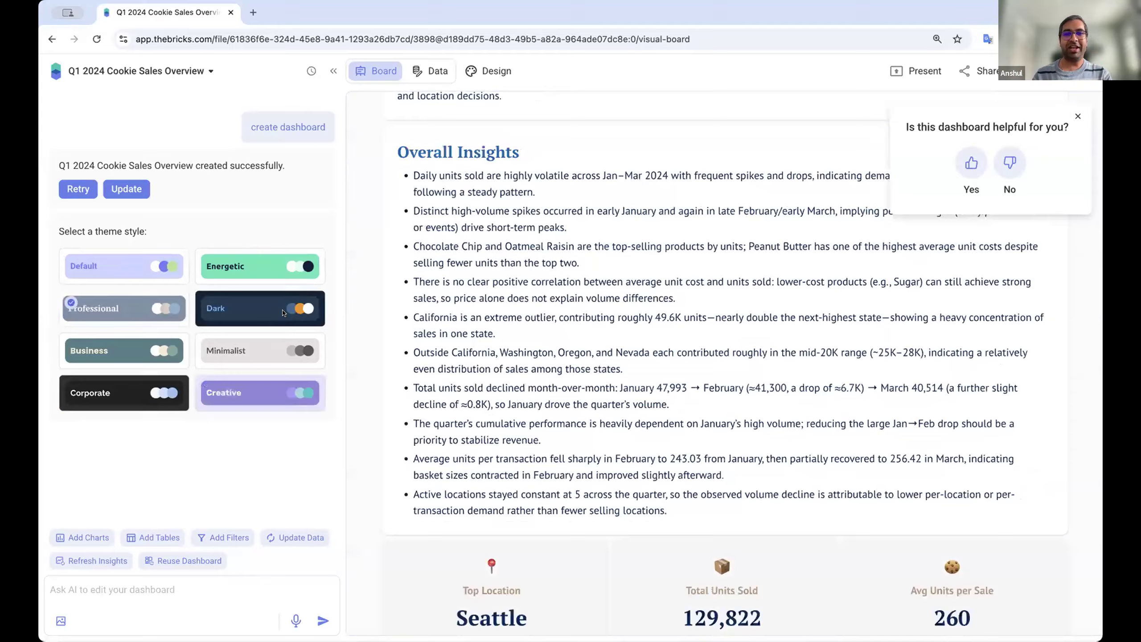
{"action": "scroll", "coordinate": [692, 313], "scroll_direction": "down", "scroll_amount": 14}
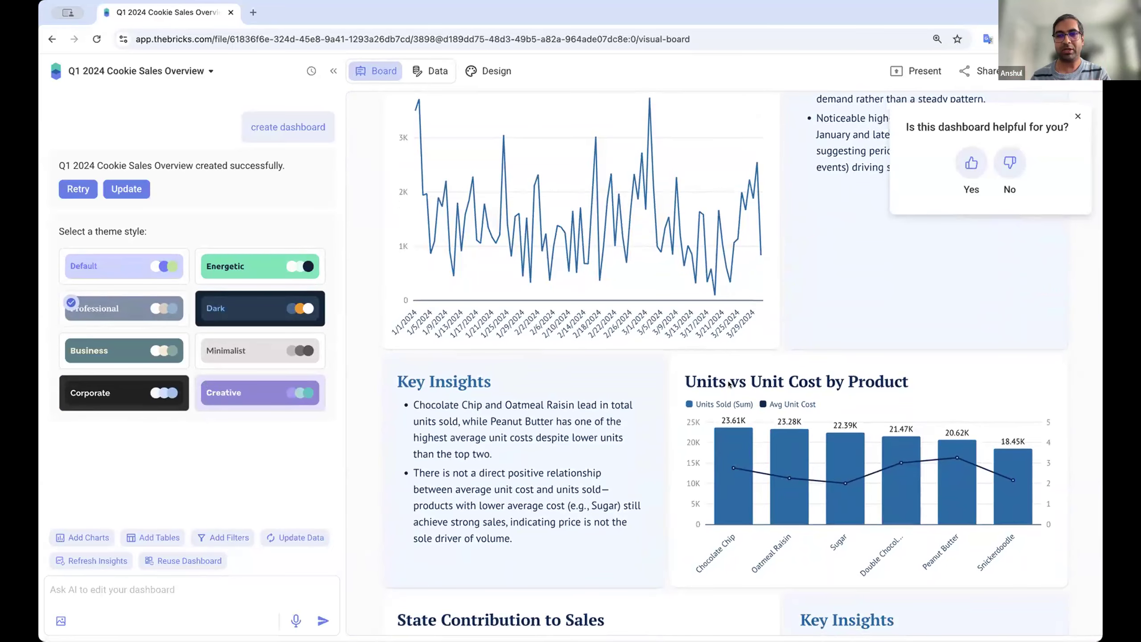
{"action": "scroll", "coordinate": [667, 429], "scroll_direction": "down", "scroll_amount": 11}
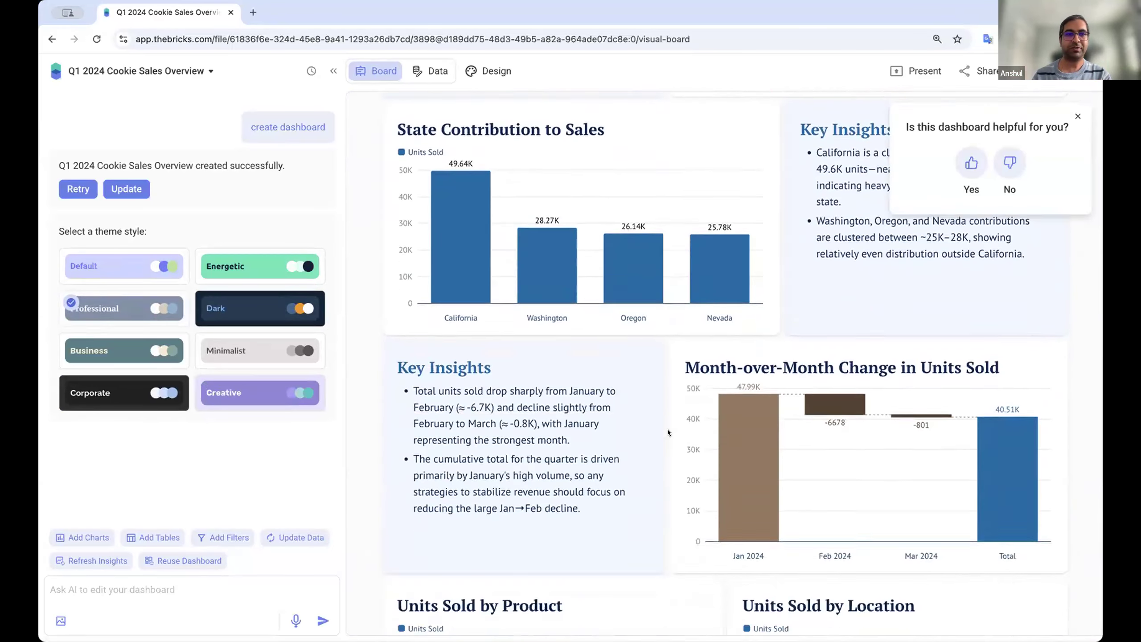
{"action": "scroll", "coordinate": [735, 229], "scroll_direction": "up", "scroll_amount": 20}
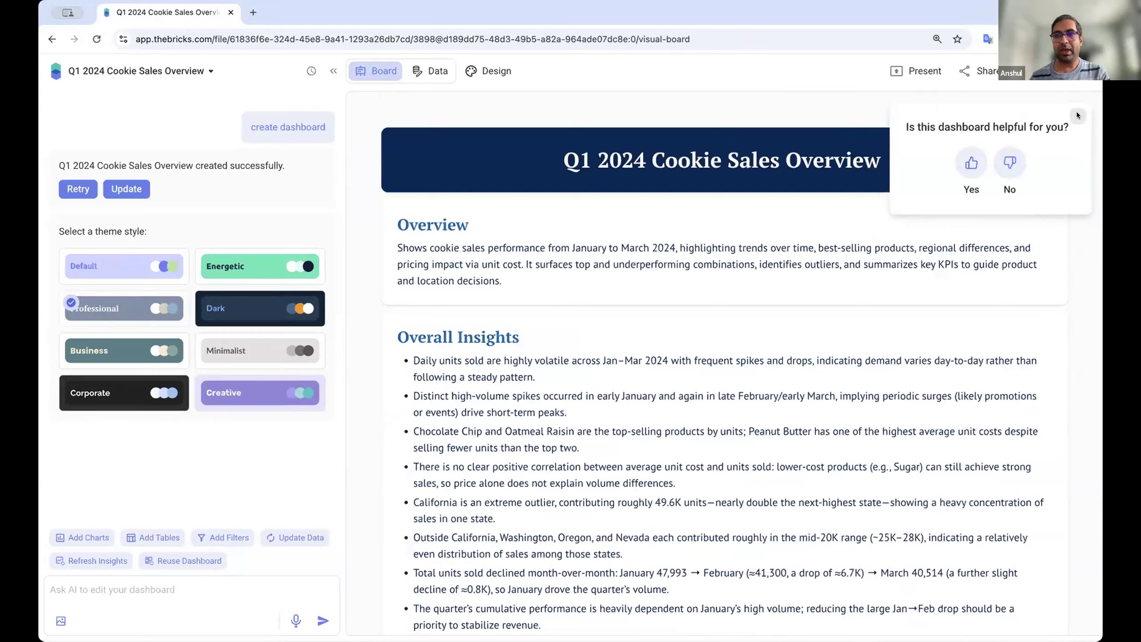
{"action": "left_click", "coordinate": [969, 162]}
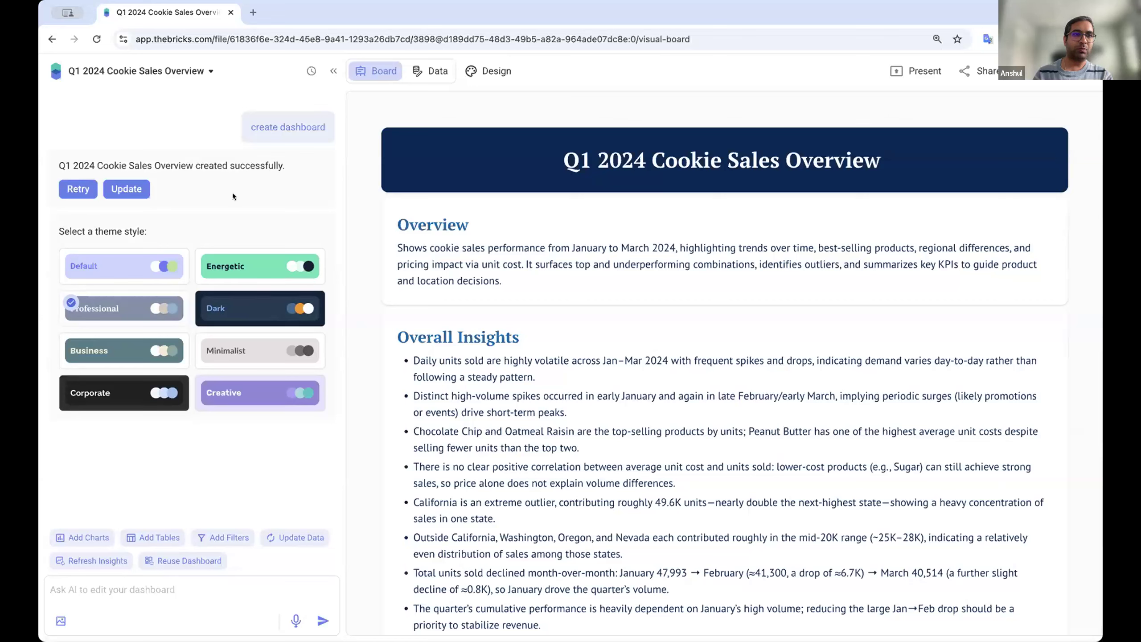
Step: Open the full theme list in the design settings, look through the custom and standard themes, and apply the Default theme
{"action": "left_click", "coordinate": [486, 70]}
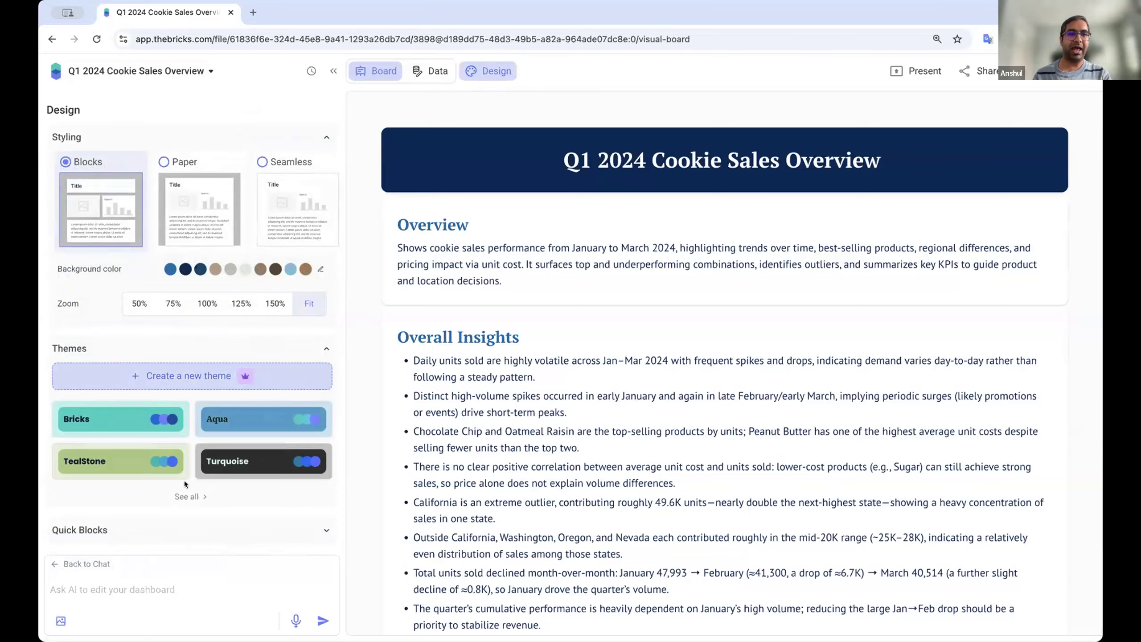
{"action": "left_click", "coordinate": [186, 496]}
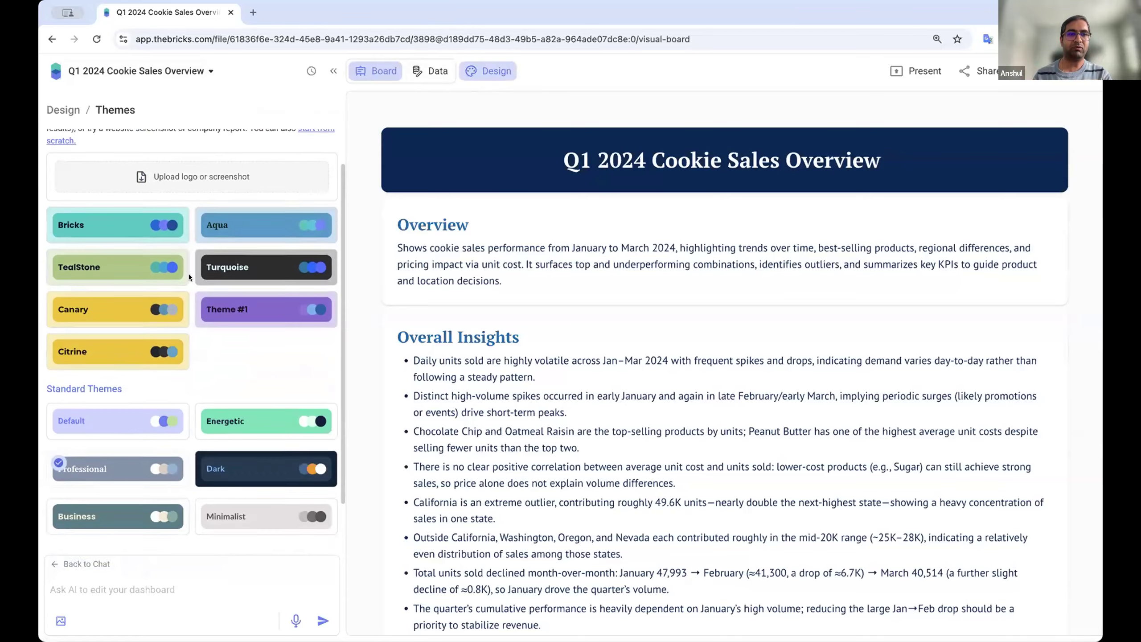
{"action": "scroll", "coordinate": [192, 440], "scroll_direction": "down", "scroll_amount": 2}
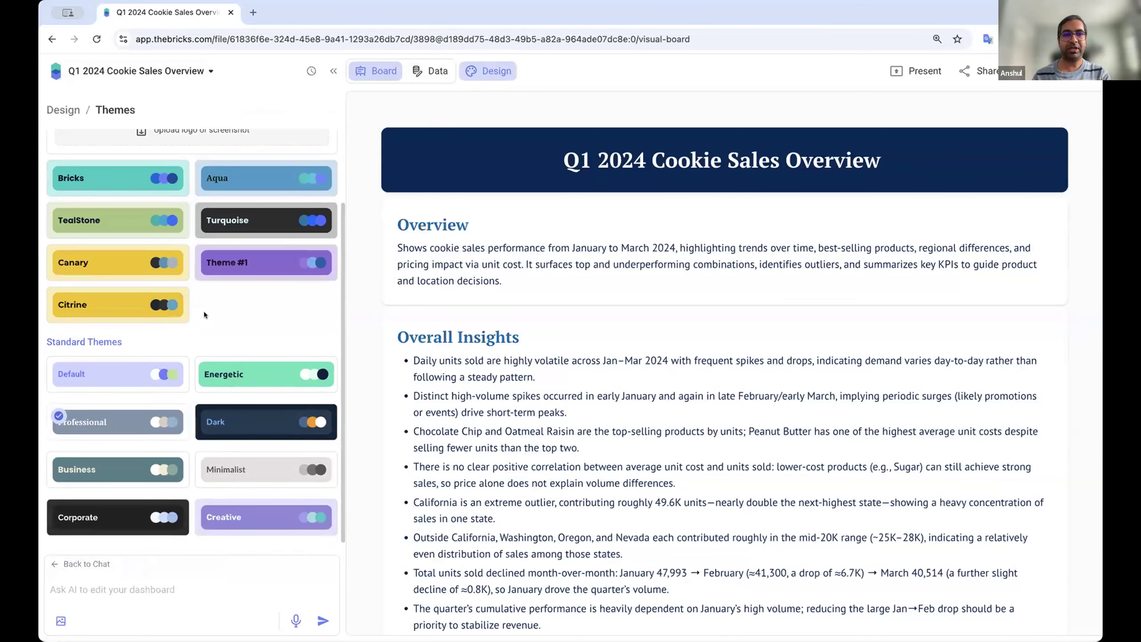
{"action": "scroll", "coordinate": [204, 312], "scroll_direction": "up", "scroll_amount": 2}
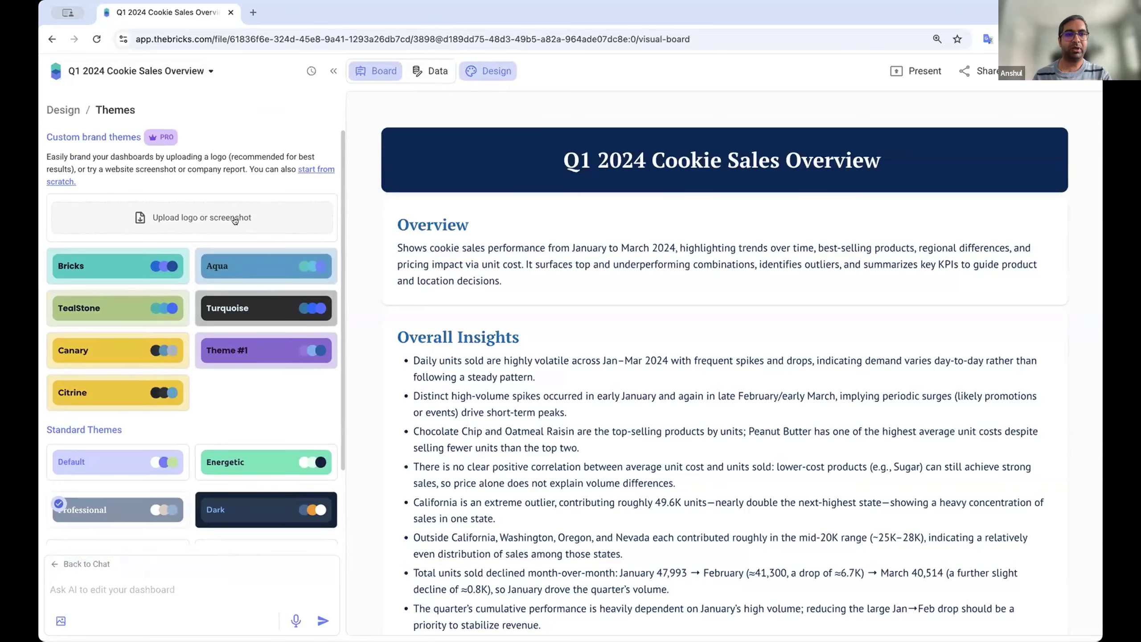
{"action": "scroll", "coordinate": [441, 413], "scroll_direction": "down", "scroll_amount": 15}
{"action": "scroll", "coordinate": [440, 412], "scroll_direction": "up", "scroll_amount": 12}
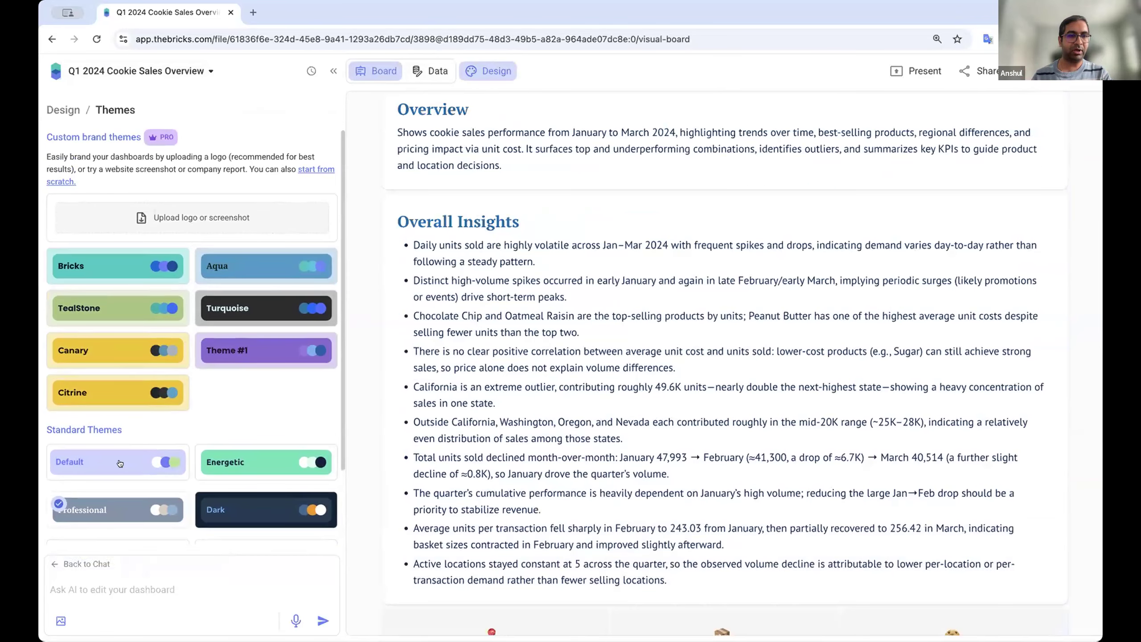
{"action": "left_click", "coordinate": [119, 462]}
Step: Insert the Annual Report 2020 image below the High-Variance Sales Outliers table and enlarge it to the full dashboard width
{"action": "scroll", "coordinate": [516, 396], "scroll_direction": "down", "scroll_amount": 20}
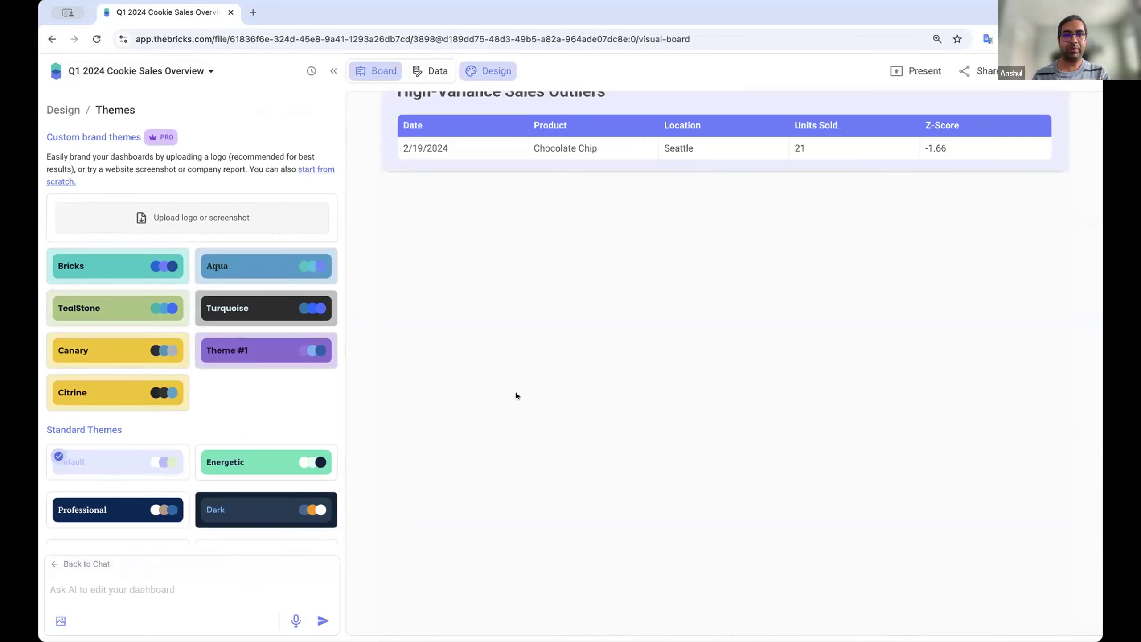
{"action": "left_click", "coordinate": [552, 323]}
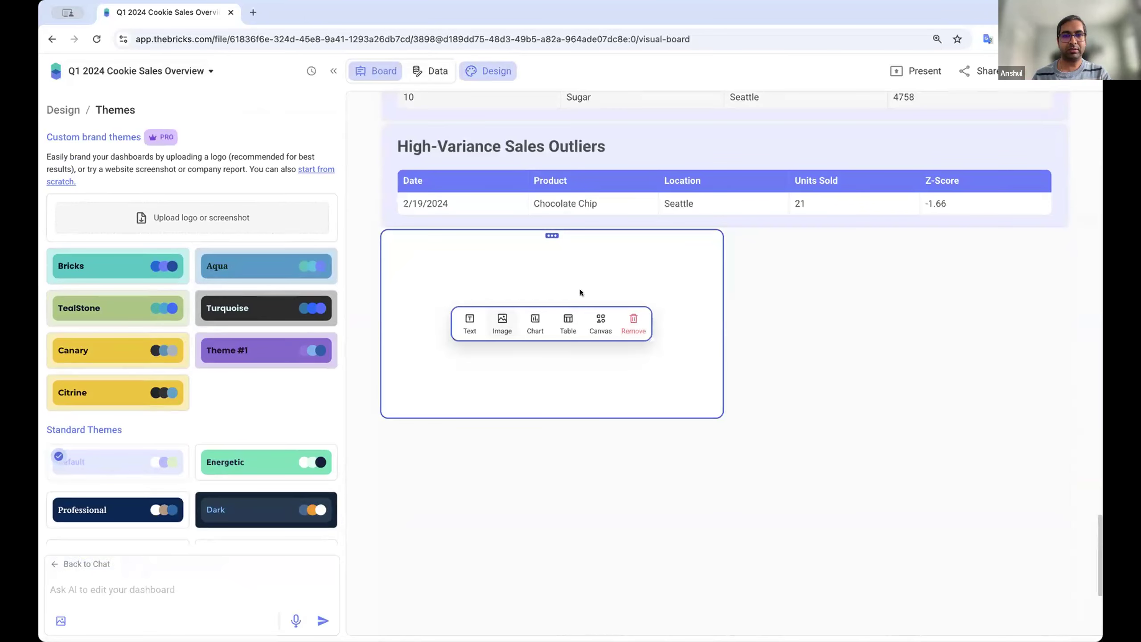
{"action": "left_click", "coordinate": [502, 323]}
{"action": "left_click", "coordinate": [551, 336]}
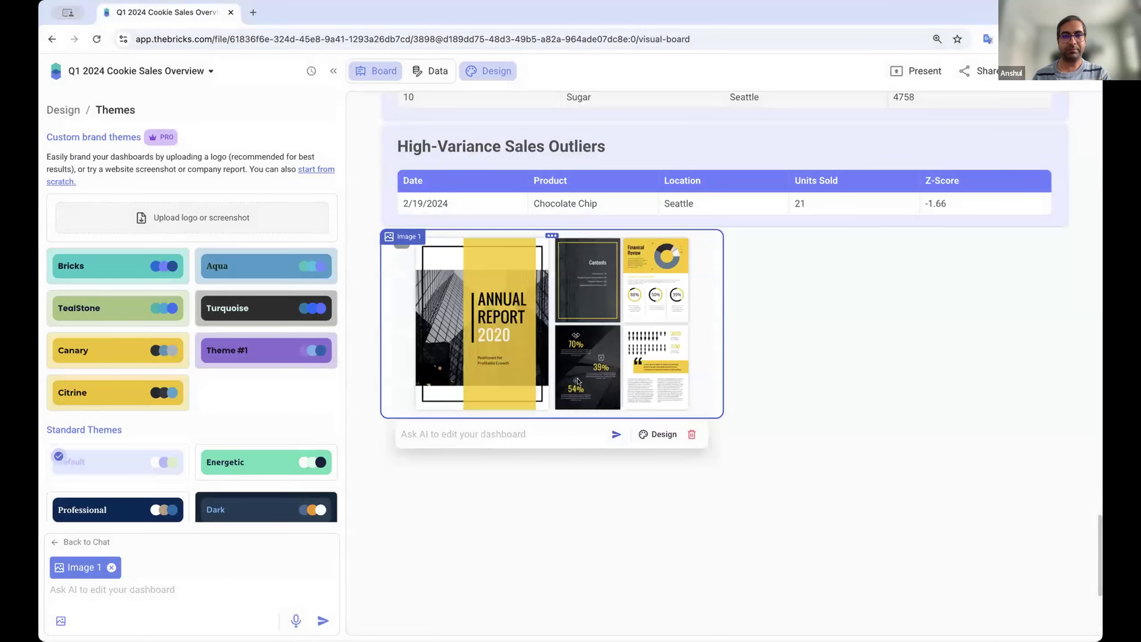
{"action": "left_click_drag", "start_coordinate": [718, 411], "coordinate": [1059, 516]}
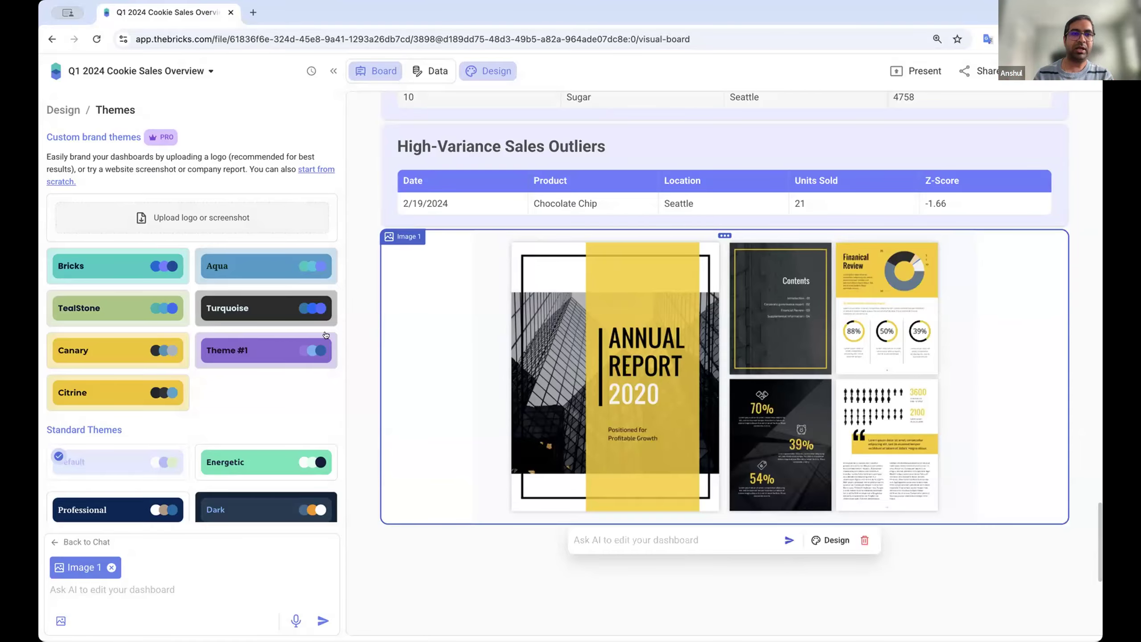
Step: Upload the annual report screenshot to generate a custom brand theme and look through the restyled dashboard
{"action": "left_click", "coordinate": [241, 232]}
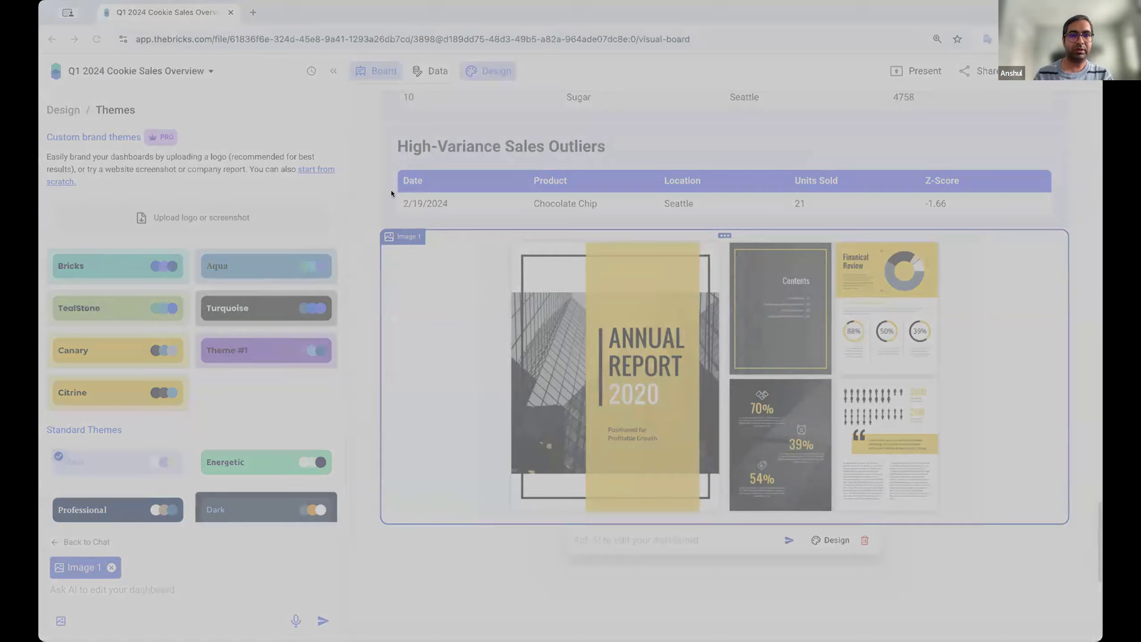
{"action": "left_click", "coordinate": [870, 490]}
{"action": "scroll", "coordinate": [365, 278], "scroll_direction": "up", "scroll_amount": 3}
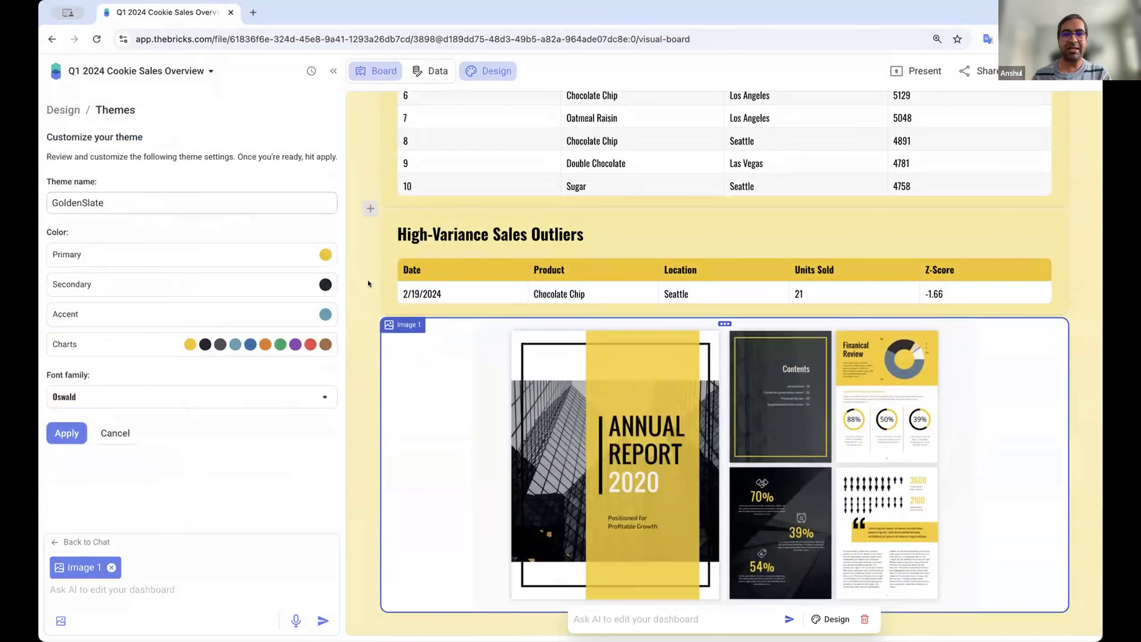
{"action": "scroll", "coordinate": [360, 270], "scroll_direction": "up", "scroll_amount": 20}
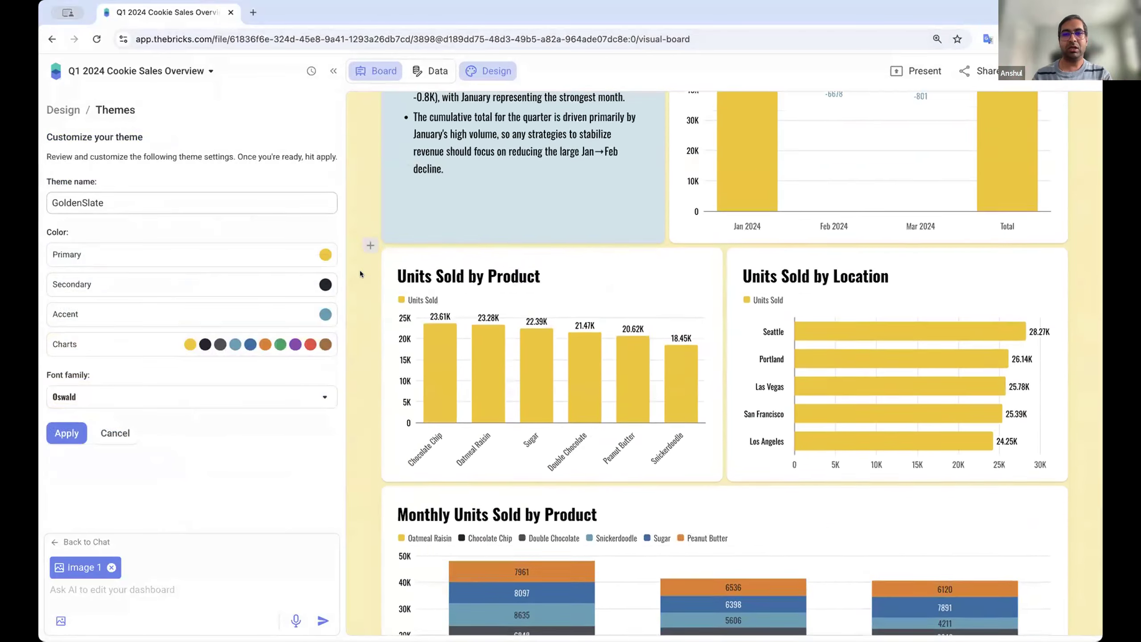
{"action": "scroll", "coordinate": [360, 270], "scroll_direction": "up", "scroll_amount": 20}
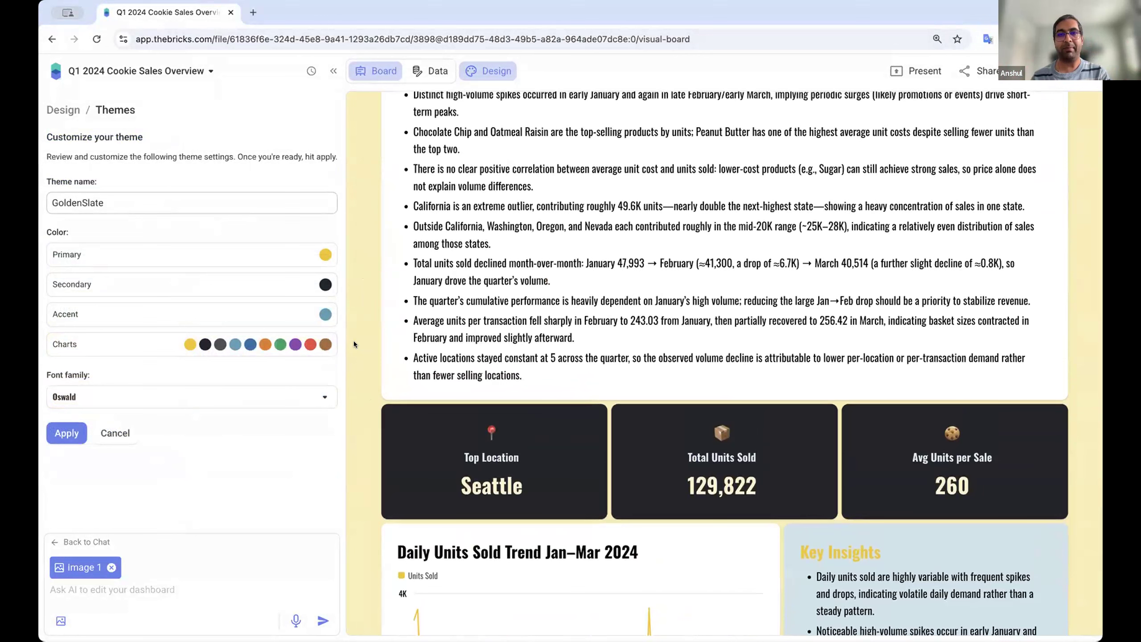
{"action": "scroll", "coordinate": [352, 340], "scroll_direction": "down", "scroll_amount": 10}
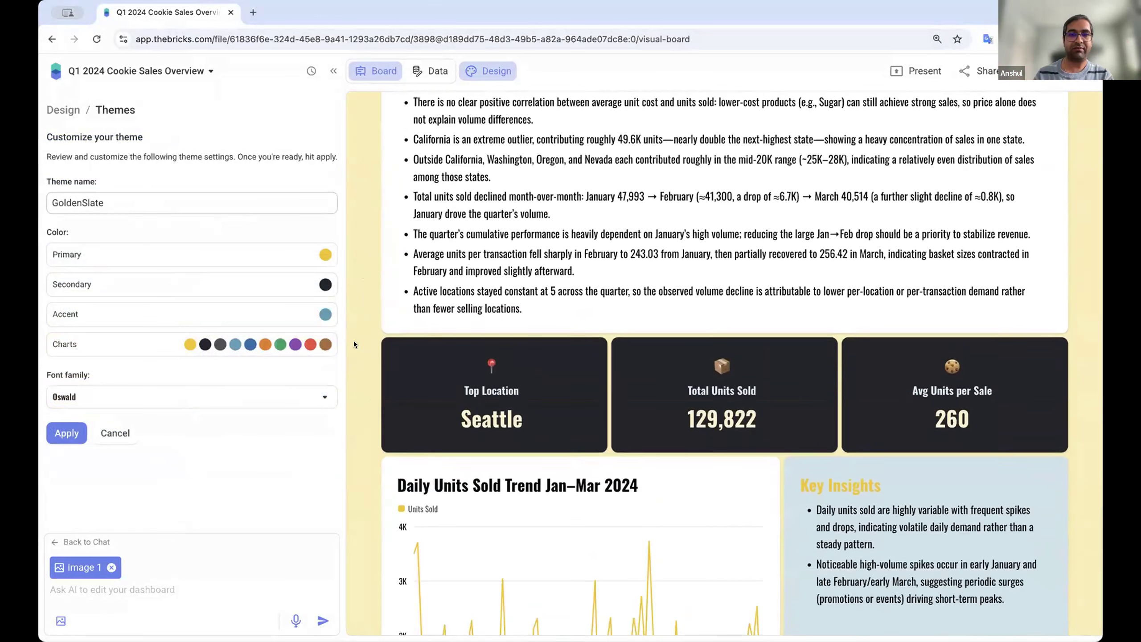
{"action": "scroll", "coordinate": [640, 459], "scroll_direction": "down", "scroll_amount": 2}
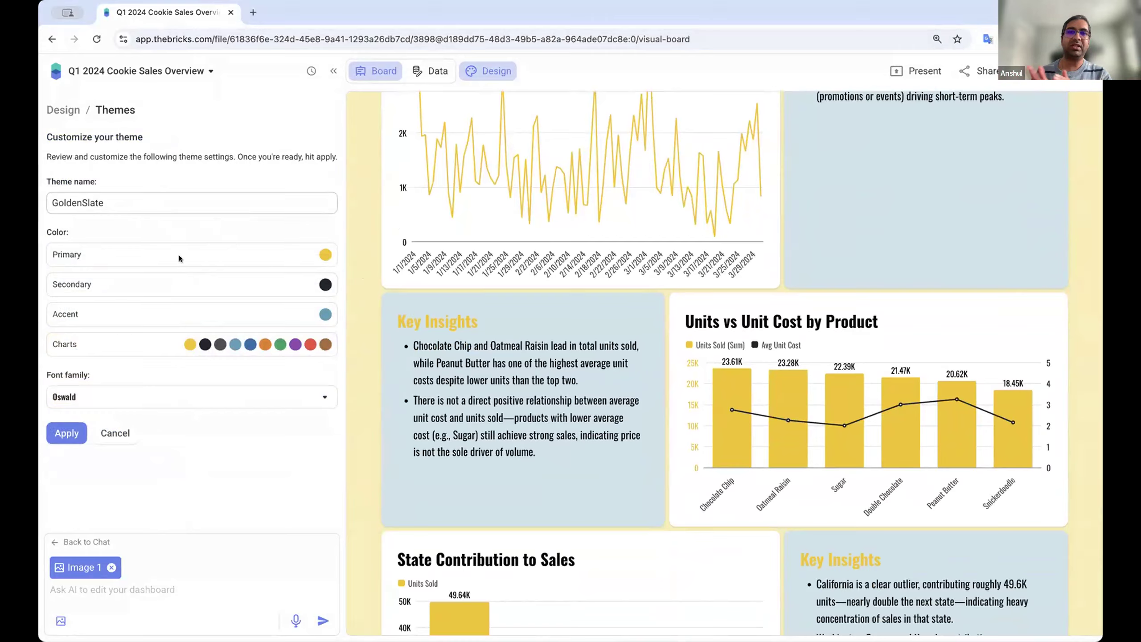
Step: Inspect the primary color's hex value in the custom theme and close the theme customization
{"action": "left_click", "coordinate": [326, 254]}
{"action": "left_click_drag", "start_coordinate": [473, 432], "coordinate": [384, 432]}
{"action": "left_click", "coordinate": [458, 429]}
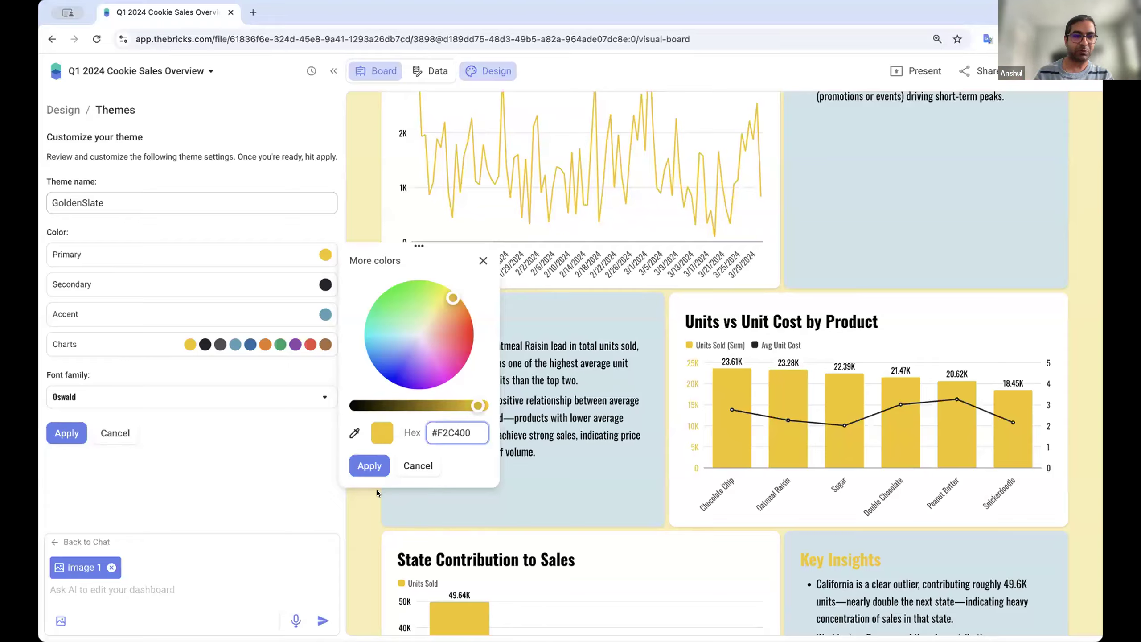
{"action": "left_click", "coordinate": [121, 439]}
{"action": "left_click", "coordinate": [122, 441]}
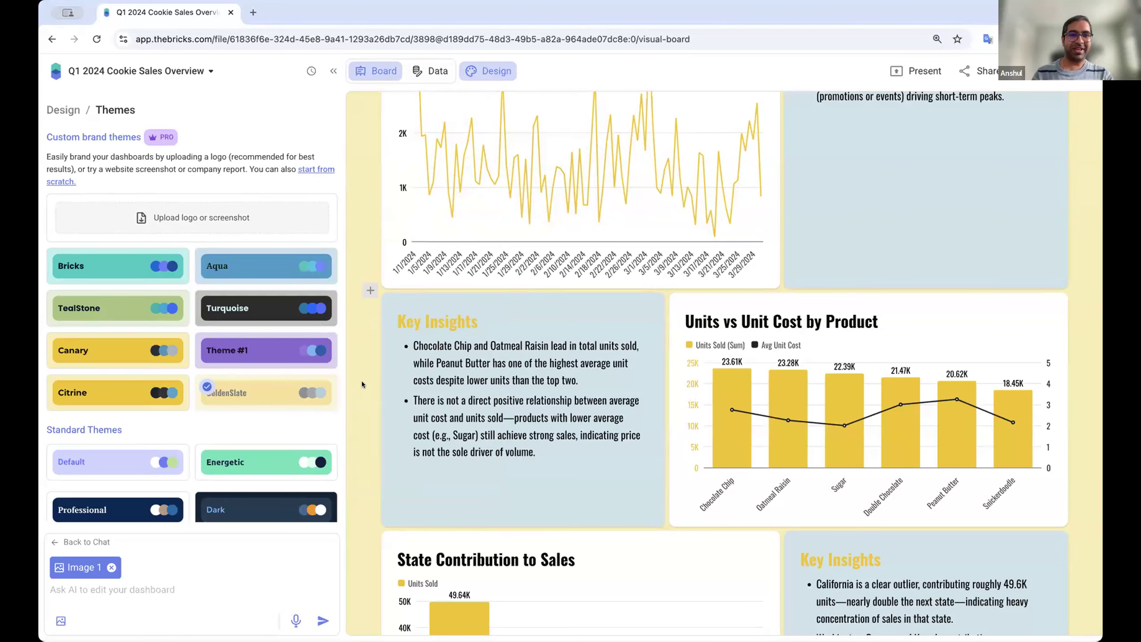
Step: Leave the theme and design settings and return to the AI chat
{"action": "scroll", "coordinate": [362, 398], "scroll_direction": "down", "scroll_amount": 1}
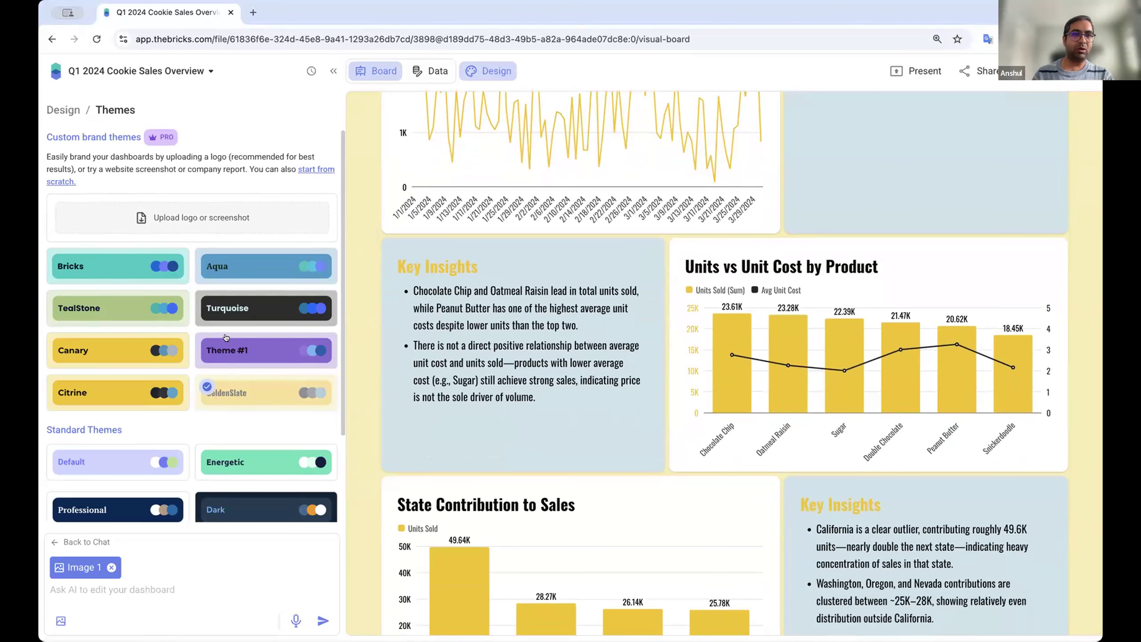
{"action": "left_click", "coordinate": [63, 109]}
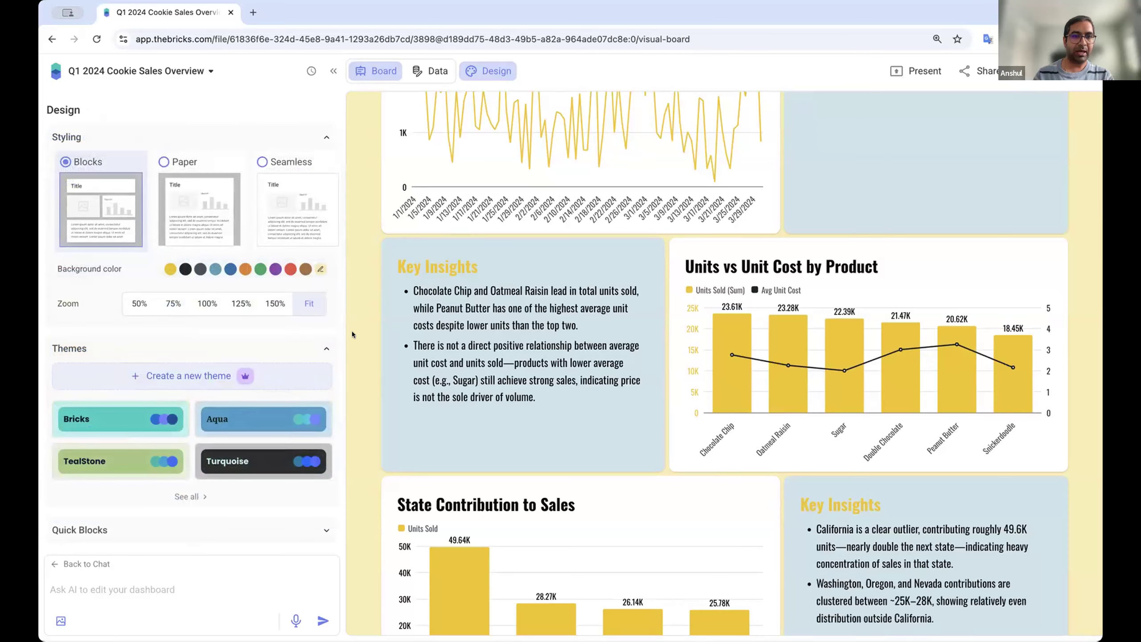
{"action": "left_click", "coordinate": [79, 564]}
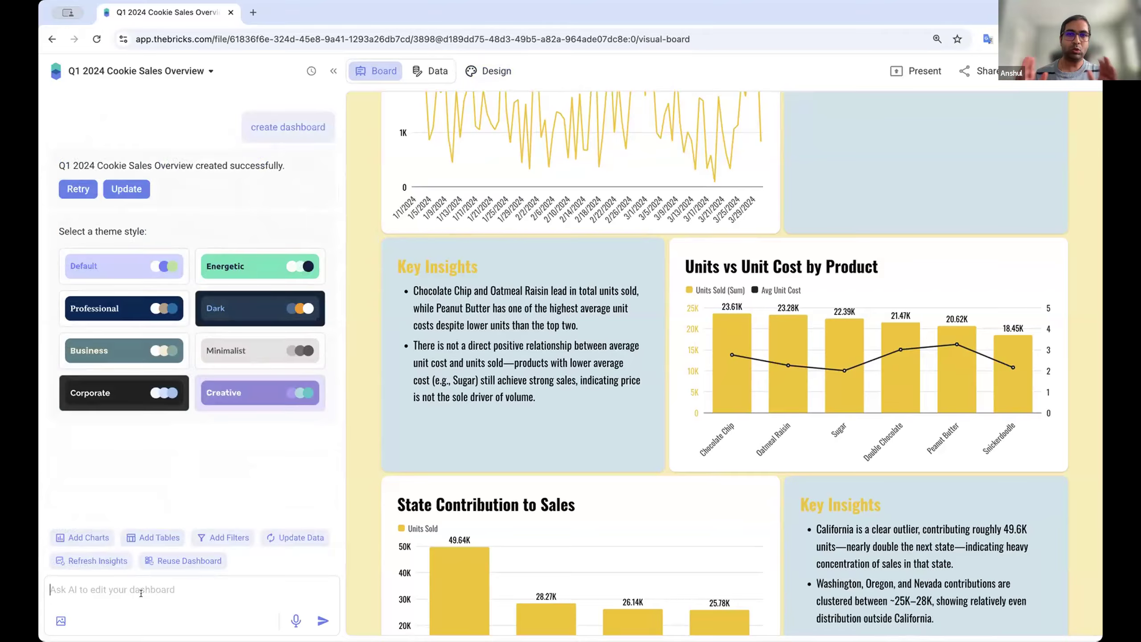
Step: Delete the annual report image from the end of the dashboard
{"action": "scroll", "coordinate": [422, 503], "scroll_direction": "down", "scroll_amount": 20}
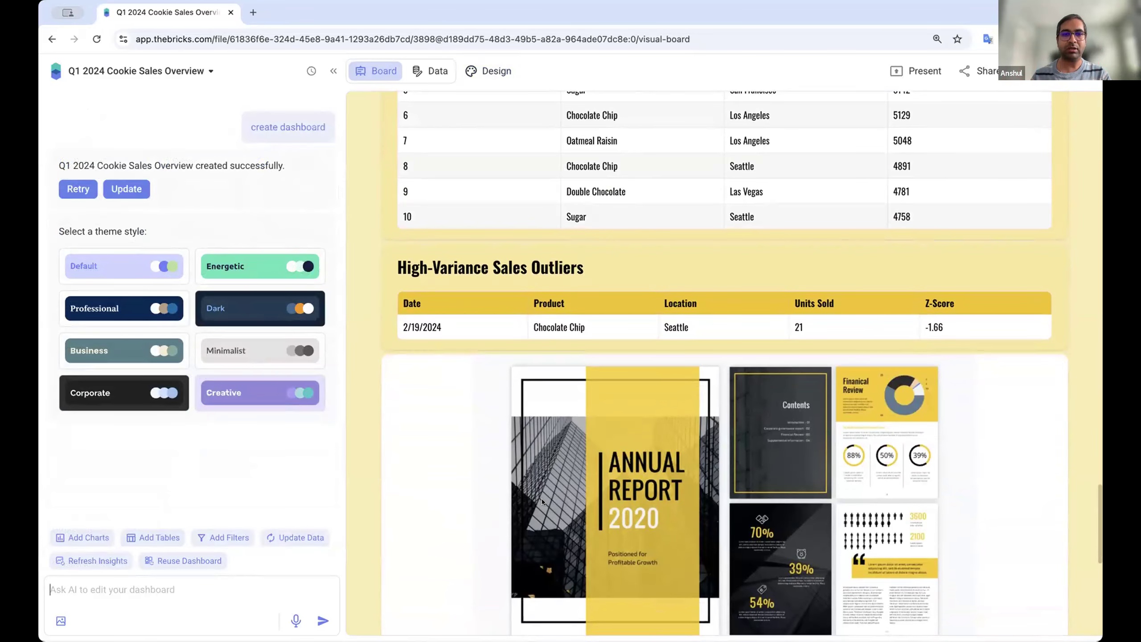
{"action": "scroll", "coordinate": [662, 369], "scroll_direction": "down", "scroll_amount": 3}
{"action": "left_click", "coordinate": [926, 341]}
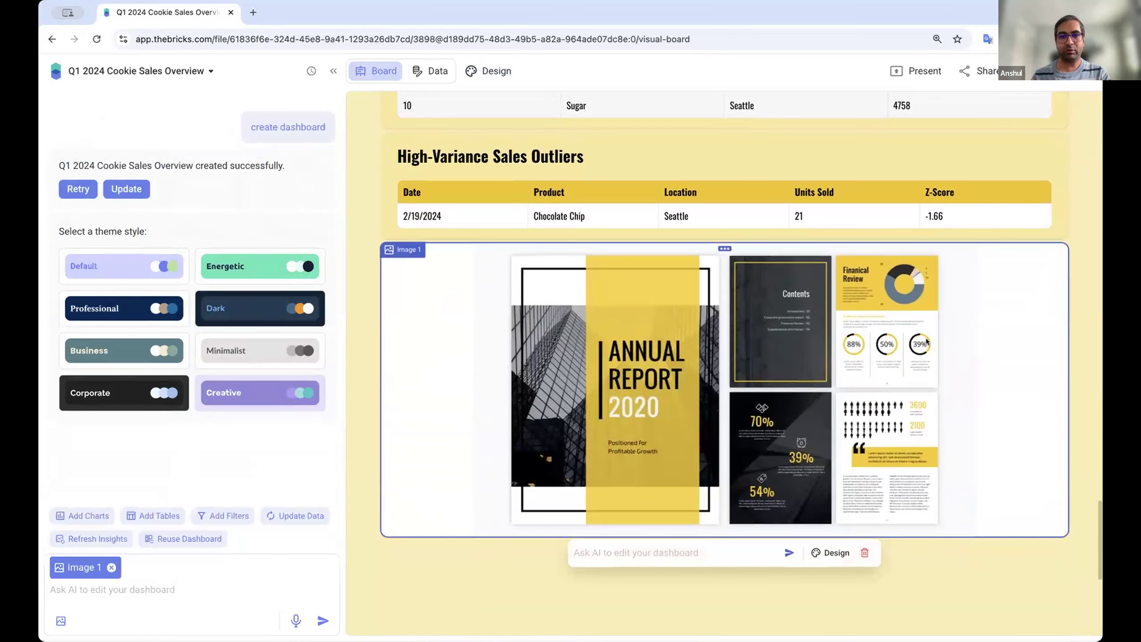
{"action": "left_click", "coordinate": [863, 552]}
Step: Move the Units Sold by Product chart directly below the KPI cards and widen it to the full dashboard width
{"action": "scroll", "coordinate": [836, 411], "scroll_direction": "up", "scroll_amount": 10}
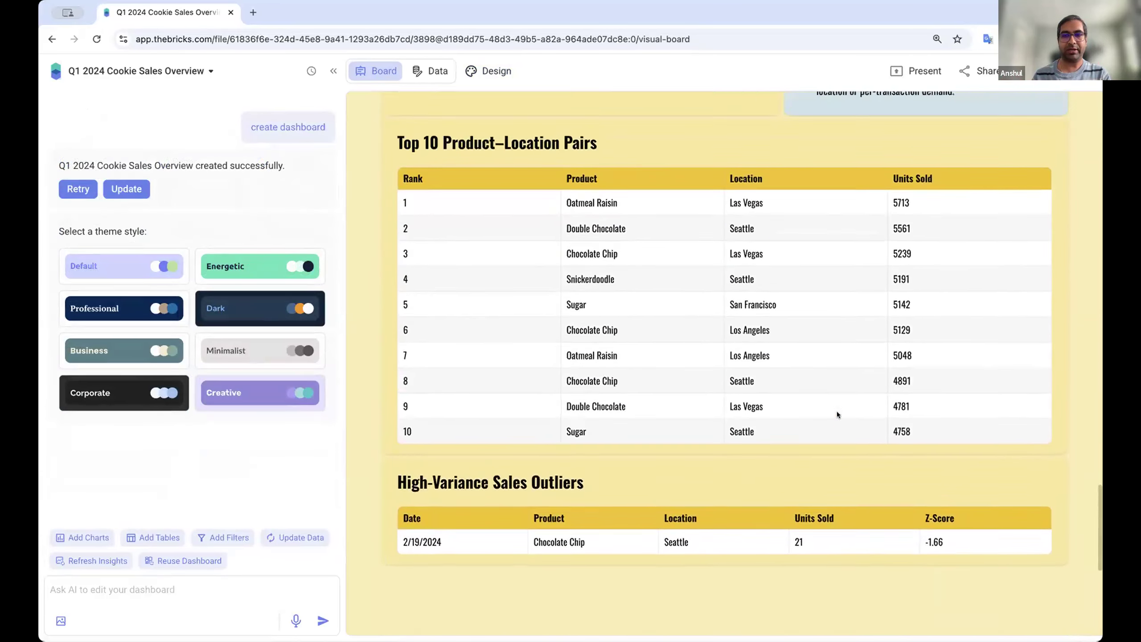
{"action": "scroll", "coordinate": [838, 414], "scroll_direction": "up", "scroll_amount": 8}
{"action": "left_click", "coordinate": [611, 312]}
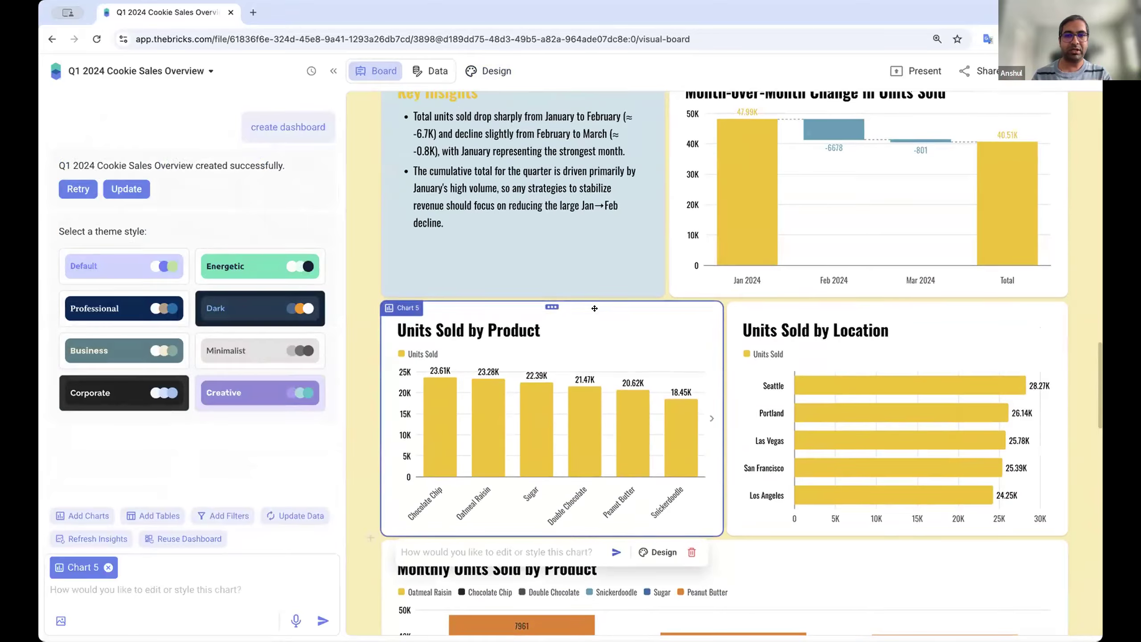
{"action": "scroll", "coordinate": [627, 254], "scroll_direction": "up", "scroll_amount": 10}
{"action": "left_click_drag", "start_coordinate": [626, 256], "coordinate": [548, 253]}
{"action": "scroll", "coordinate": [625, 252], "scroll_direction": "up", "scroll_amount": 10}
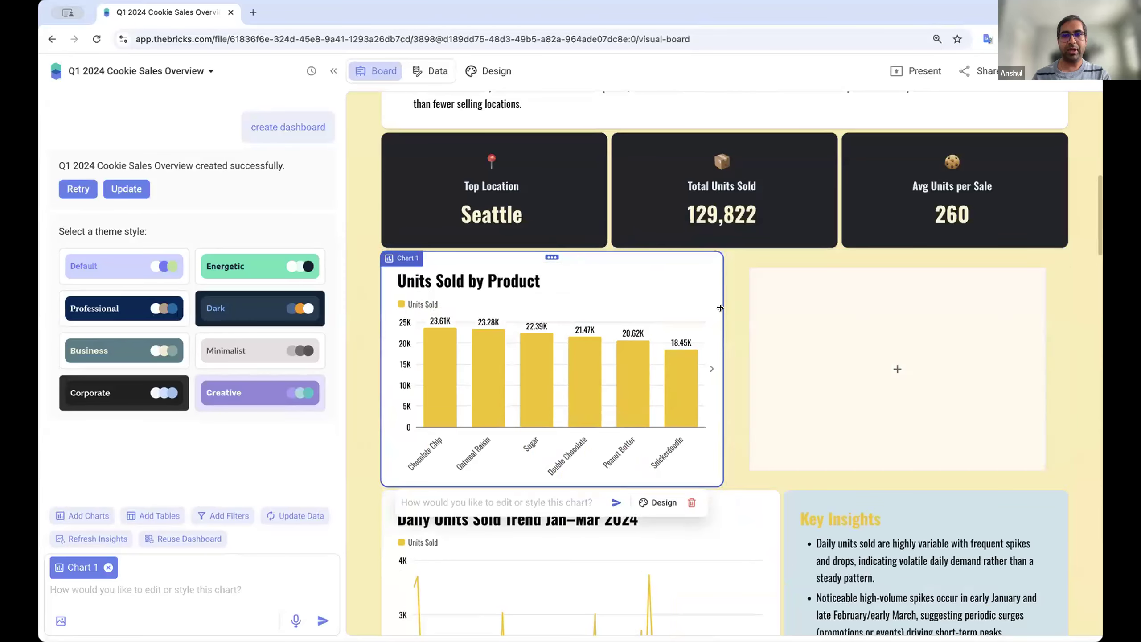
{"action": "left_click_drag", "start_coordinate": [898, 303], "coordinate": [1068, 304]}
{"action": "left_click_drag", "start_coordinate": [719, 363], "coordinate": [1069, 353]}
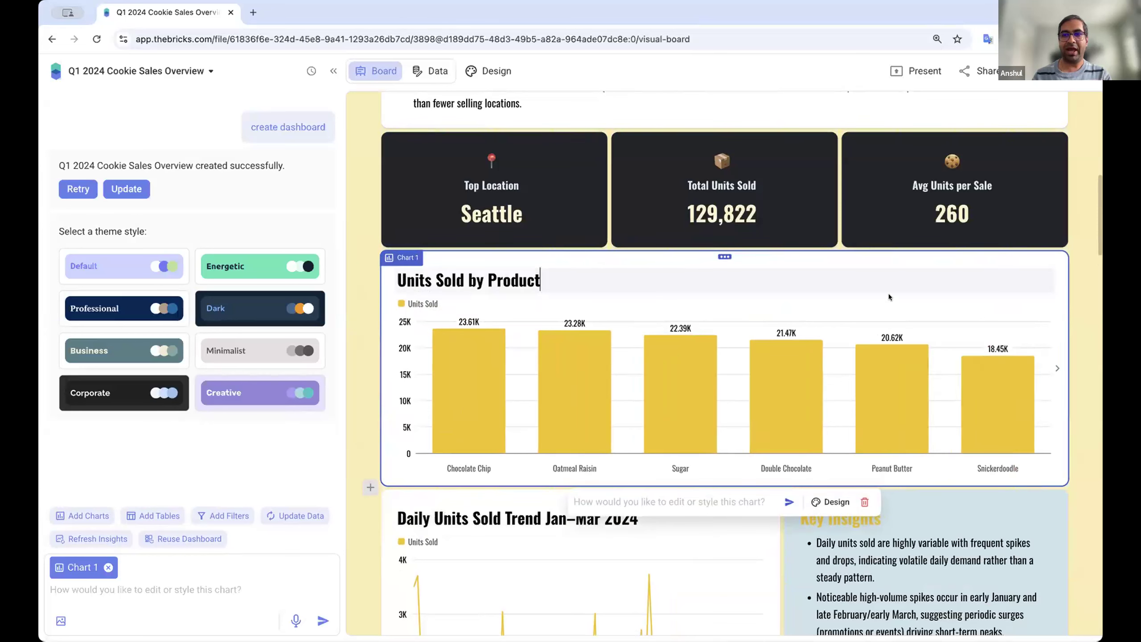
Step: Open the Units Sold by Product chart's design settings and set its background color to light blue
{"action": "left_click", "coordinate": [824, 502]}
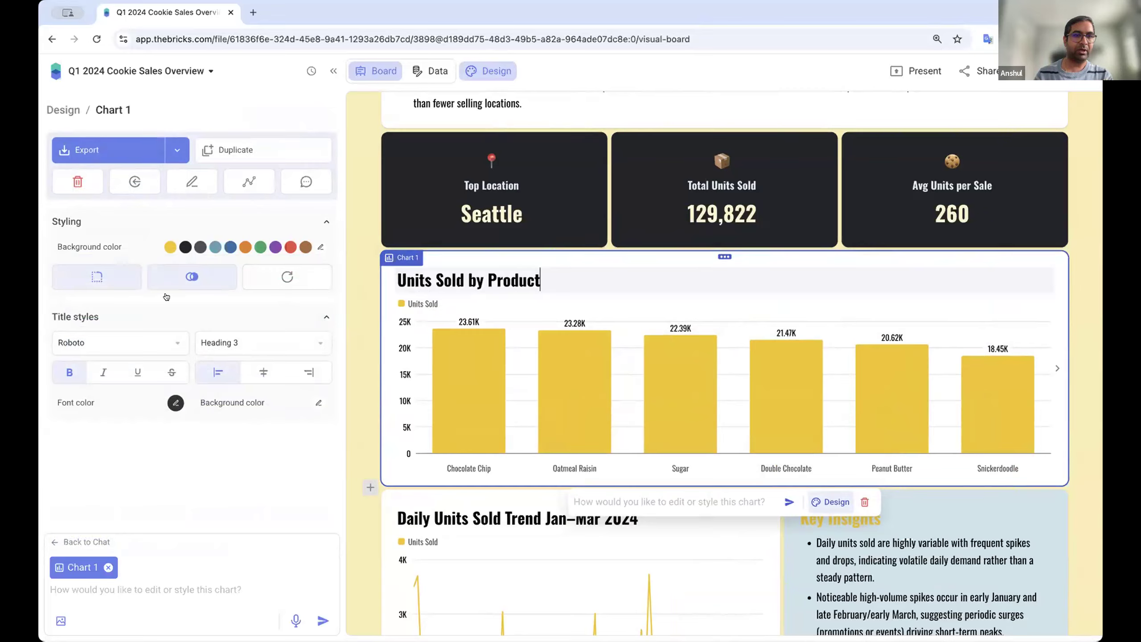
{"action": "left_click", "coordinate": [319, 248]}
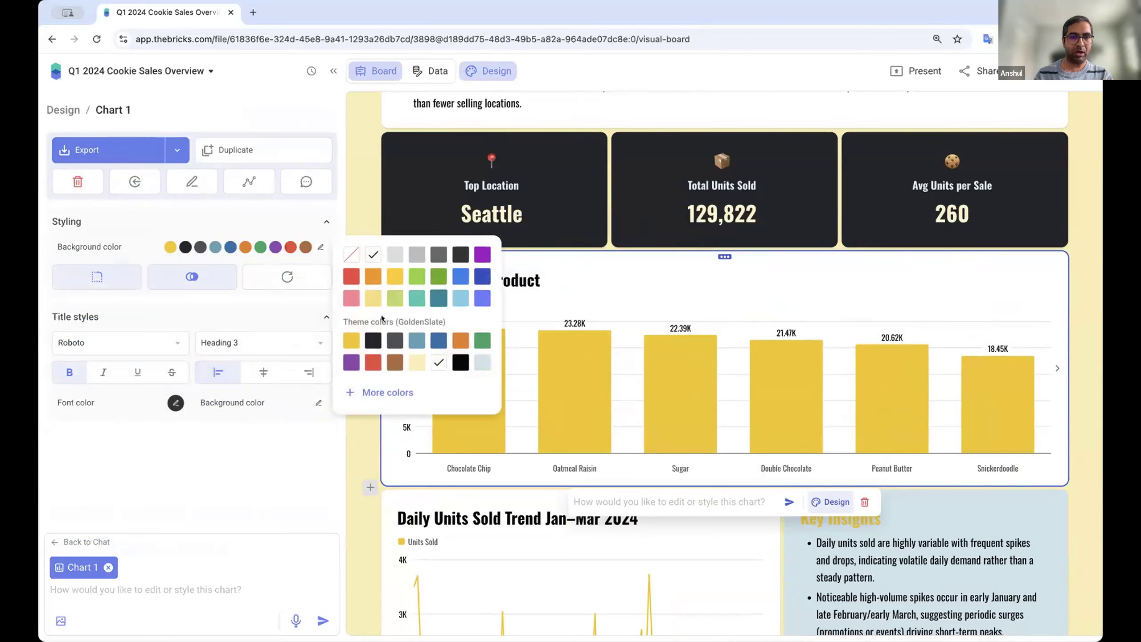
{"action": "left_click", "coordinate": [459, 298]}
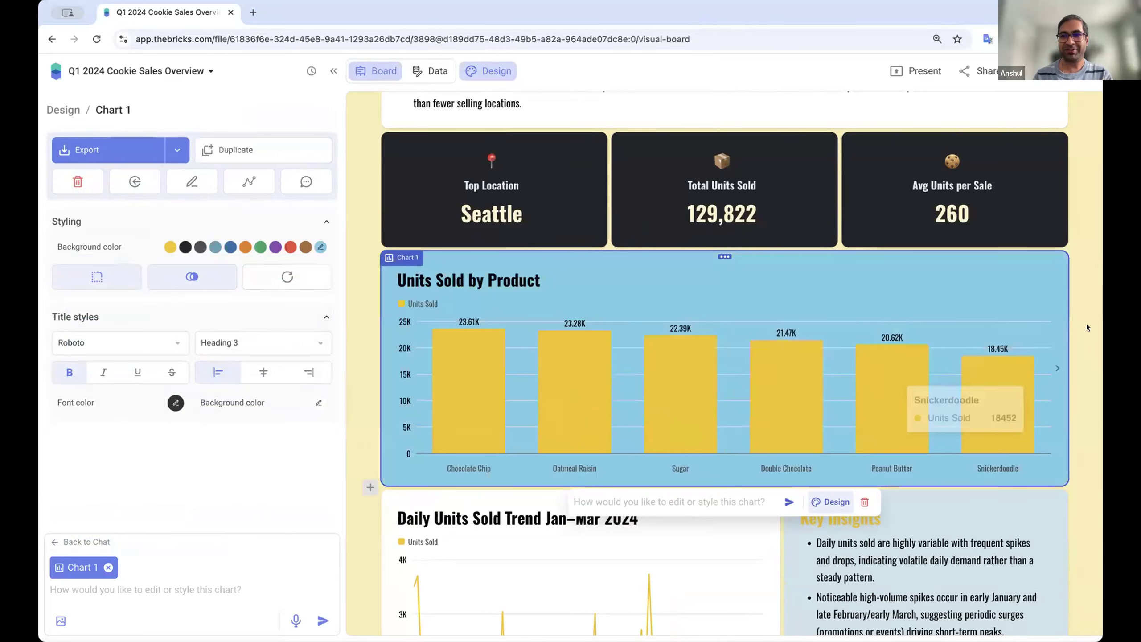
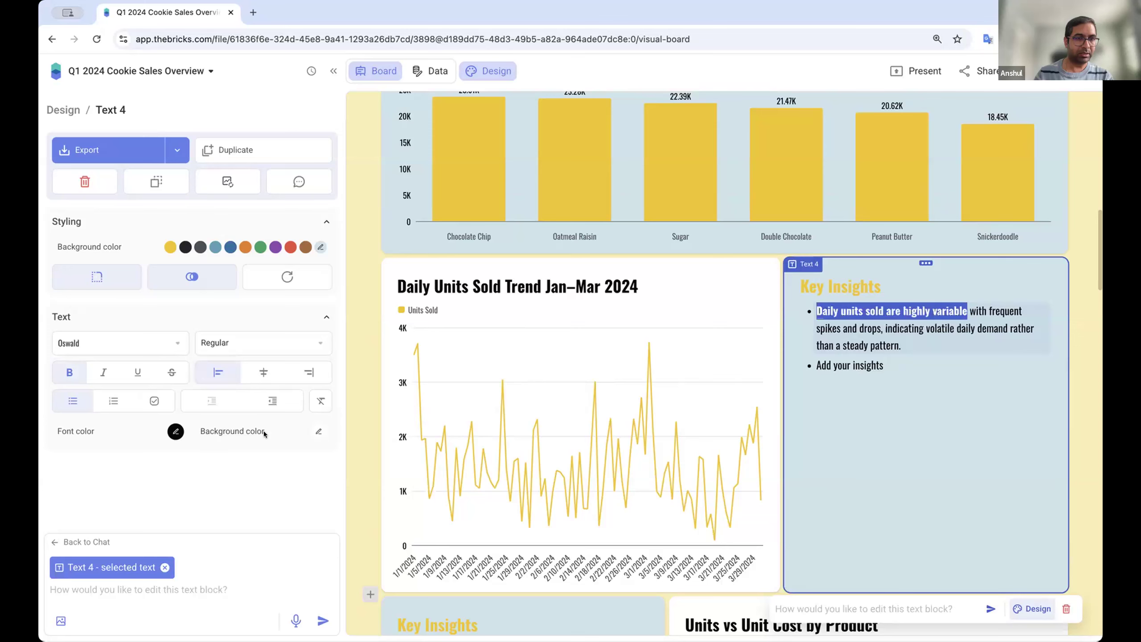
Step: Give the words "Daily units sold are highly variable" in the Key Insights block a dark text background color
{"action": "left_click", "coordinate": [318, 431]}
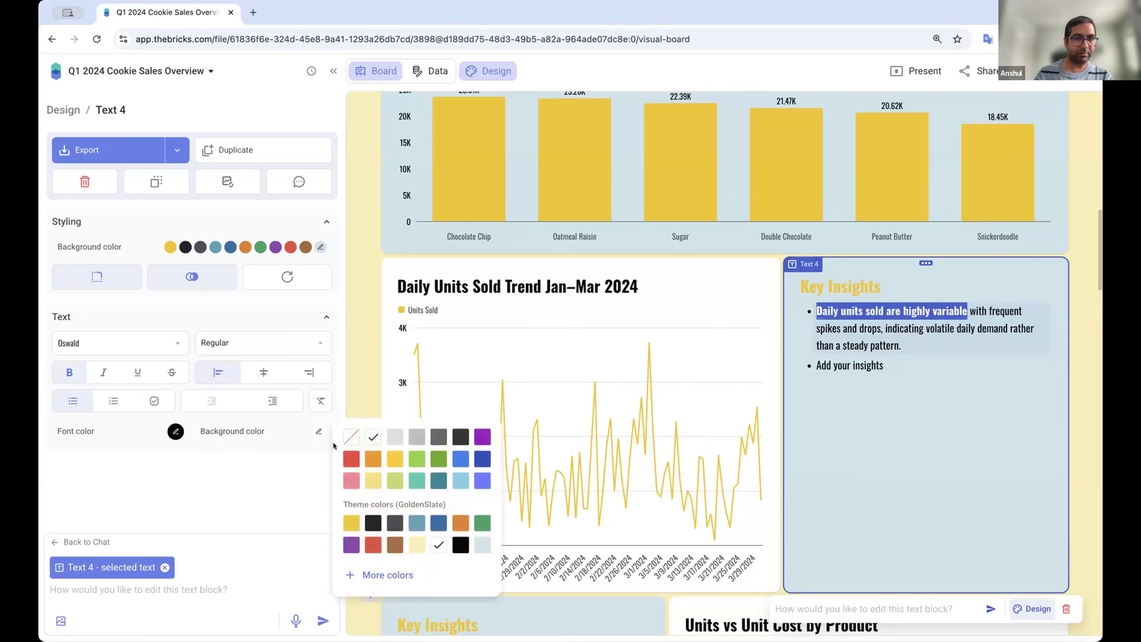
{"action": "left_click", "coordinate": [455, 436]}
{"action": "left_click", "coordinate": [990, 392]}
{"action": "scroll", "coordinate": [850, 344], "scroll_direction": "up", "scroll_amount": 1}
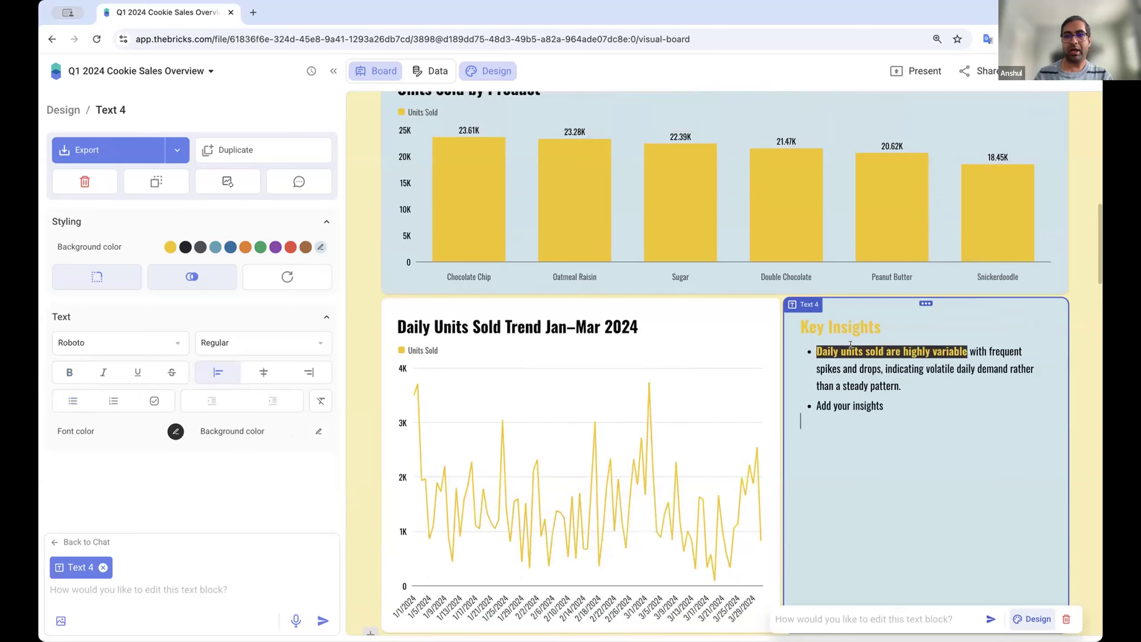
{"action": "left_click", "coordinate": [904, 383]}
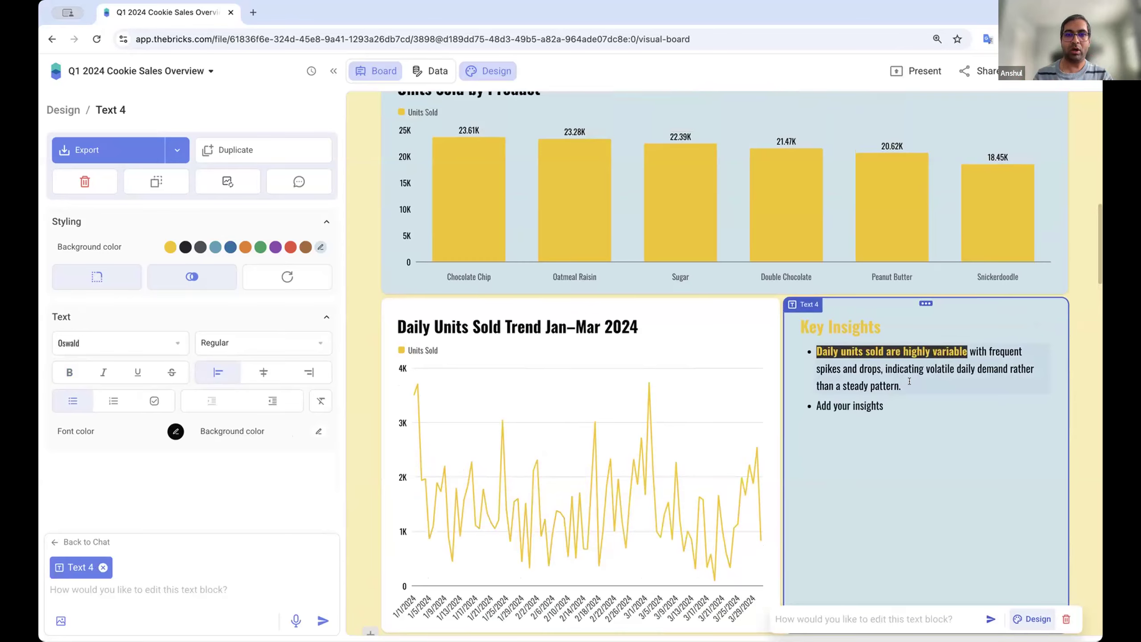
Step: Widen the Units Sold by Location chart to the full dashboard width, filling the empty space beside it
{"action": "scroll", "coordinate": [622, 449], "scroll_direction": "down", "scroll_amount": 15}
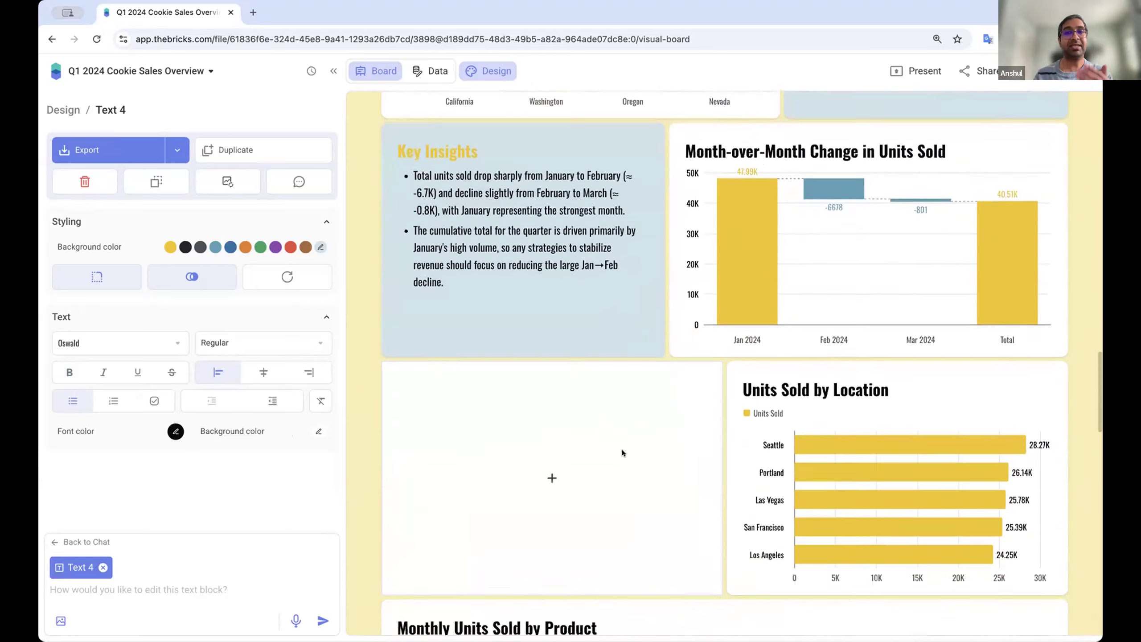
{"action": "scroll", "coordinate": [622, 449], "scroll_direction": "down", "scroll_amount": 1}
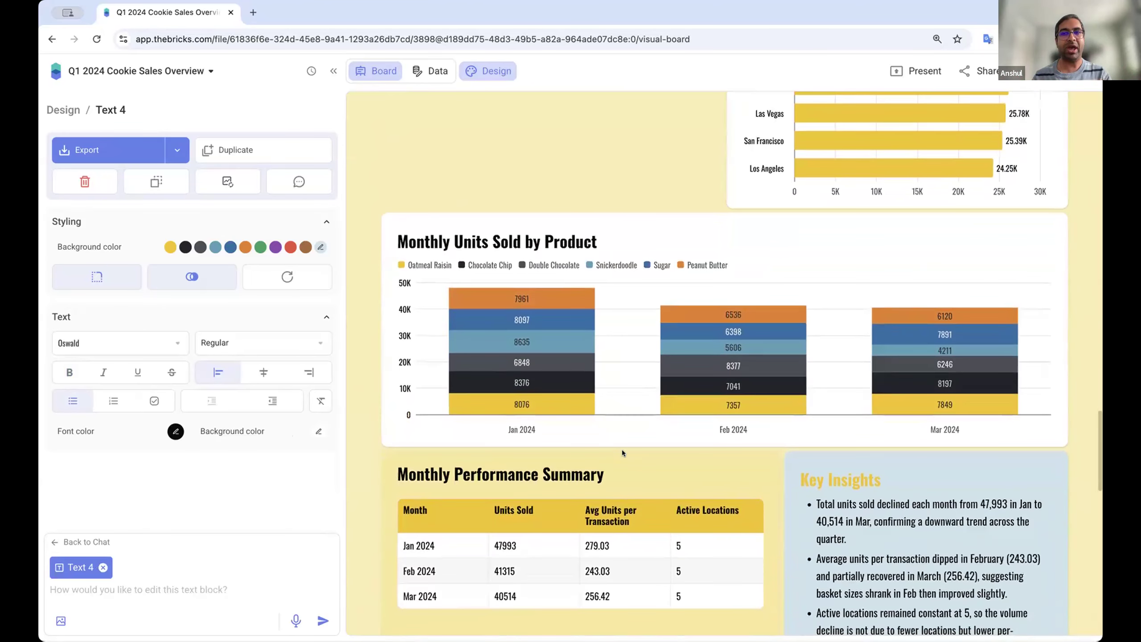
{"action": "mouse_move", "coordinate": [654, 349]}
{"action": "scroll", "coordinate": [653, 349], "scroll_direction": "up", "scroll_amount": 8}
{"action": "left_click", "coordinate": [744, 386]}
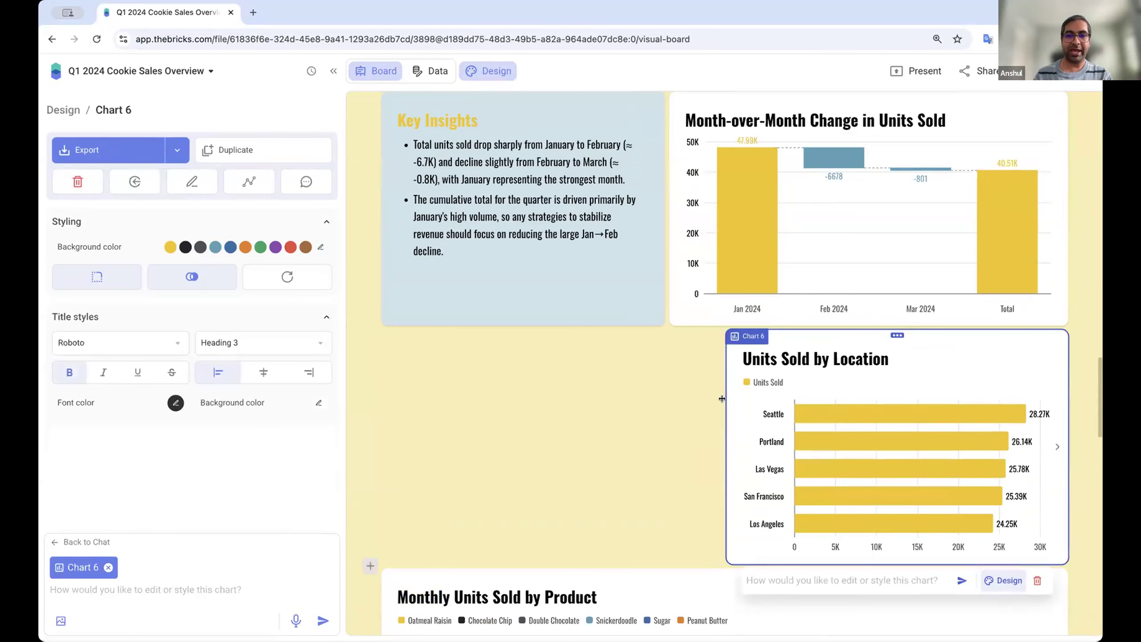
{"action": "left_click_drag", "start_coordinate": [722, 399], "coordinate": [361, 405]}
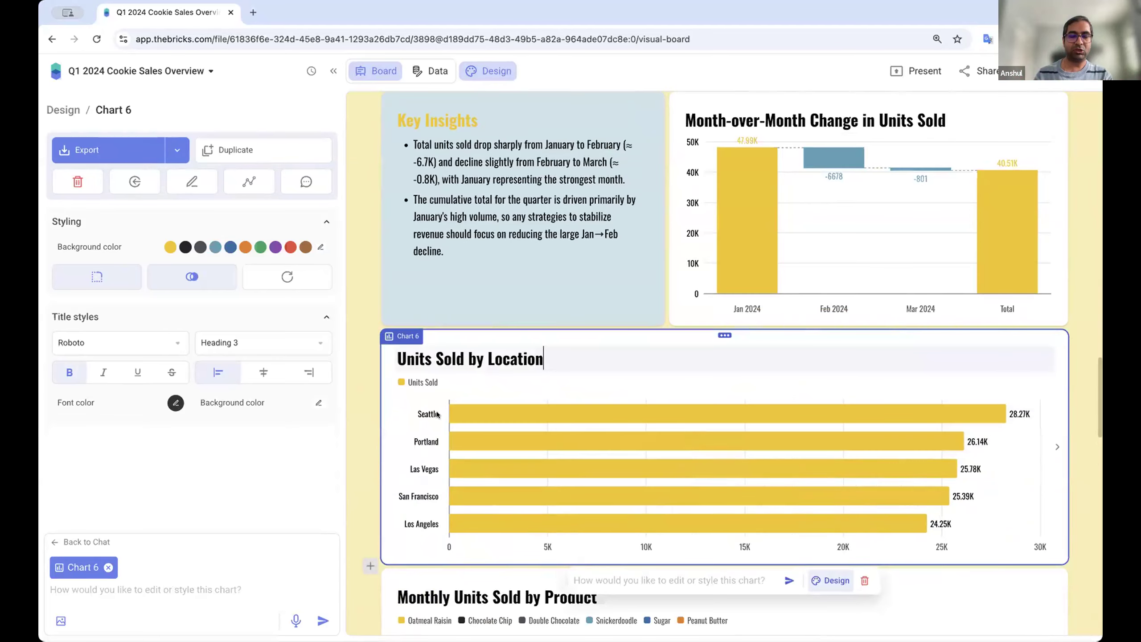
Step: Ask the AI to "change the chart type to a vertical bar" for Units Sold by Location and make the chart slightly taller
{"action": "left_click", "coordinate": [140, 589]}
{"action": "type", "text": "change the "}
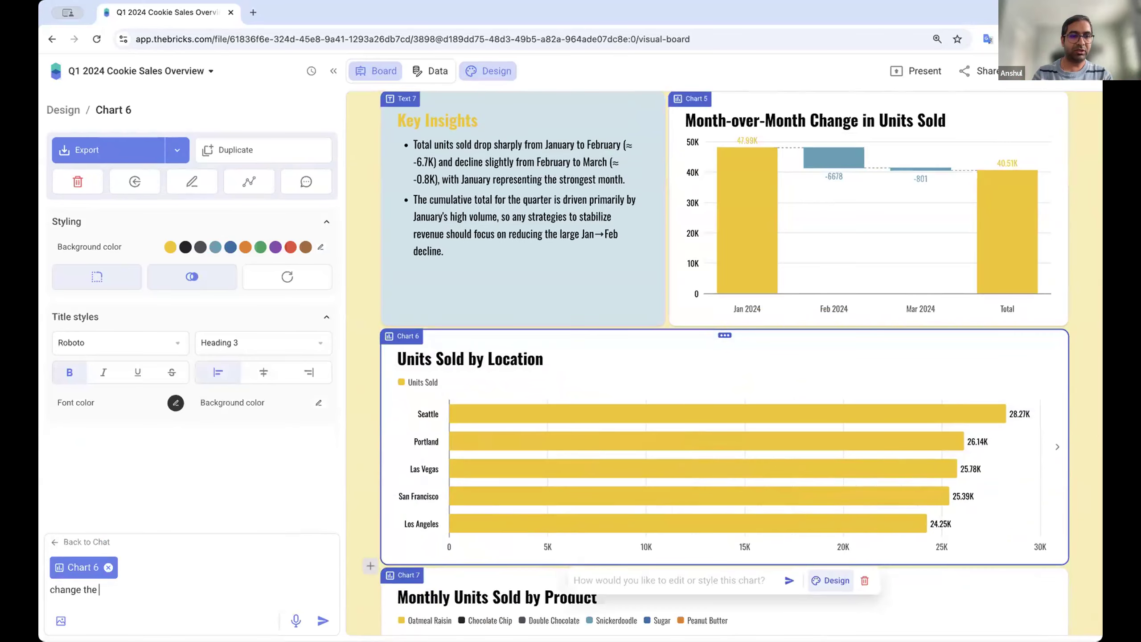
{"action": "type", "text": "chart type to a vertical bar"}
{"action": "key", "text": "Return"}
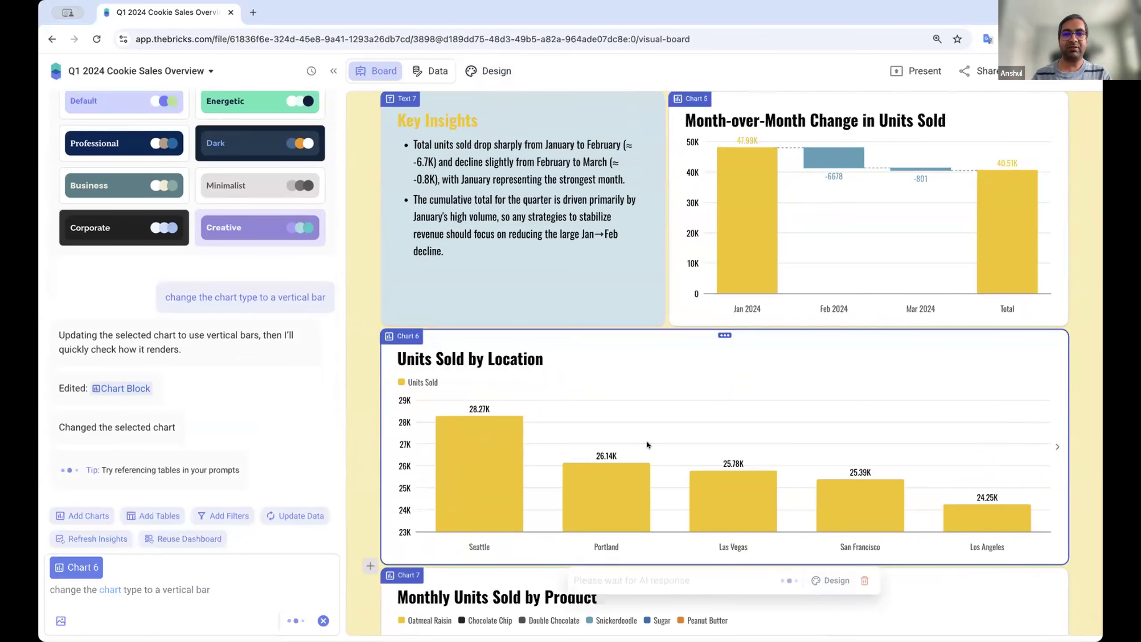
{"action": "scroll", "coordinate": [647, 445], "scroll_direction": "down", "scroll_amount": 3}
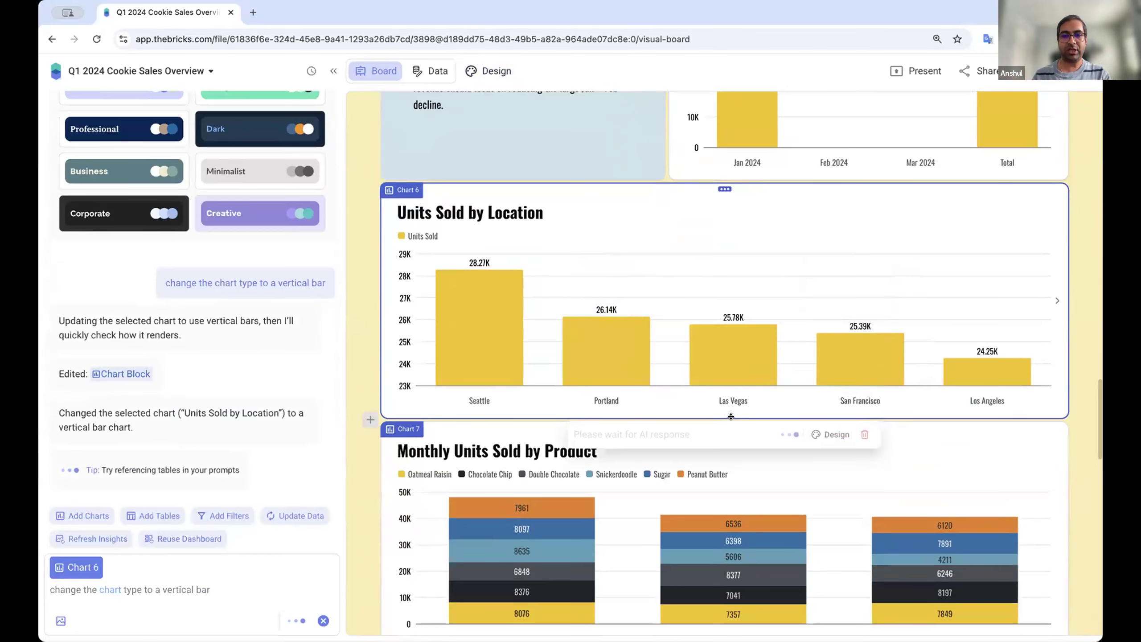
{"action": "left_click_drag", "start_coordinate": [731, 416], "coordinate": [731, 426]}
{"action": "scroll", "coordinate": [500, 373], "scroll_direction": "up", "scroll_amount": 1}
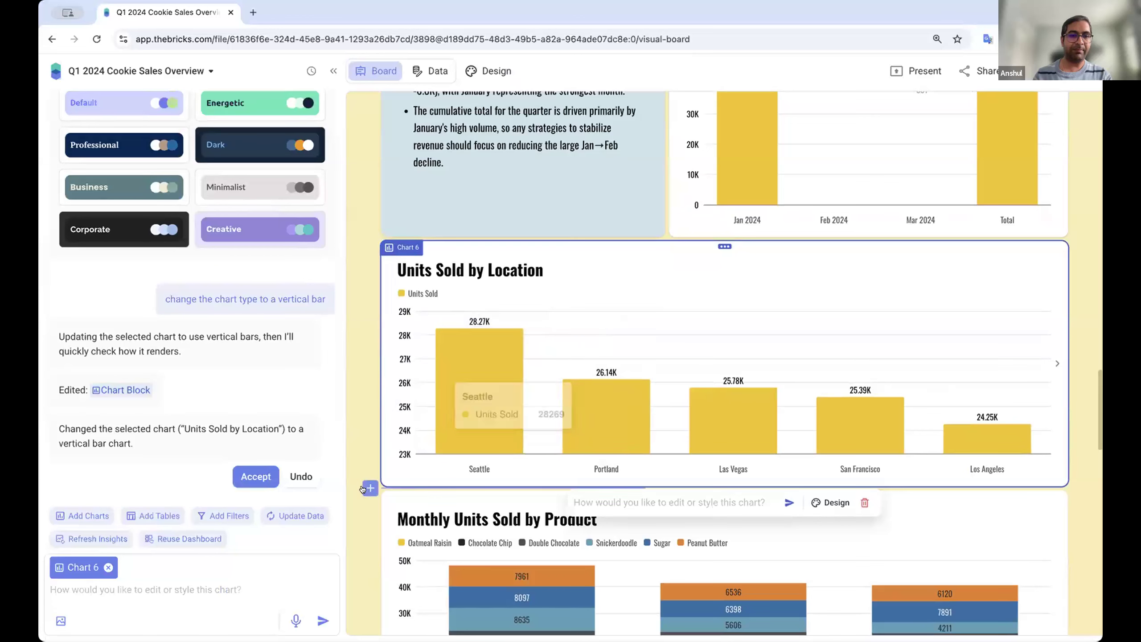
Step: Ask the AI to "highlight las vegas as green" in the Units Sold by Location chart
{"action": "left_click", "coordinate": [193, 589]}
{"action": "type", "text": "high"}
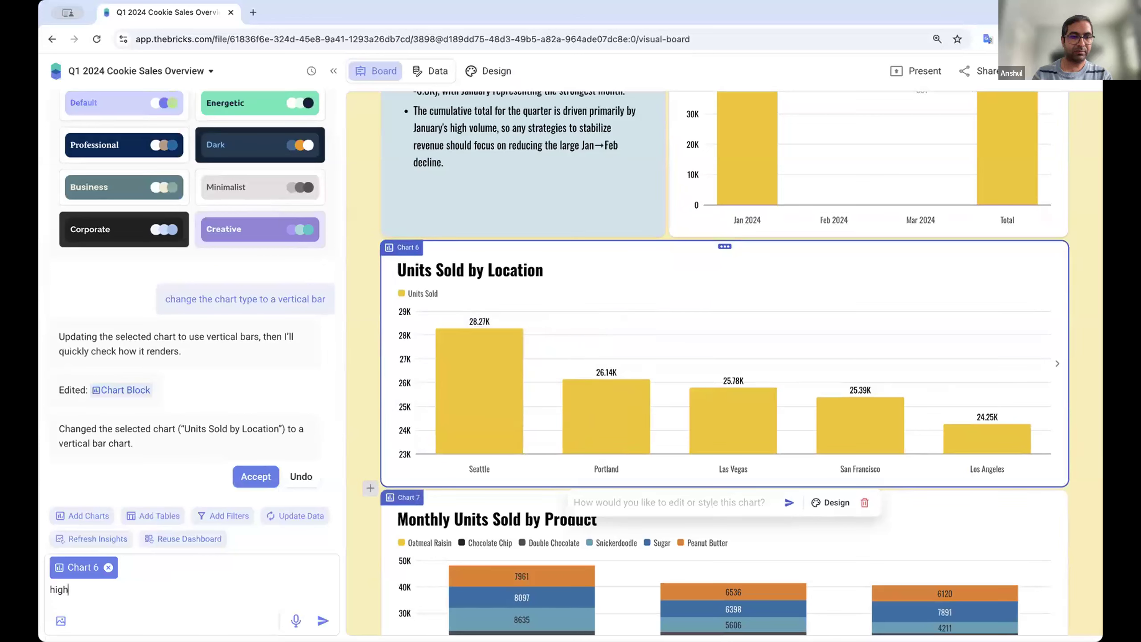
{"action": "type", "text": "light las vega"}
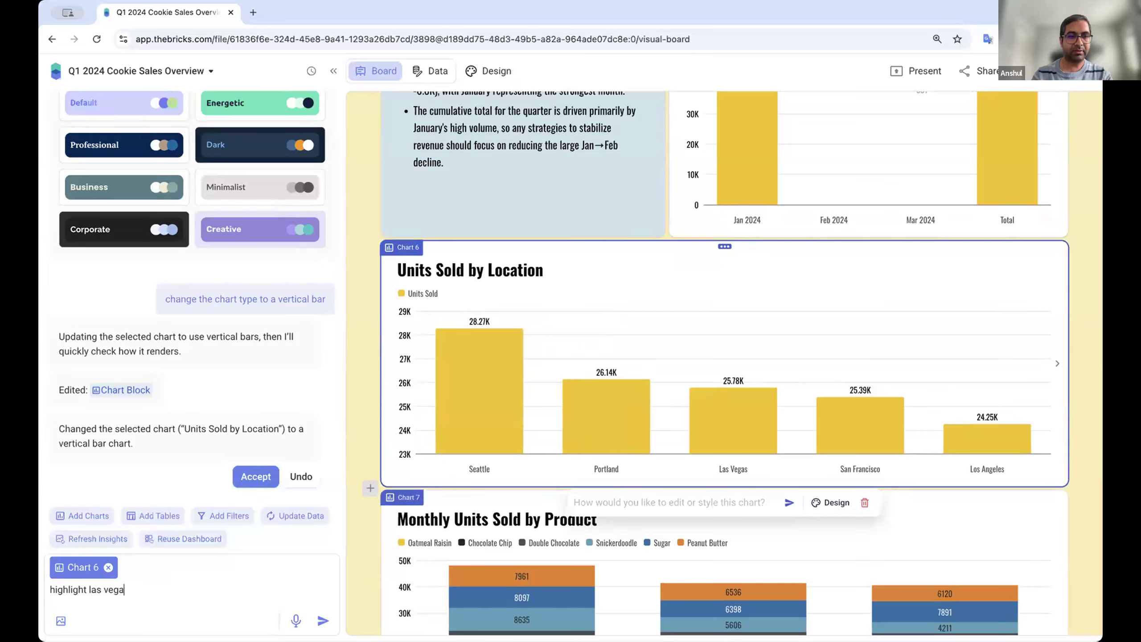
{"action": "type", "text": "s as"}
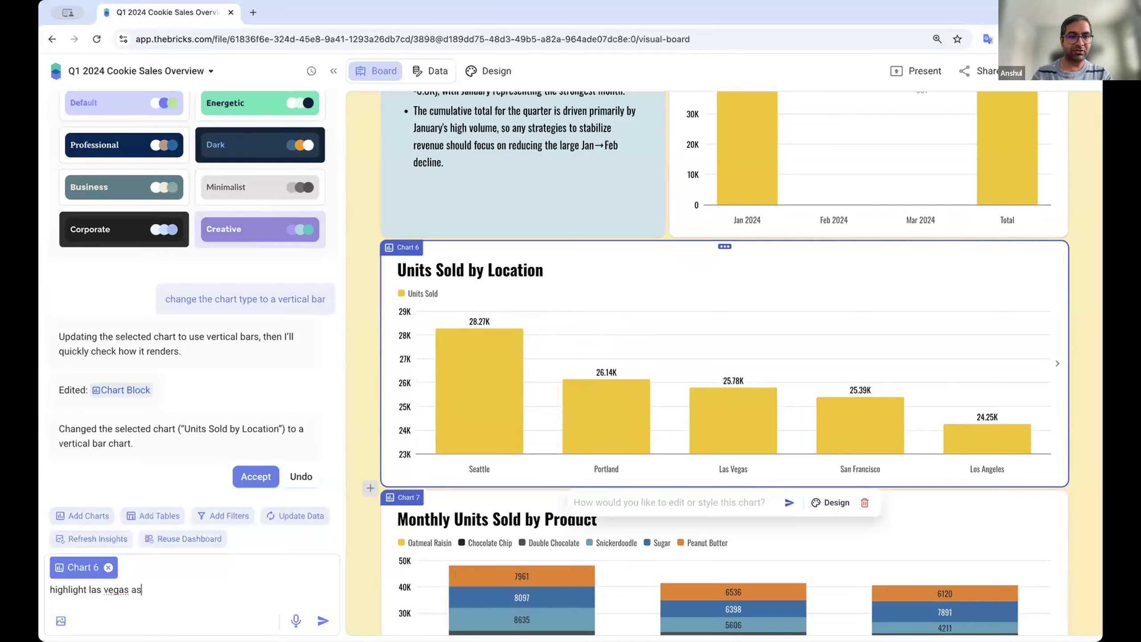
{"action": "type", "text": " green"}
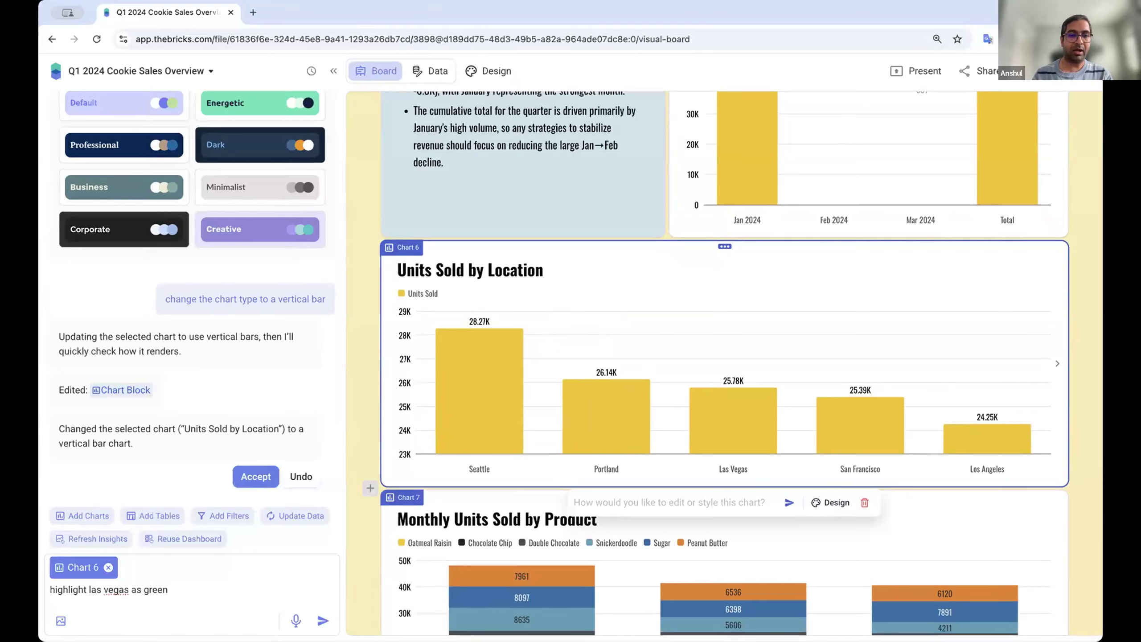
{"action": "left_click", "coordinate": [323, 621]}
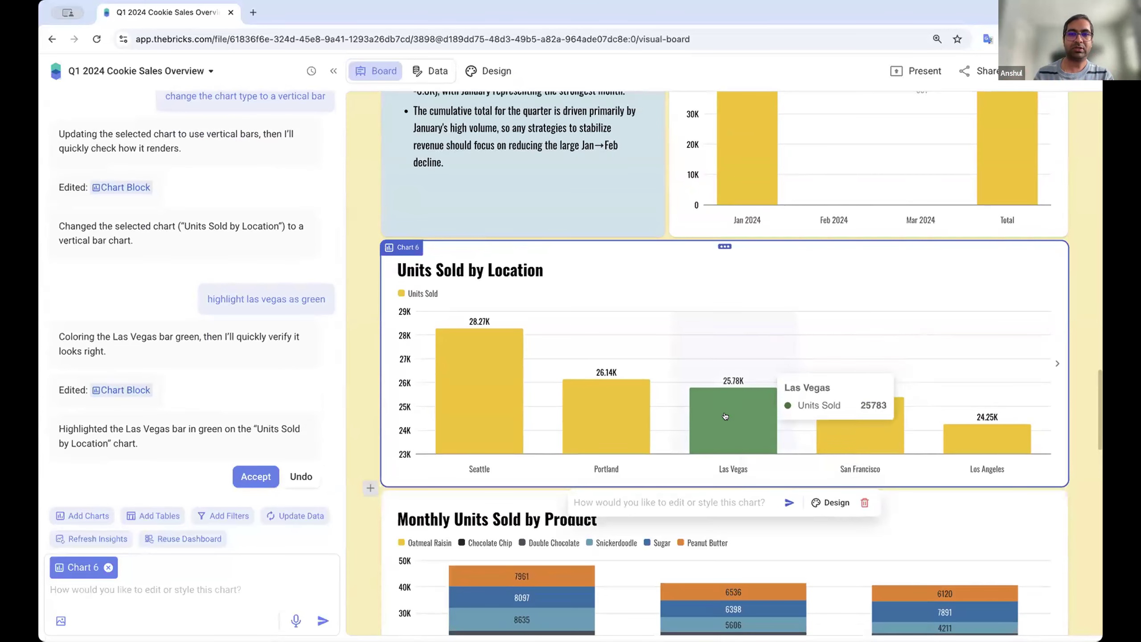
Step: Send the AI the request "Create a new chart by product vs total sales ..pie chart"
{"action": "scroll", "coordinate": [725, 415], "scroll_direction": "down", "scroll_amount": 2}
{"action": "scroll", "coordinate": [640, 478], "scroll_direction": "down", "scroll_amount": 20}
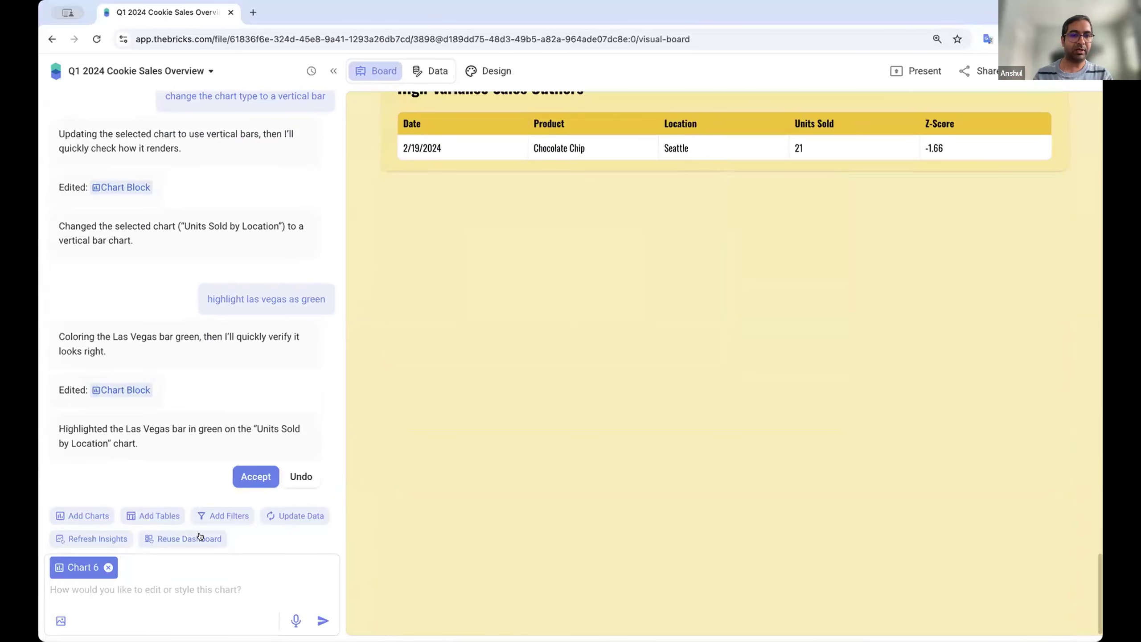
{"action": "left_click", "coordinate": [158, 584]}
{"action": "type", "text": "Create"}
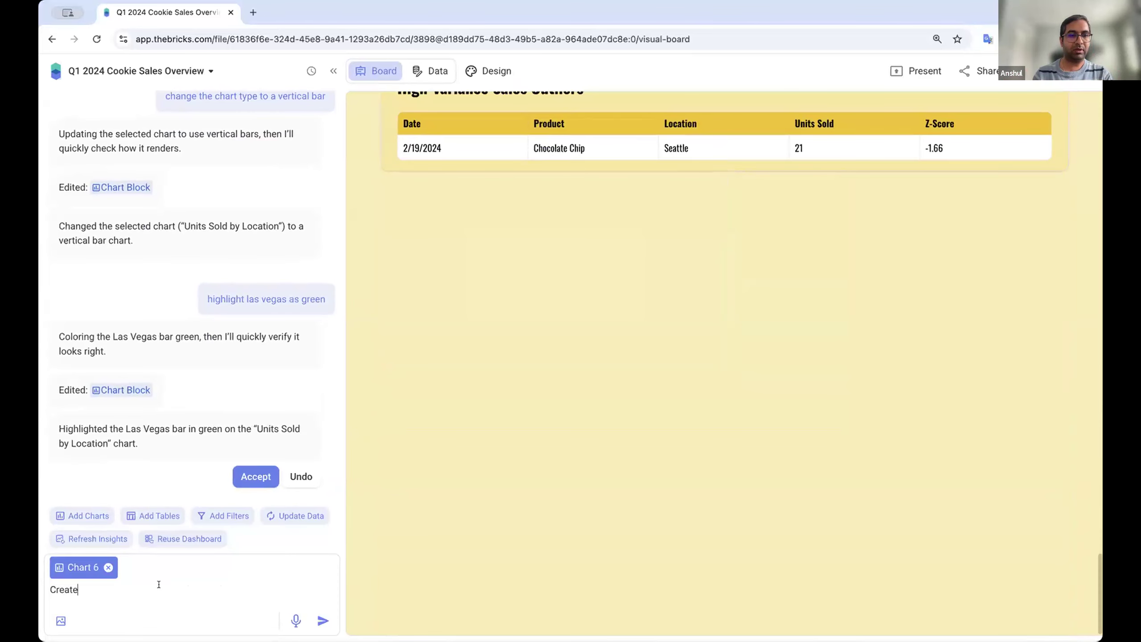
{"action": "type", "text": " a new chart"}
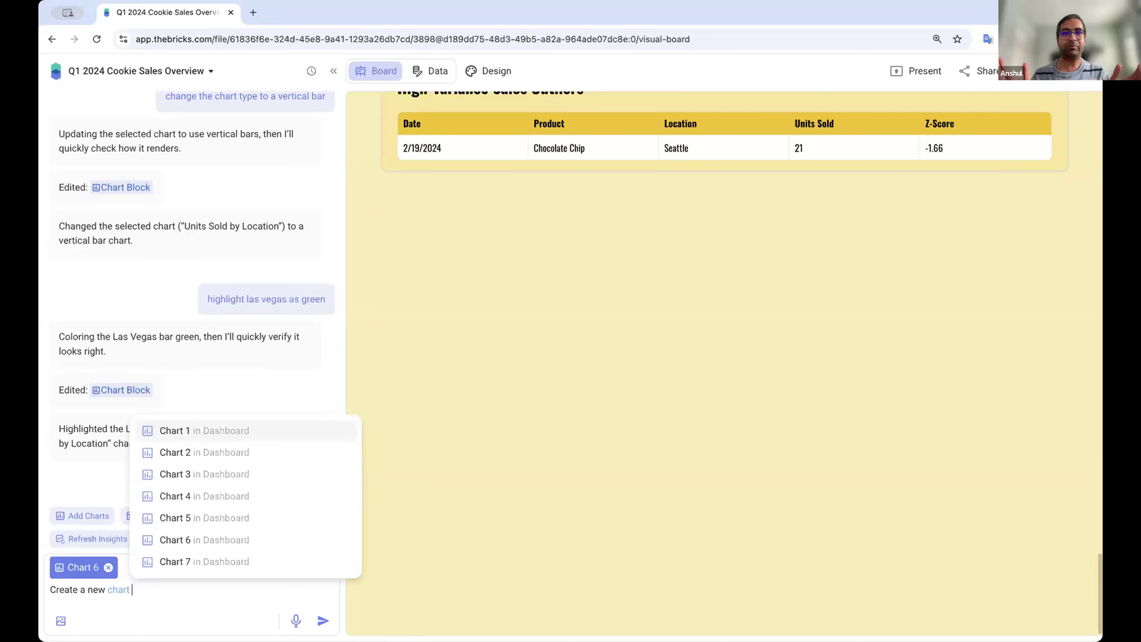
{"action": "left_click", "coordinate": [150, 589]}
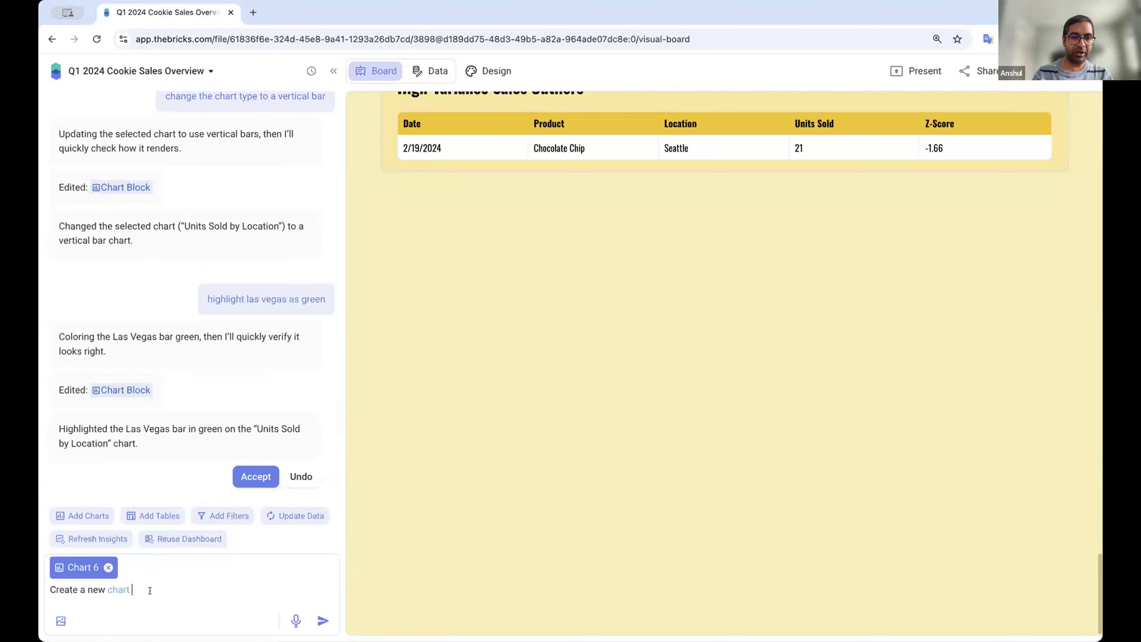
{"action": "type", "text": "by product vs"}
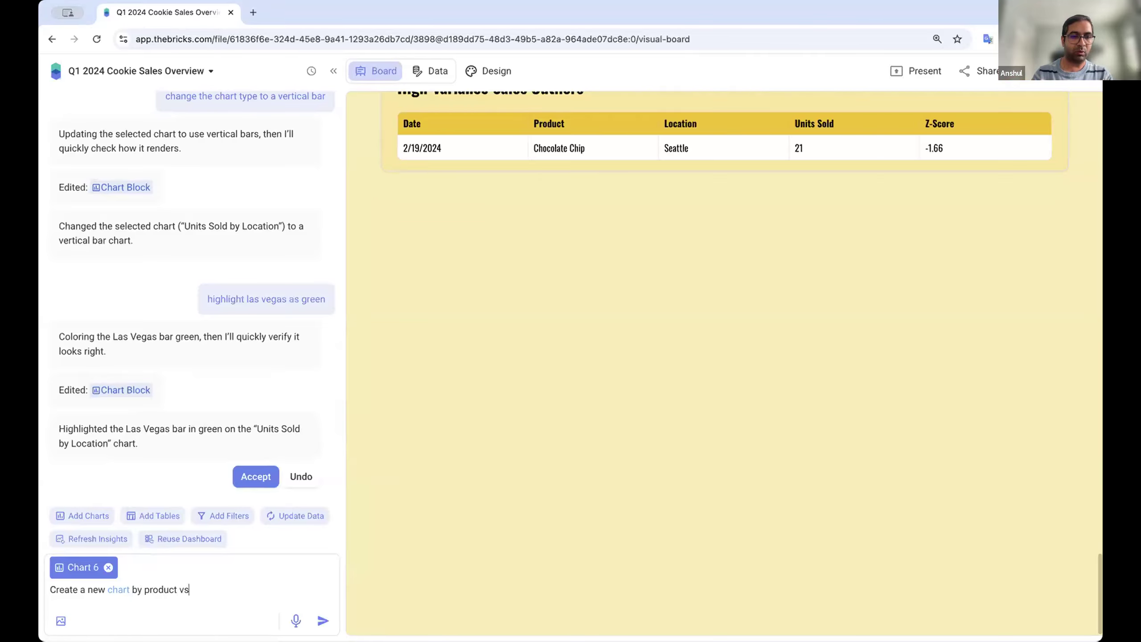
{"action": "type", "text": " totla sal"}
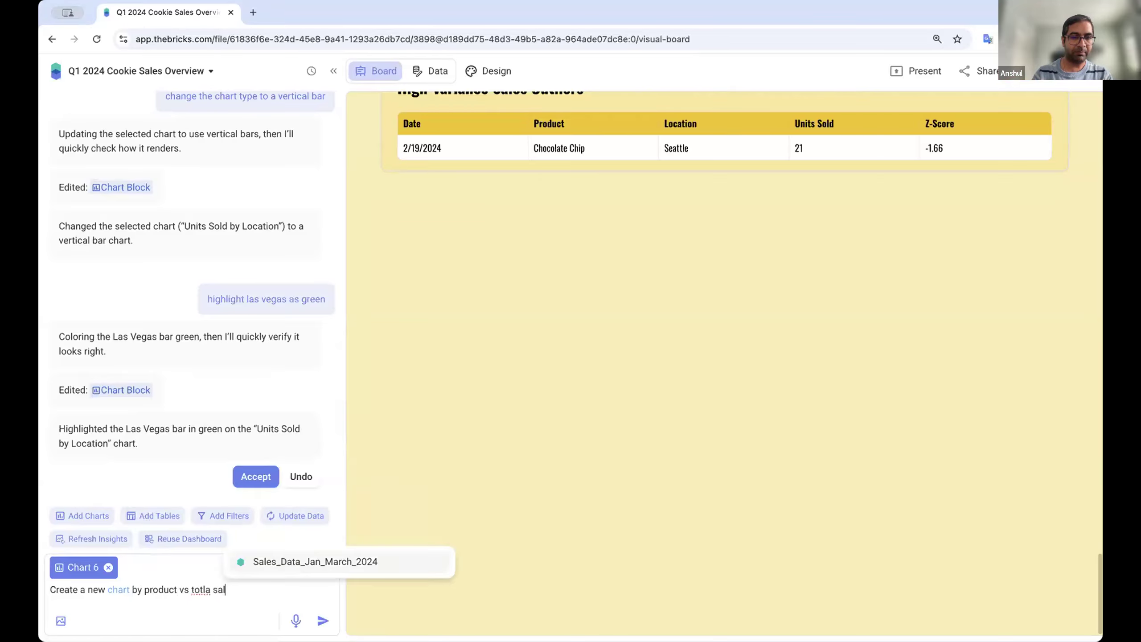
{"action": "key", "text": "BackSpace"}
{"action": "key", "text": "BackSpace"}
{"action": "key", "text": "BackSpace"}
{"action": "key", "text": "BackSpace"}
{"action": "key", "text": "BackSpace"}
{"action": "key", "text": "BackSpace"}
{"action": "type", "text": "al s"}
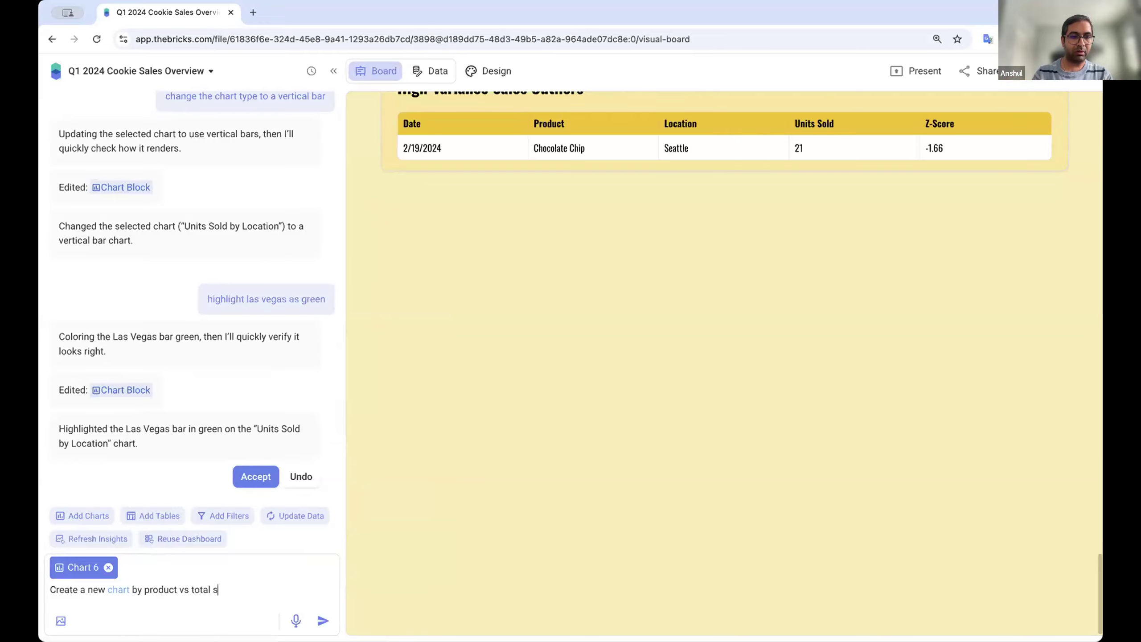
{"action": "type", "text": "ales ..pie chart"}
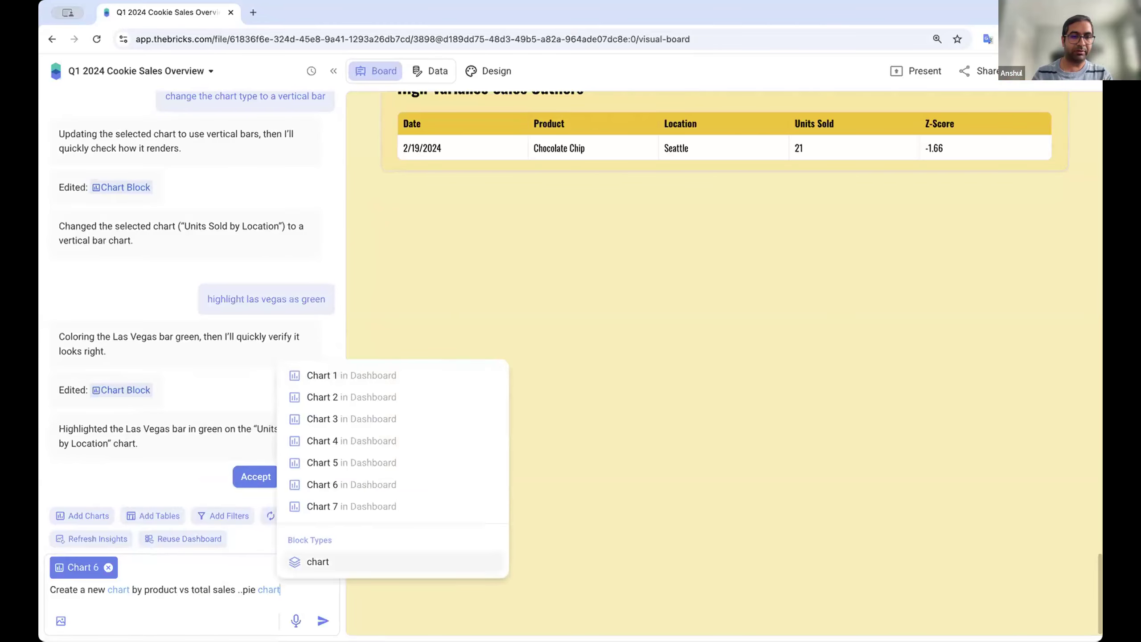
{"action": "key", "text": "Return"}
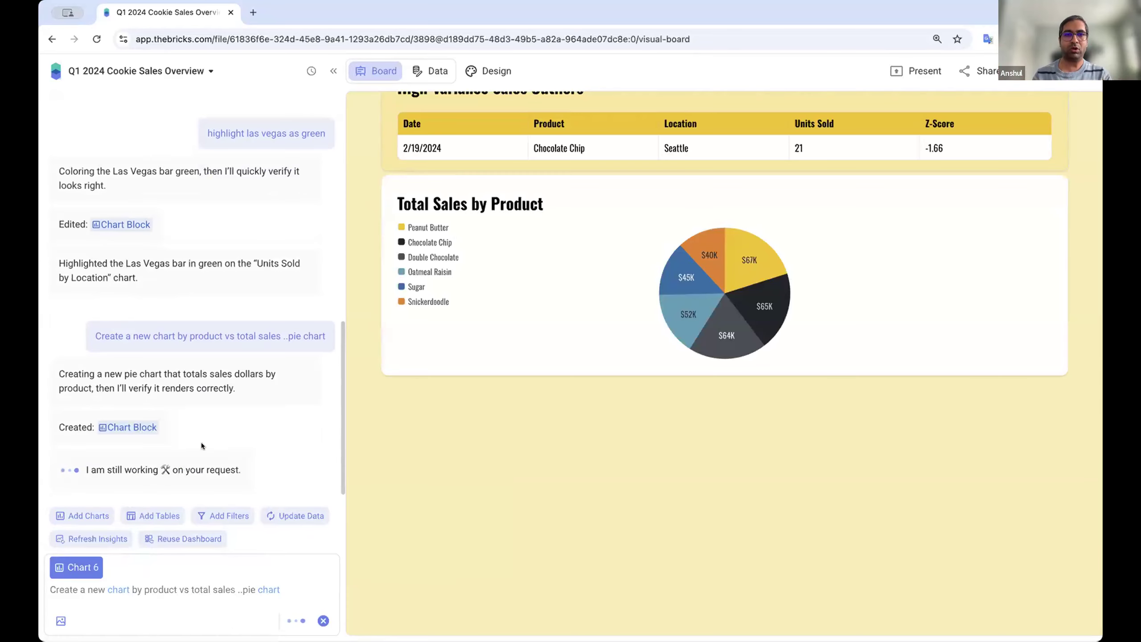
Step: Narrow the Total Sales by Product pie chart to a little over half the dashboard width and add Key Insights for it from its design settings
{"action": "left_click", "coordinate": [606, 340]}
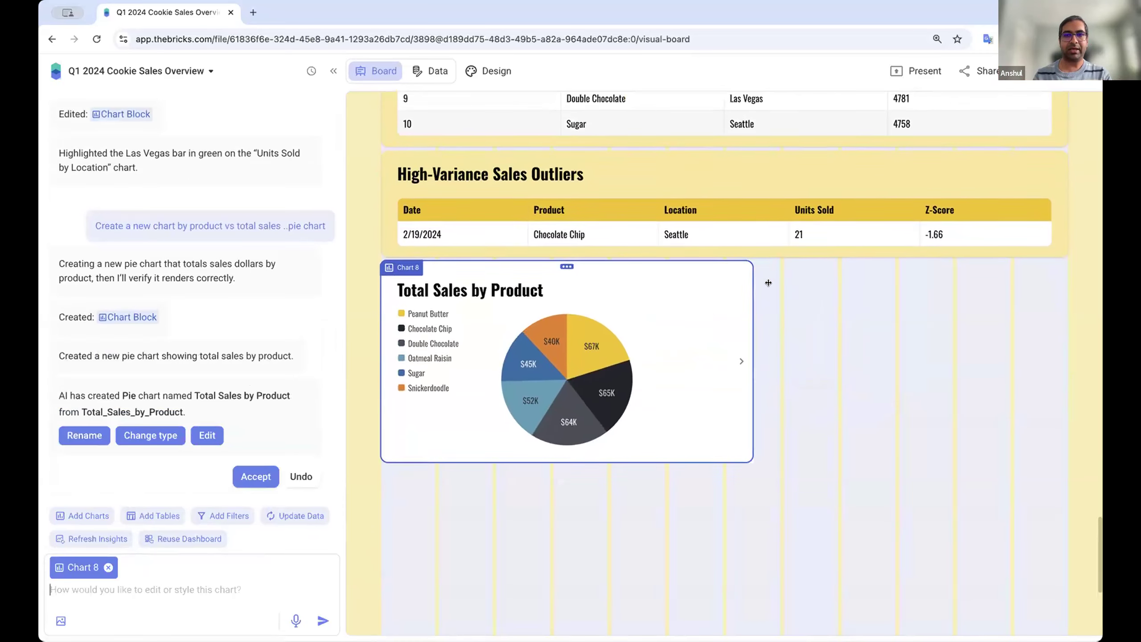
{"action": "left_click_drag", "start_coordinate": [767, 282], "coordinate": [773, 287]}
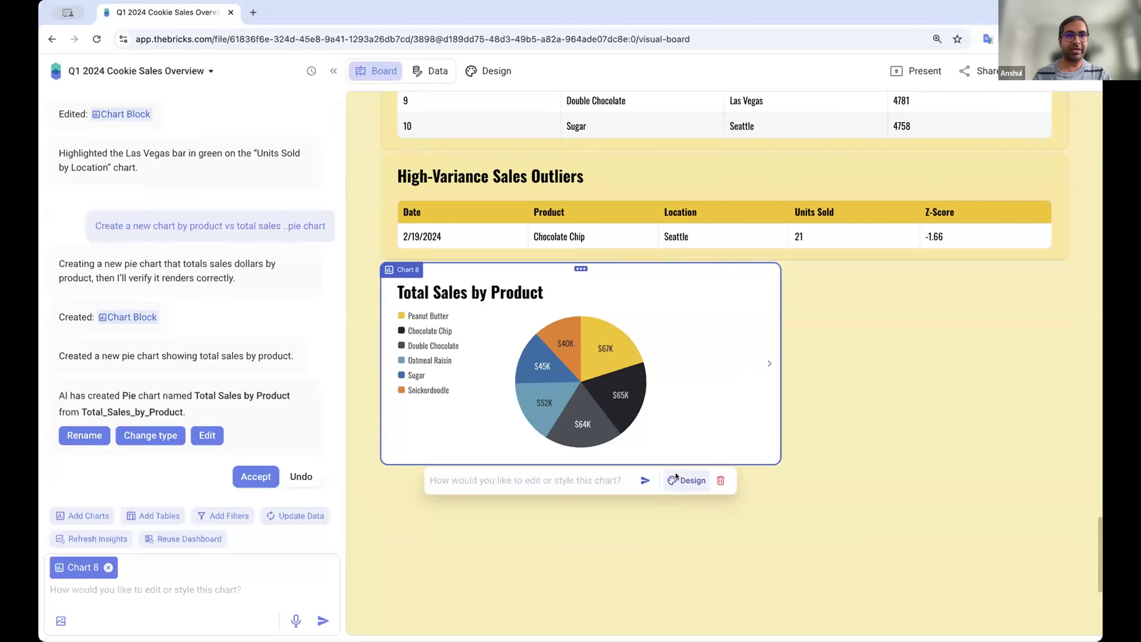
{"action": "left_click", "coordinate": [676, 477]}
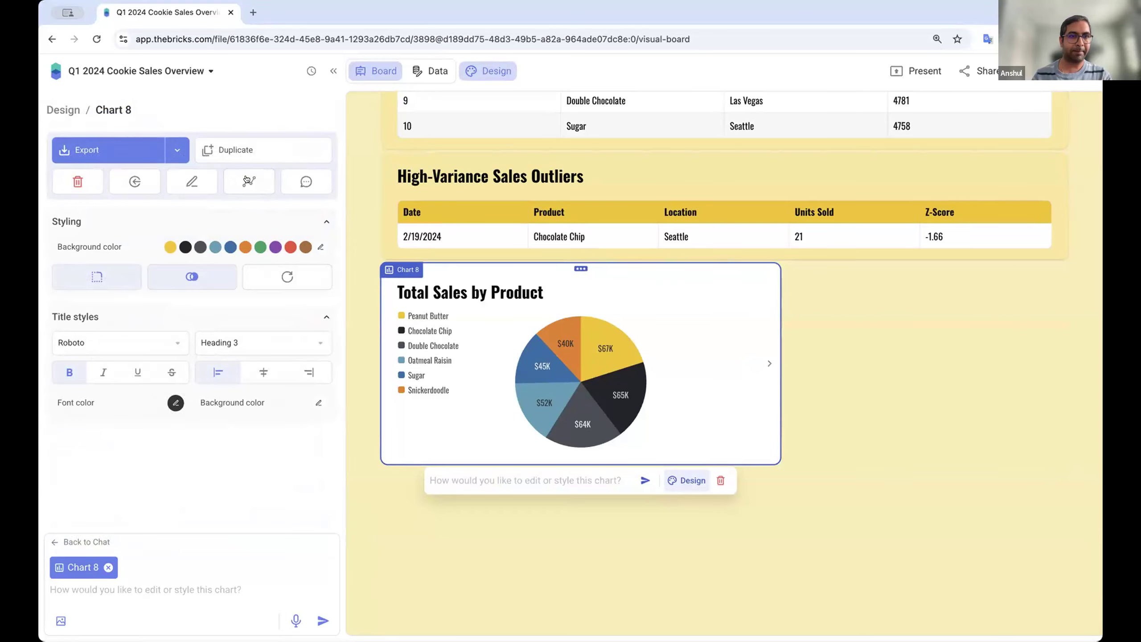
{"action": "scroll", "coordinate": [615, 434], "scroll_direction": "down", "scroll_amount": 1}
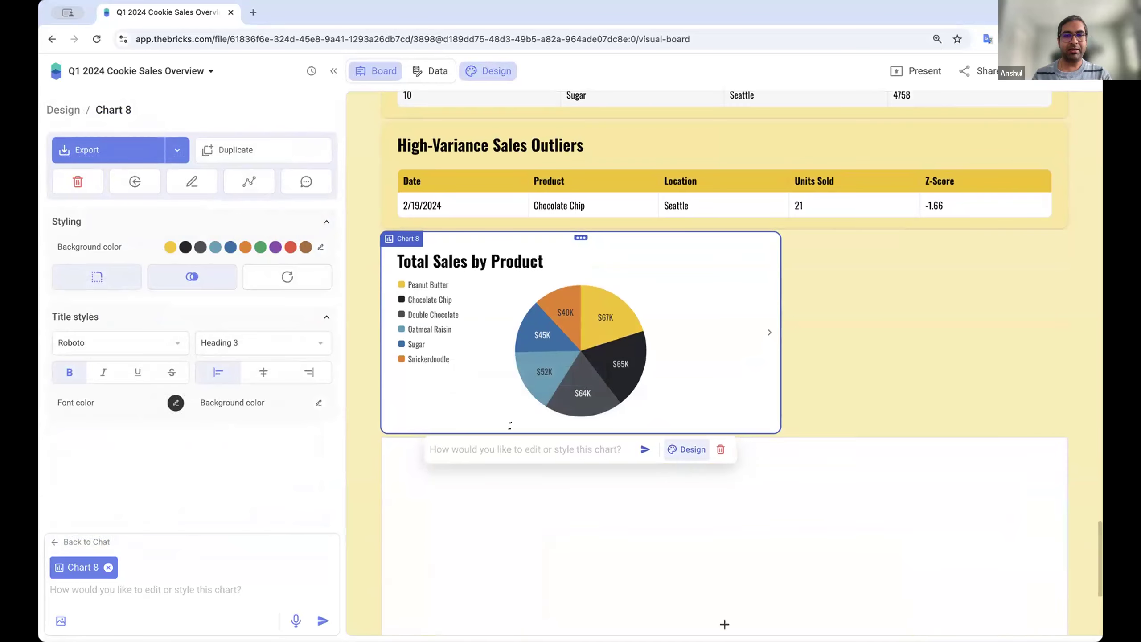
{"action": "type", "text": "A"}
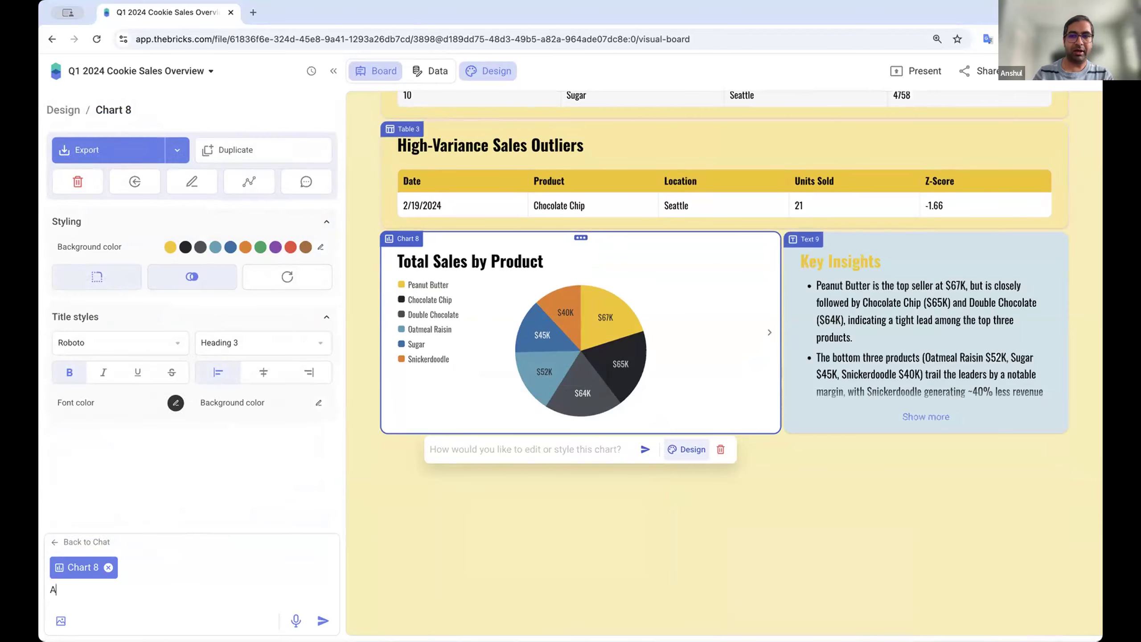
Step: Delete the duplicate lower Key Insights block and expand the one beside the Total Sales by Product chart to show its full text
{"action": "scroll", "coordinate": [921, 414], "scroll_direction": "down", "scroll_amount": 4}
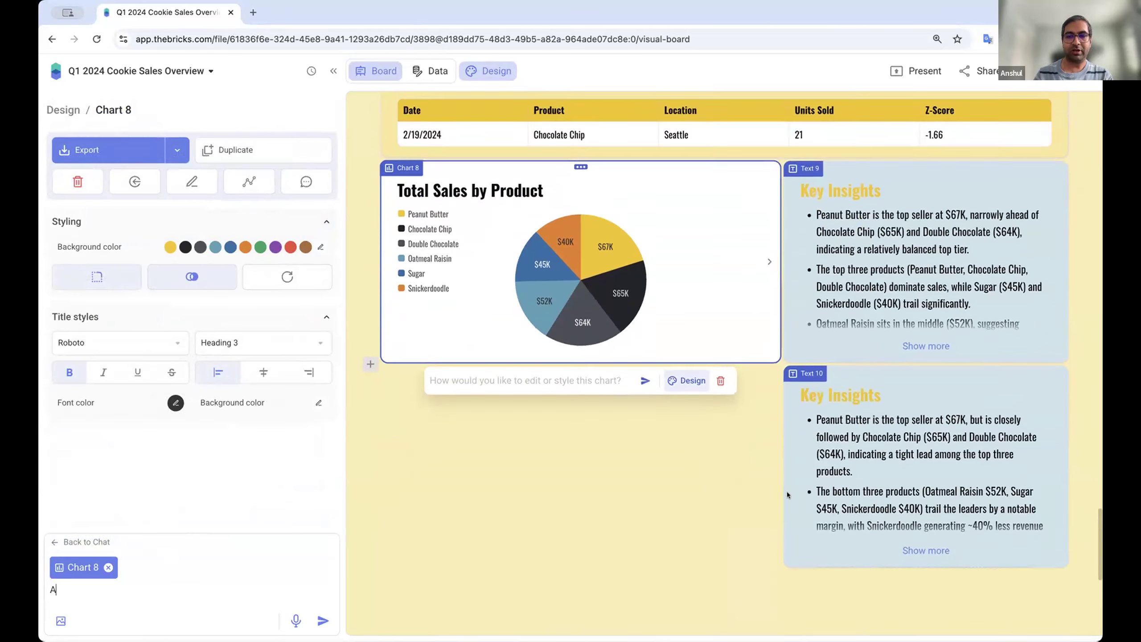
{"action": "left_click", "coordinate": [1006, 375]}
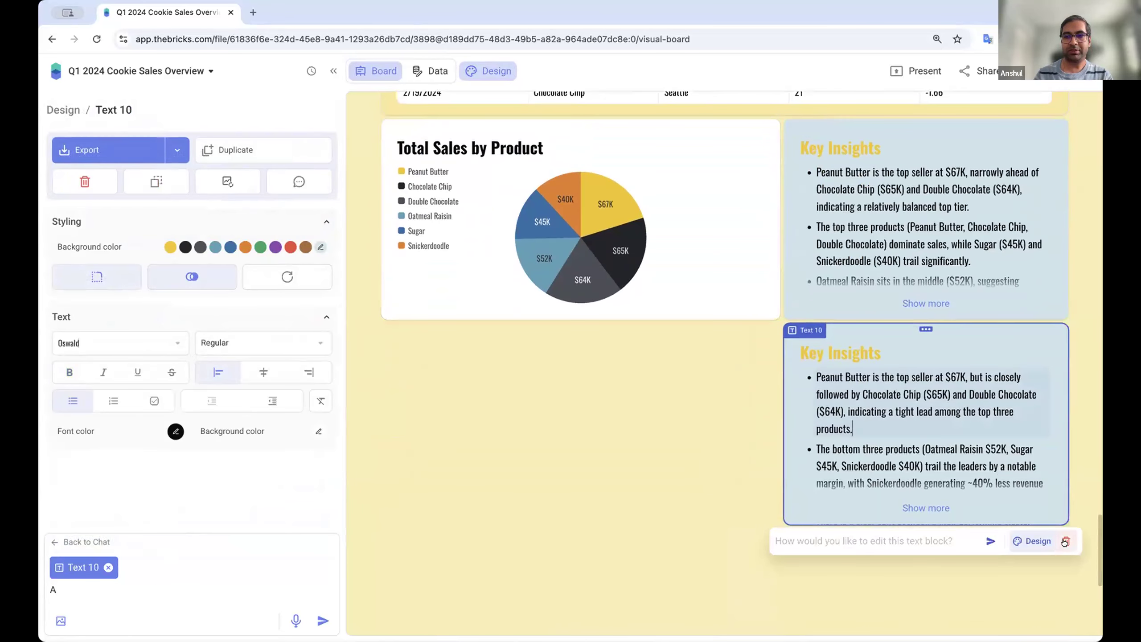
{"action": "left_click", "coordinate": [1066, 540]}
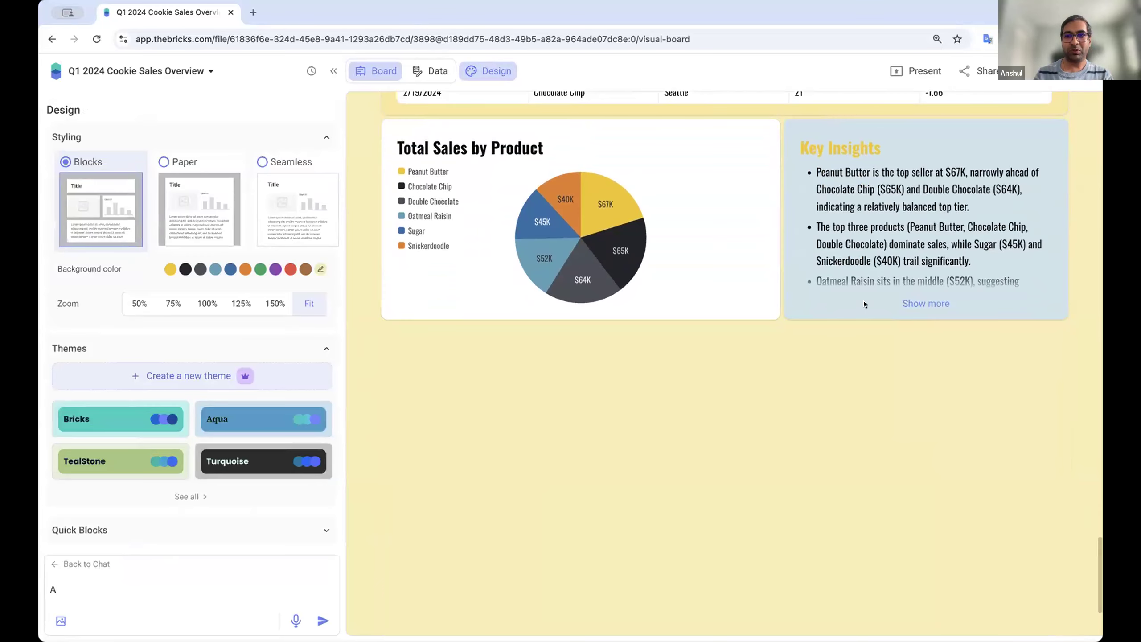
{"action": "left_click", "coordinate": [866, 305]}
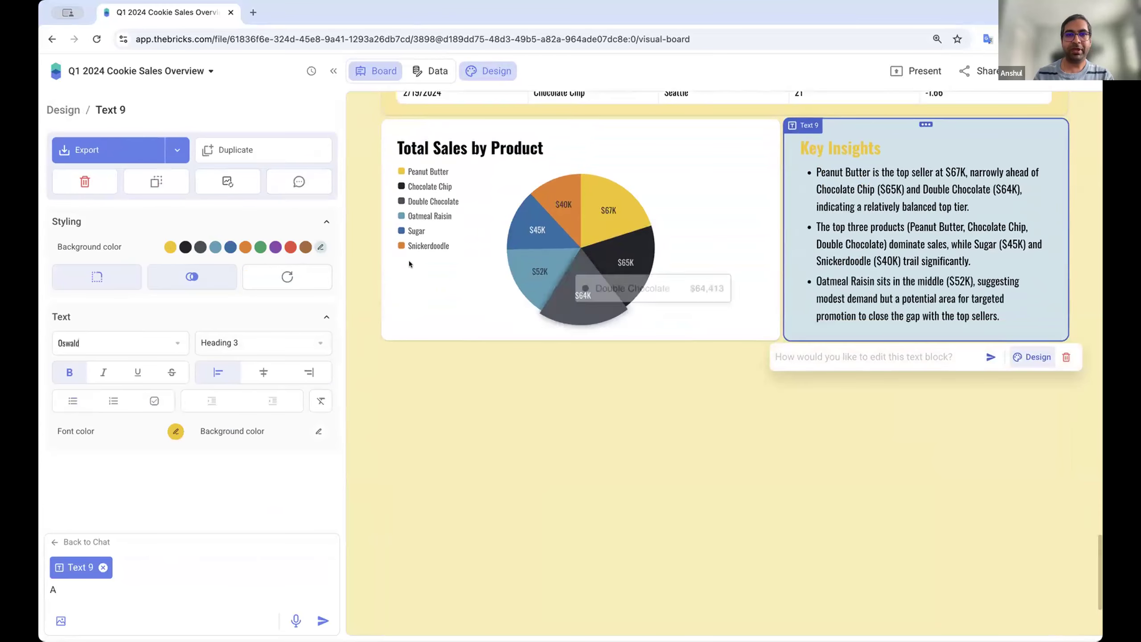
Step: Ask the AI to "Highlight rows where unit sold is more than 5200" in the Top 10 Product–Location Pairs table
{"action": "left_click", "coordinate": [359, 251]}
{"action": "scroll", "coordinate": [359, 250], "scroll_direction": "up", "scroll_amount": 3}
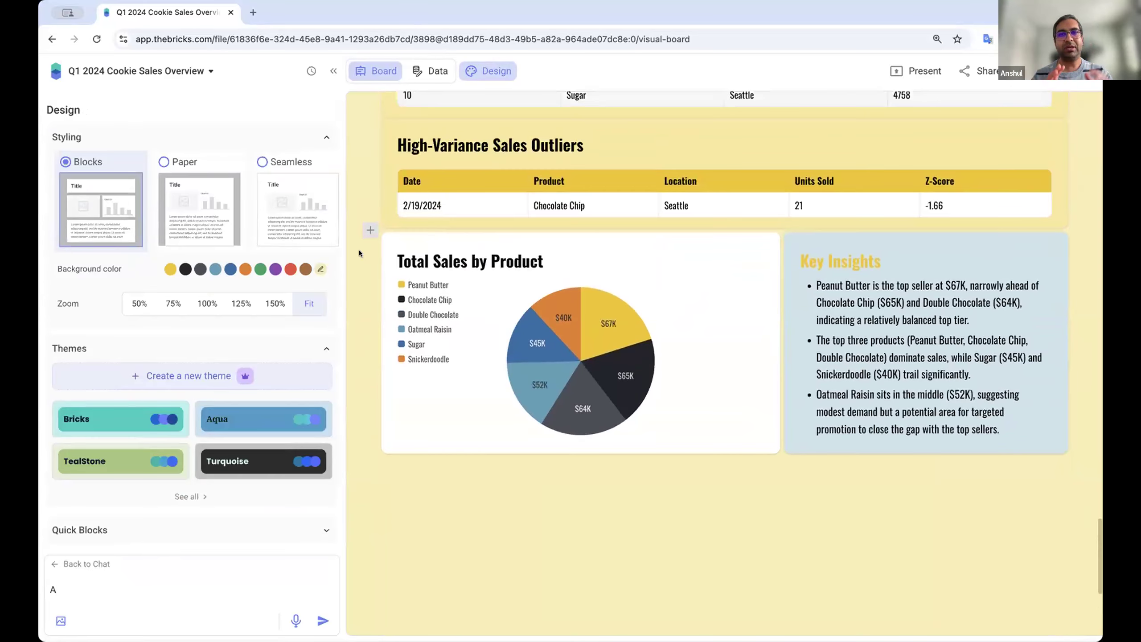
{"action": "scroll", "coordinate": [358, 250], "scroll_direction": "up", "scroll_amount": 5}
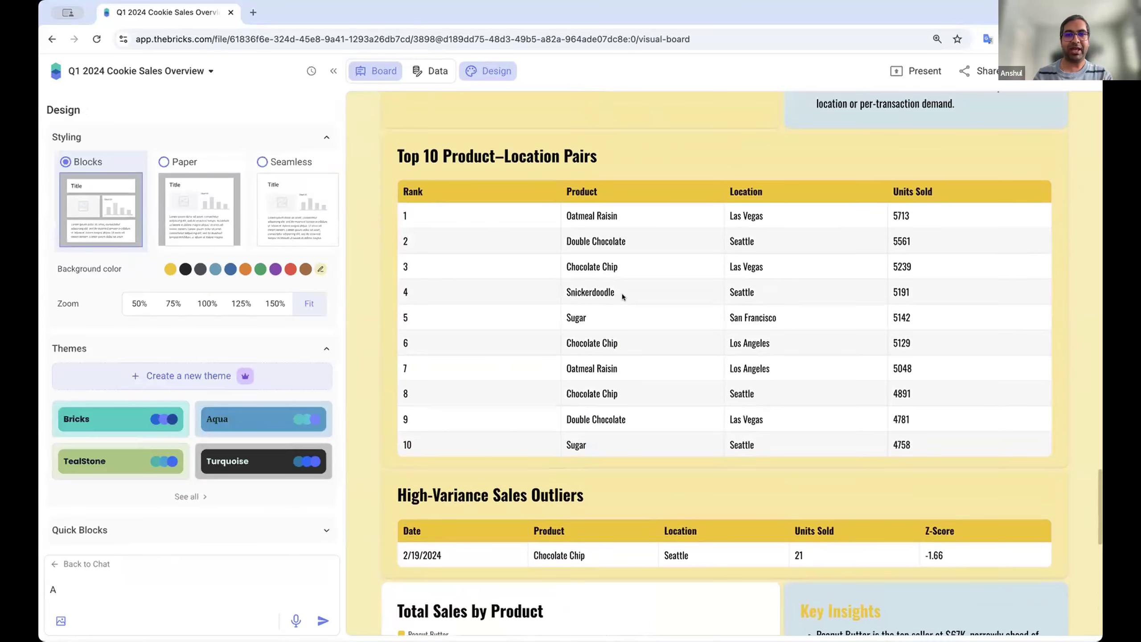
{"action": "left_click", "coordinate": [559, 286]}
{"action": "scroll", "coordinate": [559, 287], "scroll_direction": "up", "scroll_amount": 1}
{"action": "key", "text": "BackSpace"}
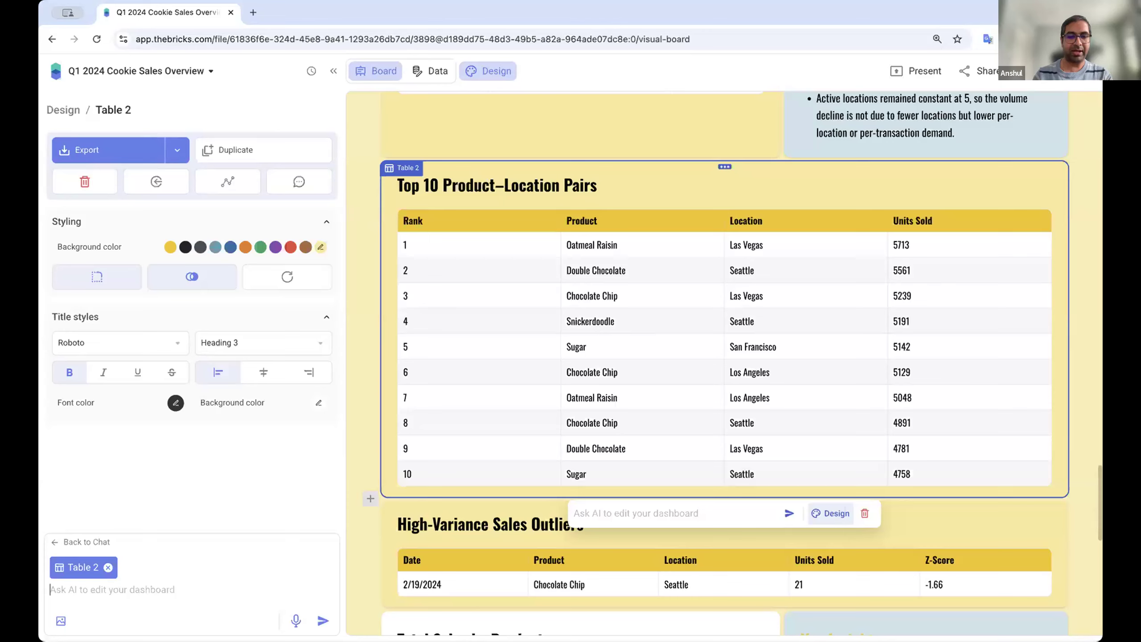
{"action": "type", "text": "Hihhli"}
{"action": "key", "text": "BackSpace"}
{"action": "key", "text": "BackSpace"}
{"action": "key", "text": "BackSpace"}
{"action": "type", "text": "ghlight rows where unit sold is more than "}
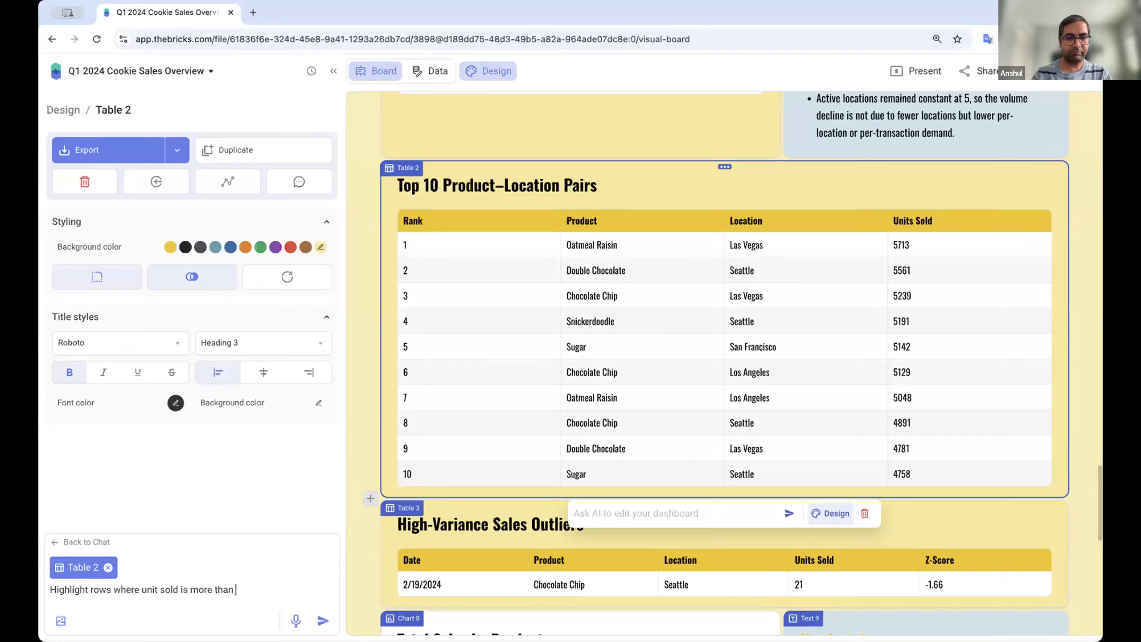
{"action": "type", "text": "5200"}
{"action": "left_click", "coordinate": [322, 621]}
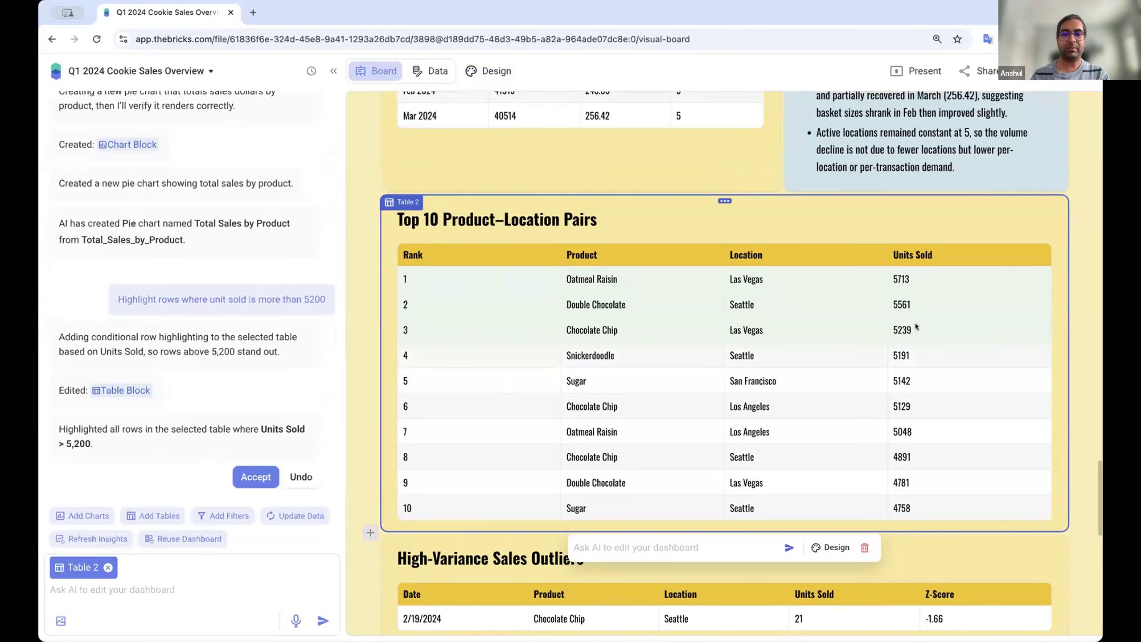
Step: Reduce the height of the Units Sold by Location chart block by roughly a third
{"action": "scroll", "coordinate": [697, 351], "scroll_direction": "up", "scroll_amount": 1}
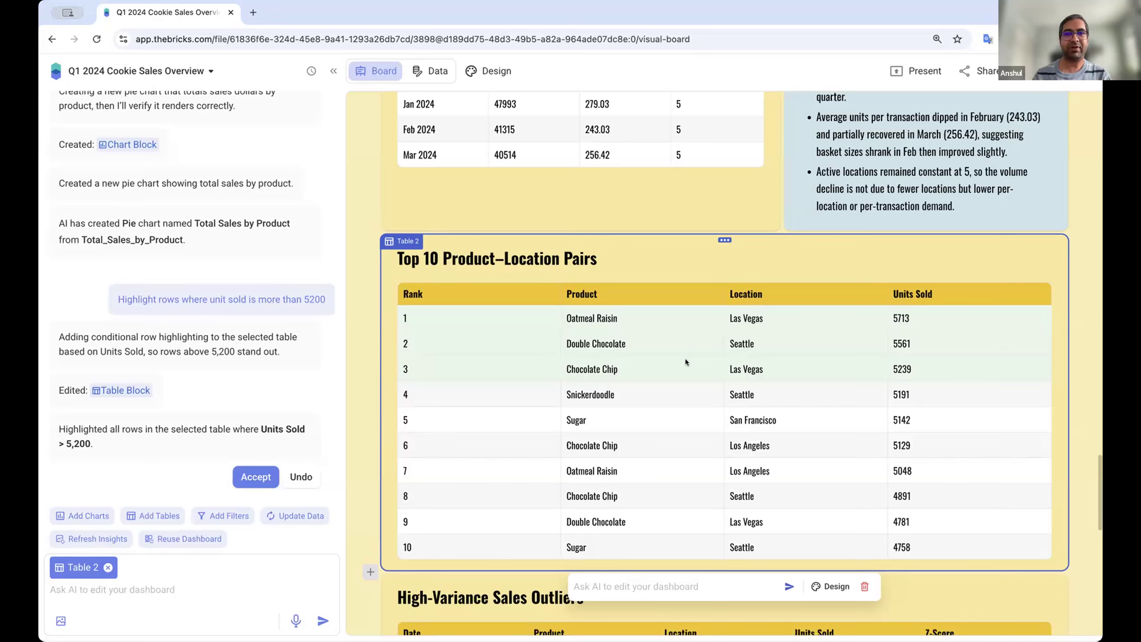
{"action": "scroll", "coordinate": [729, 319], "scroll_direction": "up", "scroll_amount": 12}
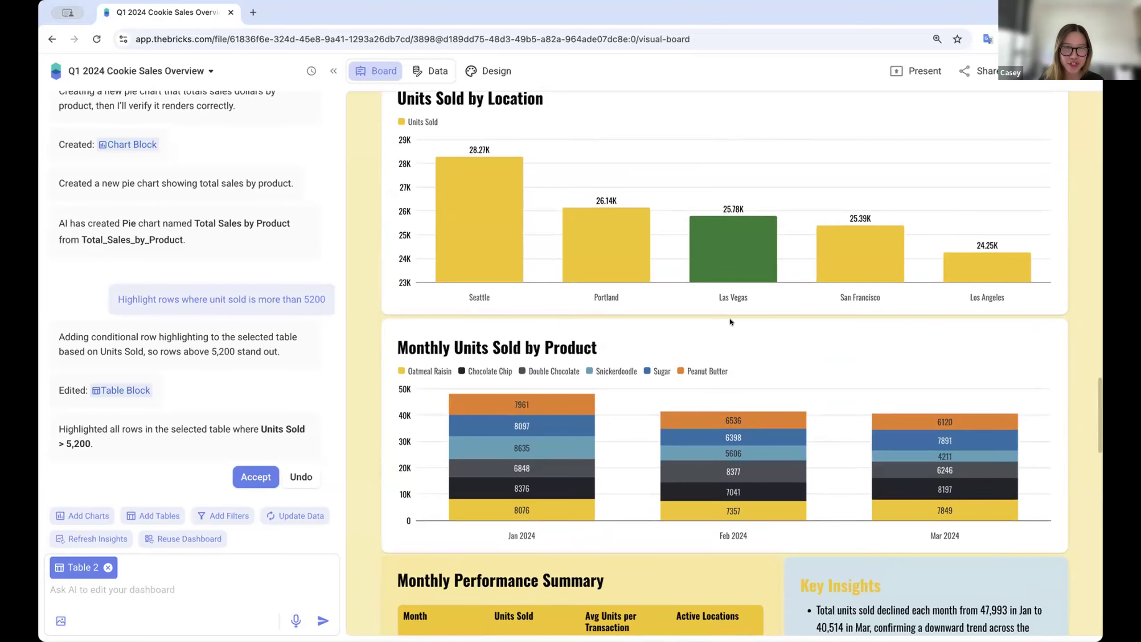
{"action": "scroll", "coordinate": [704, 307], "scroll_direction": "up", "scroll_amount": 4}
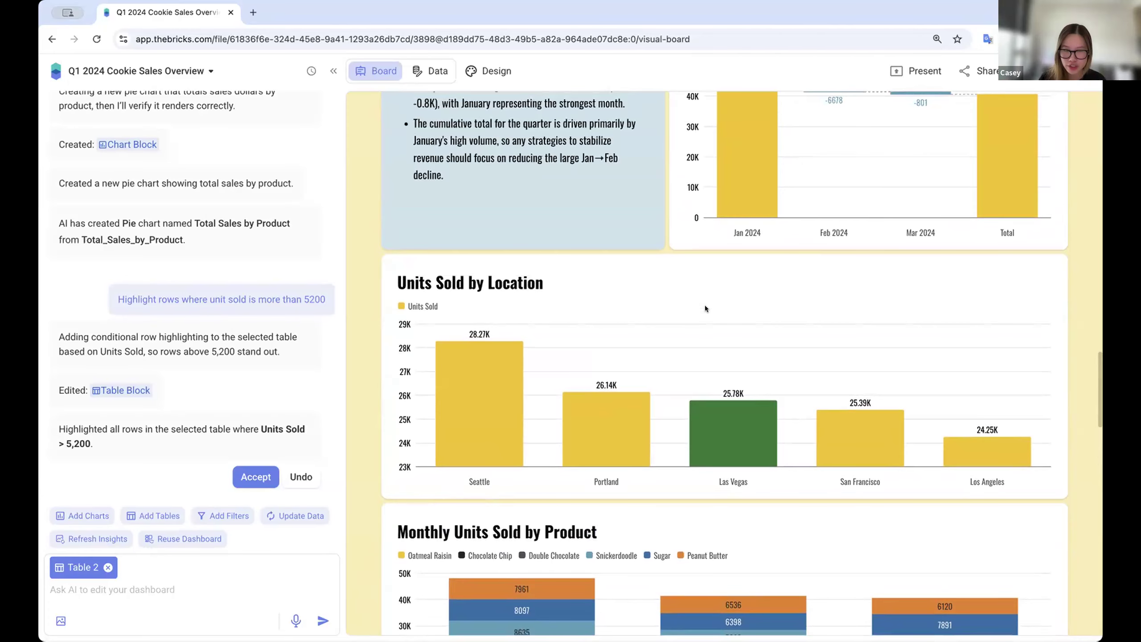
{"action": "left_click", "coordinate": [917, 340]}
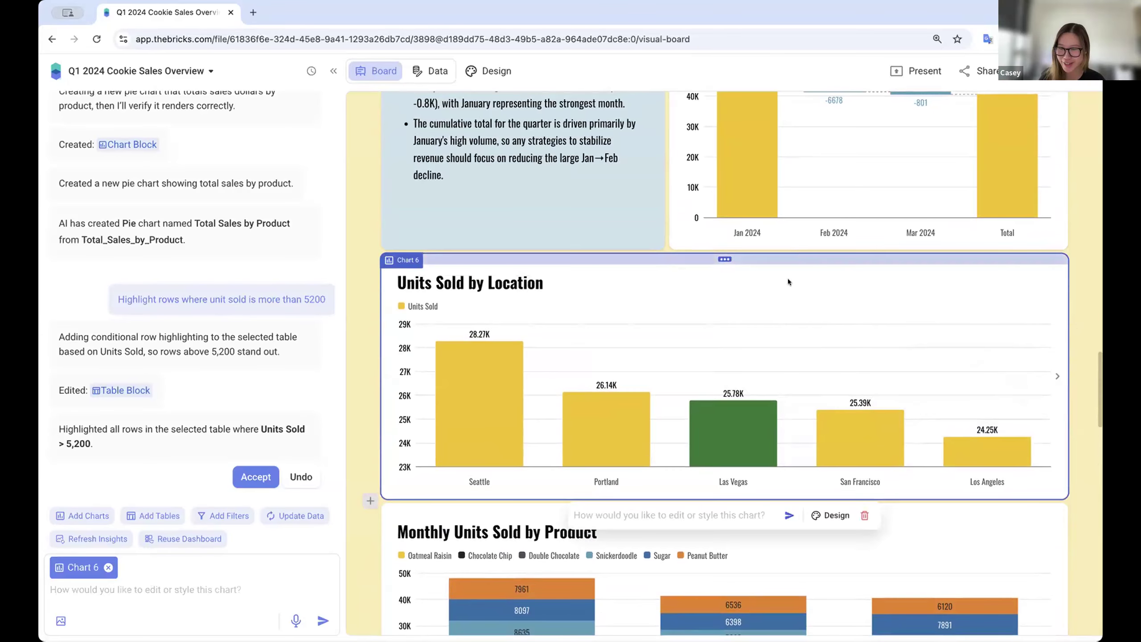
{"action": "left_click_drag", "start_coordinate": [703, 494], "coordinate": [703, 423]}
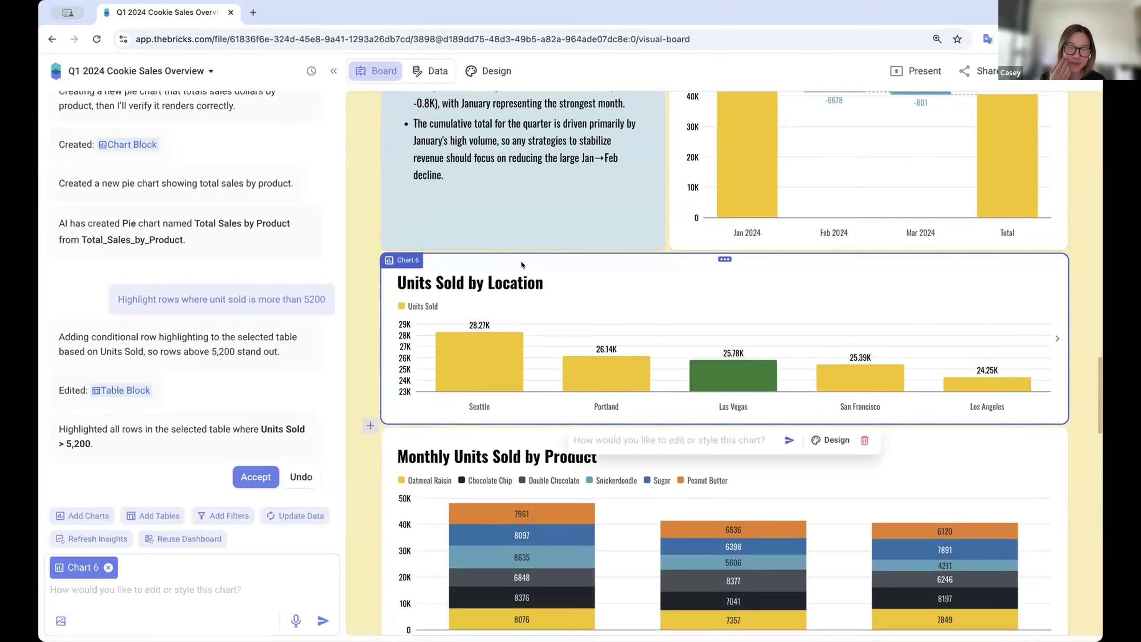
Step: Insert a text block reading "Add subtitle here" above the Units Sold by Location chart and shrink it to a one-line strip
{"action": "left_click", "coordinate": [369, 251]}
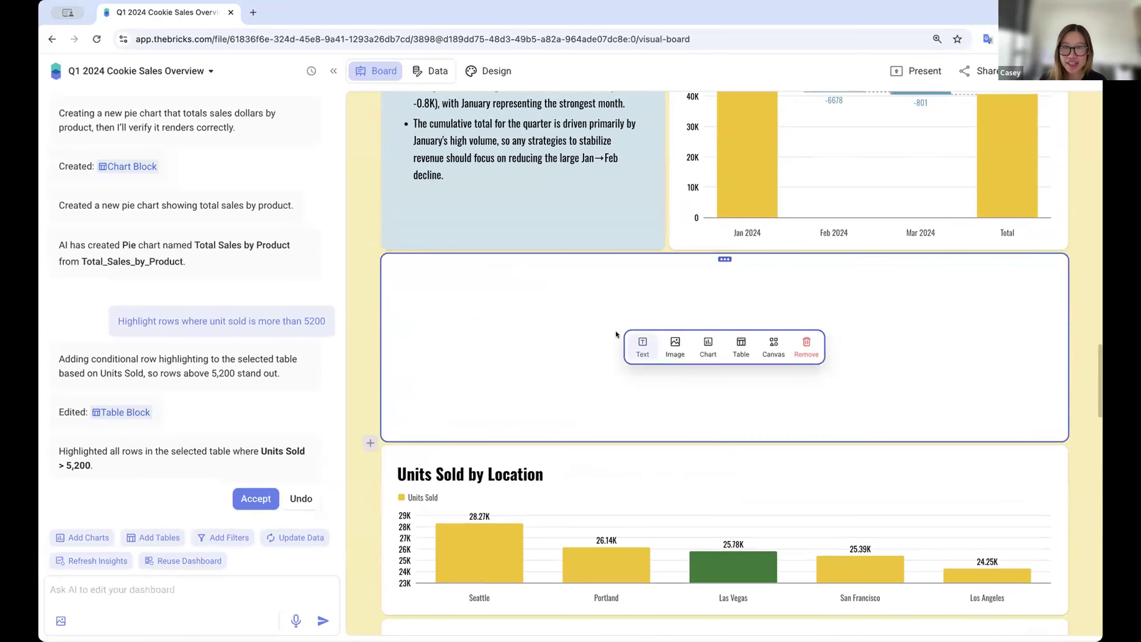
{"action": "left_click", "coordinate": [641, 343]}
{"action": "type", "text": "Add sub"}
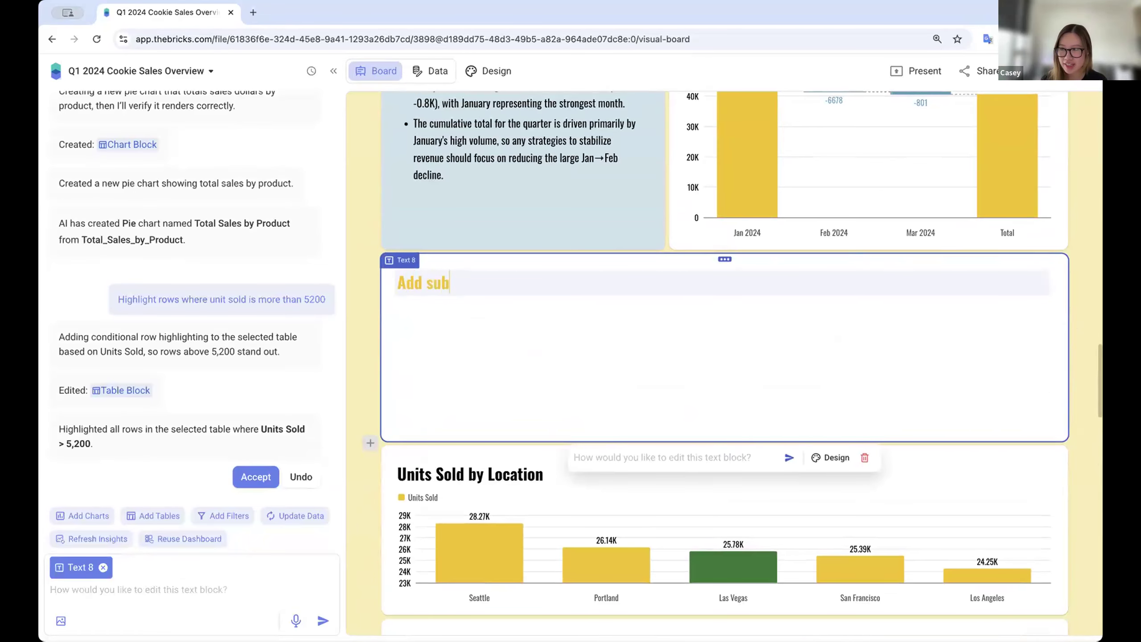
{"action": "type", "text": "title here"}
{"action": "left_click_drag", "start_coordinate": [623, 438], "coordinate": [638, 311]}
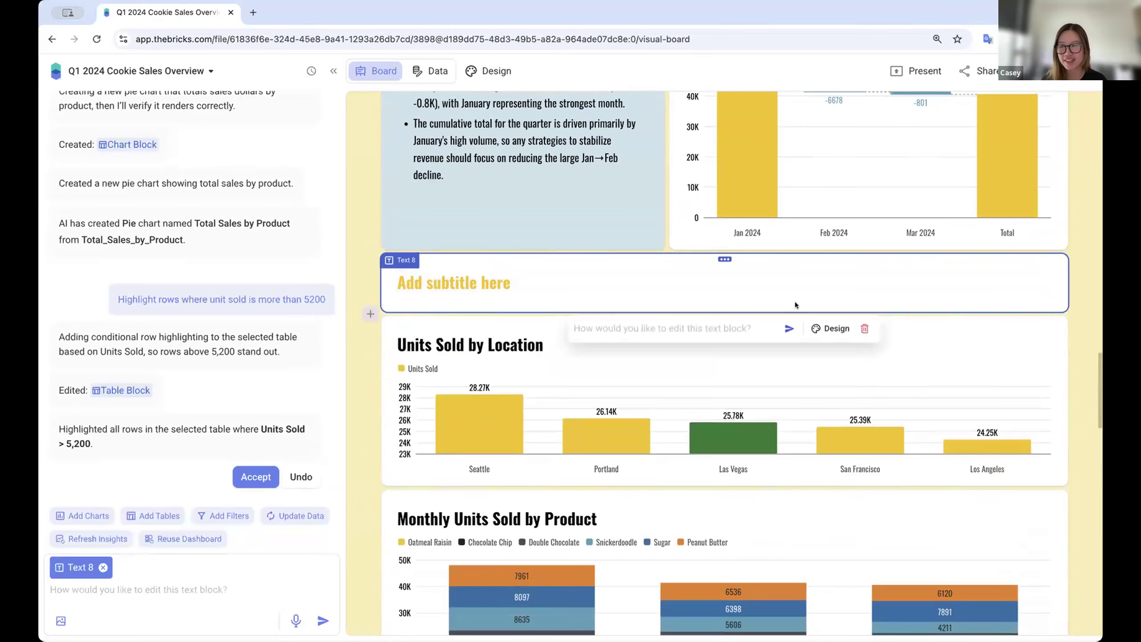
Step: Give both the subtitle text and its whole block a light grey background
{"action": "left_click", "coordinate": [831, 328]}
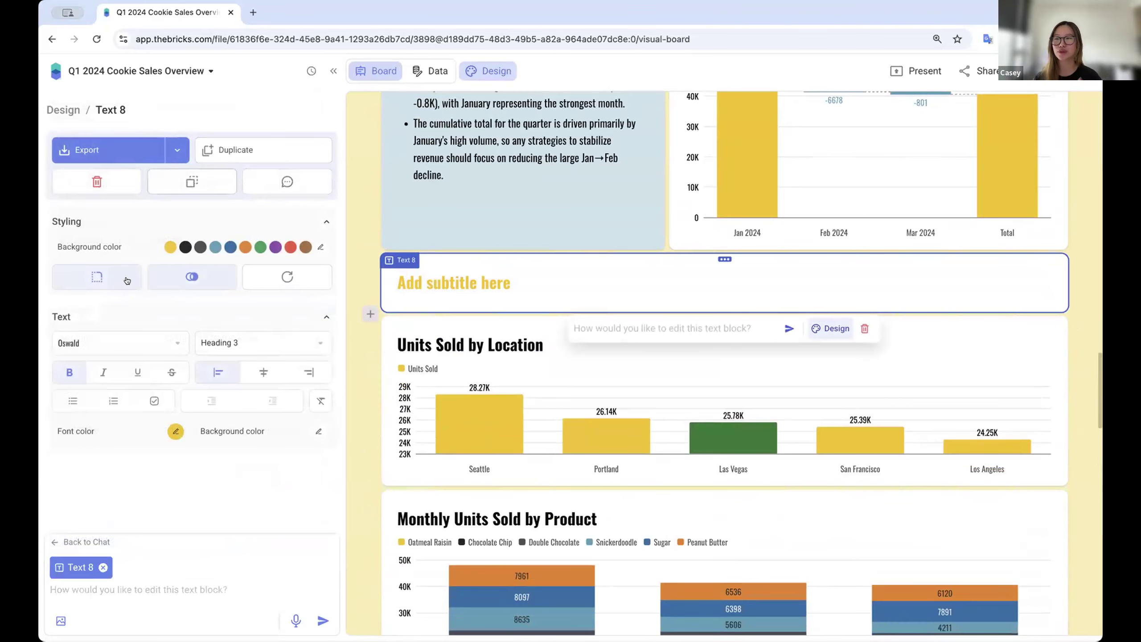
{"action": "left_click", "coordinate": [319, 433]}
{"action": "left_click", "coordinate": [393, 436]}
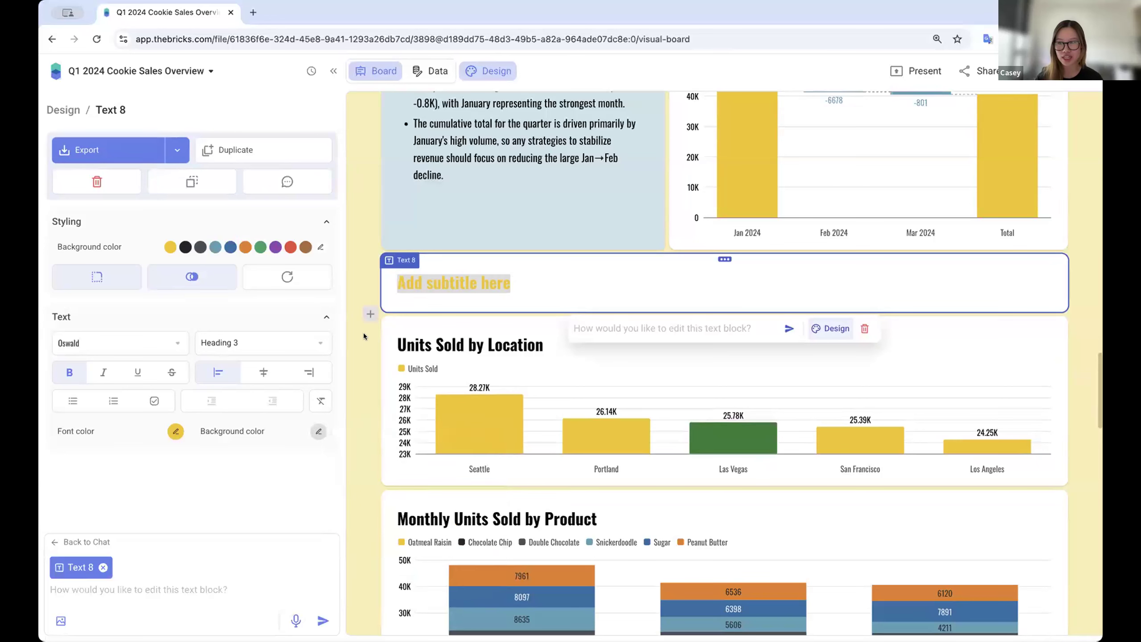
{"action": "left_click", "coordinate": [319, 431]}
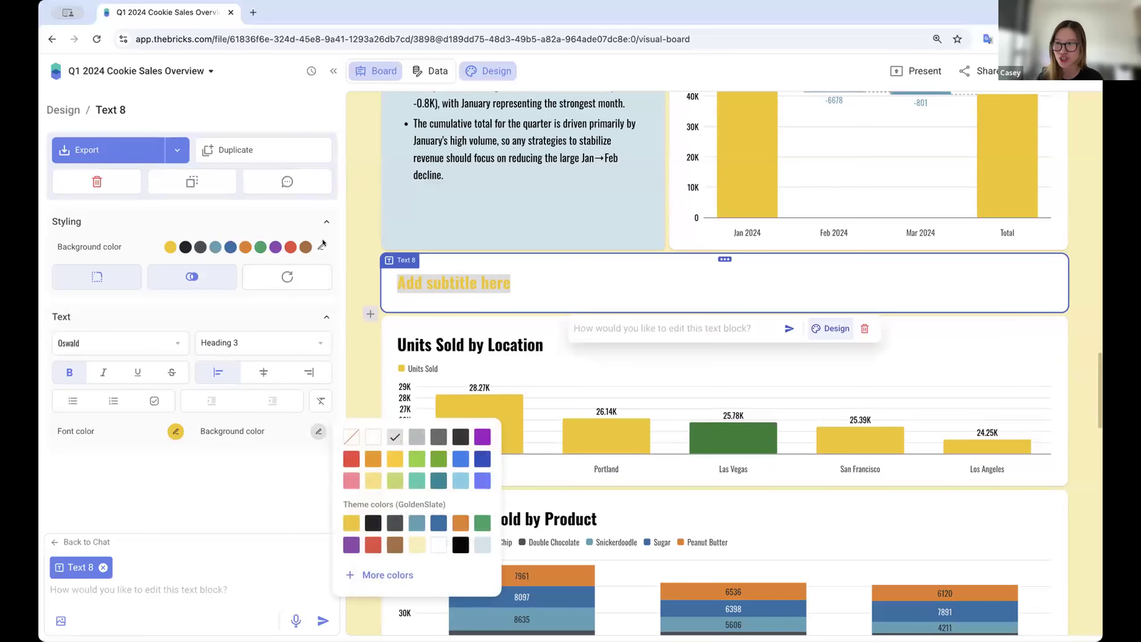
{"action": "left_click", "coordinate": [321, 246]}
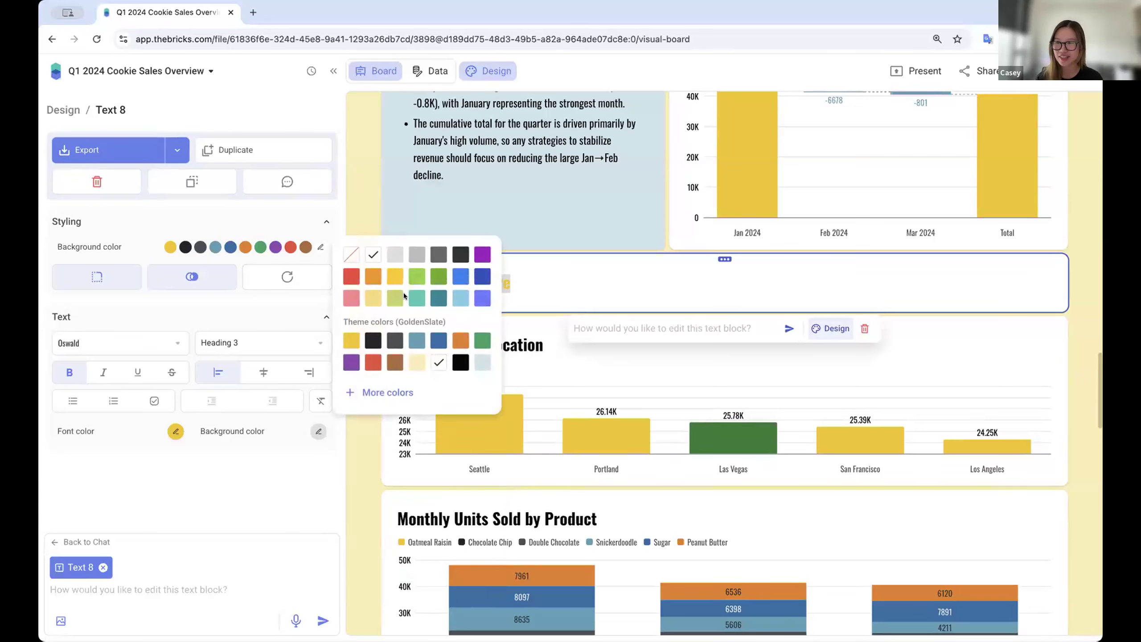
{"action": "left_click", "coordinate": [395, 255]}
{"action": "left_click", "coordinate": [537, 320]}
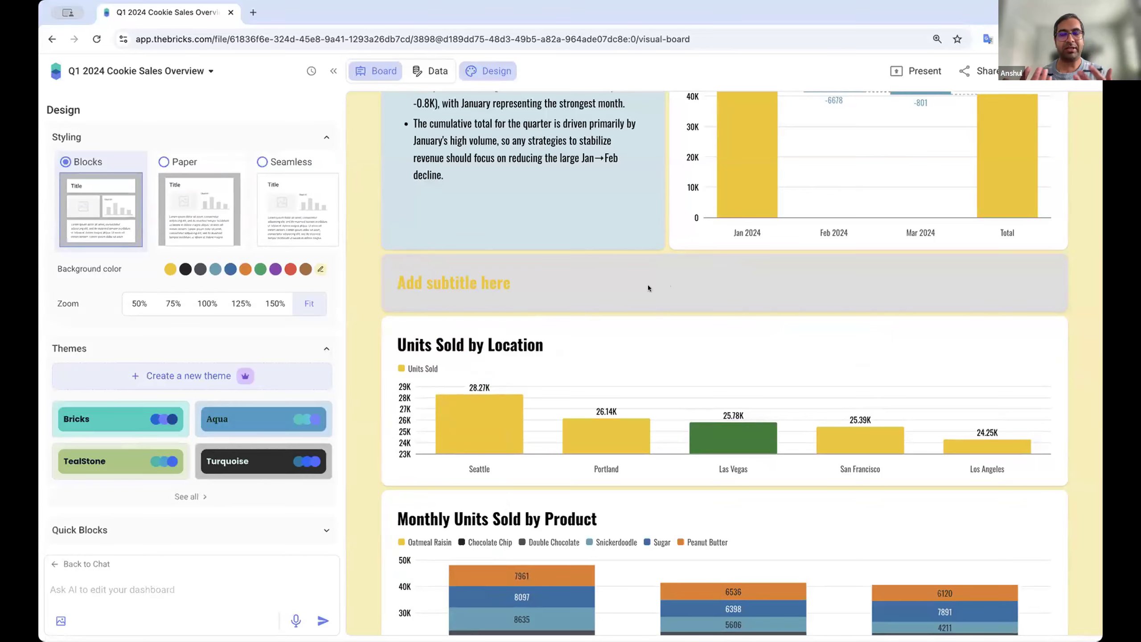
Step: Replace the word "subtitle" with "sections" in the grey heading block so it reads "Add sections here"
{"action": "left_click", "coordinate": [597, 281]}
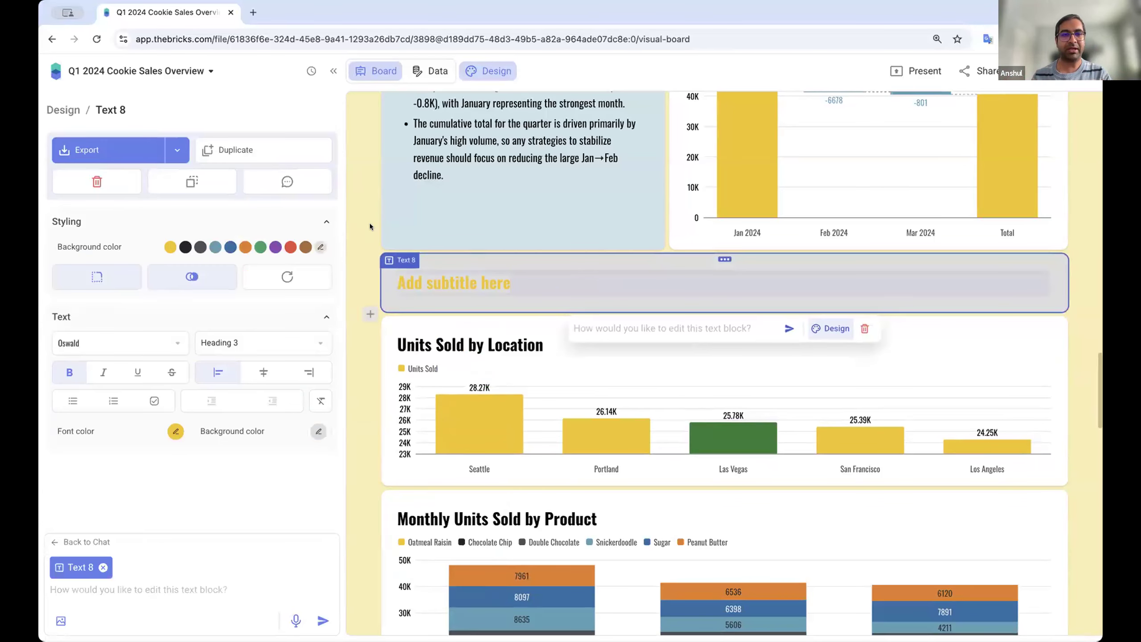
{"action": "left_click", "coordinate": [492, 311]}
{"action": "double_click", "coordinate": [452, 282]}
{"action": "type", "text": "sections"}
{"action": "left_click", "coordinate": [358, 226]}
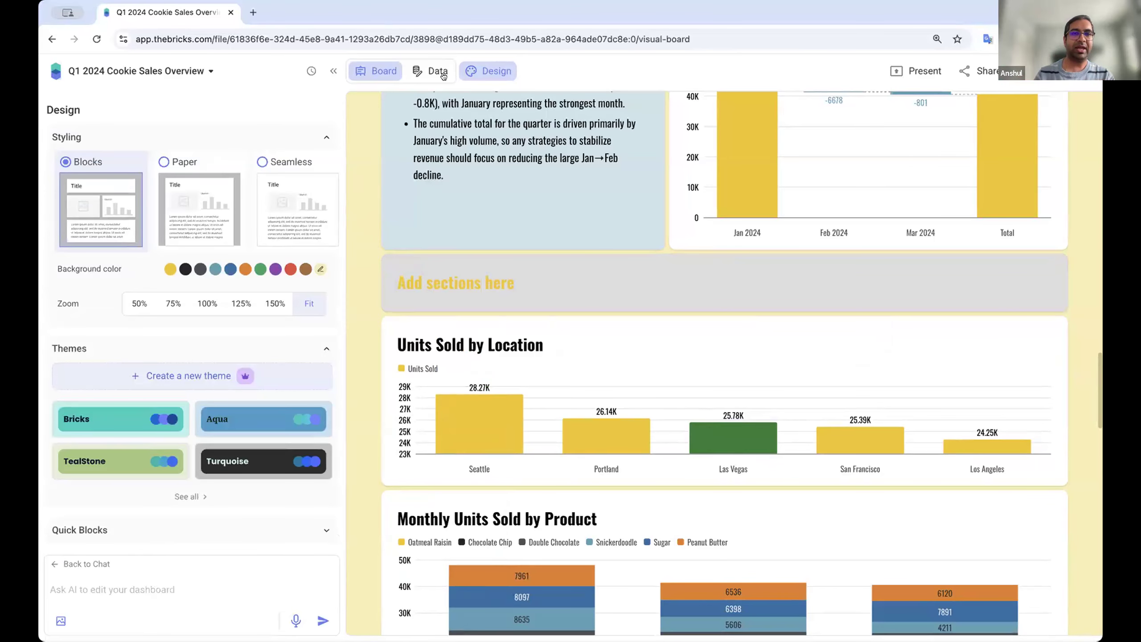
Step: Leave the cookie sales dashboard for the list of all projects and start a blank project
{"action": "left_click", "coordinate": [144, 73]}
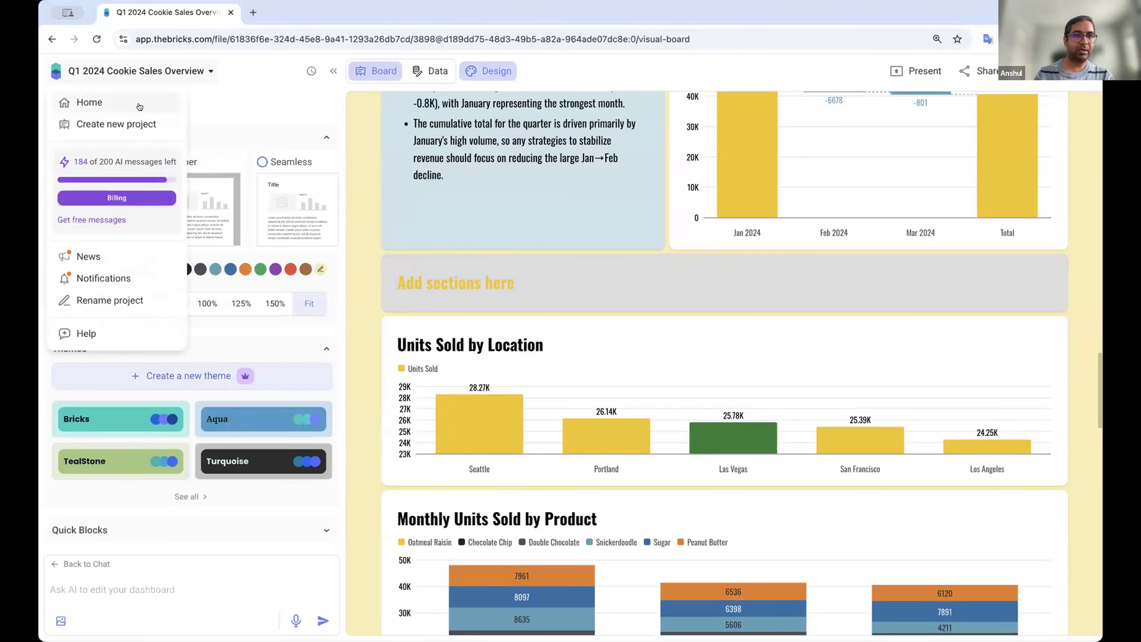
{"action": "left_click", "coordinate": [93, 103]}
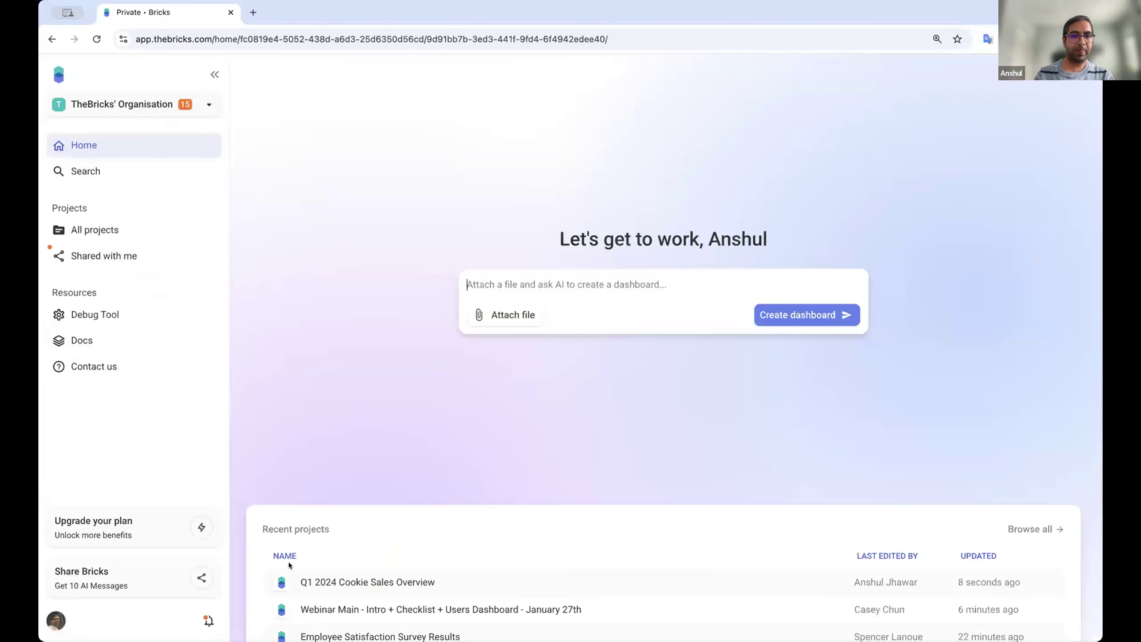
{"action": "left_click", "coordinate": [103, 228]}
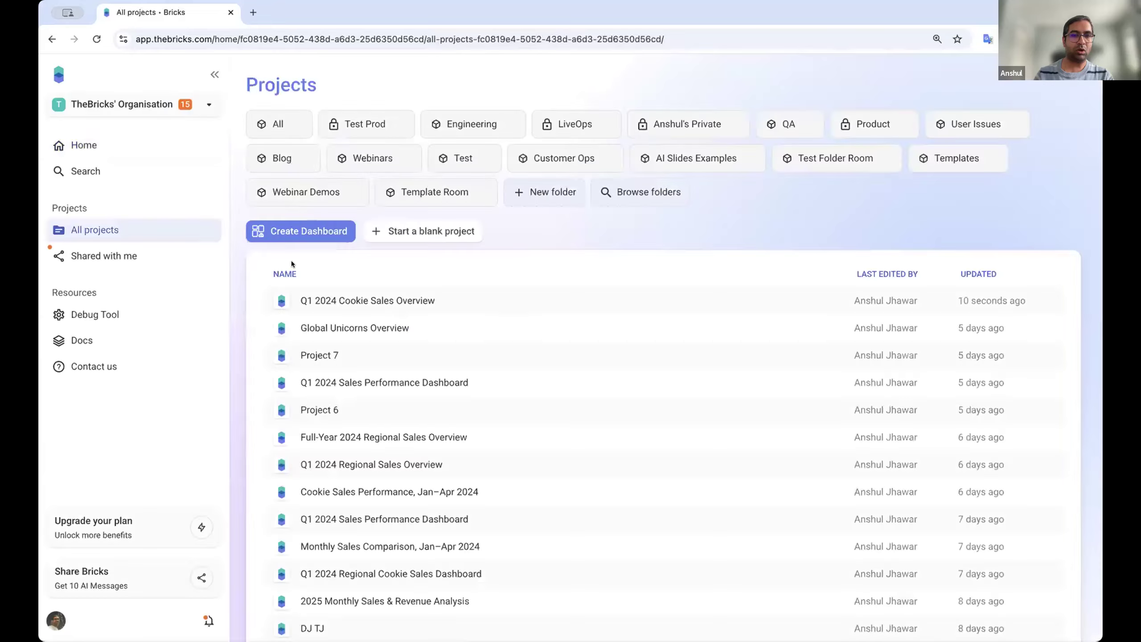
{"action": "left_click", "coordinate": [416, 230]}
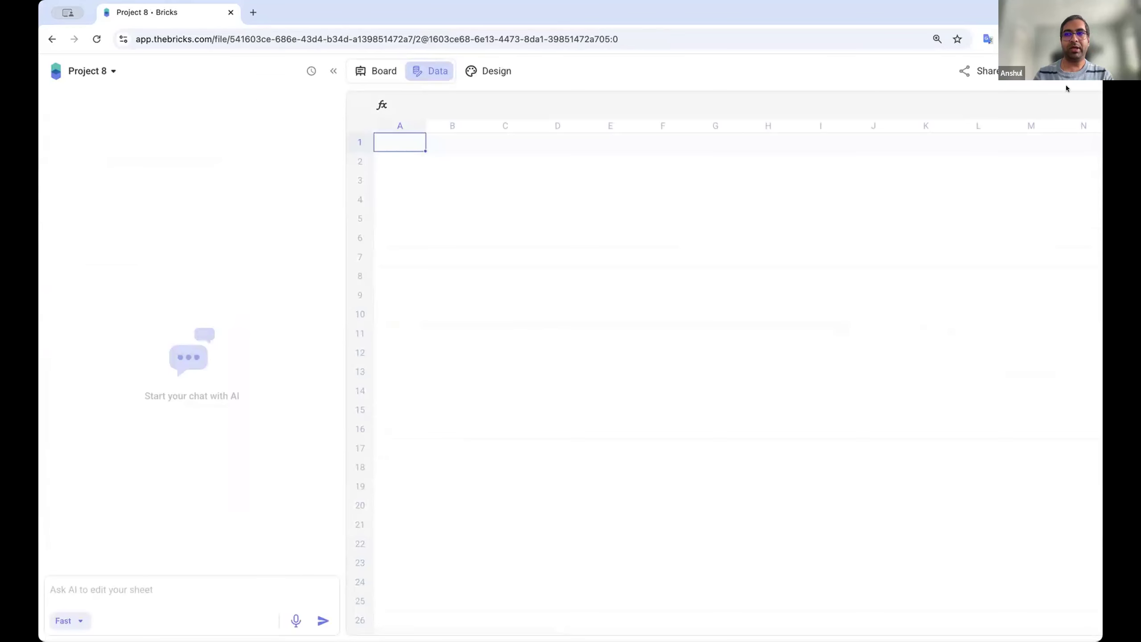
Step: Import unicorn_data.csv into the current file of the blank project
{"action": "left_click", "coordinate": [1087, 70]}
{"action": "left_click", "coordinate": [1033, 117]}
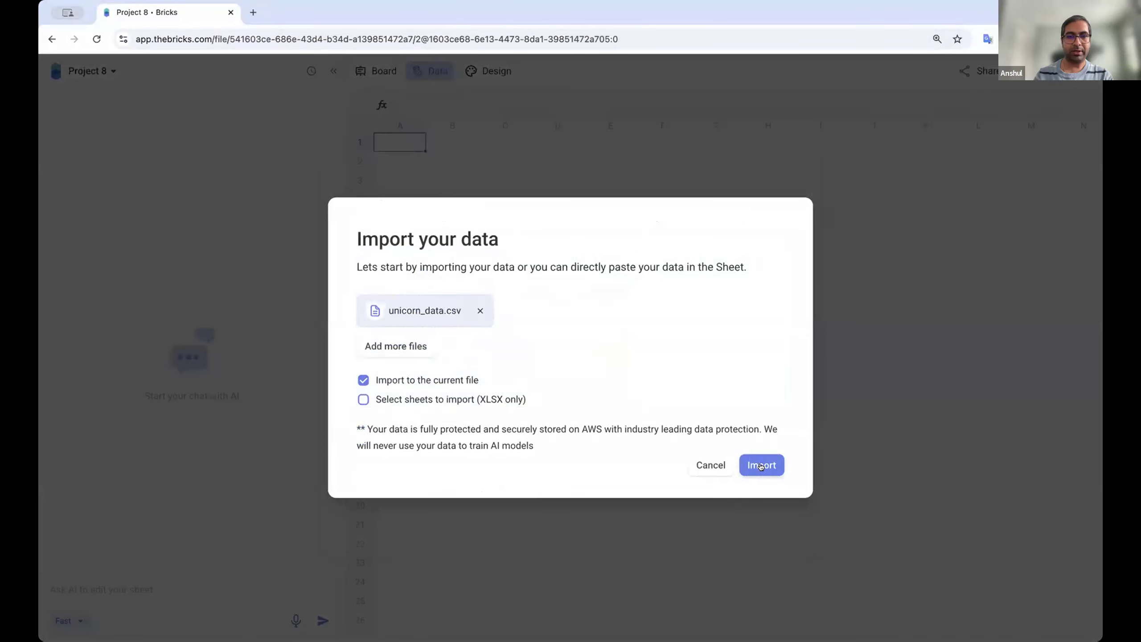
{"action": "left_click", "coordinate": [760, 466]}
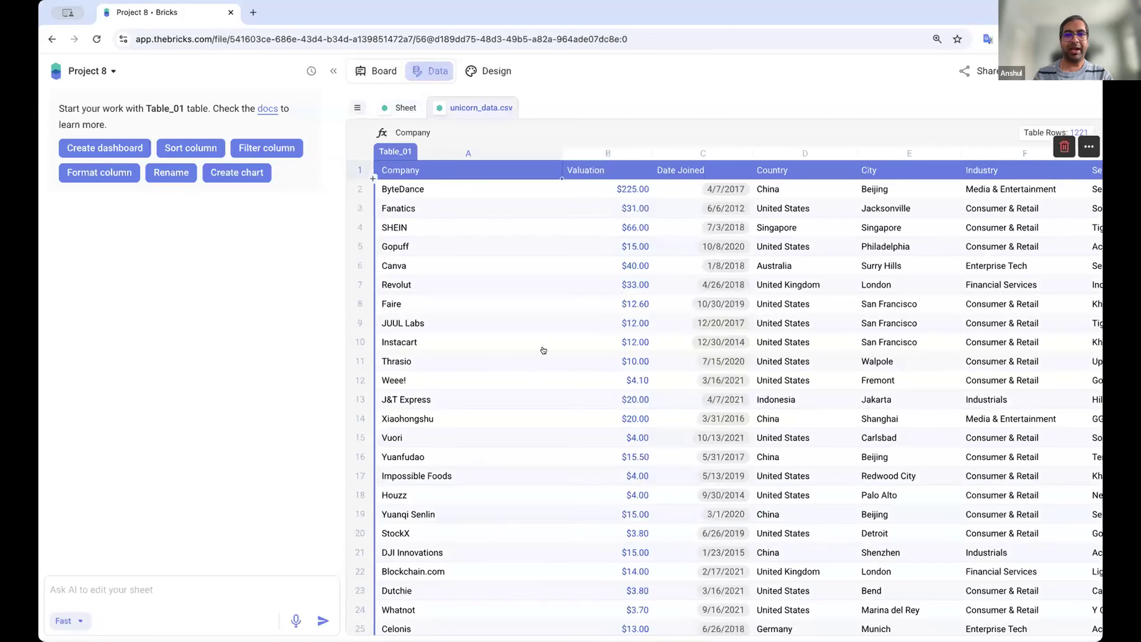
Step: Send the AI the request "create separate clumns for Select Investors(Table_01)" for the imported unicorn data
{"action": "left_click", "coordinate": [542, 383]}
{"action": "scroll", "coordinate": [581, 387], "scroll_direction": "right", "scroll_amount": 10}
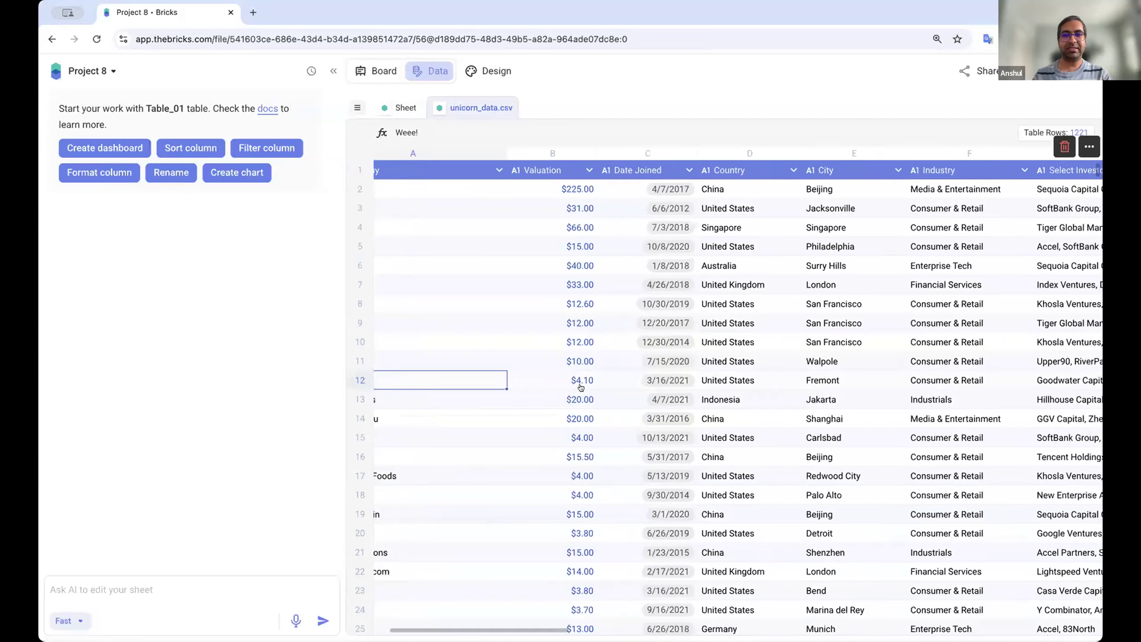
{"action": "scroll", "coordinate": [581, 387], "scroll_direction": "left", "scroll_amount": 10}
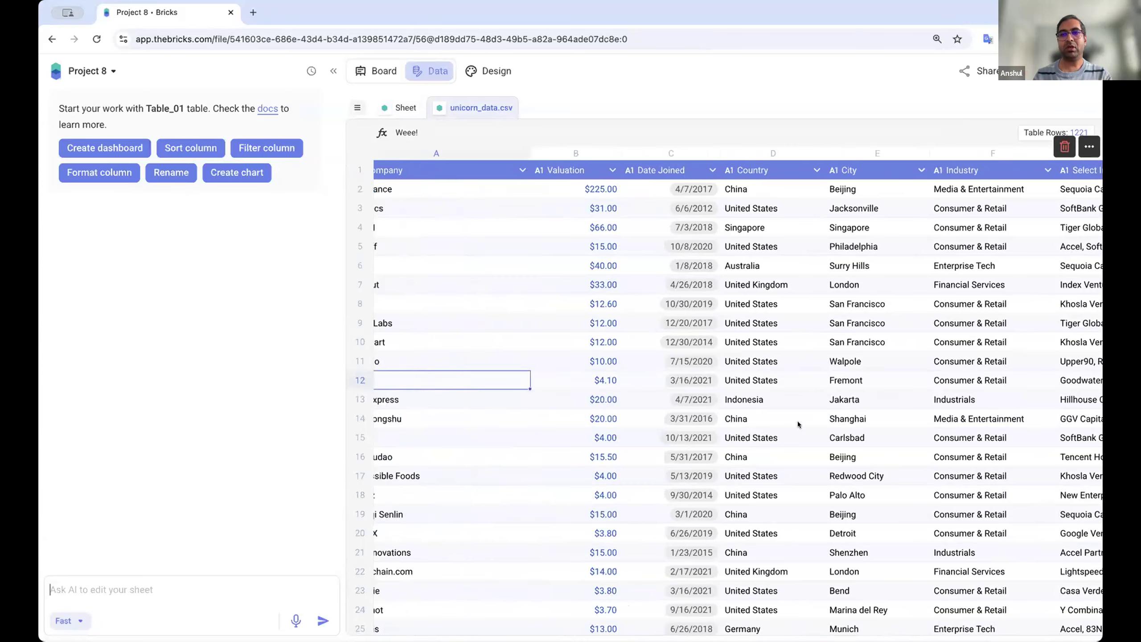
{"action": "scroll", "coordinate": [796, 421], "scroll_direction": "right", "scroll_amount": 10}
{"action": "left_click", "coordinate": [769, 284]}
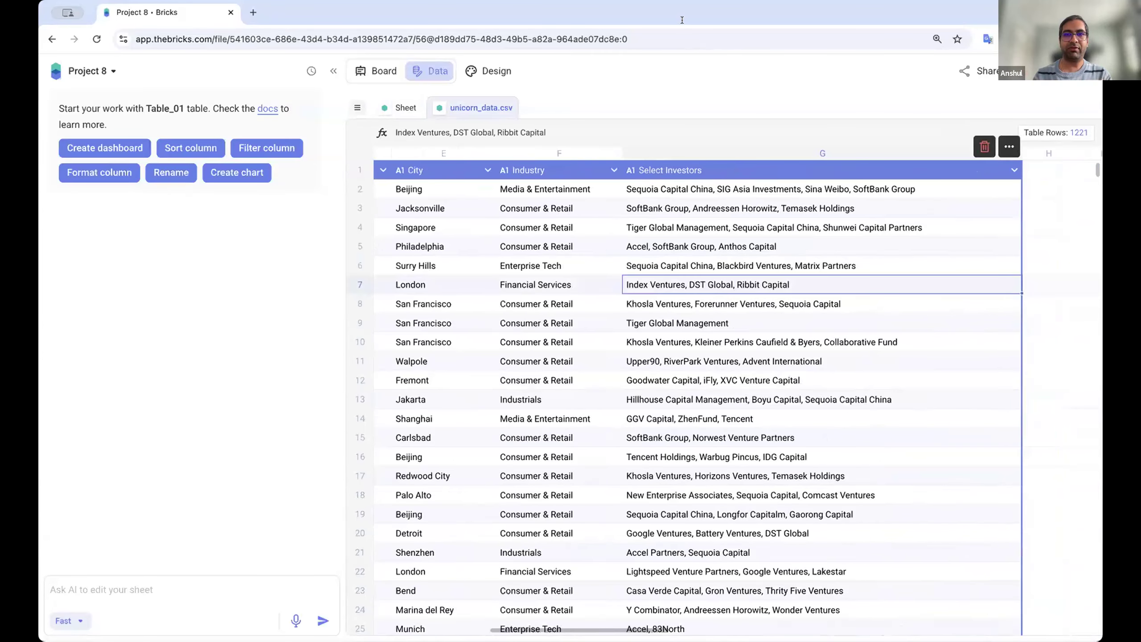
{"action": "left_click", "coordinate": [175, 593]}
{"action": "type", "text": "create separate clumns for selec"}
{"action": "key", "text": "Return"}
{"action": "key", "text": "Return"}
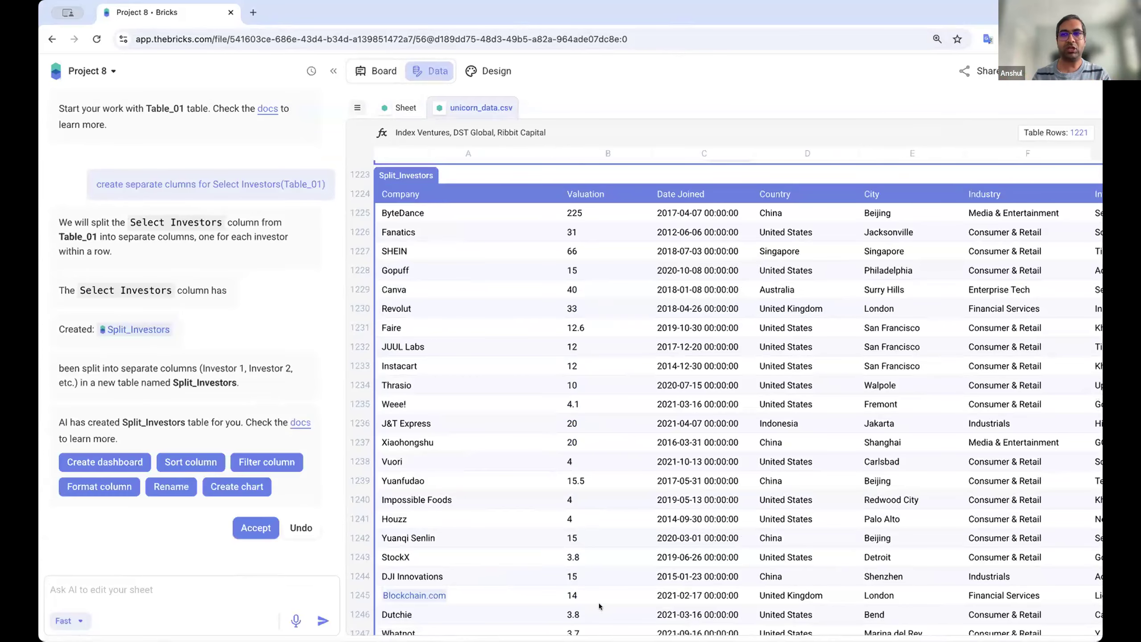
Step: Examine the Split_Investors table across its columns, checking how the investors are divided between the Investor columns
{"action": "left_click", "coordinate": [714, 440]}
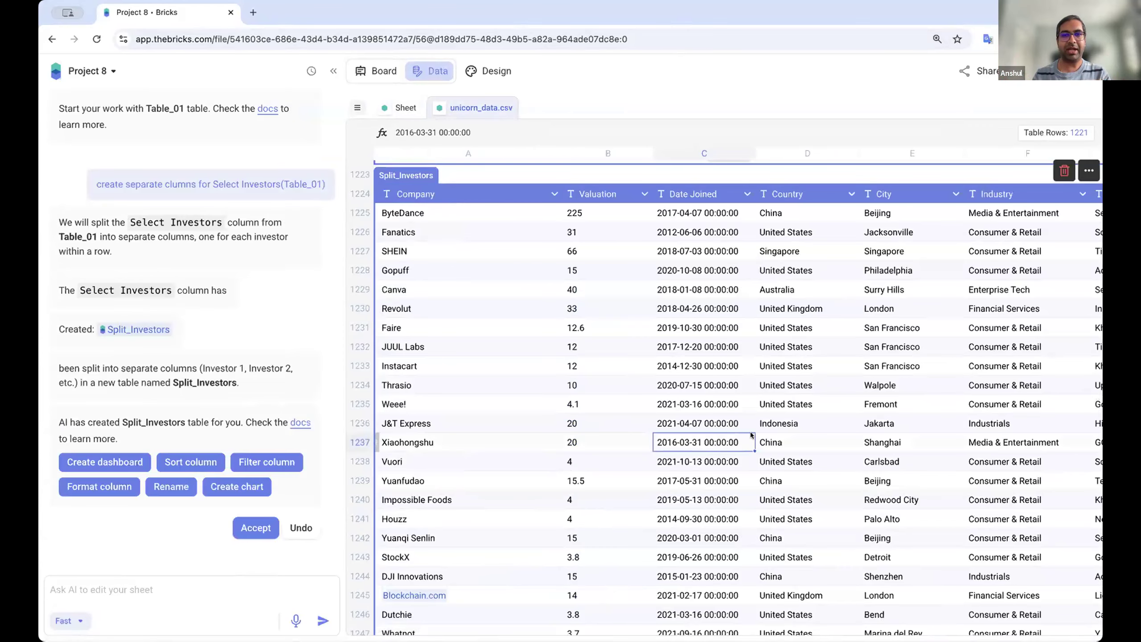
{"action": "scroll", "coordinate": [750, 433], "scroll_direction": "right", "scroll_amount": 10}
{"action": "scroll", "coordinate": [750, 431], "scroll_direction": "right", "scroll_amount": 3}
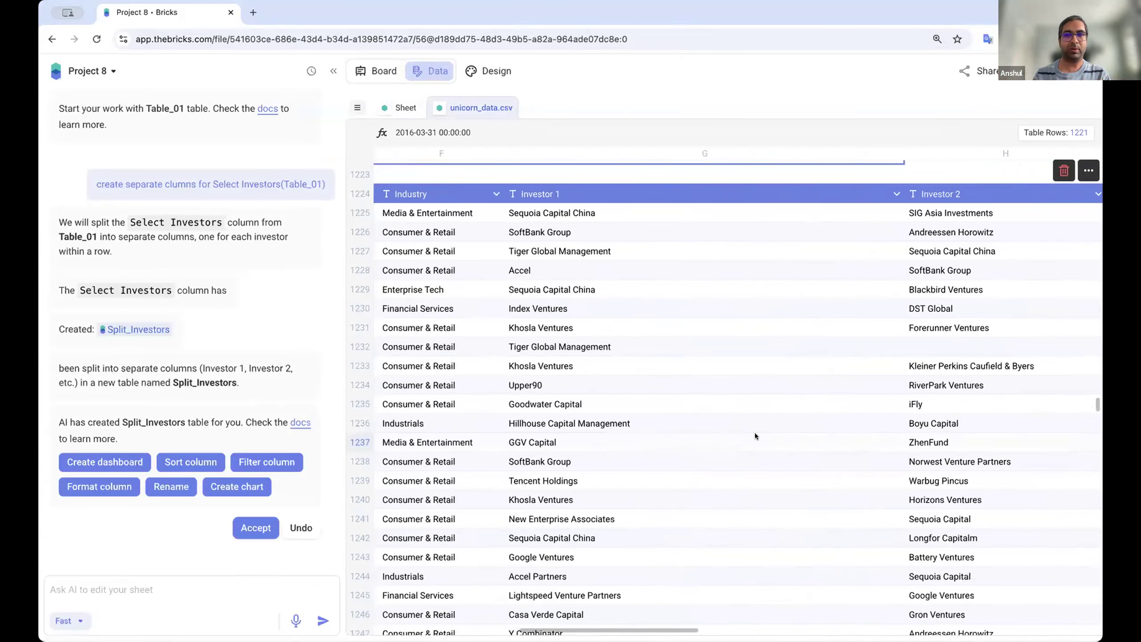
{"action": "scroll", "coordinate": [599, 310], "scroll_direction": "left", "scroll_amount": 4}
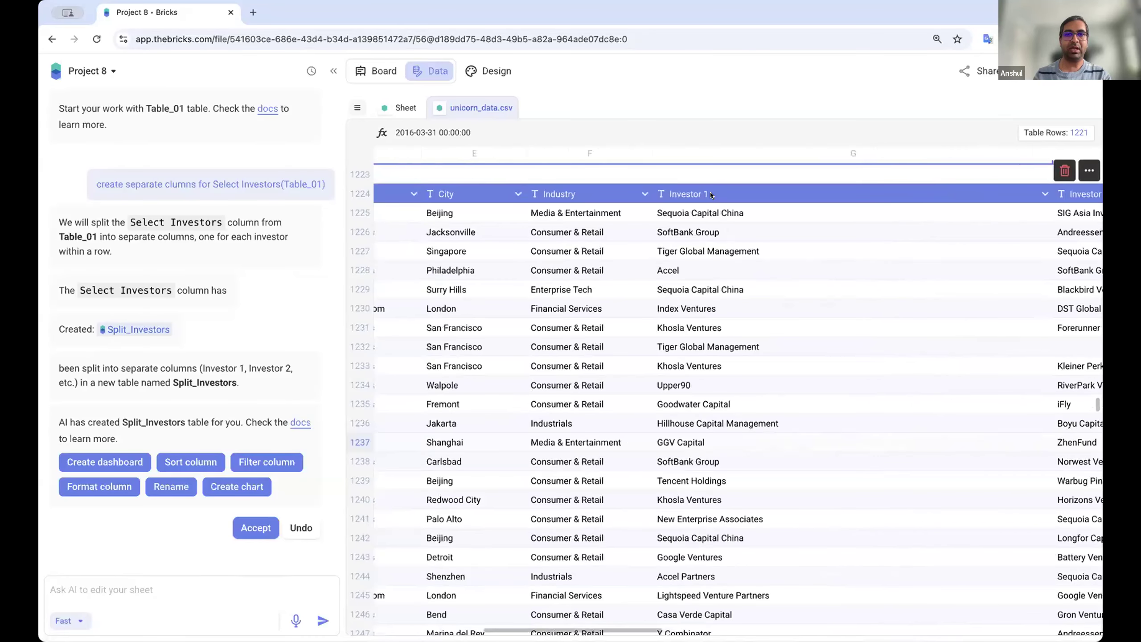
{"action": "left_click", "coordinate": [725, 192]}
{"action": "scroll", "coordinate": [674, 252], "scroll_direction": "left", "scroll_amount": 3}
{"action": "scroll", "coordinate": [657, 270], "scroll_direction": "right", "scroll_amount": 8}
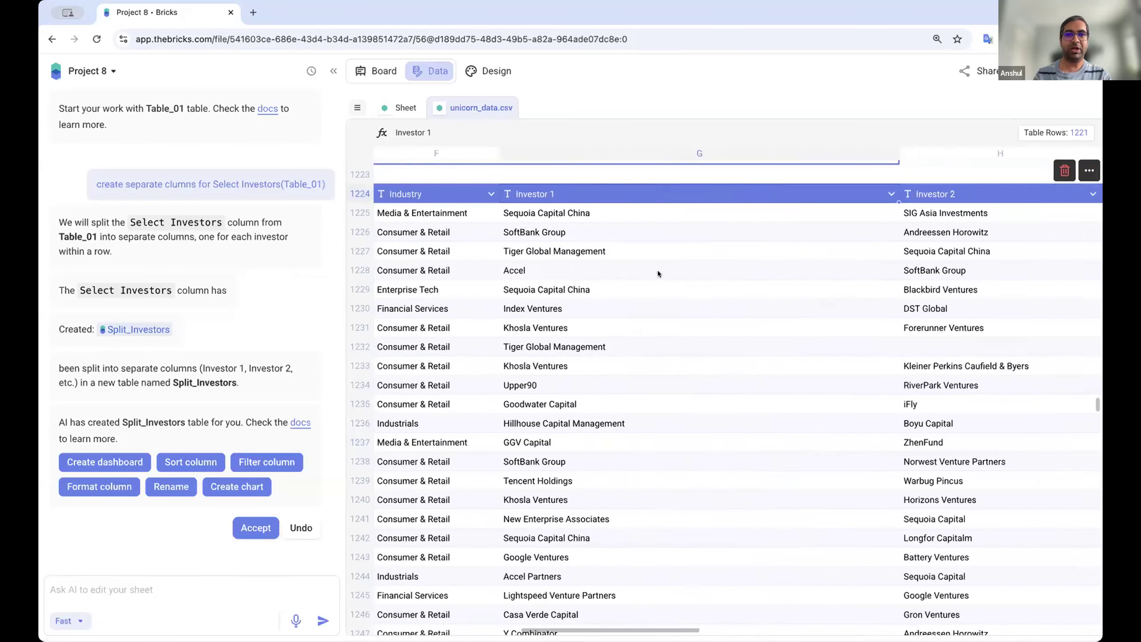
{"action": "scroll", "coordinate": [708, 264], "scroll_direction": "right", "scroll_amount": 5}
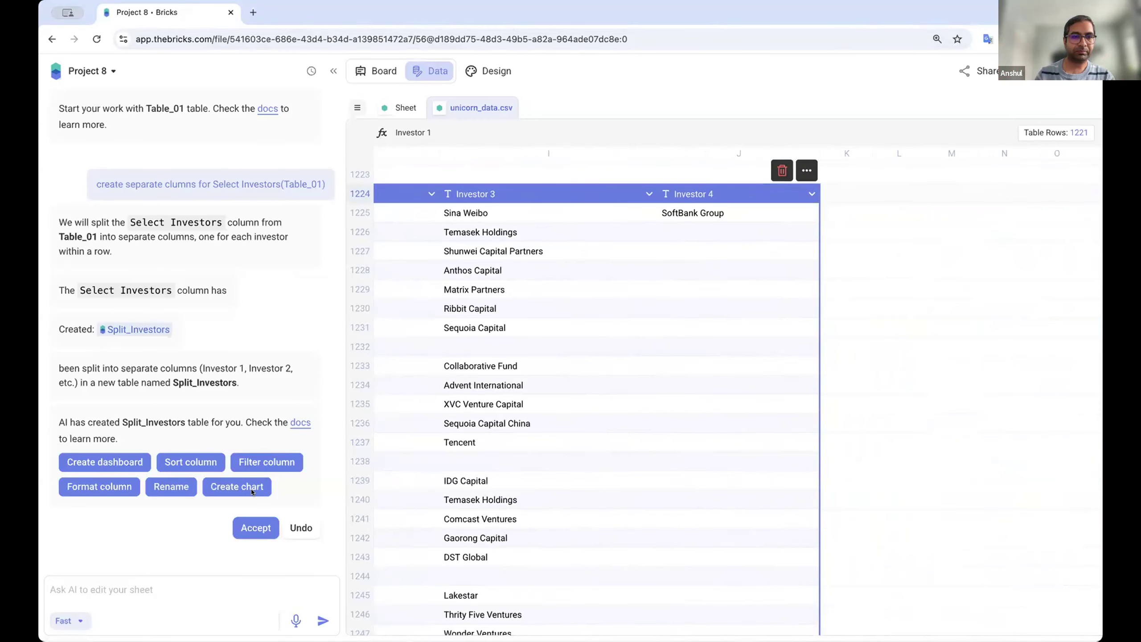
Step: Reload the unicorn data project and go back to the first columns of the Split_Investors table
{"action": "left_click", "coordinate": [511, 27]}
{"action": "key", "text": "Return"}
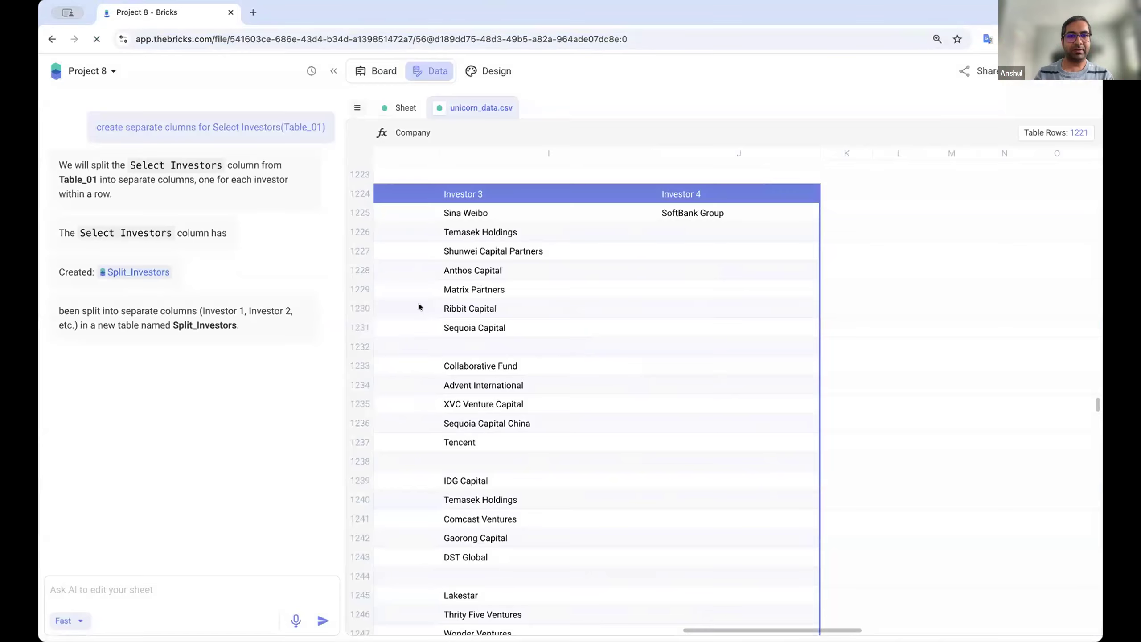
{"action": "scroll", "coordinate": [467, 351], "scroll_direction": "left", "scroll_amount": 10}
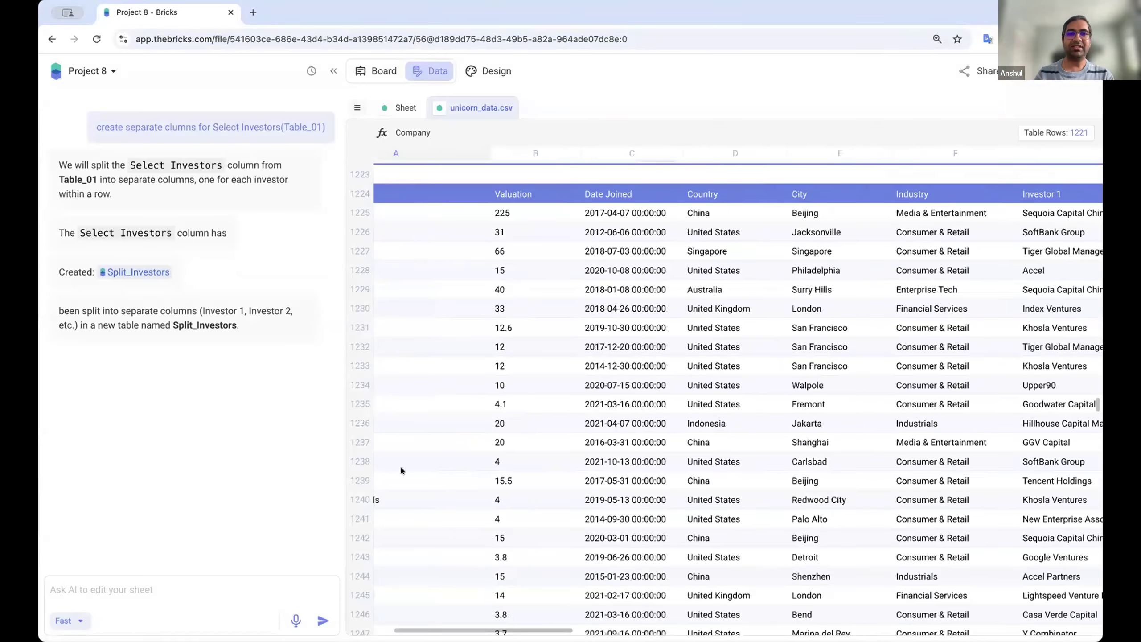
Step: Send the AI the request "Create dashboard" for the unicorn data and cancel the generation
{"action": "left_click", "coordinate": [194, 586]}
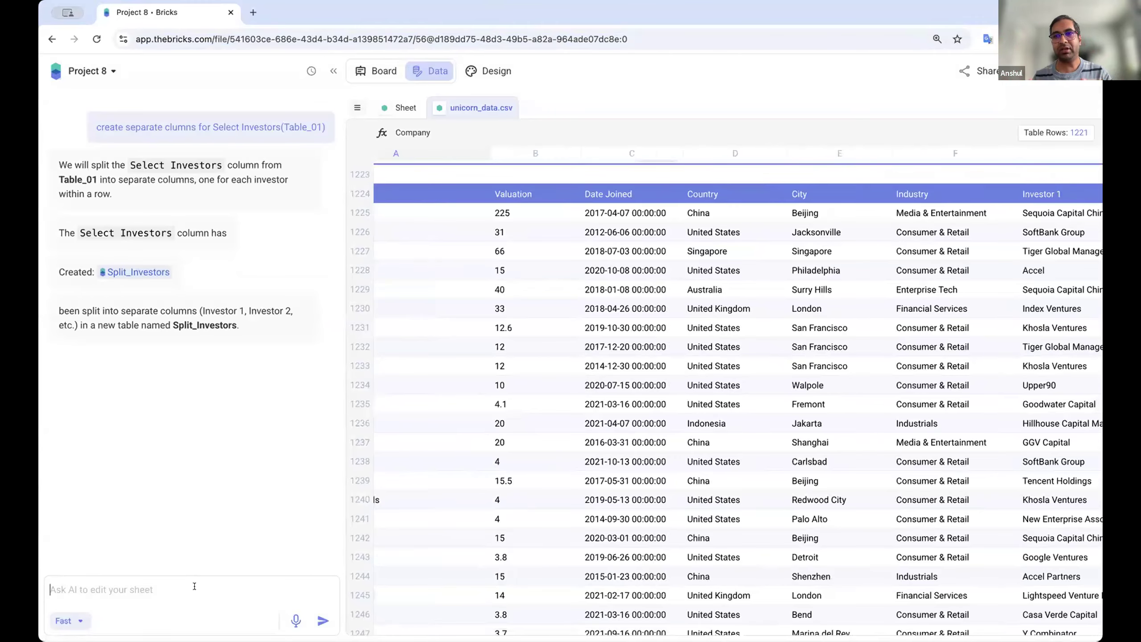
{"action": "type", "text": "Create"}
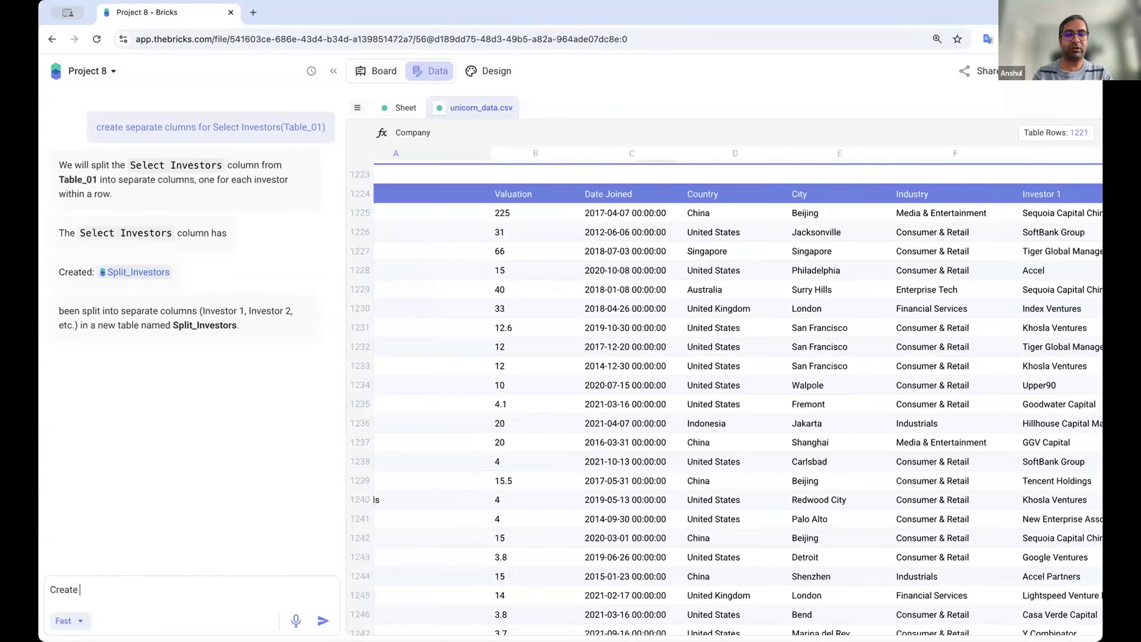
{"action": "type", "text": " dashboard"}
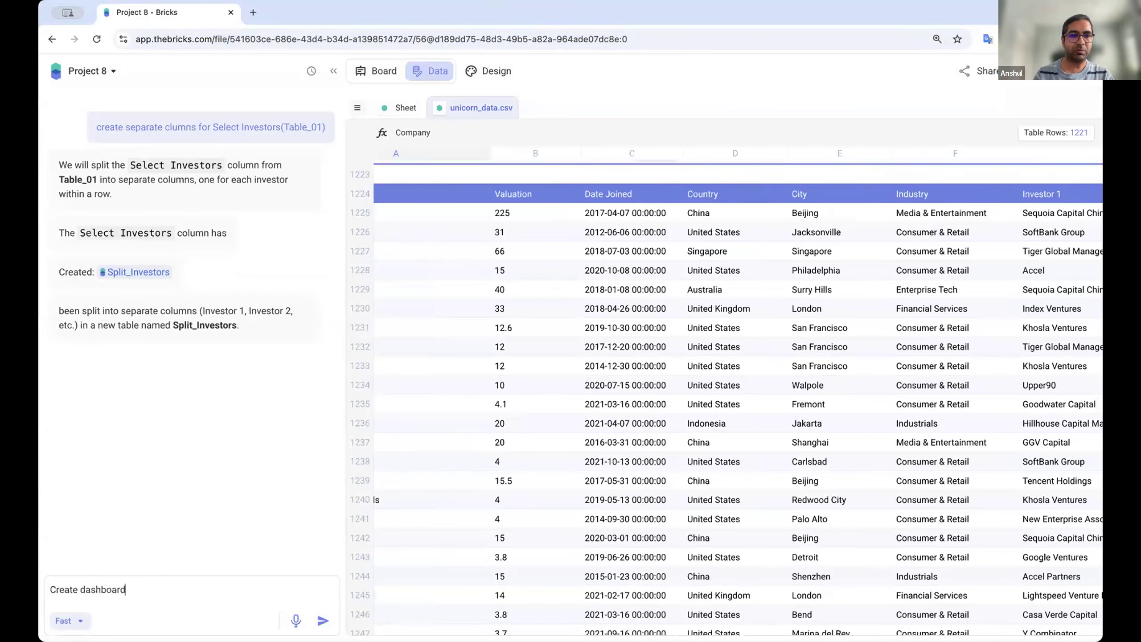
{"action": "key", "text": "Return"}
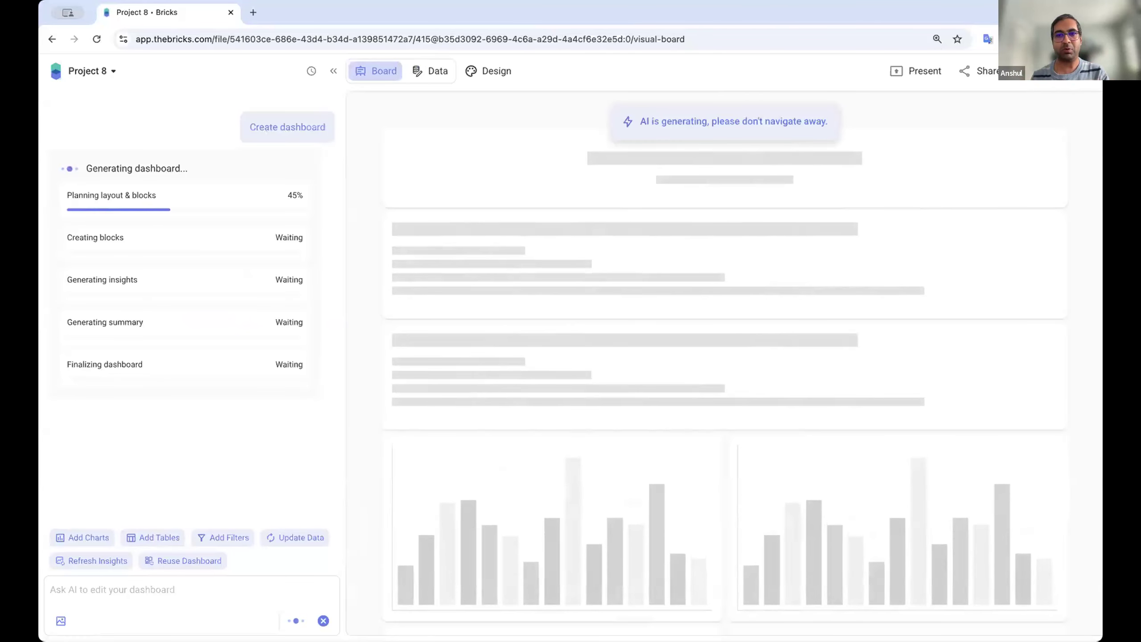
{"action": "left_click", "coordinate": [323, 621]}
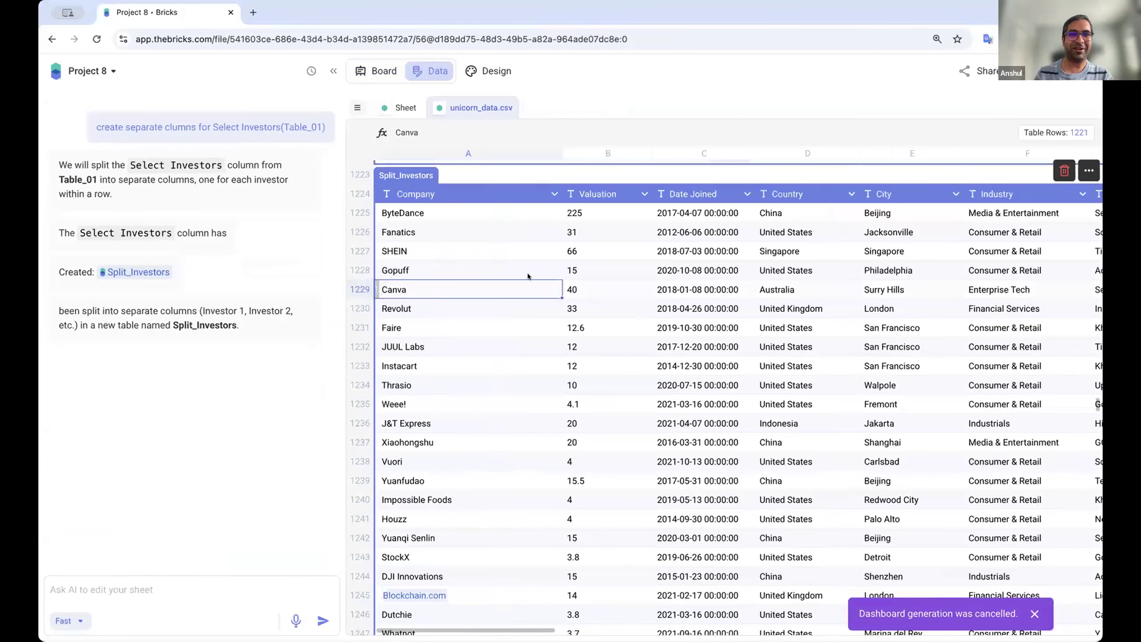
Step: Leave the unicorn project for the home page and open the recent project Q1 2024 Cookie Sales Overview
{"action": "left_click", "coordinate": [90, 71]}
{"action": "left_click", "coordinate": [95, 105]}
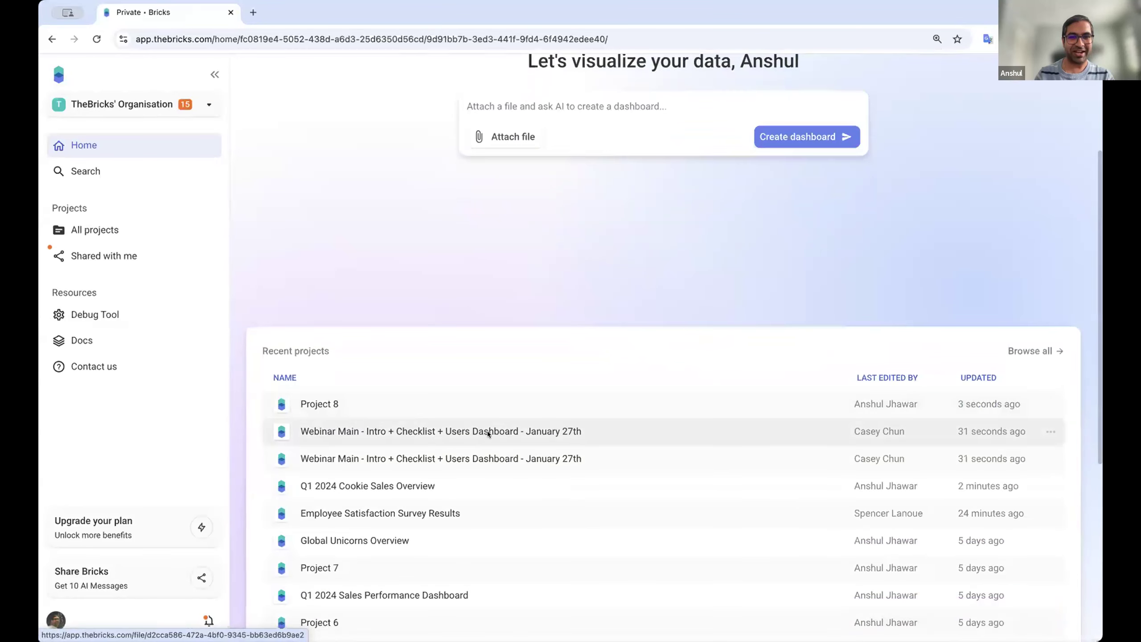
{"action": "left_click", "coordinate": [486, 431]}
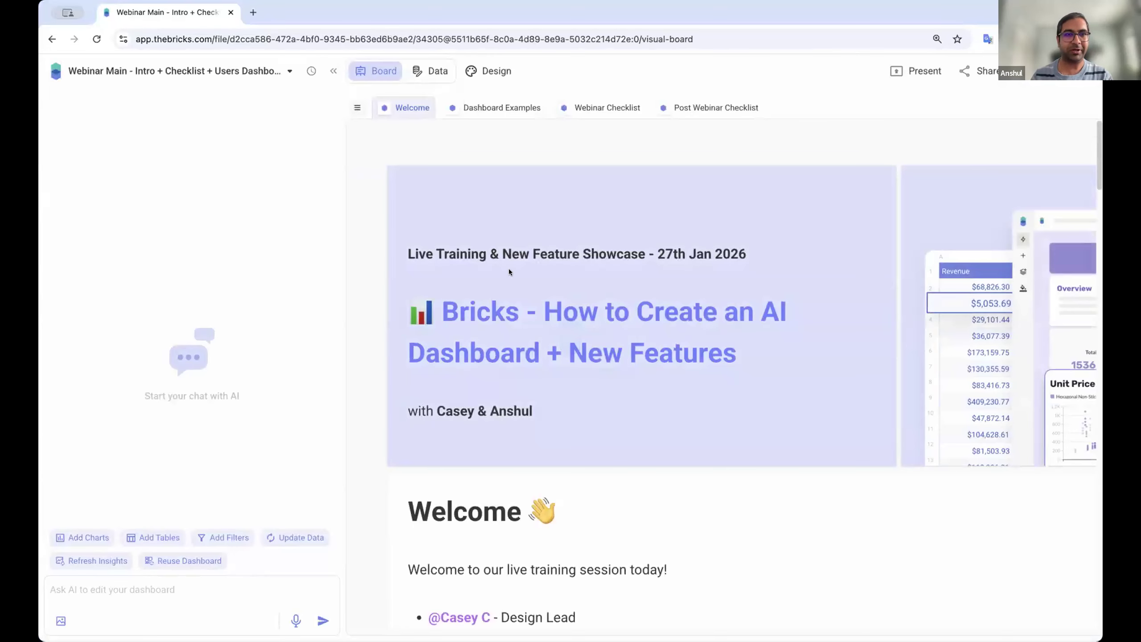
{"action": "left_click", "coordinate": [51, 39]}
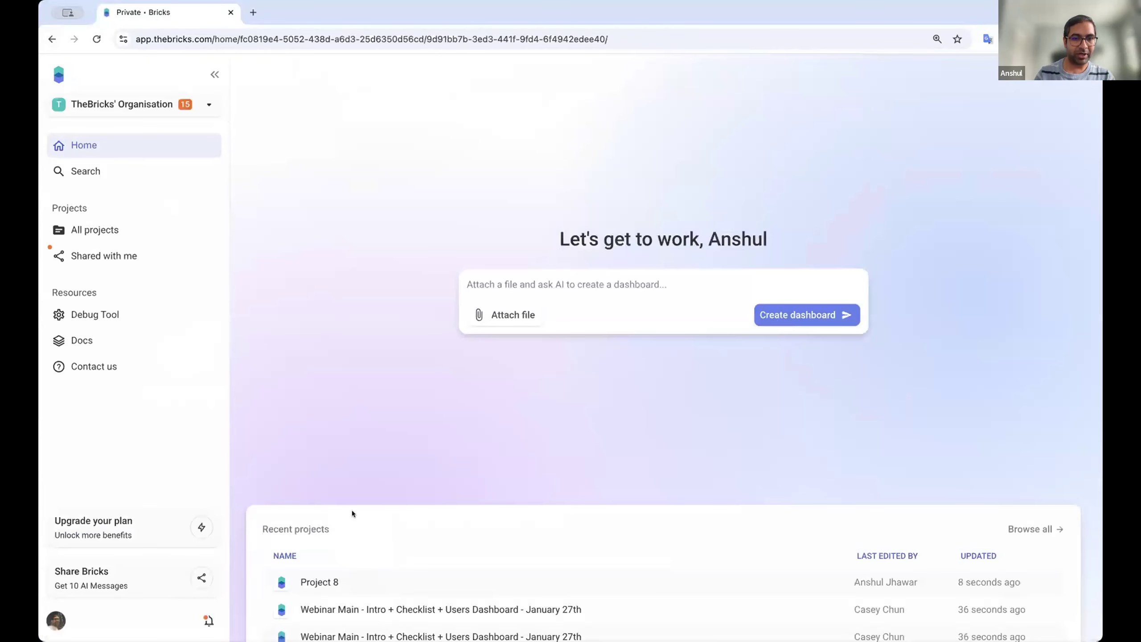
{"action": "scroll", "coordinate": [392, 495], "scroll_direction": "down", "scroll_amount": 3}
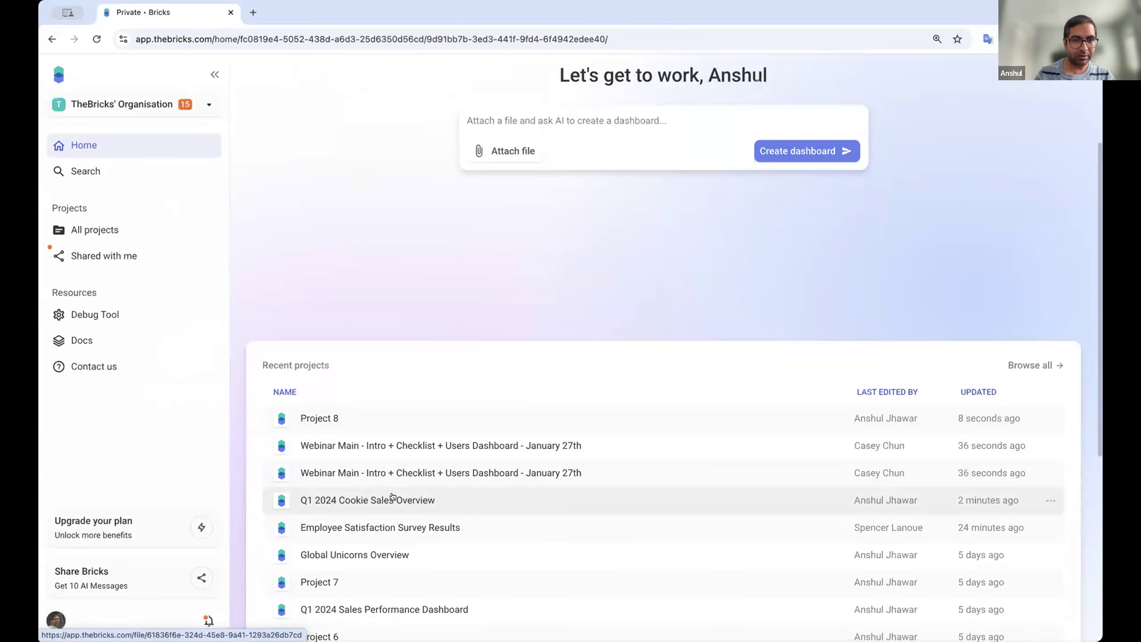
{"action": "left_click", "coordinate": [391, 494]}
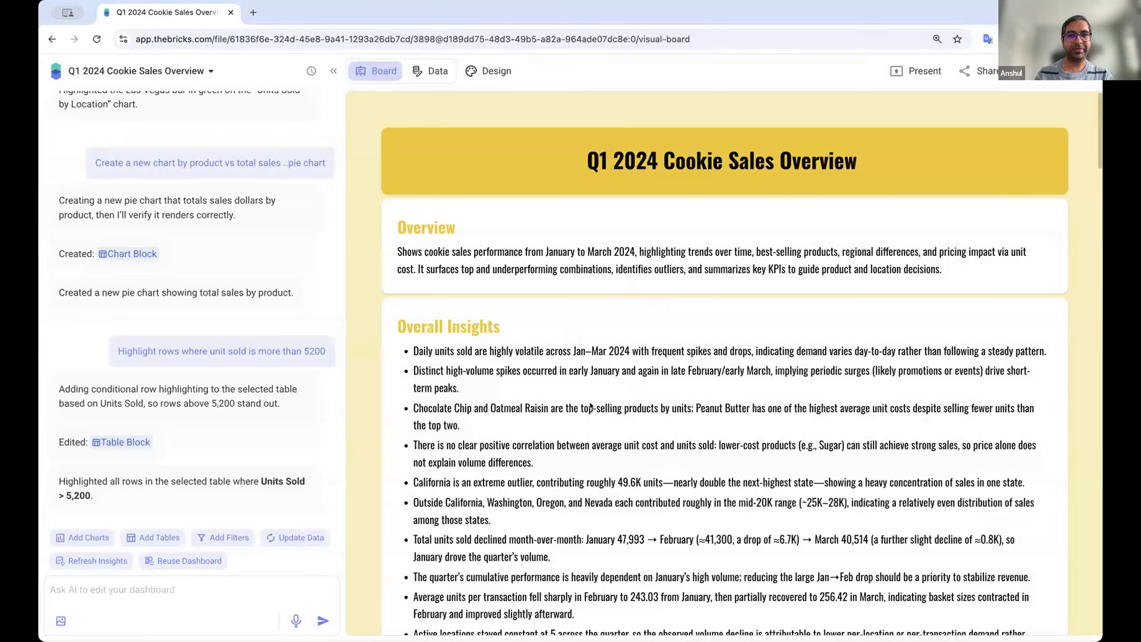
{"action": "scroll", "coordinate": [324, 263], "scroll_direction": "up", "scroll_amount": 10}
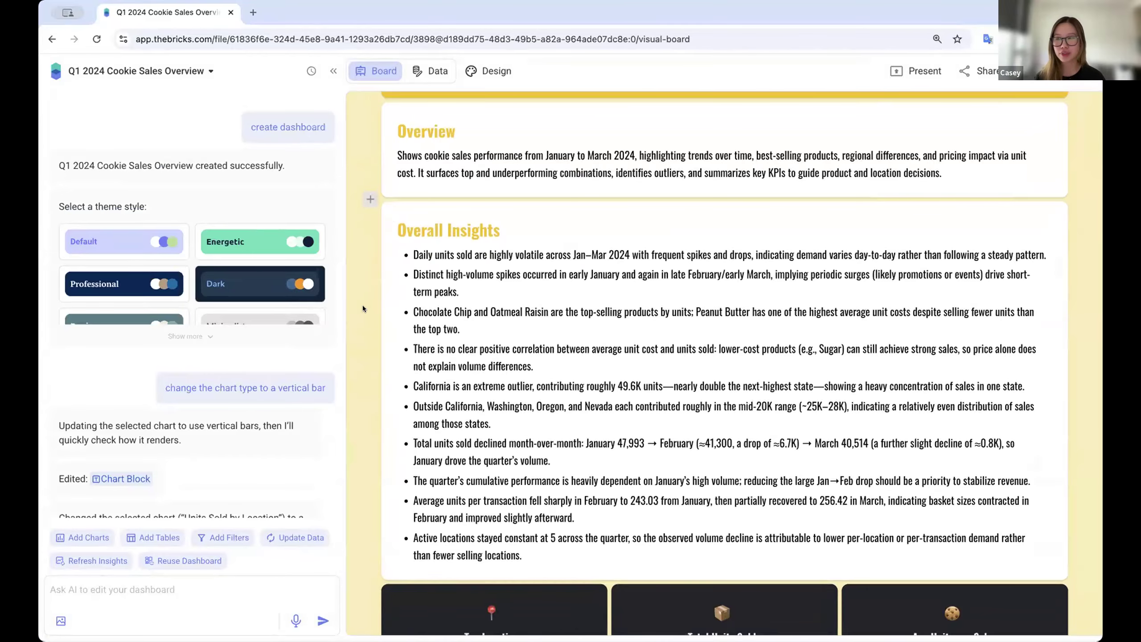
{"action": "scroll", "coordinate": [363, 309], "scroll_direction": "up", "scroll_amount": 3}
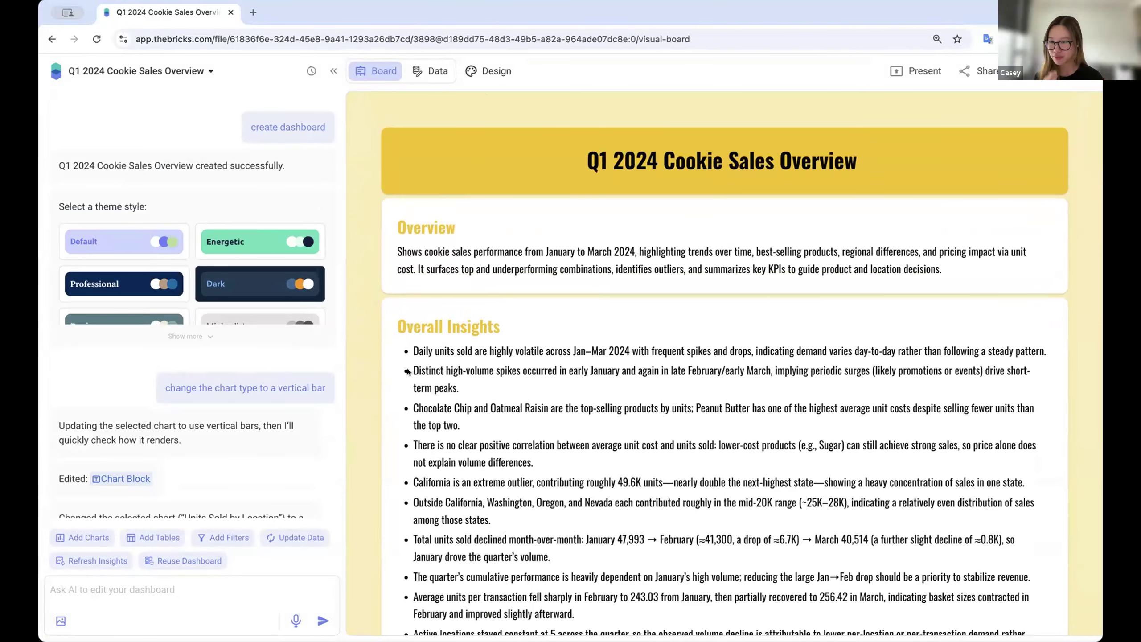
{"action": "scroll", "coordinate": [407, 372], "scroll_direction": "down", "scroll_amount": 5}
{"action": "scroll", "coordinate": [406, 372], "scroll_direction": "up", "scroll_amount": 3}
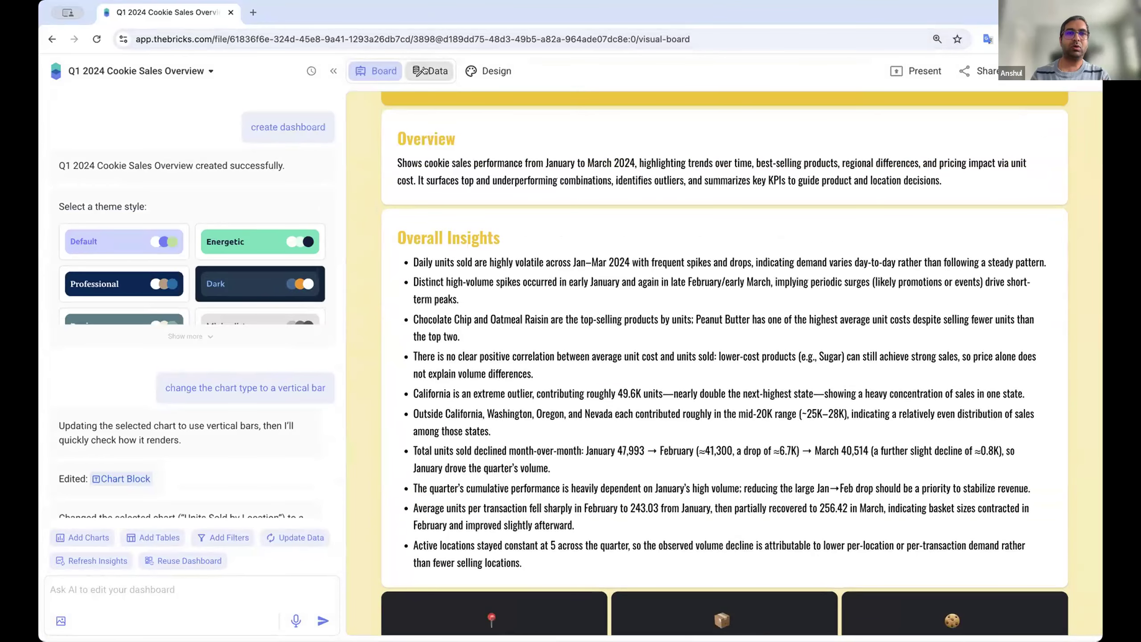
Step: Look over the Sales_Data_Jan_March_2024 source sheet and the metric and chart tables on the Dashboard Data sheet
{"action": "left_click", "coordinate": [424, 71]}
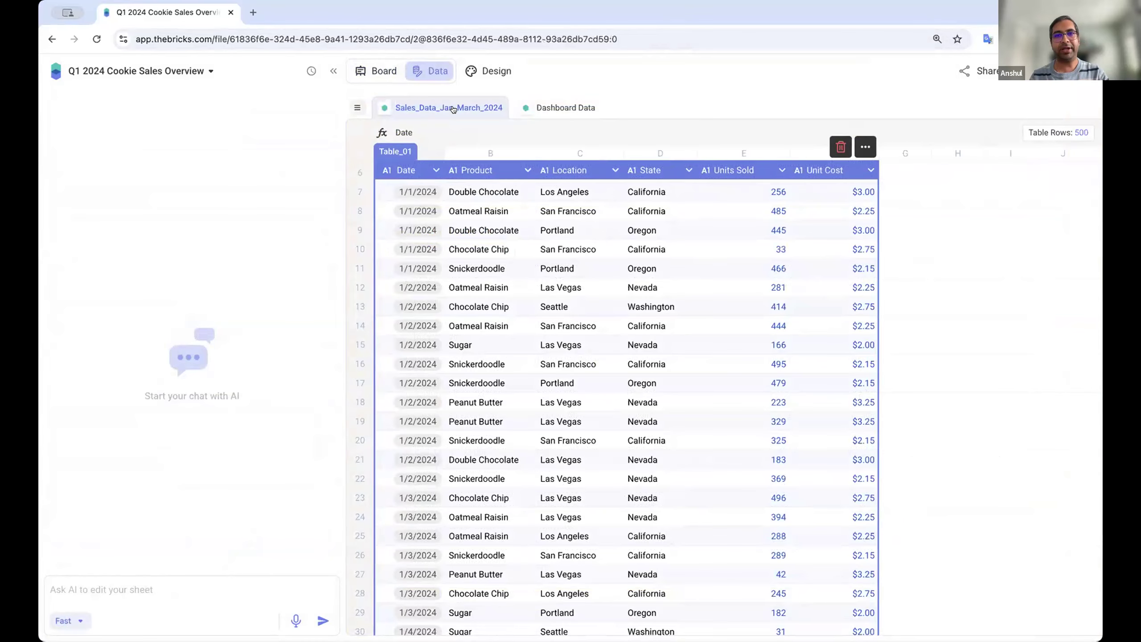
{"action": "left_click", "coordinate": [556, 106]}
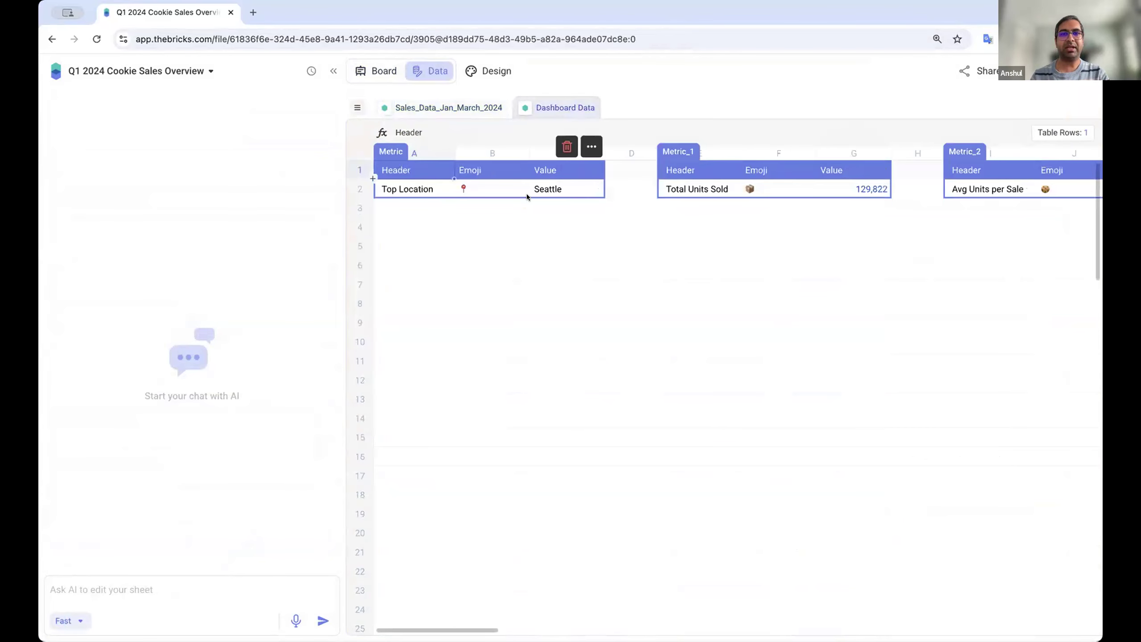
{"action": "left_click", "coordinate": [690, 263]}
{"action": "scroll", "coordinate": [690, 263], "scroll_direction": "right", "scroll_amount": 10}
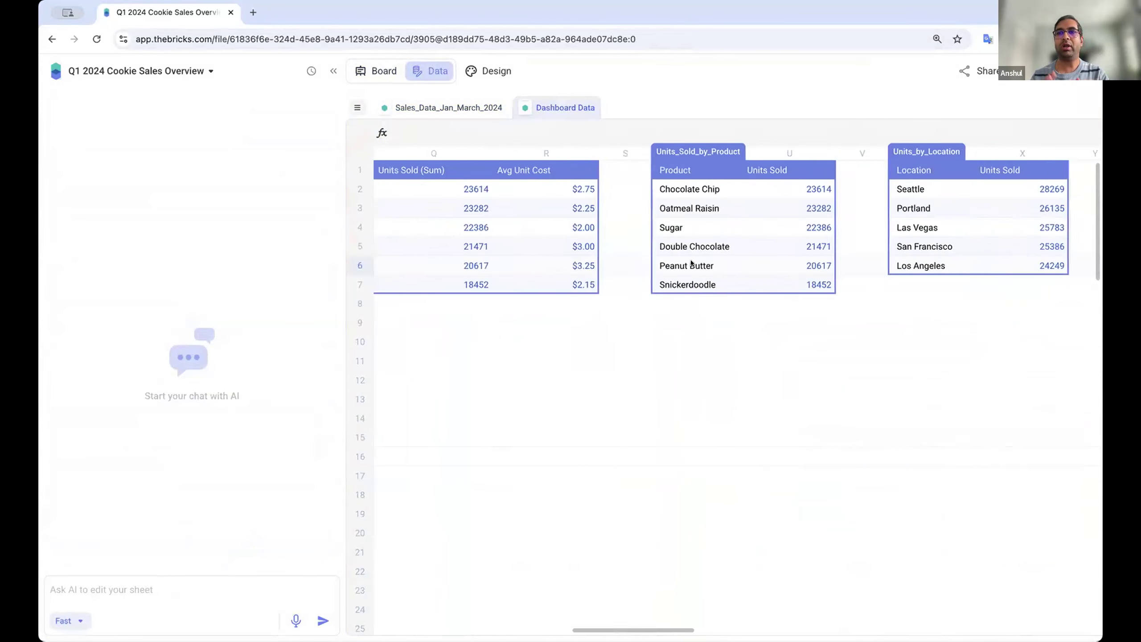
{"action": "scroll", "coordinate": [691, 262], "scroll_direction": "right", "scroll_amount": 3}
{"action": "scroll", "coordinate": [690, 259], "scroll_direction": "left", "scroll_amount": 10}
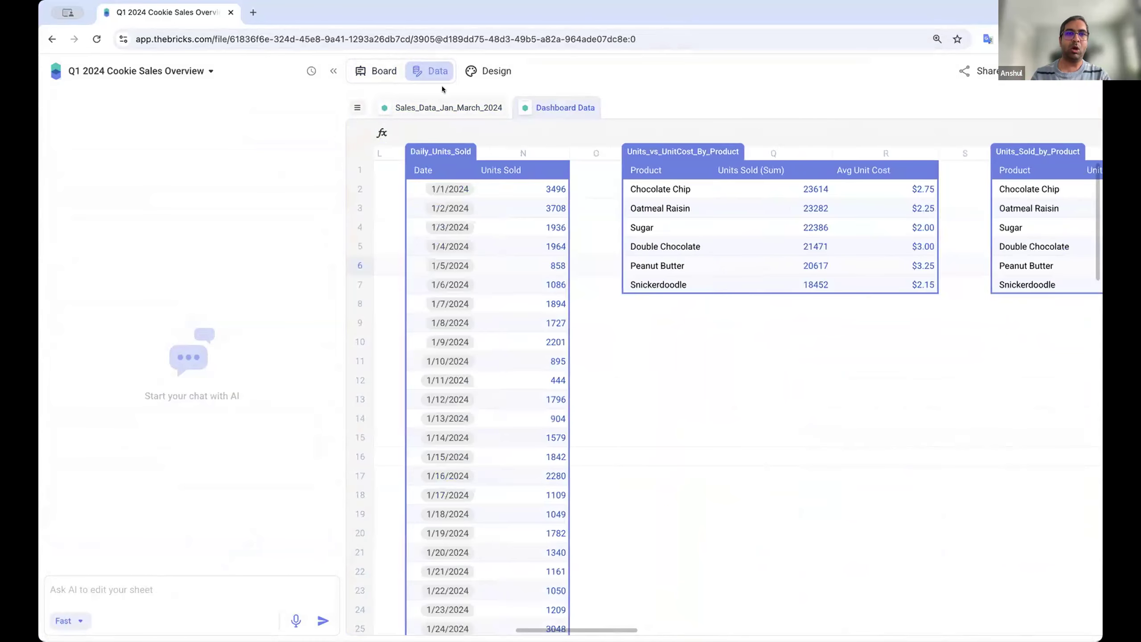
Step: Return to the board and show the underlying table of the Daily Units Sold Trend Jan–Mar 2024 chart
{"action": "left_click", "coordinate": [376, 70]}
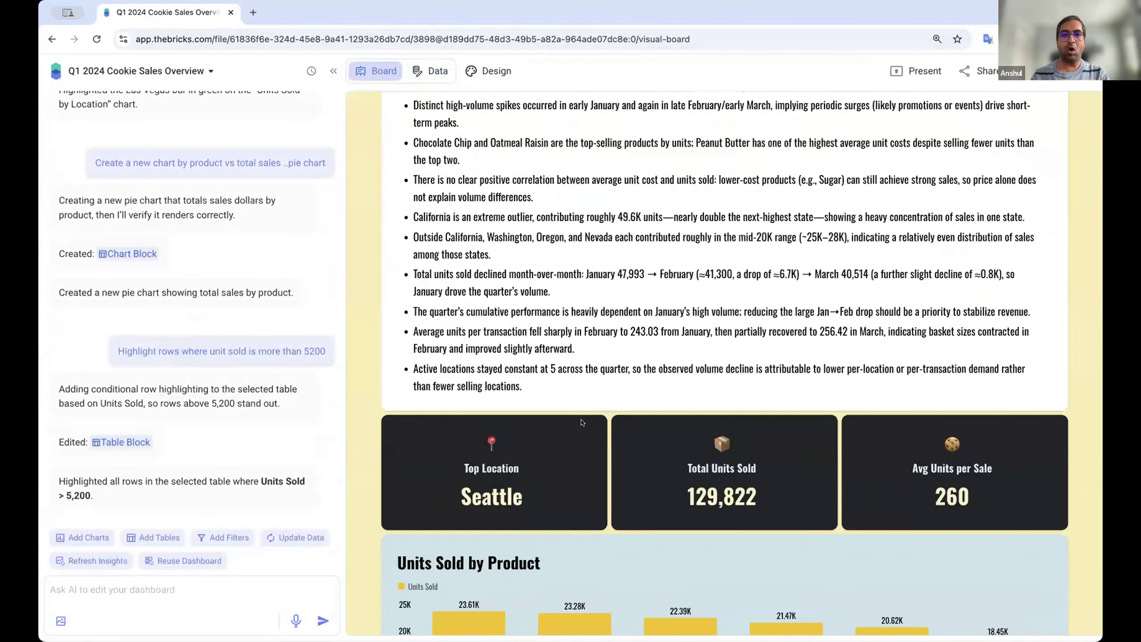
{"action": "scroll", "coordinate": [582, 423], "scroll_direction": "down", "scroll_amount": 6}
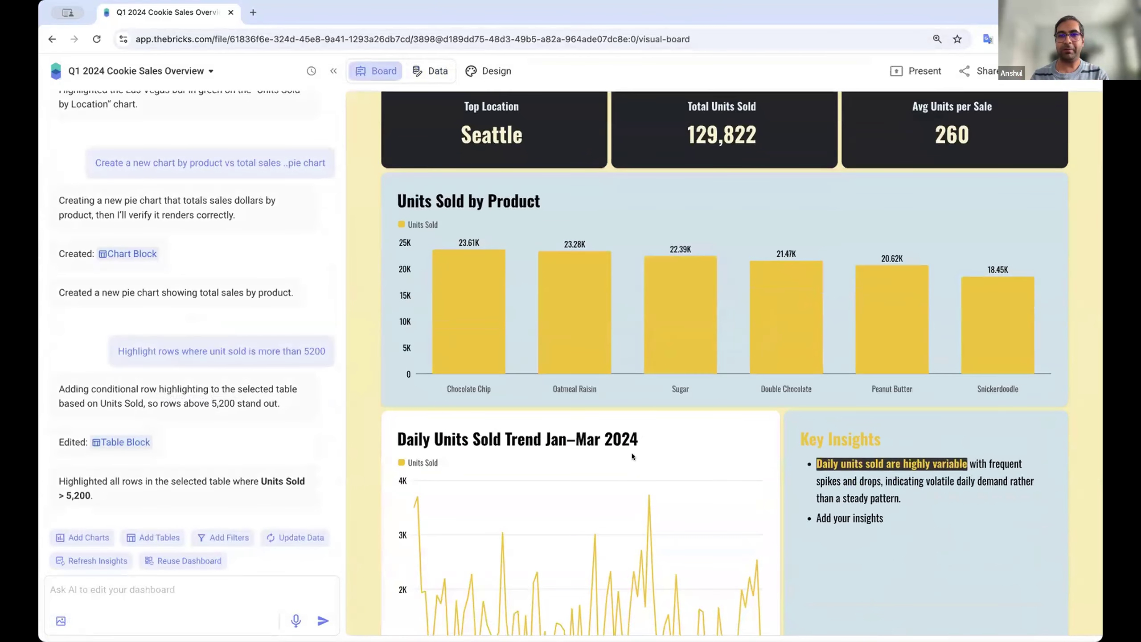
{"action": "scroll", "coordinate": [632, 456], "scroll_direction": "down", "scroll_amount": 3}
{"action": "left_click", "coordinate": [640, 426]}
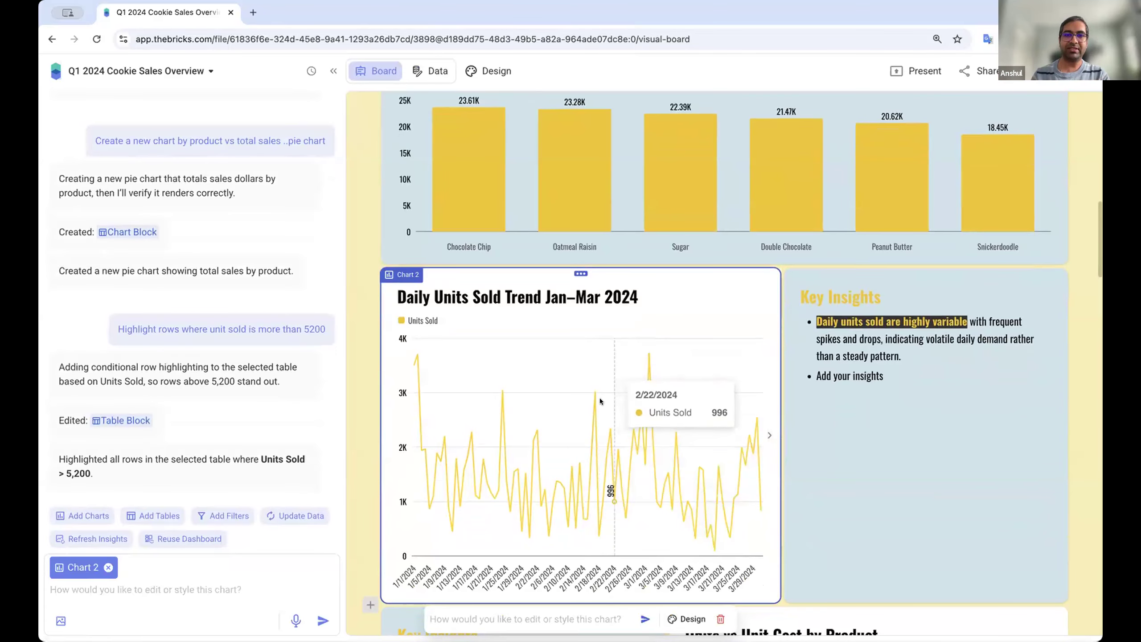
{"action": "scroll", "coordinate": [580, 387], "scroll_direction": "down", "scroll_amount": 1}
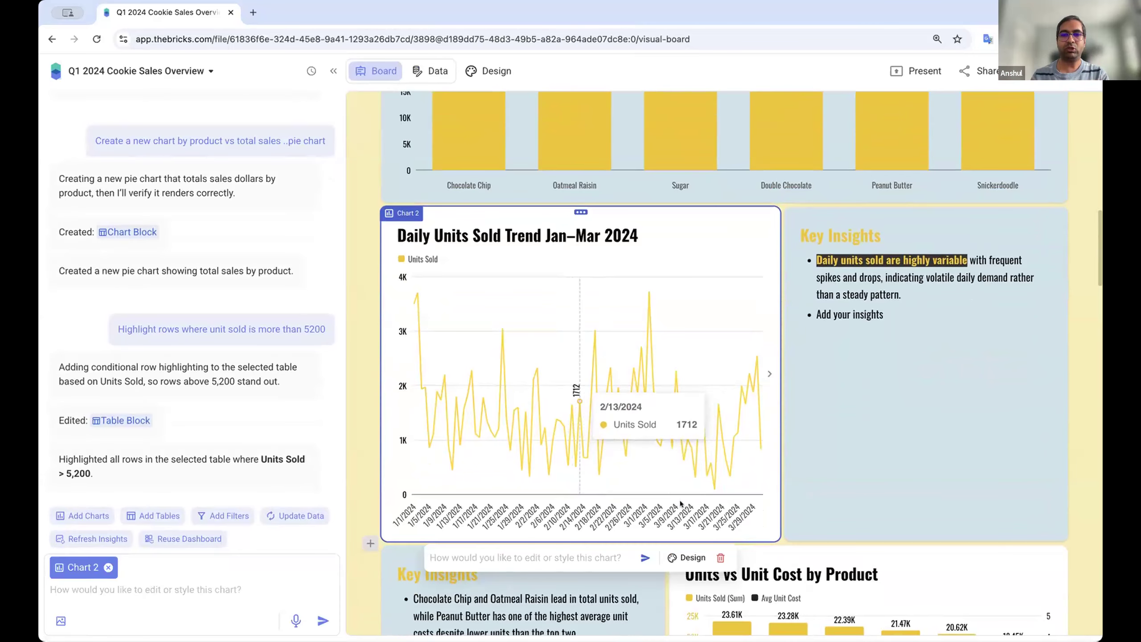
{"action": "left_click", "coordinate": [687, 557]}
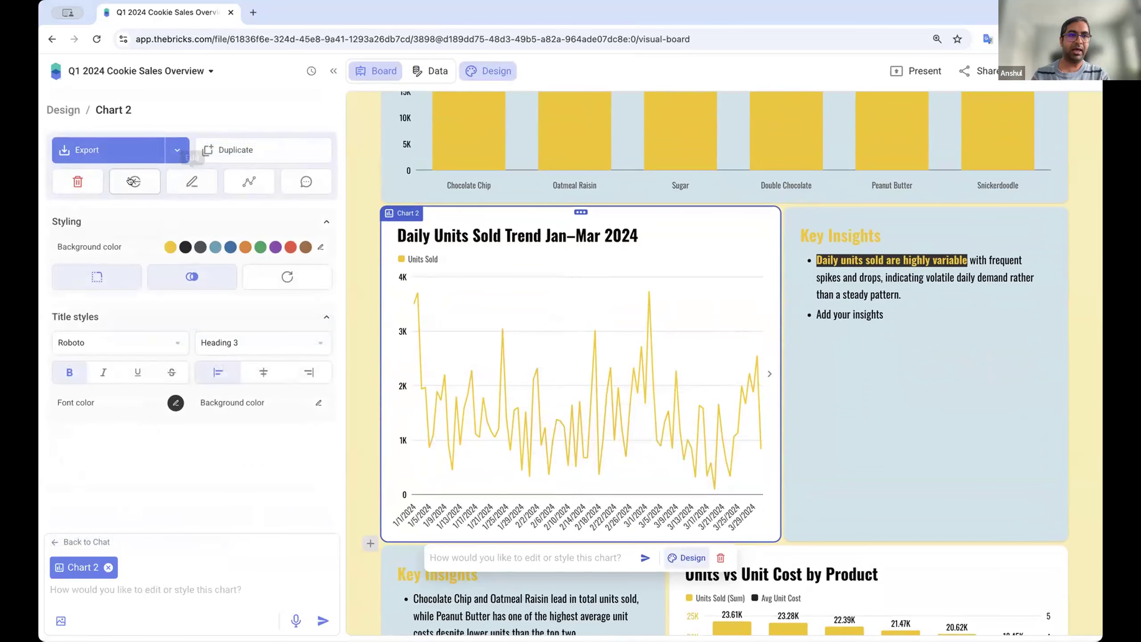
{"action": "left_click", "coordinate": [132, 181]}
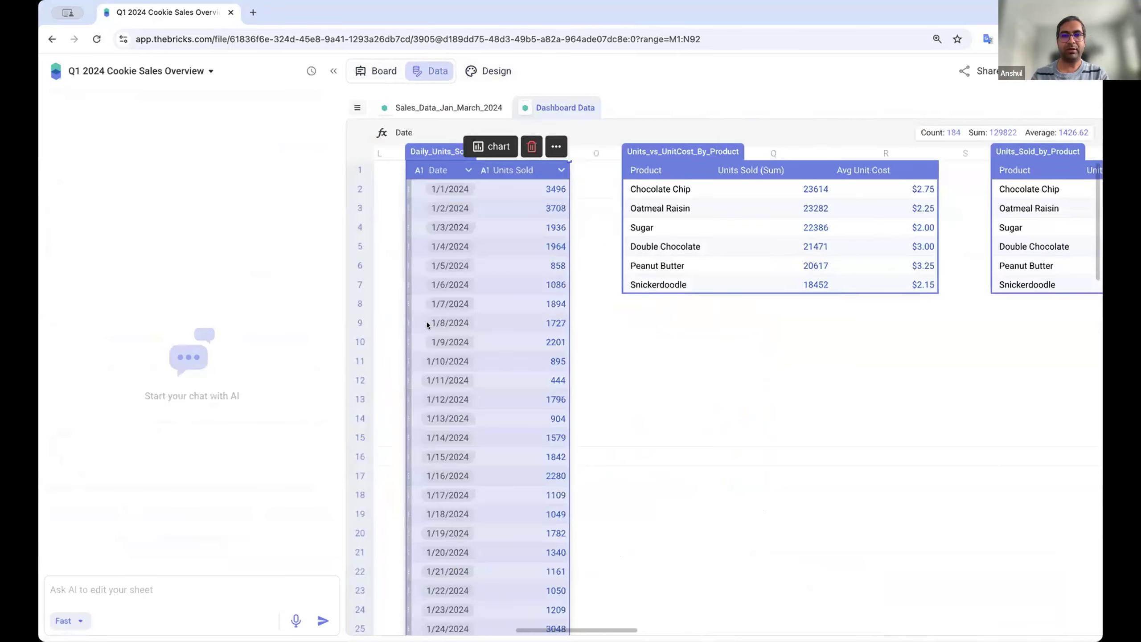
{"action": "left_click", "coordinate": [497, 338]}
{"action": "scroll", "coordinate": [499, 385], "scroll_direction": "up", "scroll_amount": 3}
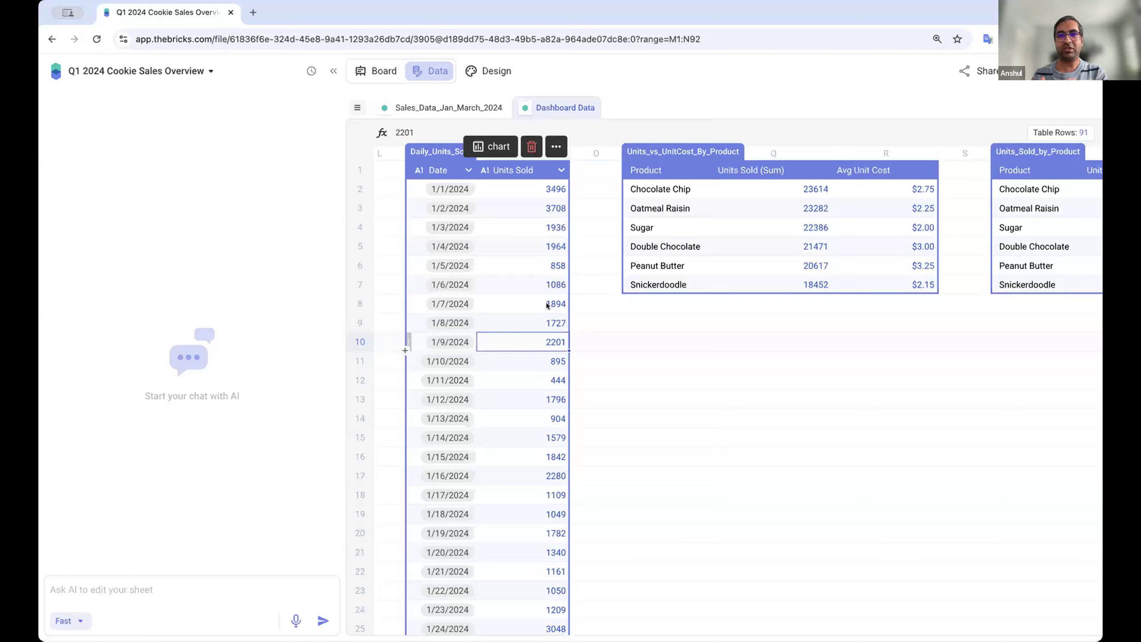
Step: Set Units Sold in the first data row of the Sales_Data_Jan_March_2024 sheet to 460000
{"action": "left_click", "coordinate": [449, 110]}
{"action": "scroll", "coordinate": [620, 235], "scroll_direction": "right", "scroll_amount": 1}
{"action": "scroll", "coordinate": [627, 235], "scroll_direction": "up", "scroll_amount": 3}
{"action": "scroll", "coordinate": [739, 184], "scroll_direction": "left", "scroll_amount": 1}
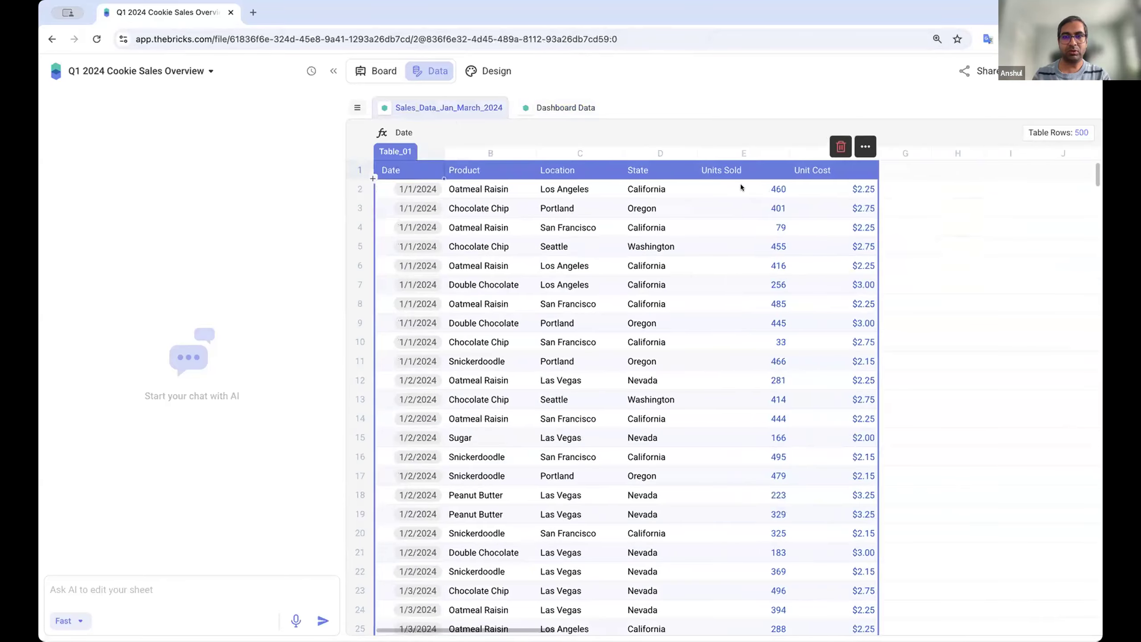
{"action": "double_click", "coordinate": [765, 188]}
{"action": "type", "text": "000"}
{"action": "key", "text": "Return"}
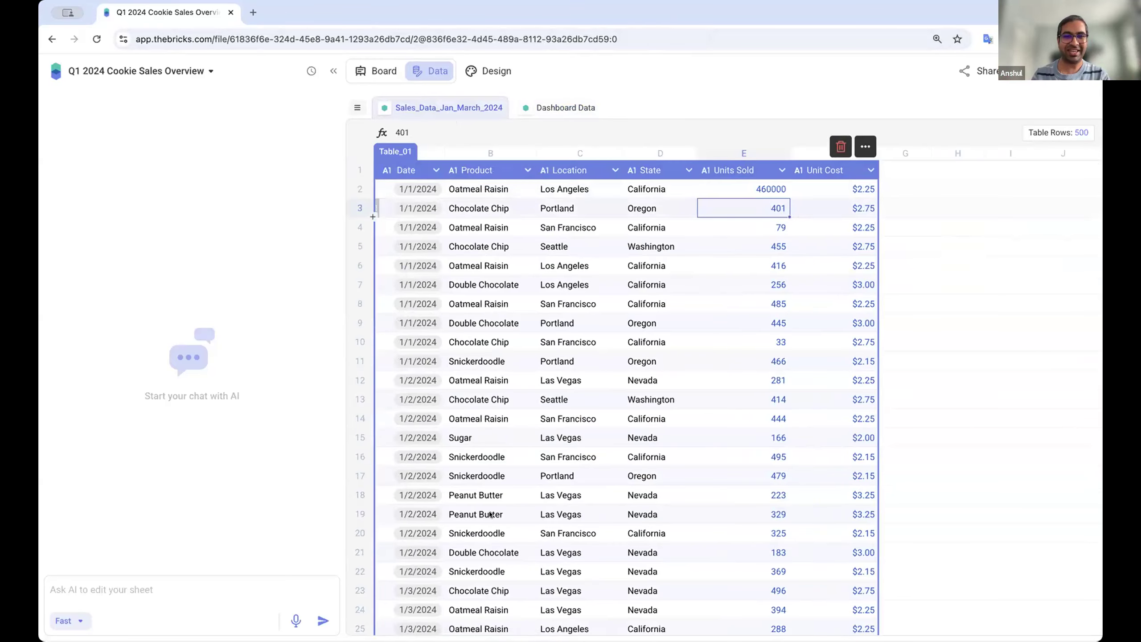
Step: Check the effect of the edited sales figure on the board's metrics and charts and on the Dashboard Data tables, ending on the source sheet
{"action": "left_click", "coordinate": [378, 71]}
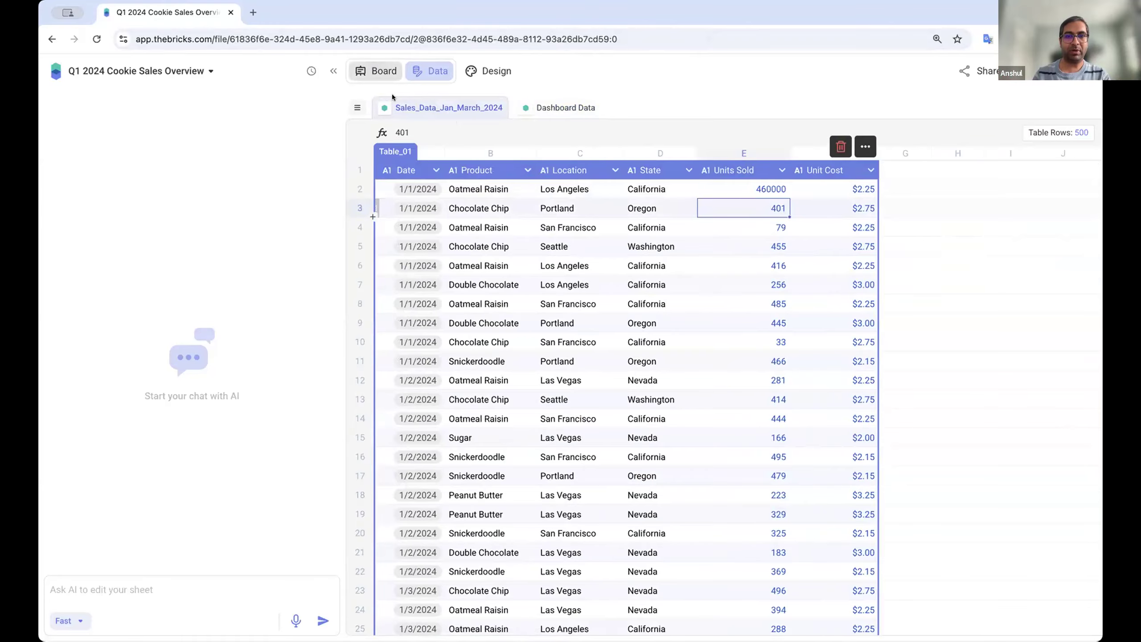
{"action": "scroll", "coordinate": [536, 153], "scroll_direction": "up", "scroll_amount": 4}
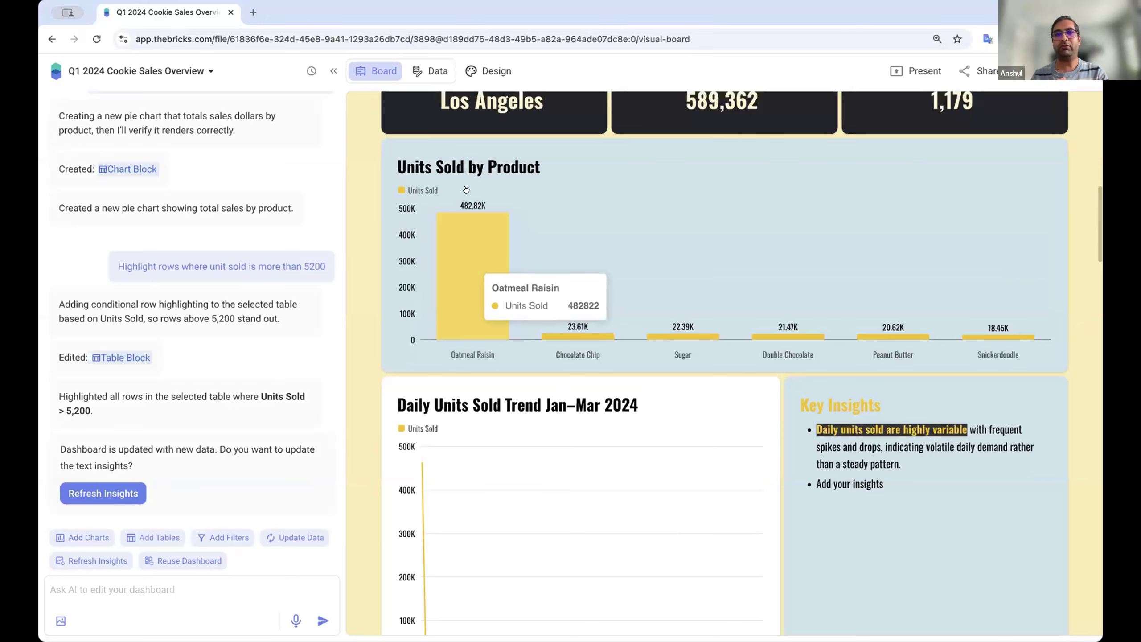
{"action": "left_click", "coordinate": [430, 70]}
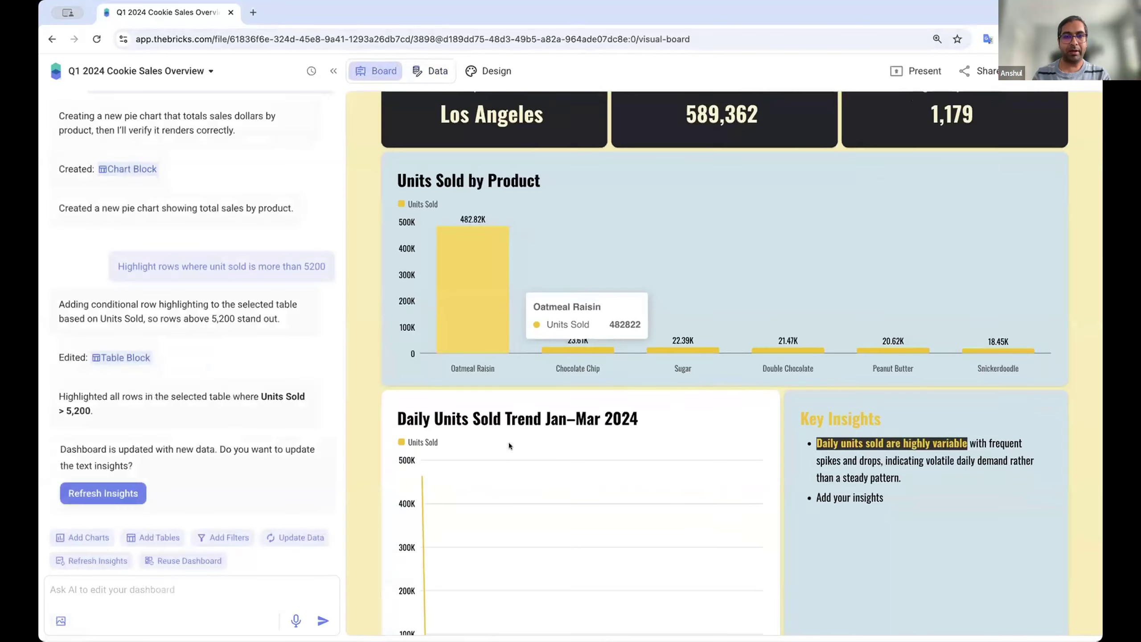
{"action": "scroll", "coordinate": [520, 330], "scroll_direction": "up", "scroll_amount": 5}
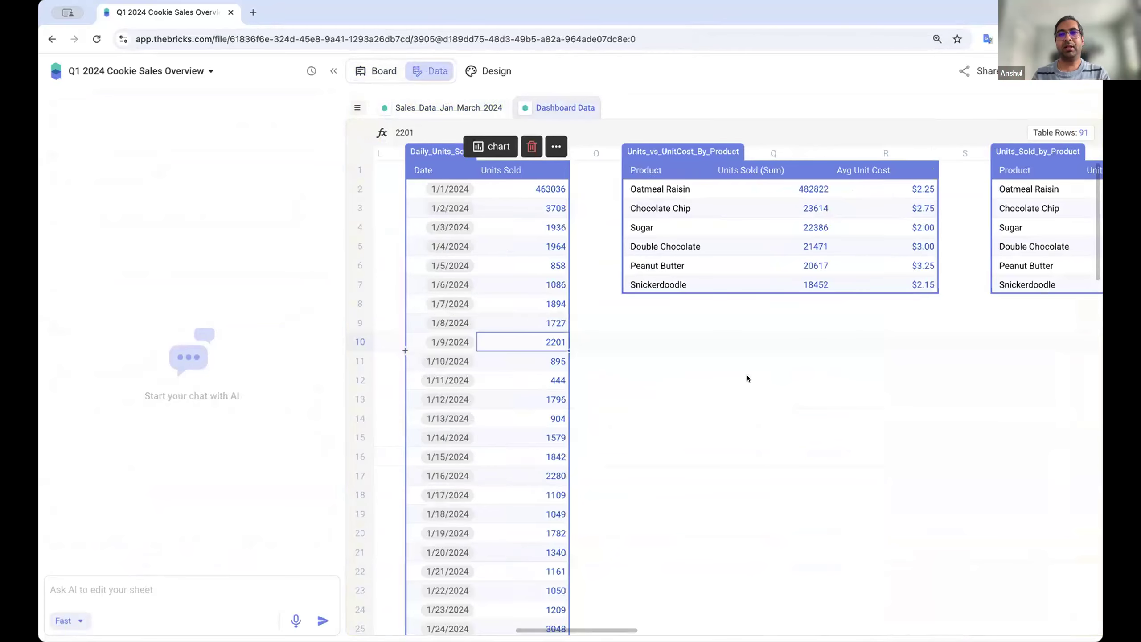
{"action": "left_click", "coordinate": [750, 377]}
{"action": "scroll", "coordinate": [750, 379], "scroll_direction": "right", "scroll_amount": 3}
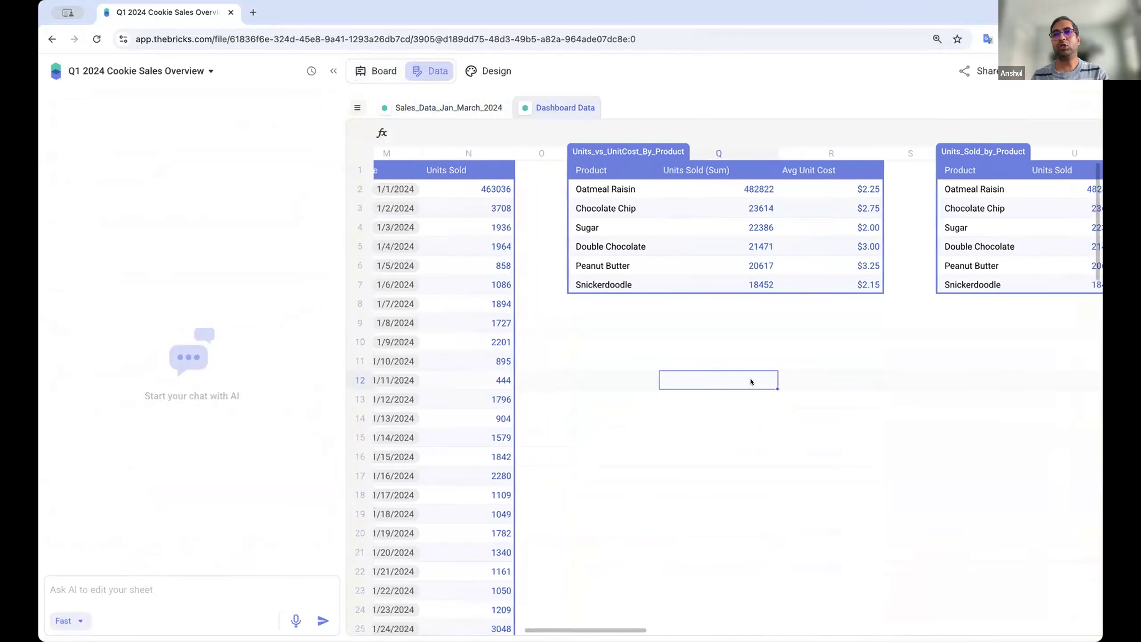
{"action": "scroll", "coordinate": [751, 381], "scroll_direction": "left", "scroll_amount": 3}
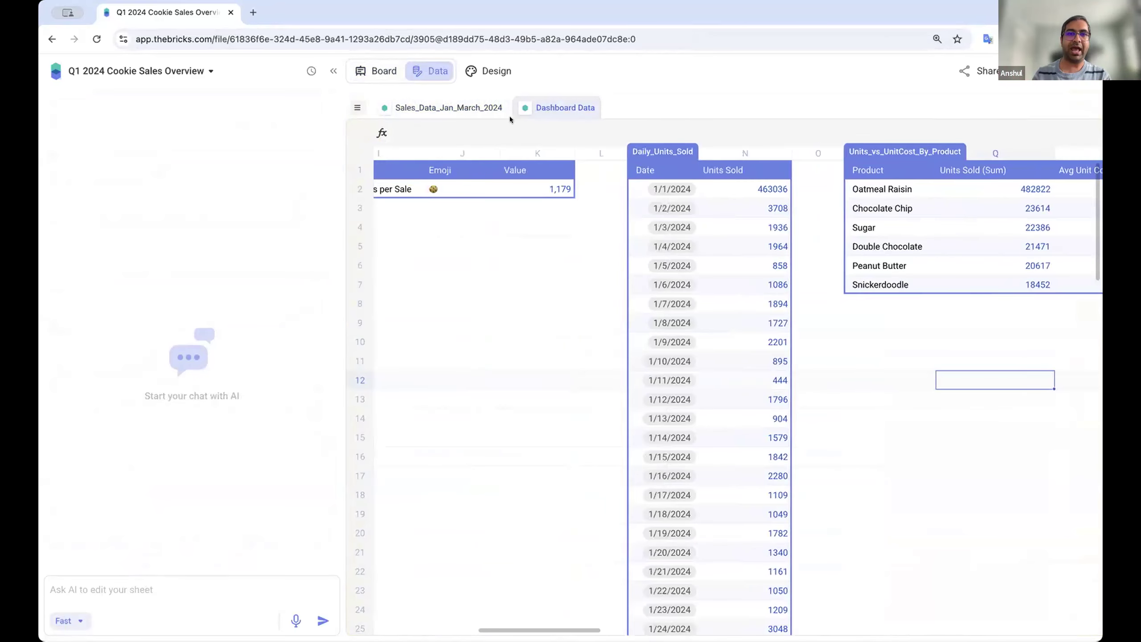
{"action": "left_click", "coordinate": [449, 108]}
{"action": "left_click", "coordinate": [642, 324]}
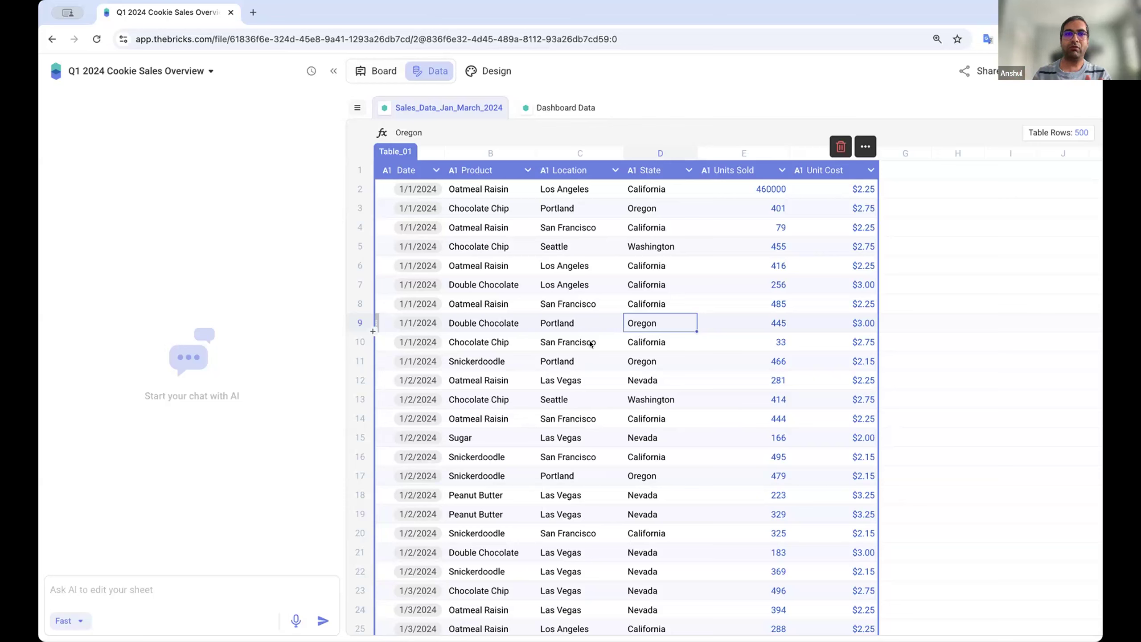
Step: Review the recalculated tables on the Dashboard Data sheet and return to the board's title and Overall Insights text
{"action": "left_click", "coordinate": [610, 375]}
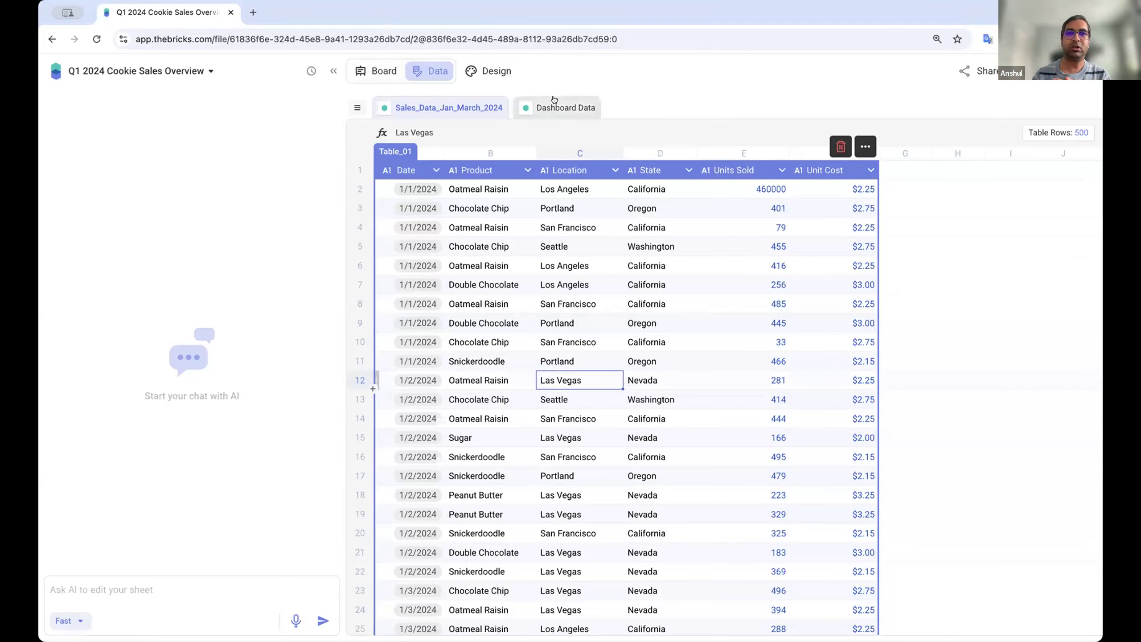
{"action": "left_click", "coordinate": [563, 110]}
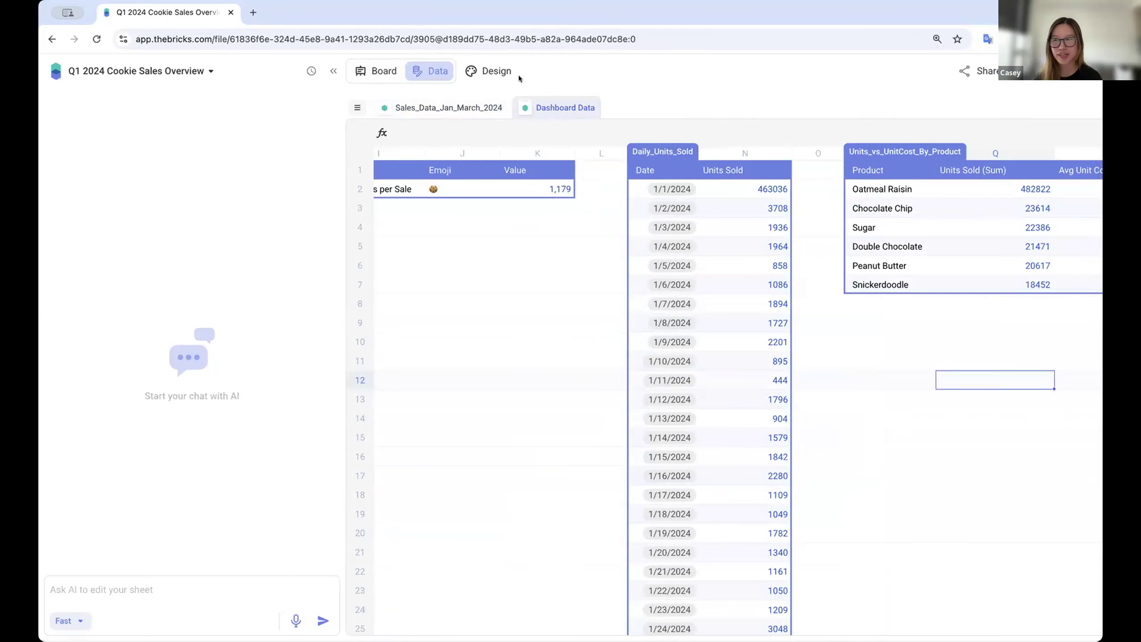
{"action": "left_click", "coordinate": [381, 72]}
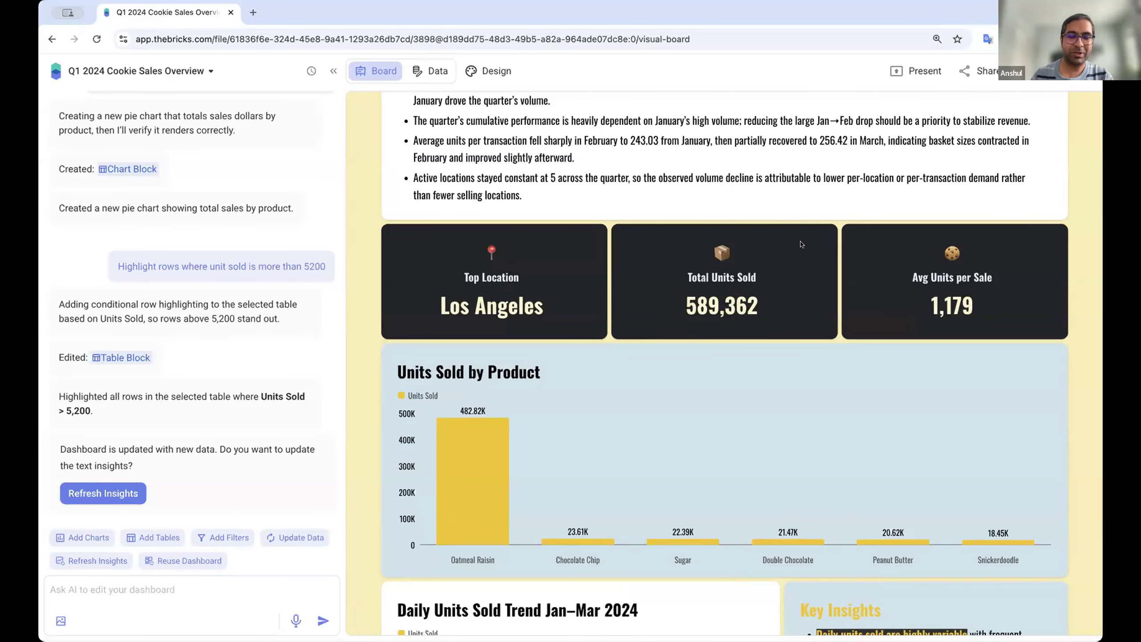
{"action": "left_click", "coordinate": [778, 102]}
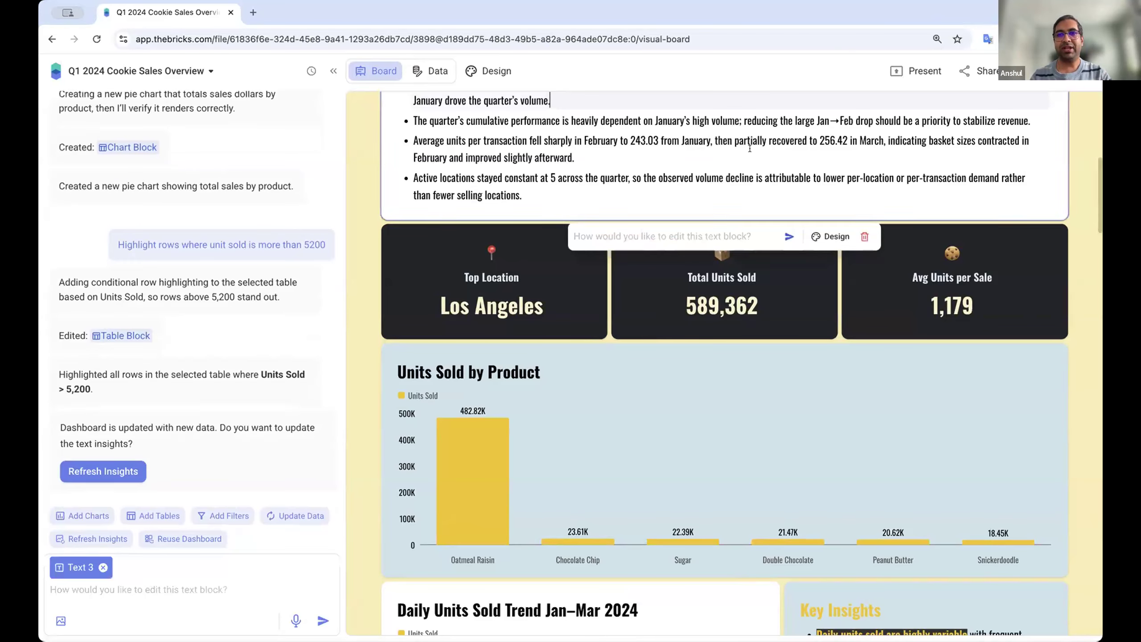
{"action": "scroll", "coordinate": [763, 135], "scroll_direction": "up", "scroll_amount": 10}
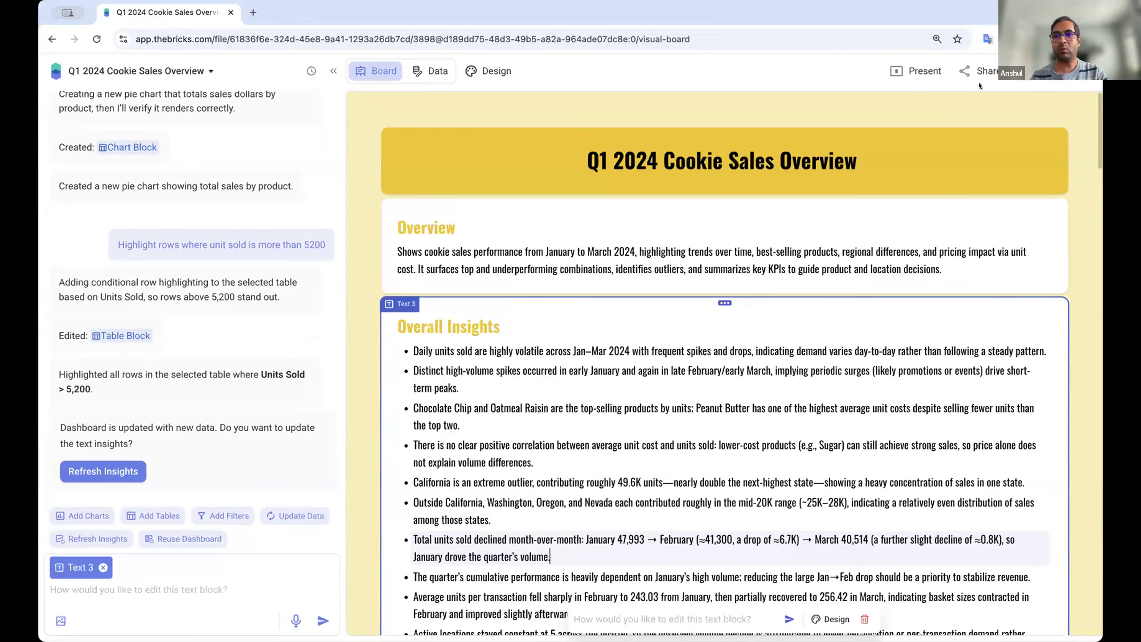
Step: Look at the board's sharing options, present the board full screen through to the key metrics slide, and exit the presentation
{"action": "left_click", "coordinate": [972, 71]}
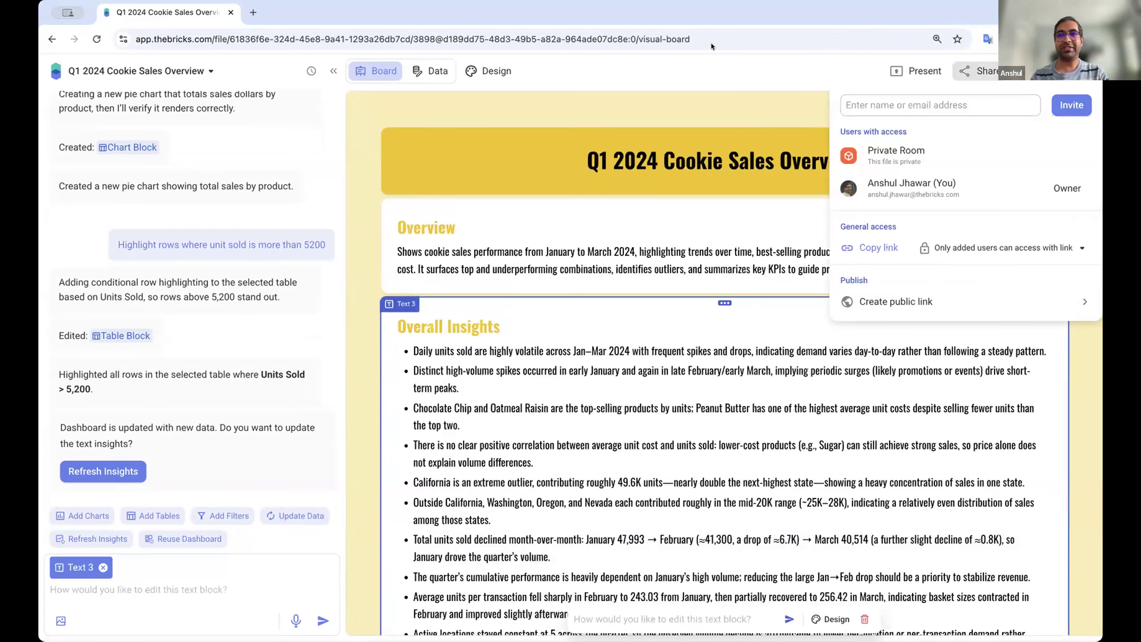
{"action": "left_click", "coordinate": [784, 103]}
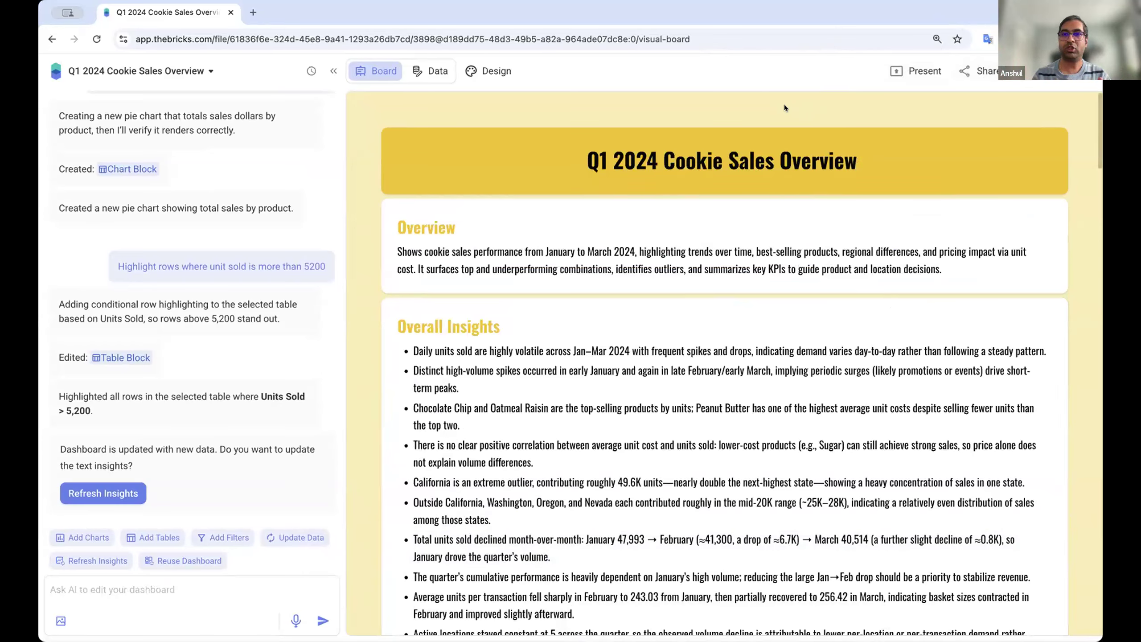
{"action": "left_click", "coordinate": [920, 70]}
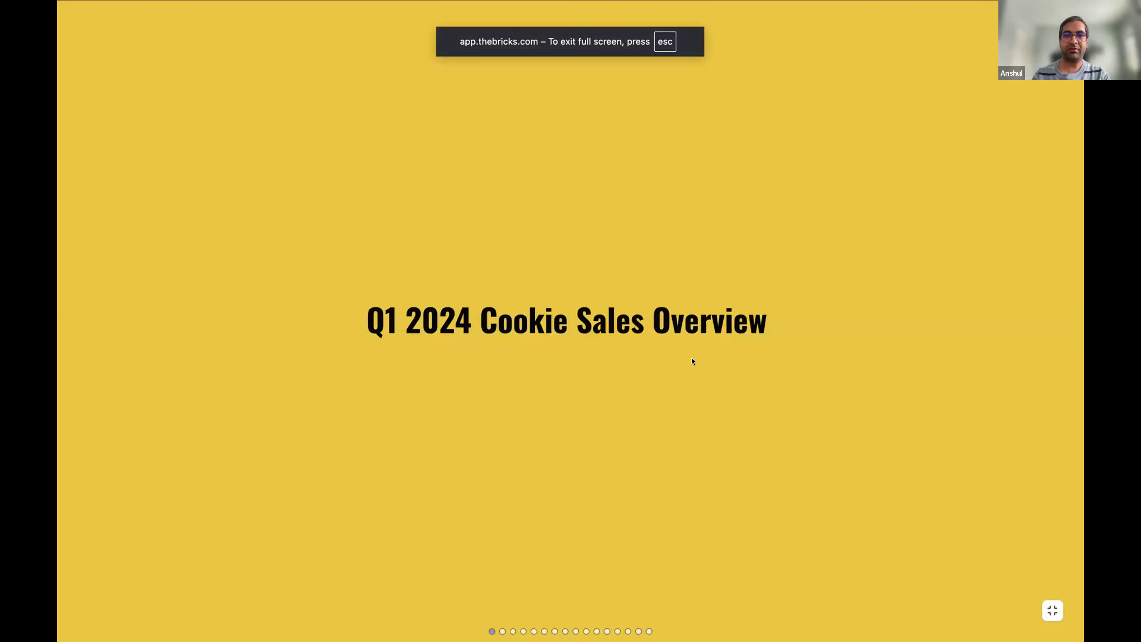
{"action": "key", "text": "Right"}
{"action": "key", "text": "Right"}
{"action": "key", "text": "Right"}
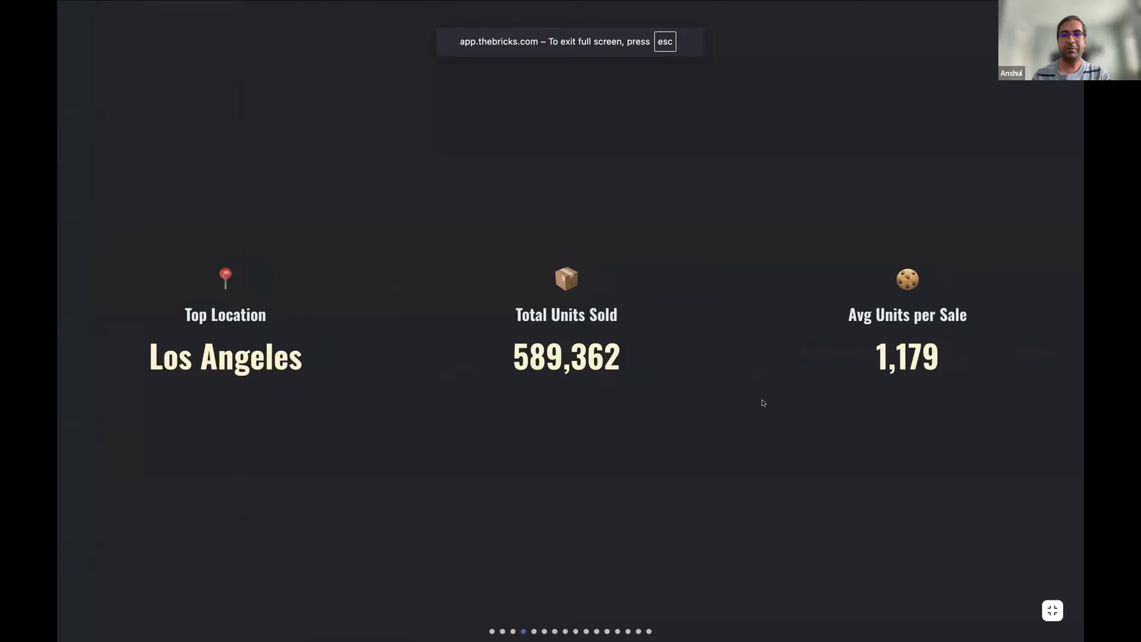
{"action": "key", "text": "Escape"}
Step: Share the file by inviting a collaborator with the suggested personal e-mail address
{"action": "left_click", "coordinate": [975, 70]}
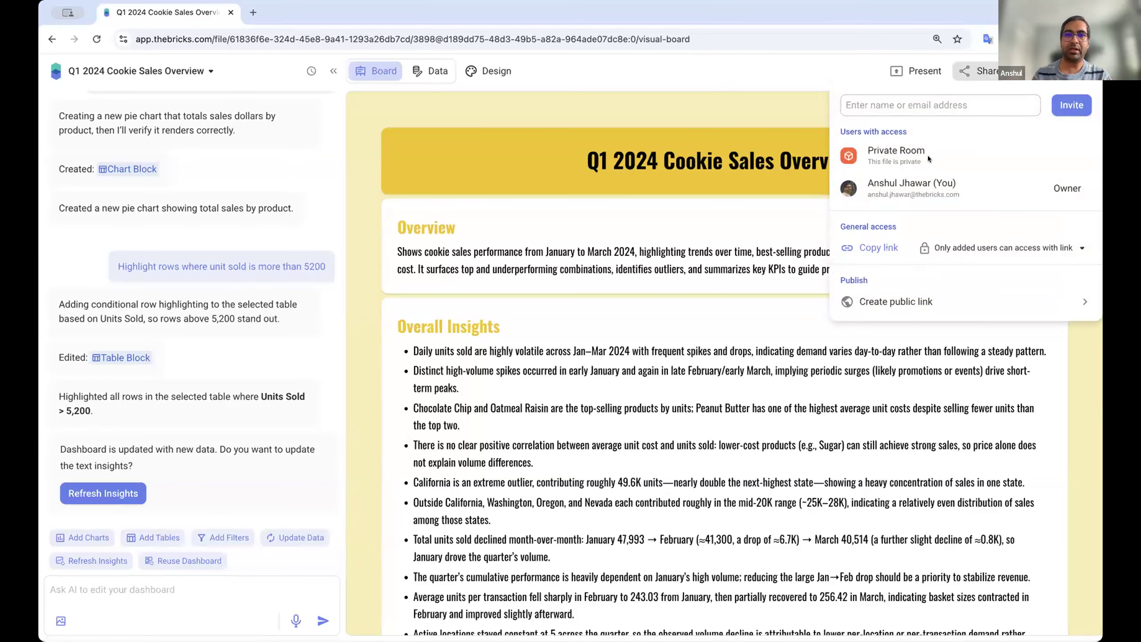
{"action": "left_click", "coordinate": [917, 105]}
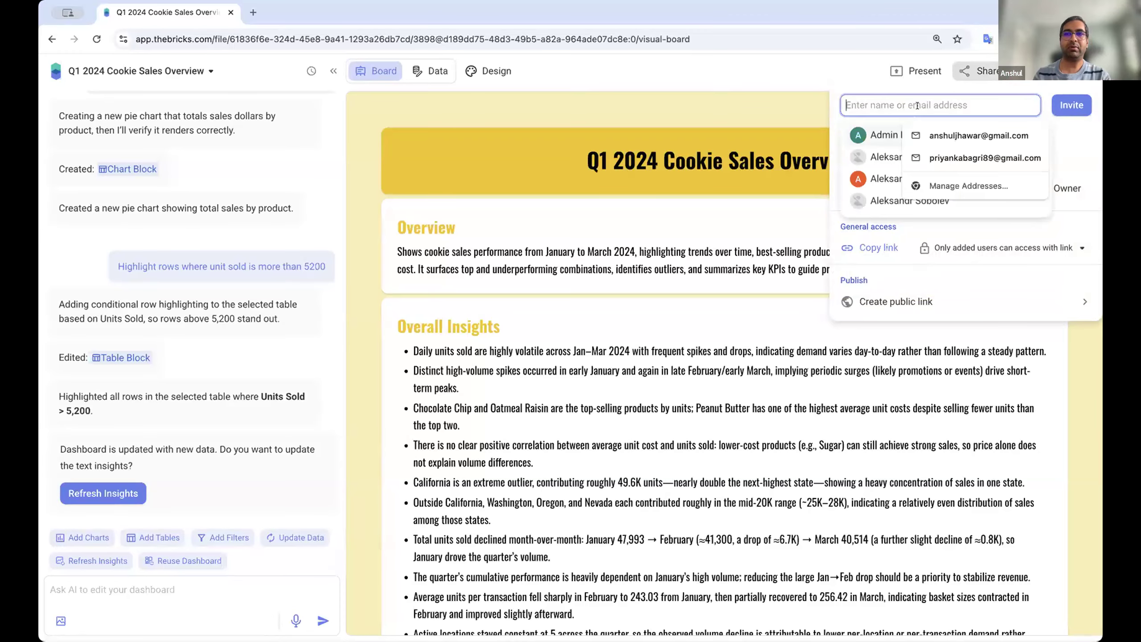
{"action": "left_click", "coordinate": [970, 136]}
{"action": "left_click", "coordinate": [1070, 106]}
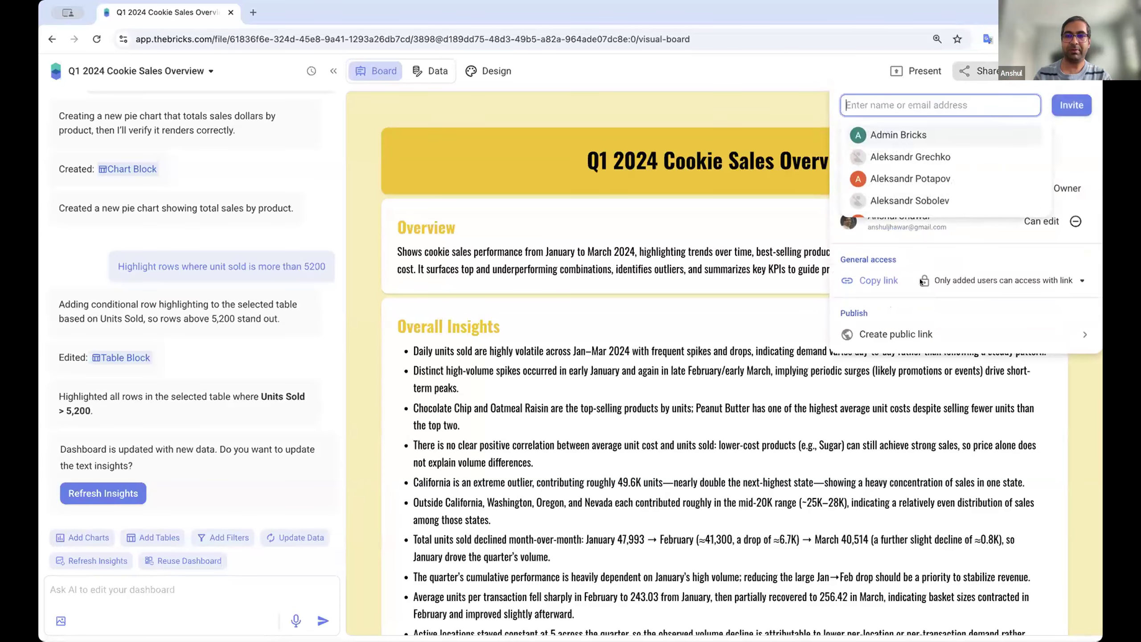
Step: Try the general access option "Any user with the link can edit" and restore "Only added users can access with link"
{"action": "left_click", "coordinate": [1006, 280]}
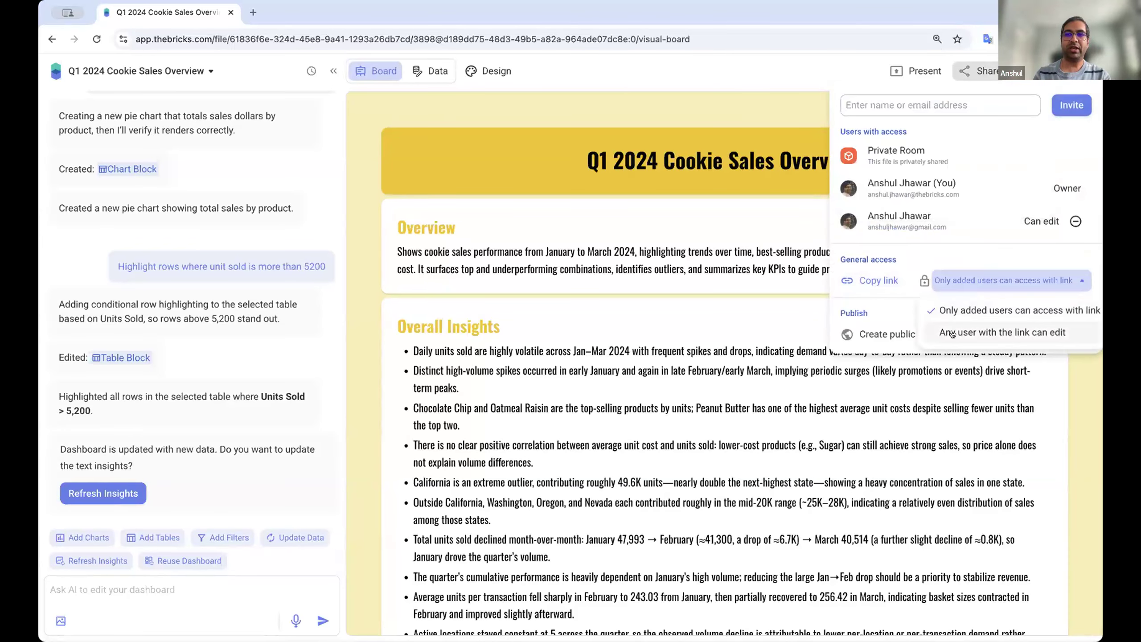
{"action": "left_click", "coordinate": [952, 333]}
{"action": "left_click", "coordinate": [996, 279]}
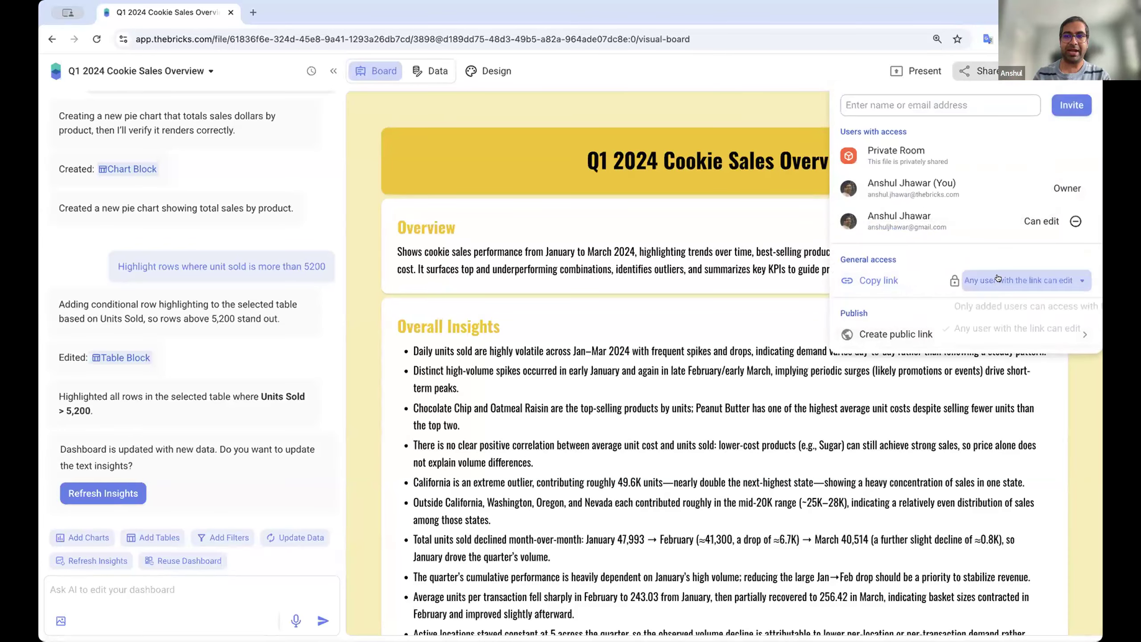
{"action": "left_click", "coordinate": [1020, 306]}
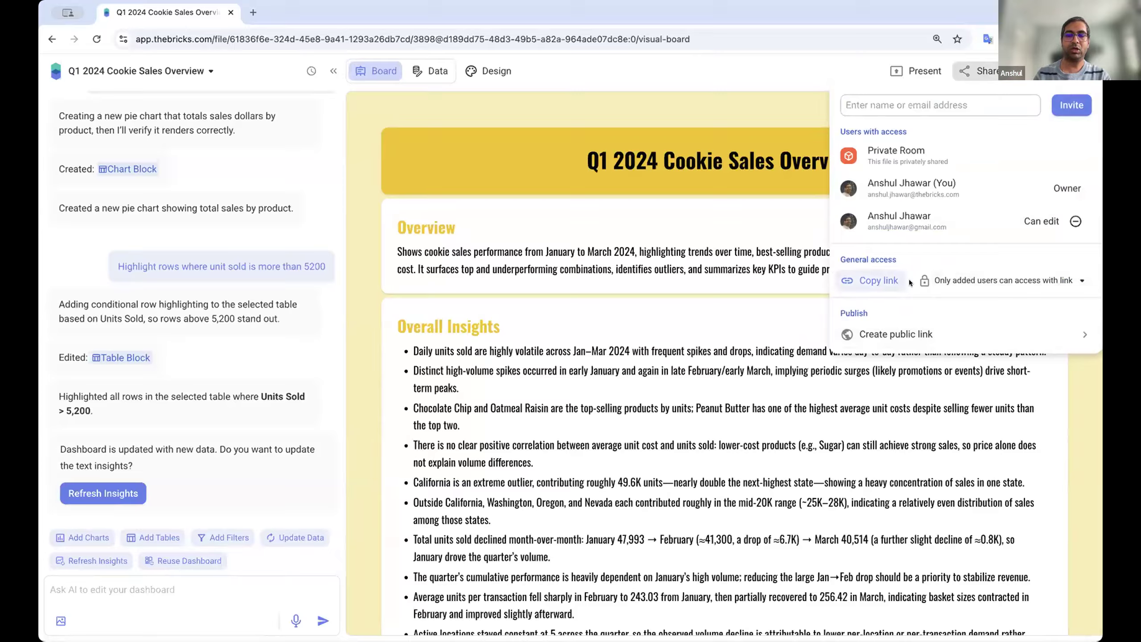
Step: Create a public link that publishes only the Dashboard page, and copy the link
{"action": "left_click", "coordinate": [914, 335]}
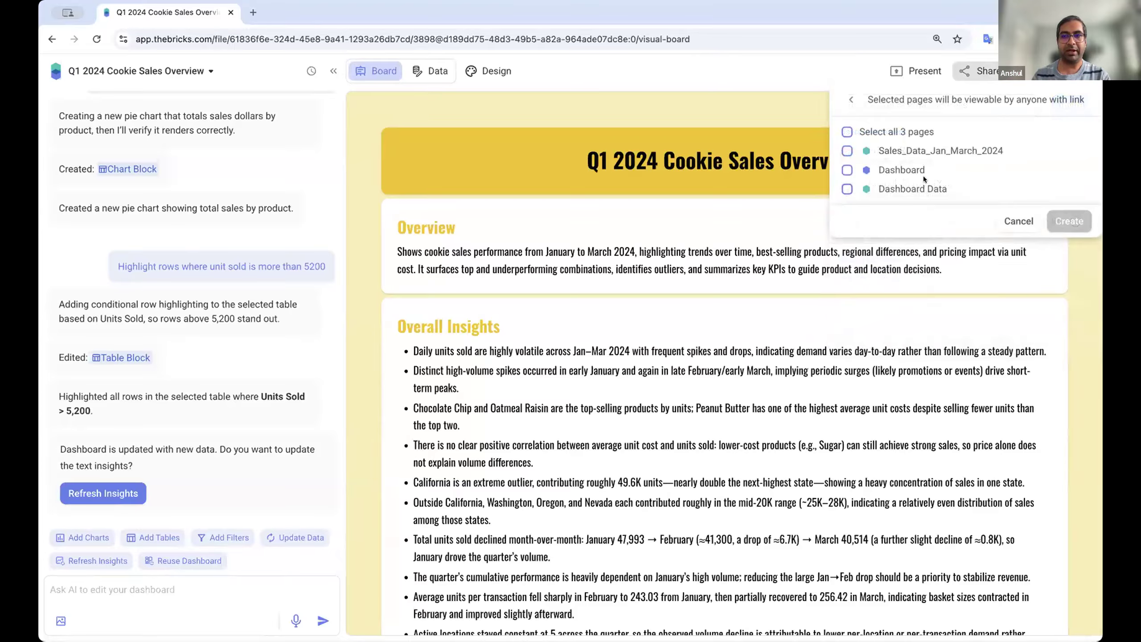
{"action": "left_click", "coordinate": [887, 170]}
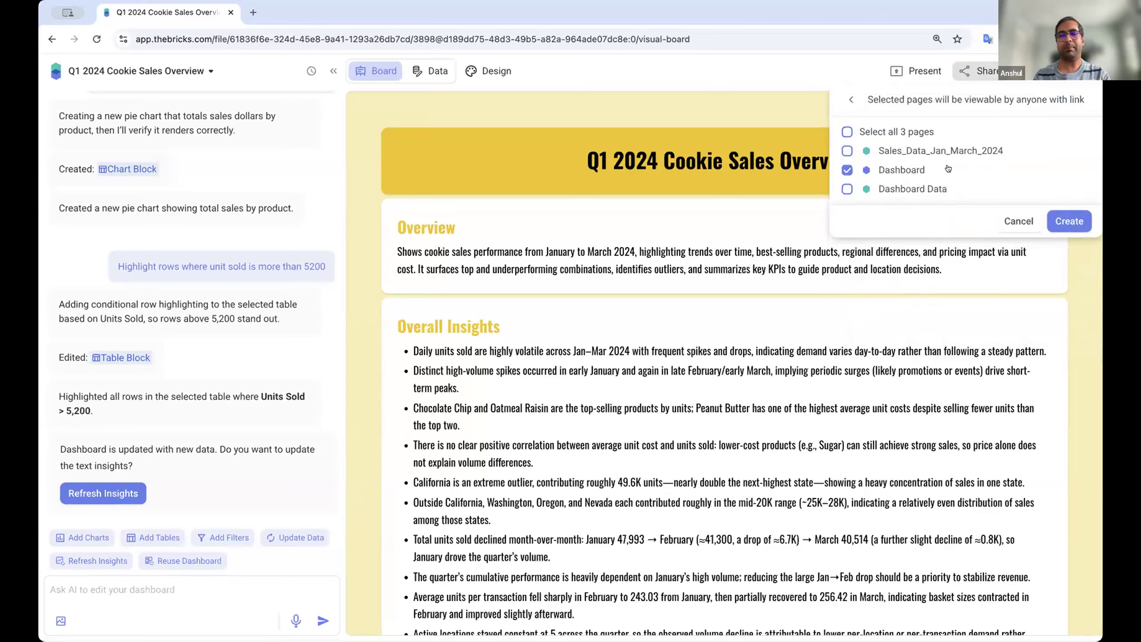
{"action": "left_click", "coordinate": [1065, 220]}
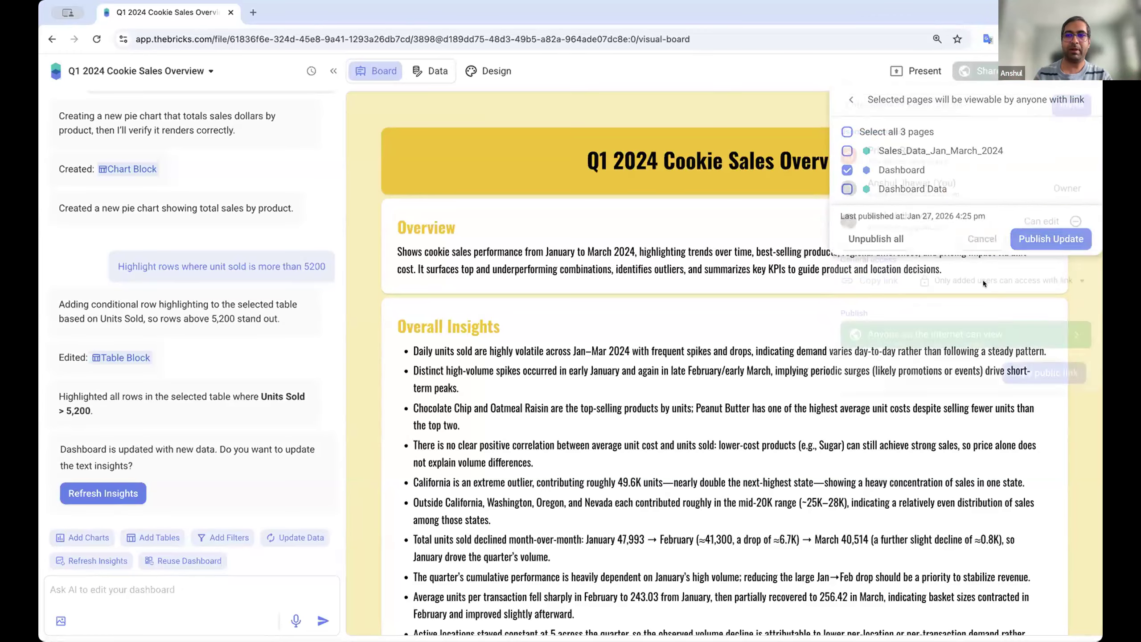
{"action": "left_click", "coordinate": [1038, 372]}
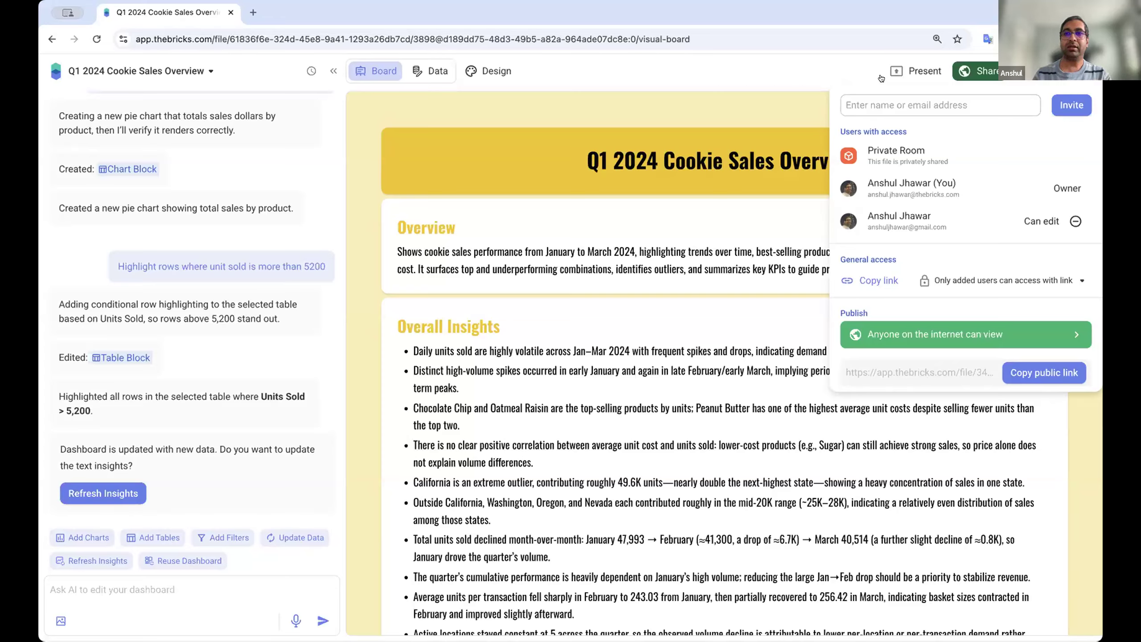
Step: Reopen the publishing settings from the sharing options and unpublish all pages
{"action": "left_click", "coordinate": [866, 72]}
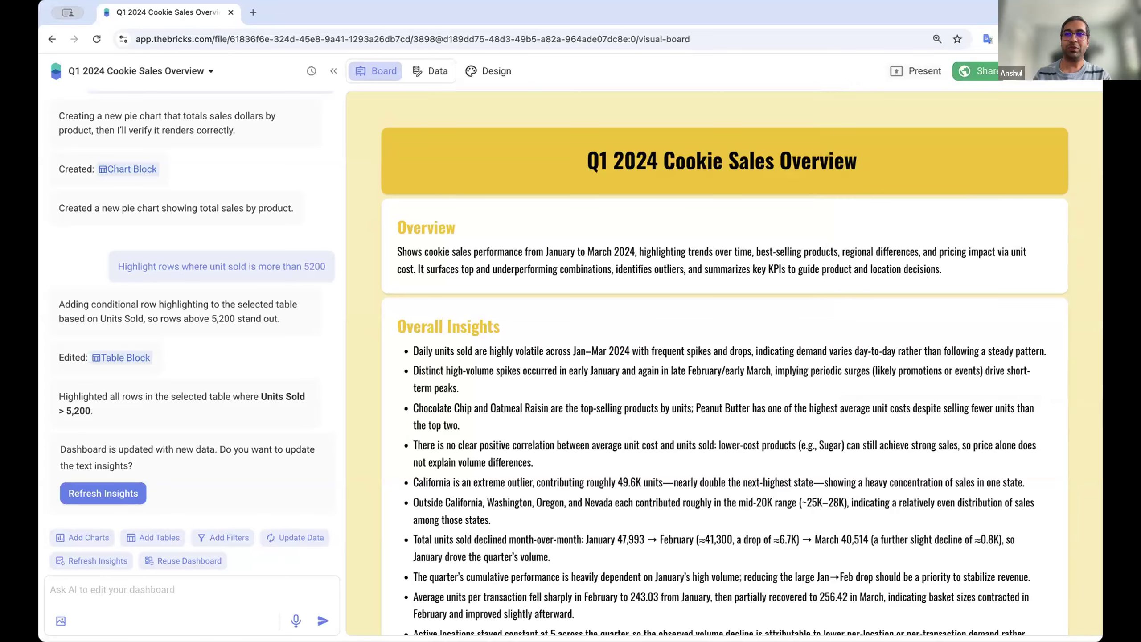
{"action": "left_click", "coordinate": [973, 70]}
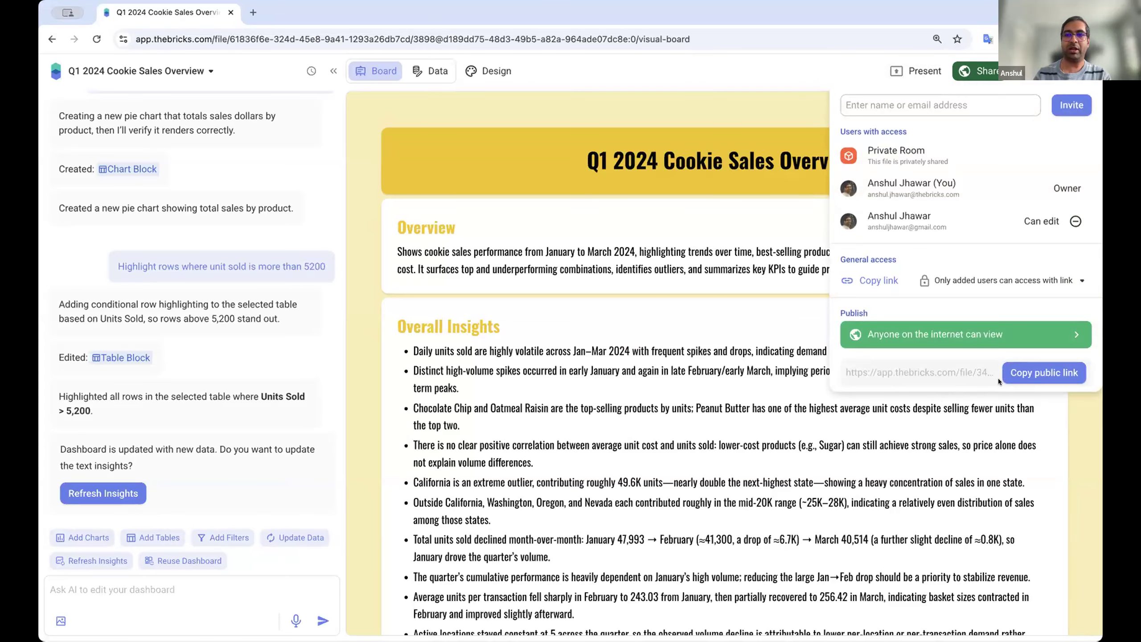
{"action": "left_click", "coordinate": [934, 333]}
{"action": "left_click", "coordinate": [876, 239]}
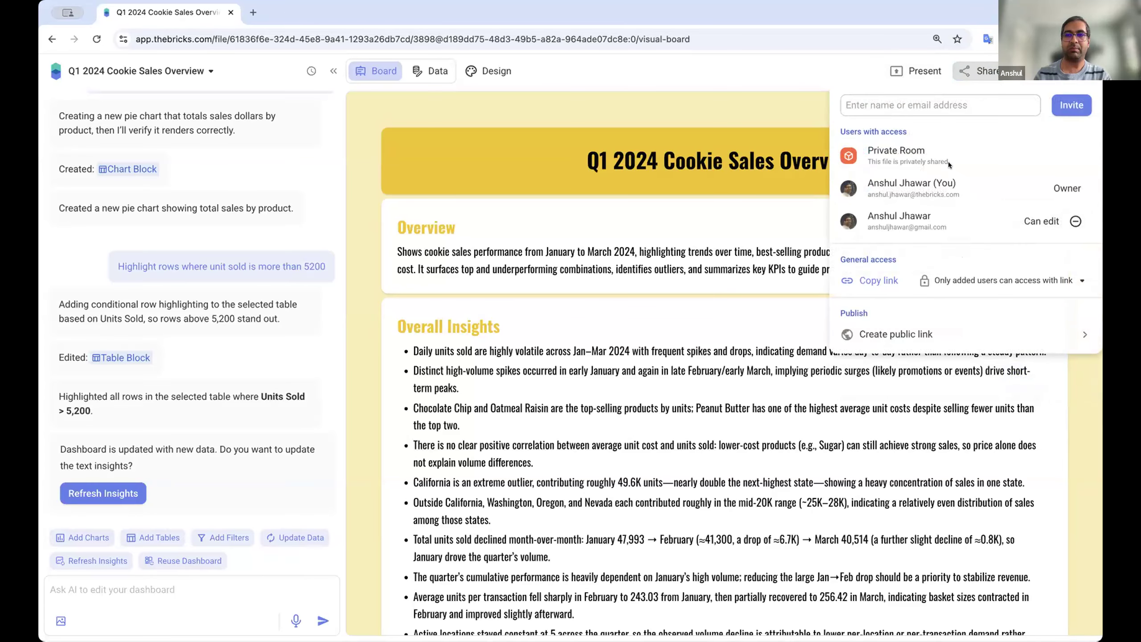
Step: Check the export formats offered for the board without exporting, leaving no block selected
{"action": "left_click", "coordinate": [1041, 72]}
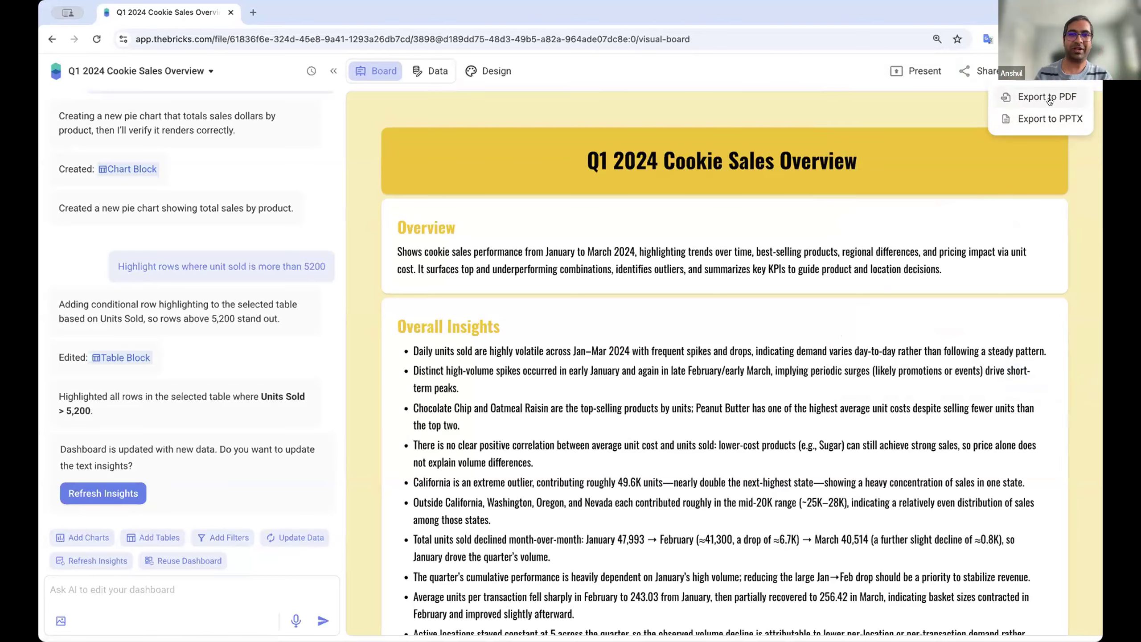
{"action": "left_click", "coordinate": [781, 368]}
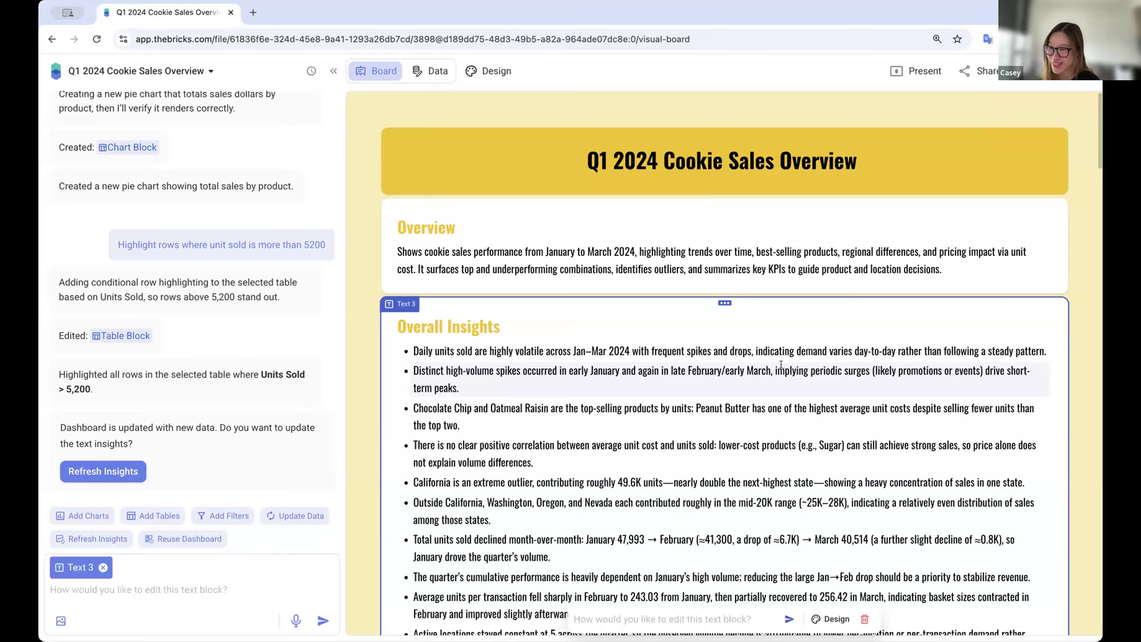
{"action": "left_click", "coordinate": [783, 368]}
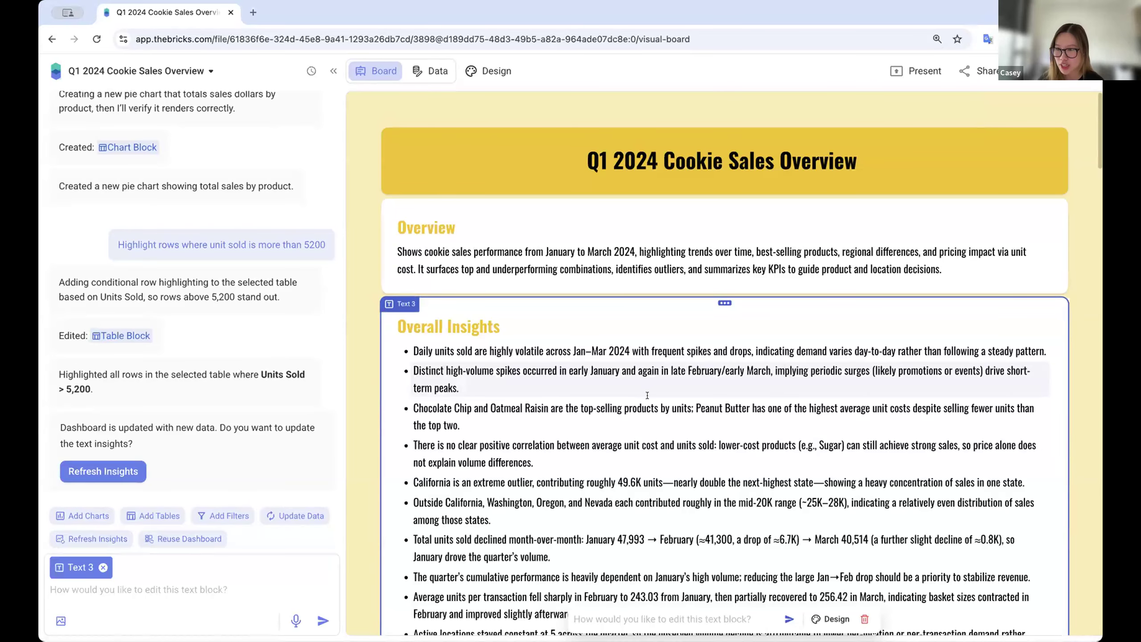
{"action": "left_click", "coordinate": [353, 295]}
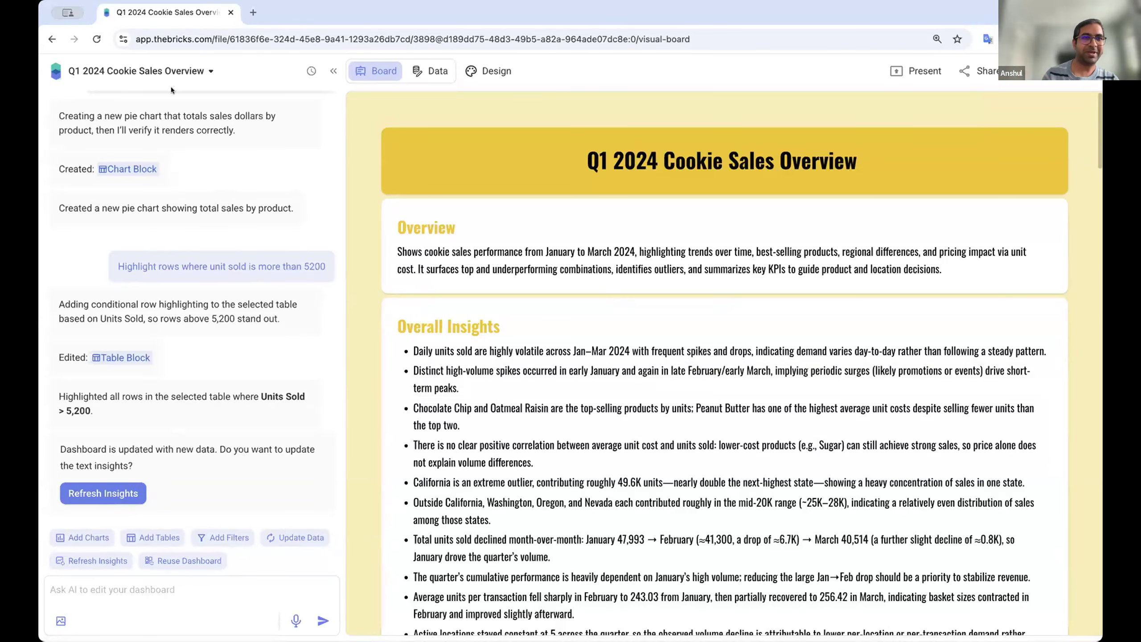
Step: Go to the home page and attach Sales_Data_Jan_March_2024.csv and Sales_Data_April_2024.csv for a new dashboard
{"action": "left_click", "coordinate": [135, 71]}
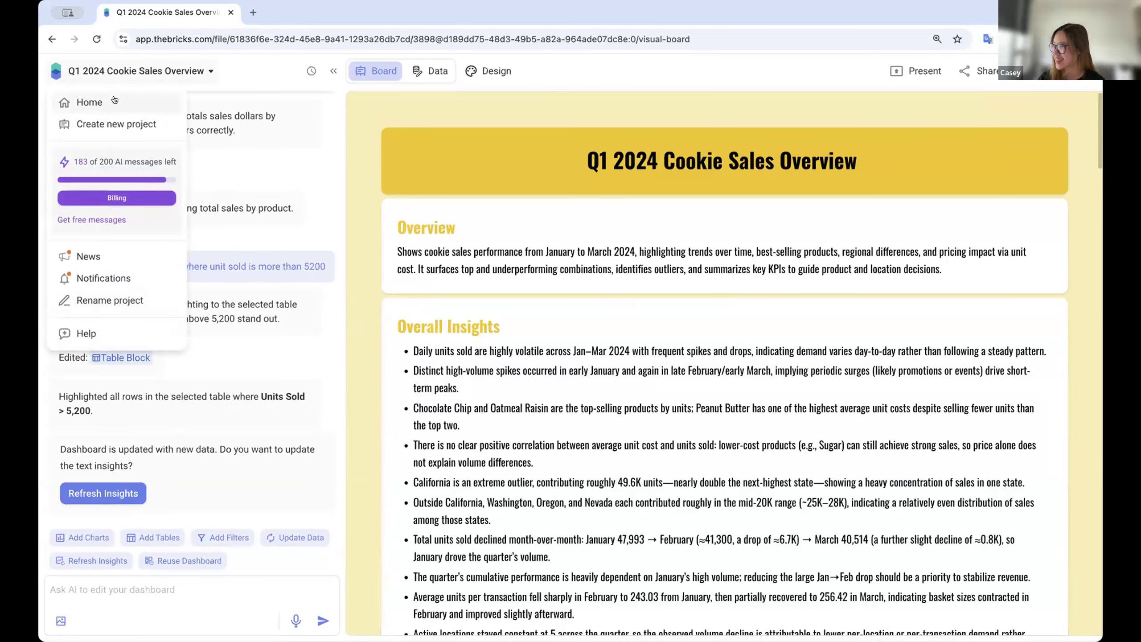
{"action": "left_click", "coordinate": [115, 99]}
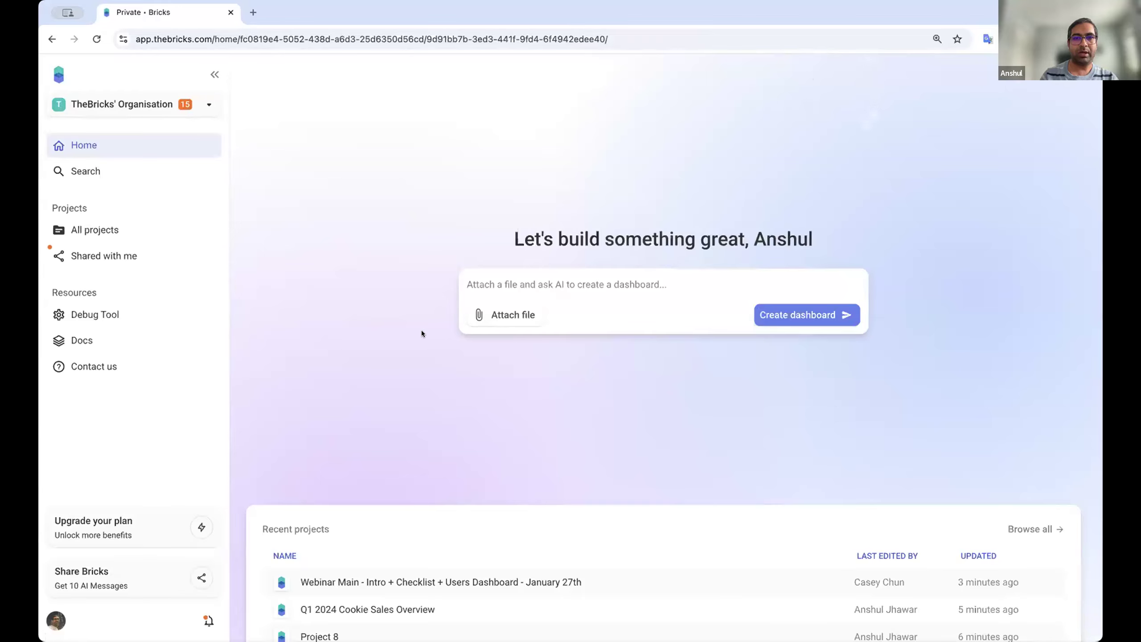
{"action": "left_click", "coordinate": [503, 313]}
{"action": "left_click", "coordinate": [521, 341]}
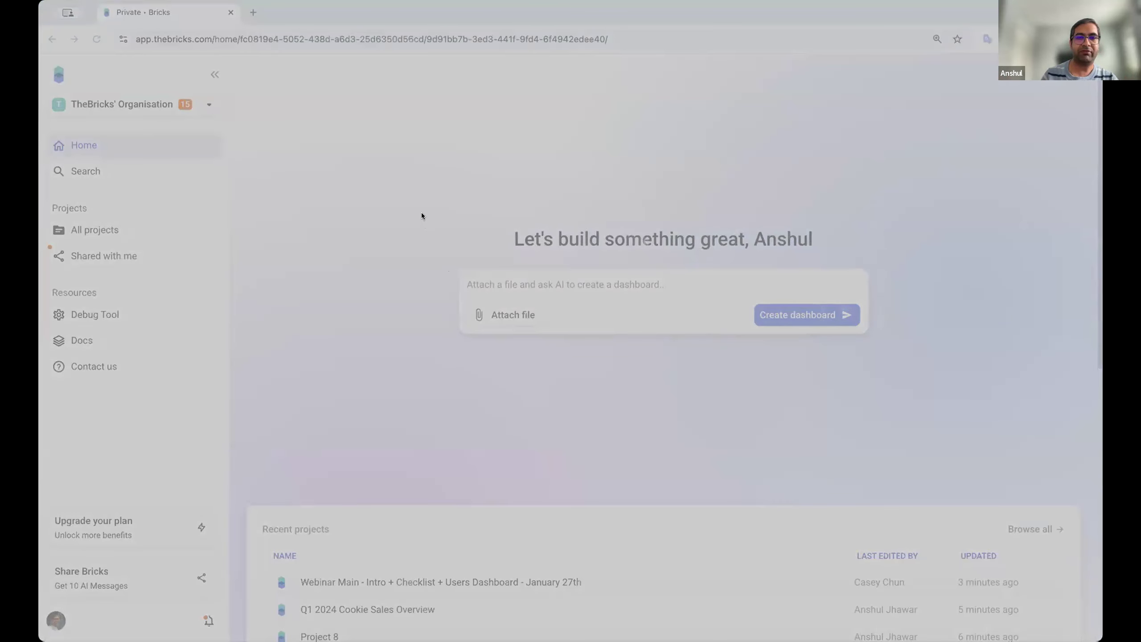
{"action": "left_click", "coordinate": [874, 489]}
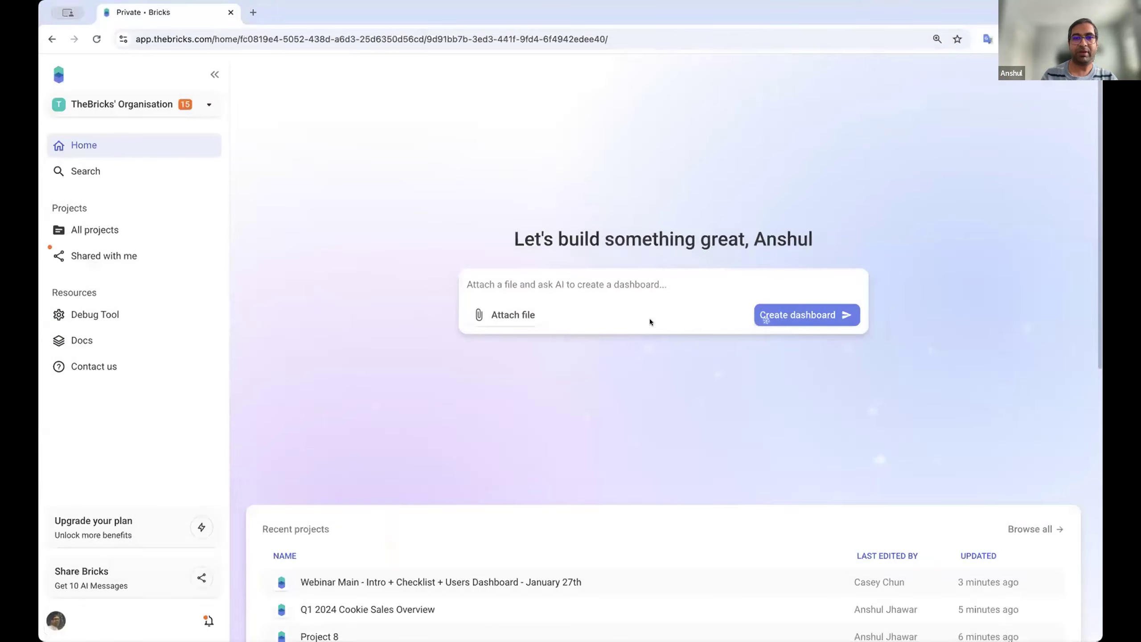
Step: Enter the prompt "Compare sales across different months" for the new dashboard and select its text
{"action": "left_click", "coordinate": [593, 286]}
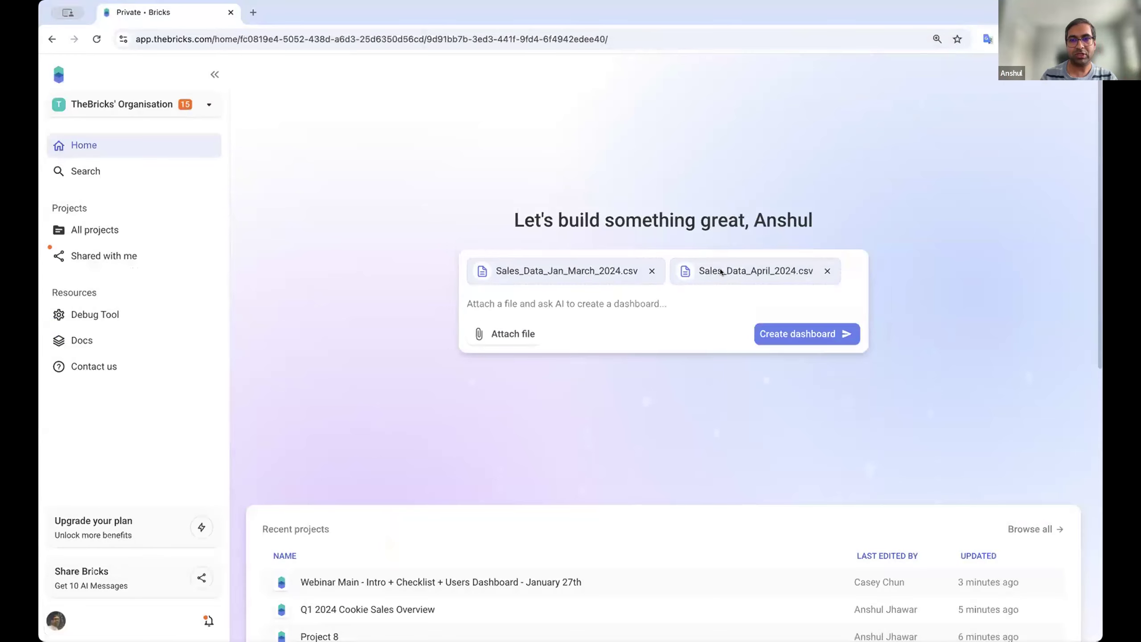
{"action": "type", "text": "Com"}
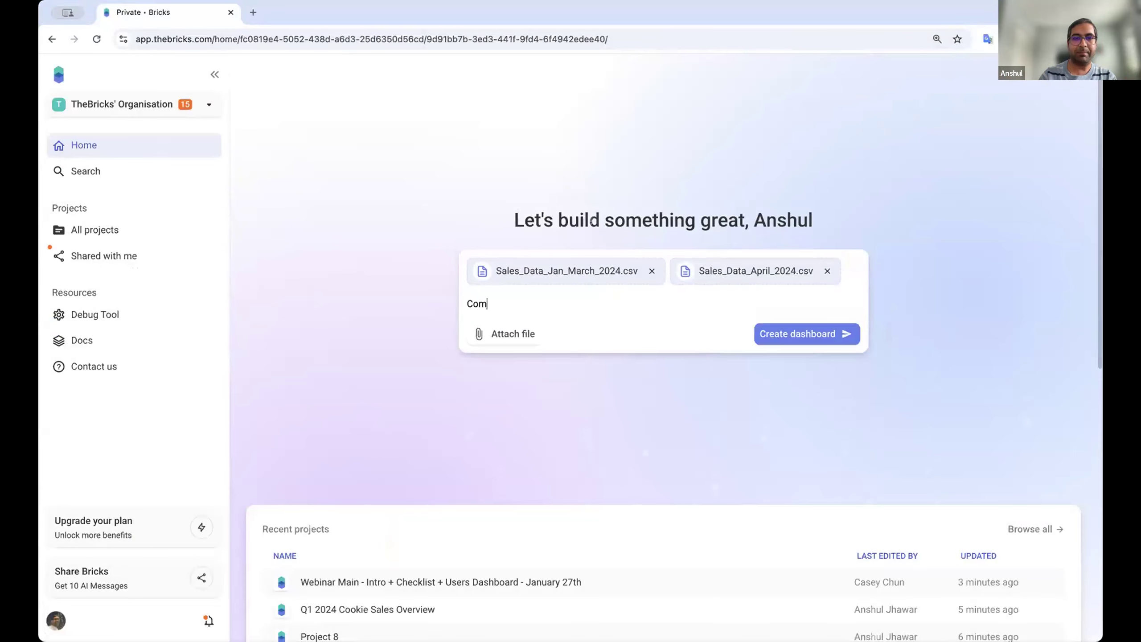
{"action": "type", "text": "pare sales across d"}
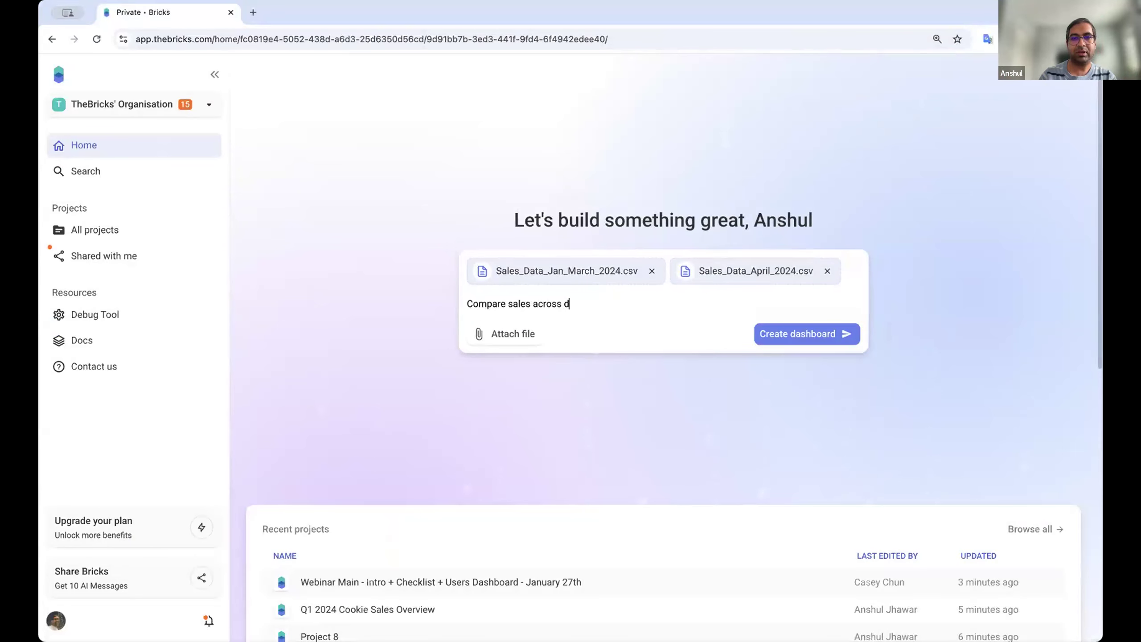
{"action": "type", "text": "ifferent months"}
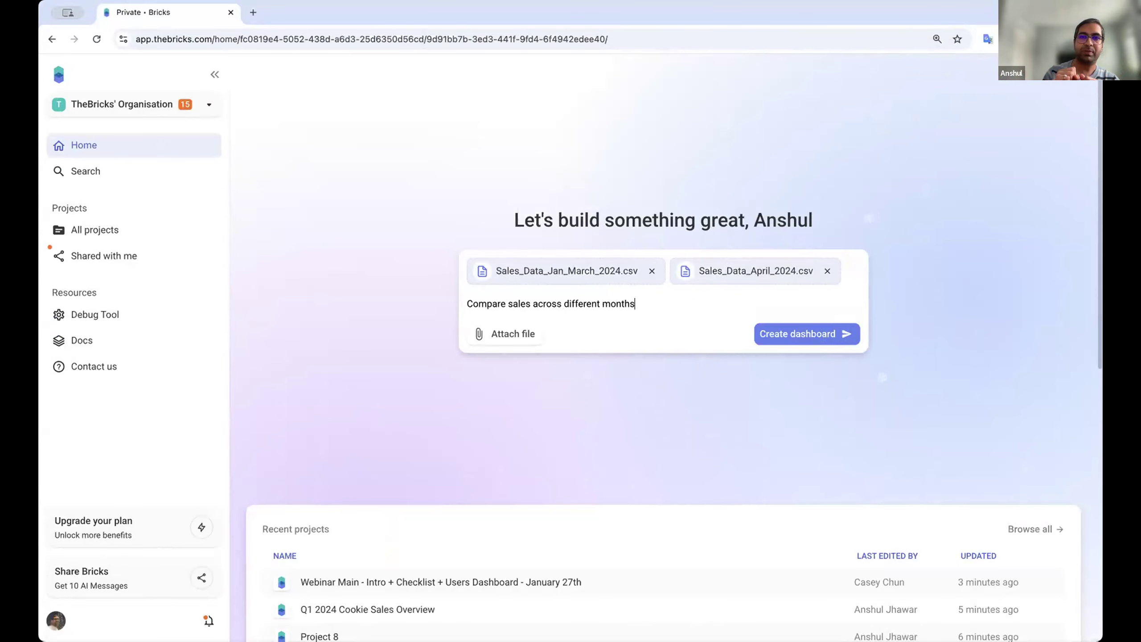
{"action": "triple_click", "coordinate": [577, 297]}
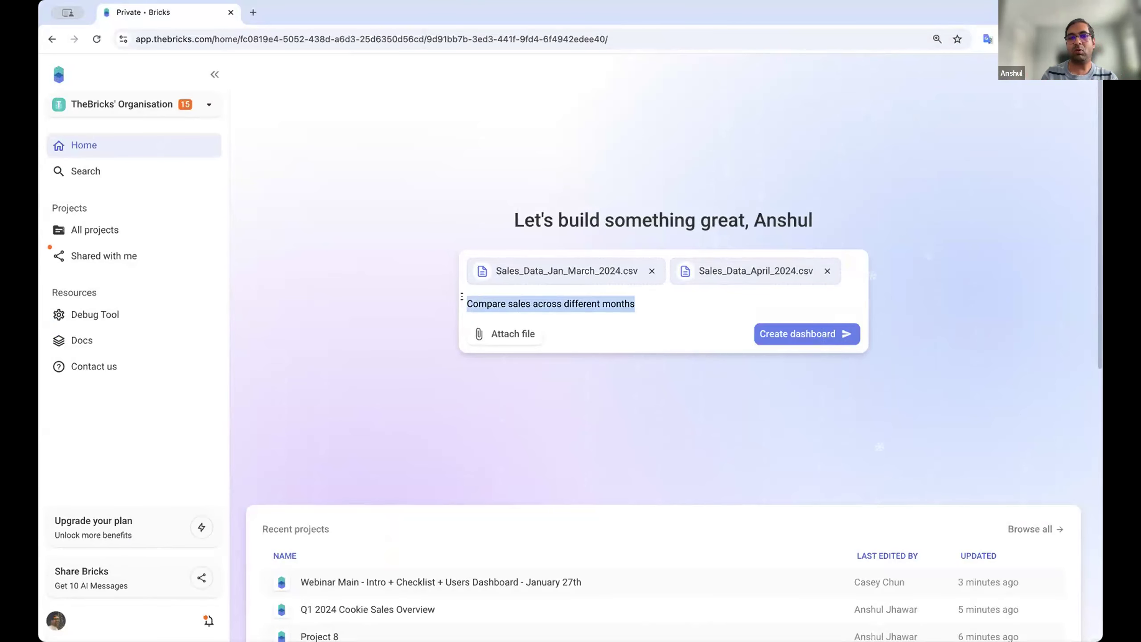
Step: Create the dashboard from the two attached sales files with the month comparison prompt
{"action": "left_click", "coordinate": [576, 297]}
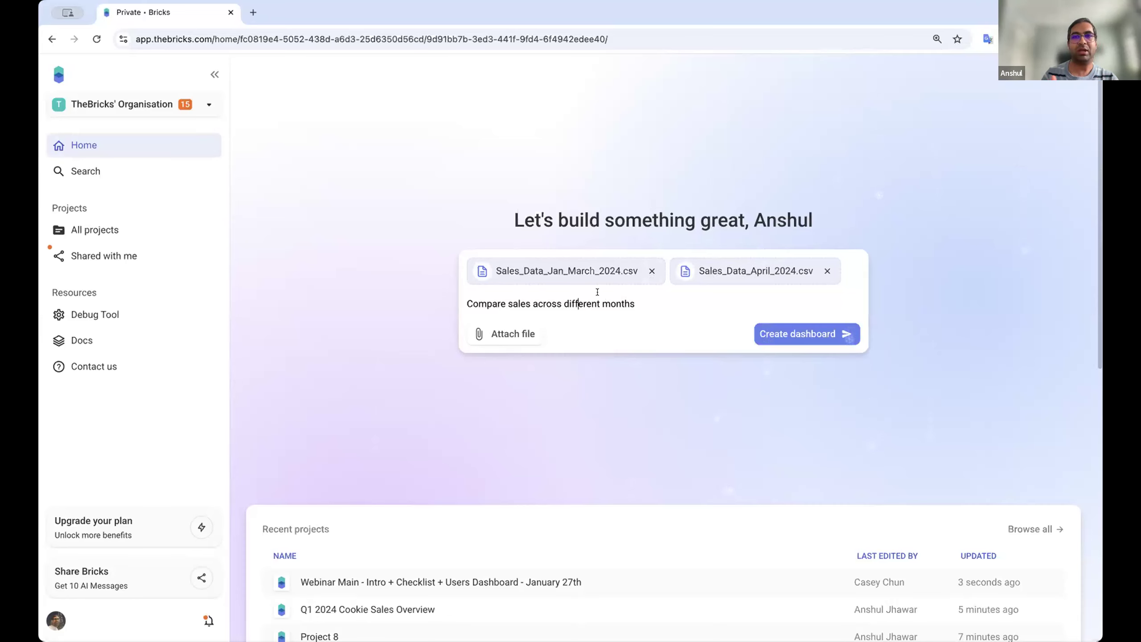
{"action": "left_click", "coordinate": [782, 333]}
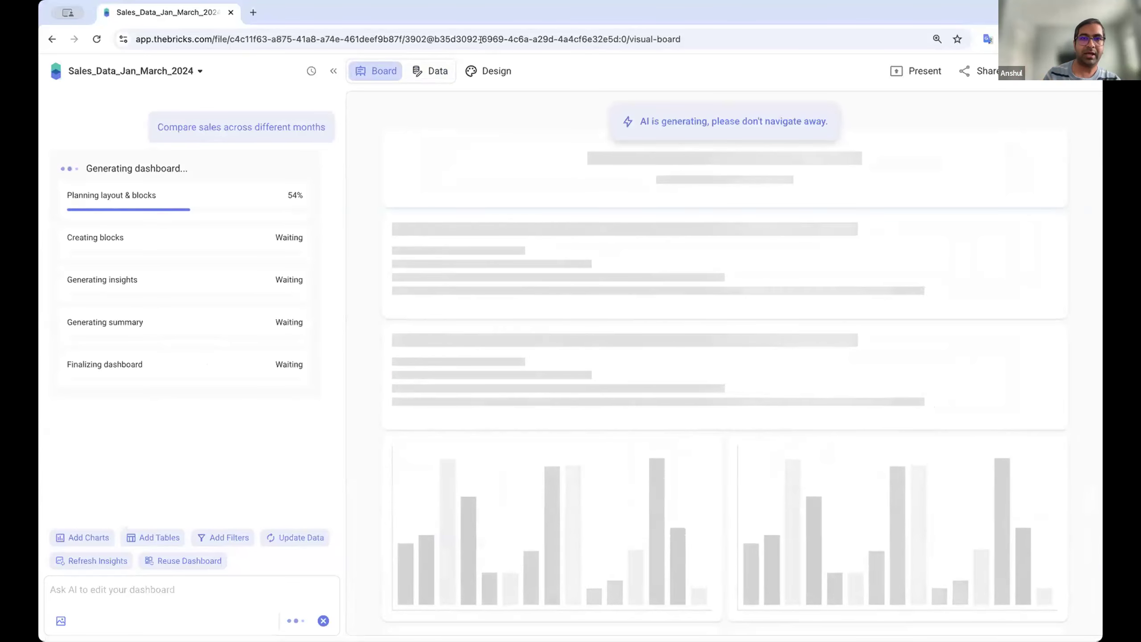
{"action": "left_click", "coordinate": [430, 70]}
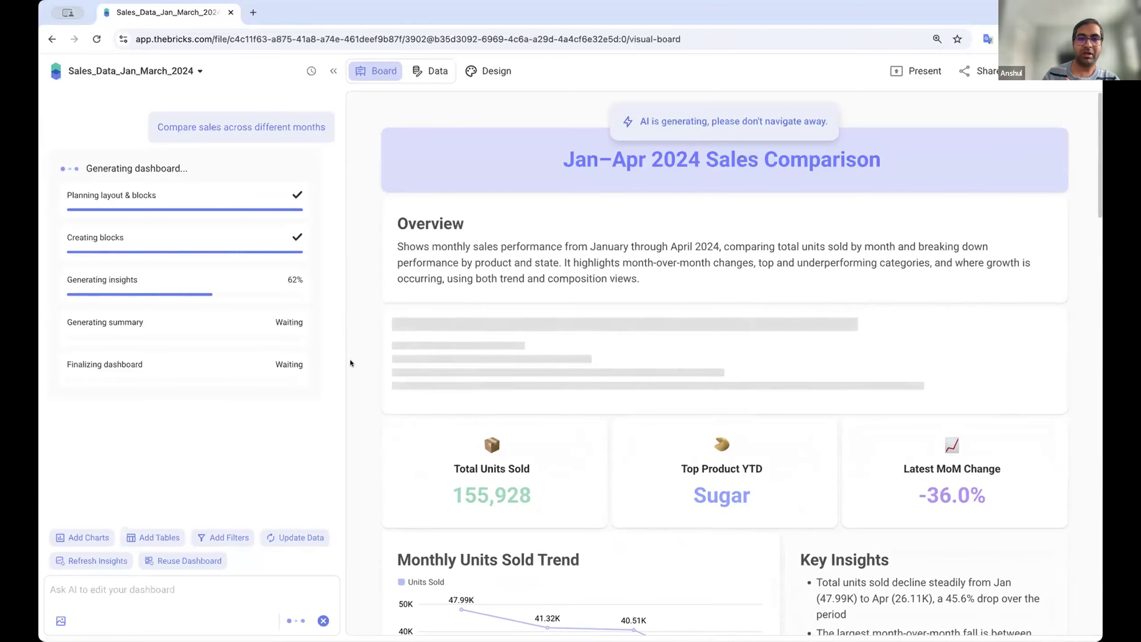
Step: Review the charts and key insights of the generated Jan–Apr 2024 Sales Comparison dashboard and dismiss the feedback request
{"action": "scroll", "coordinate": [349, 359], "scroll_direction": "down", "scroll_amount": 5}
{"action": "scroll", "coordinate": [350, 362], "scroll_direction": "down", "scroll_amount": 1}
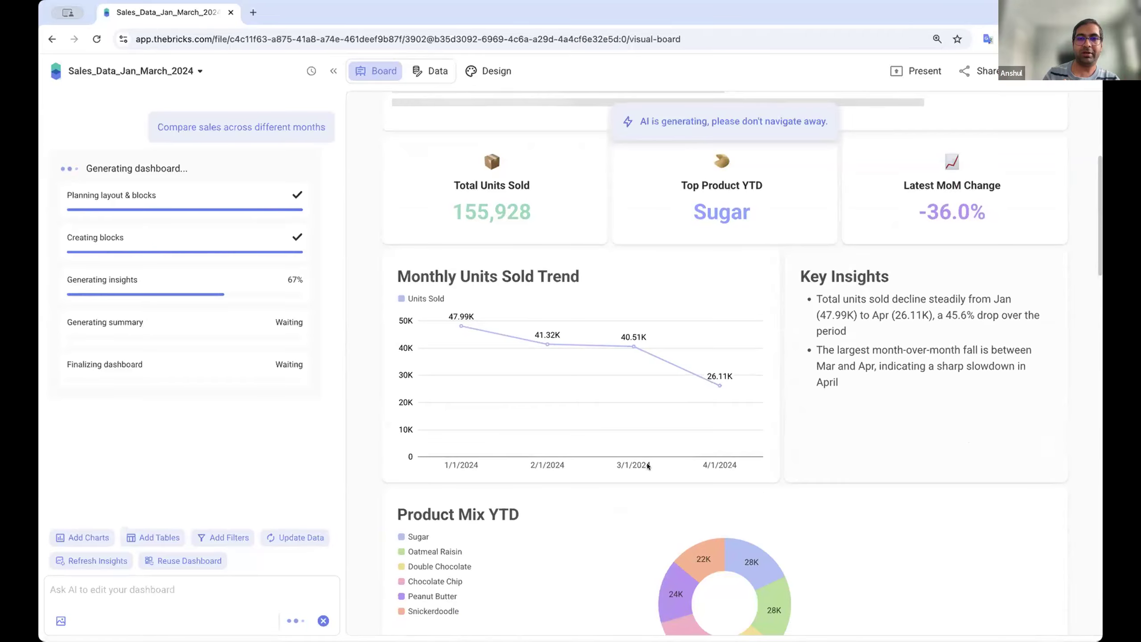
{"action": "scroll", "coordinate": [631, 450], "scroll_direction": "down", "scroll_amount": 8}
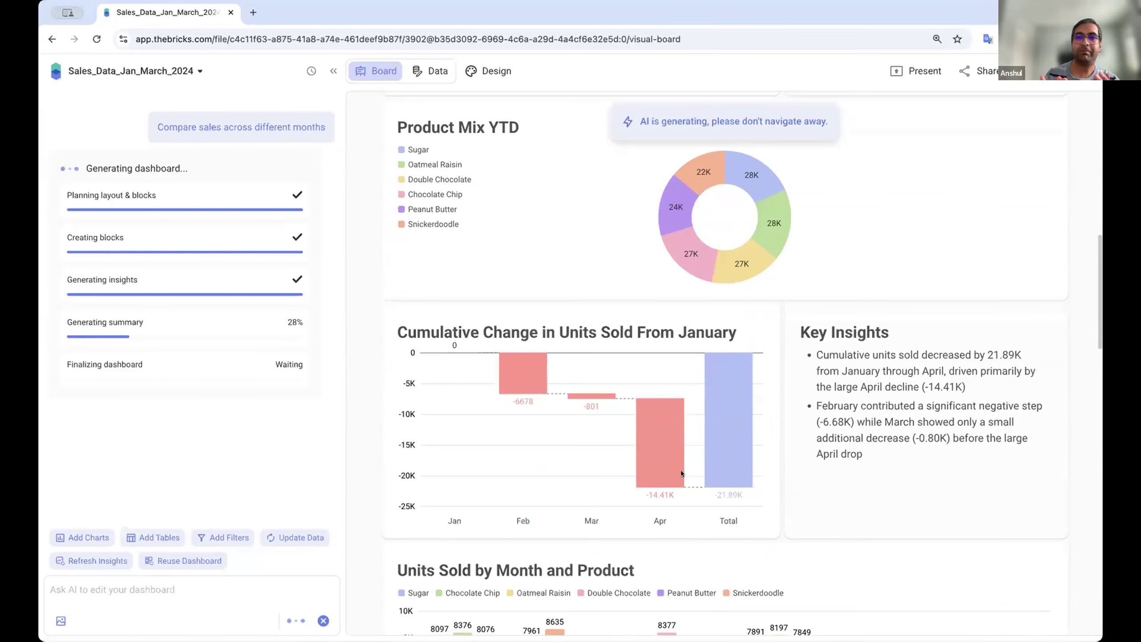
{"action": "scroll", "coordinate": [681, 470], "scroll_direction": "down", "scroll_amount": 7}
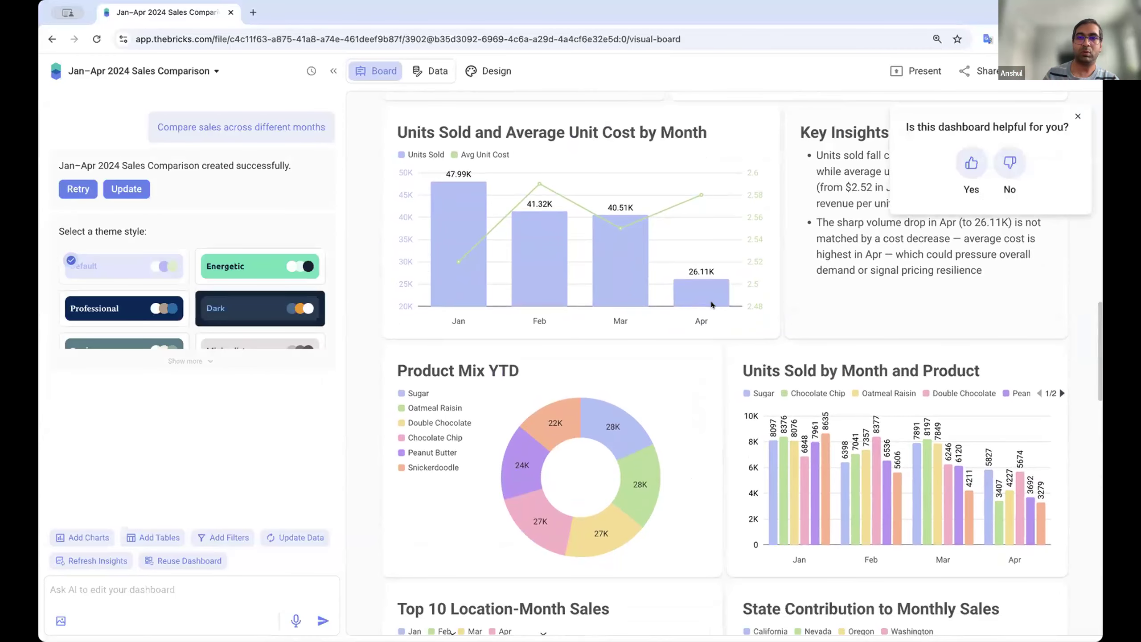
{"action": "left_click", "coordinate": [1077, 116]}
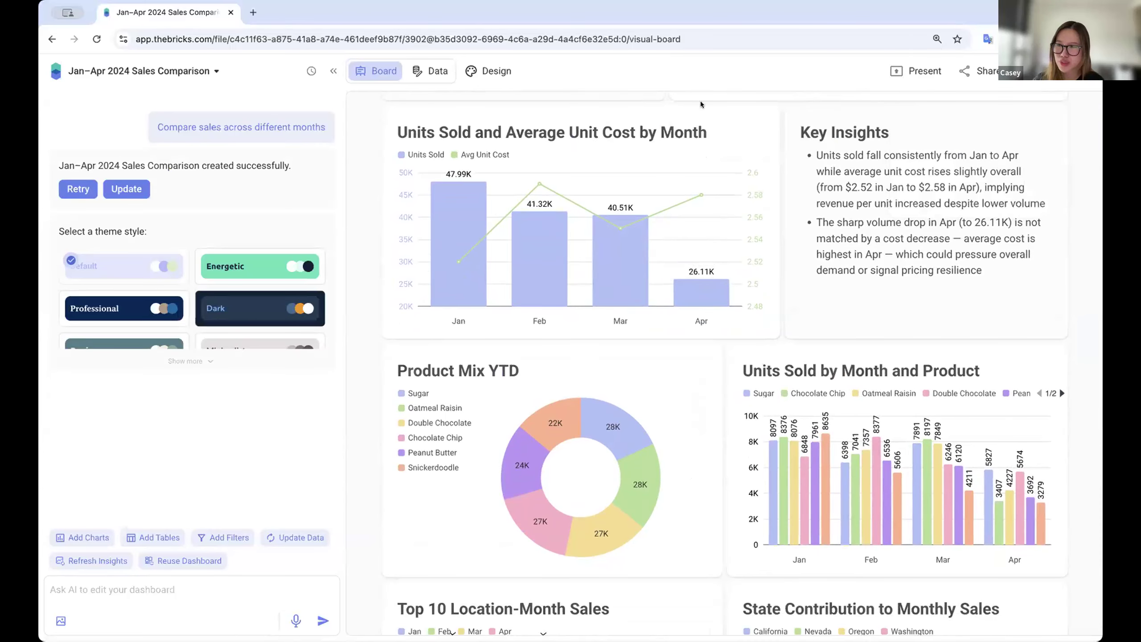
{"action": "scroll", "coordinate": [427, 237], "scroll_direction": "up", "scroll_amount": 10}
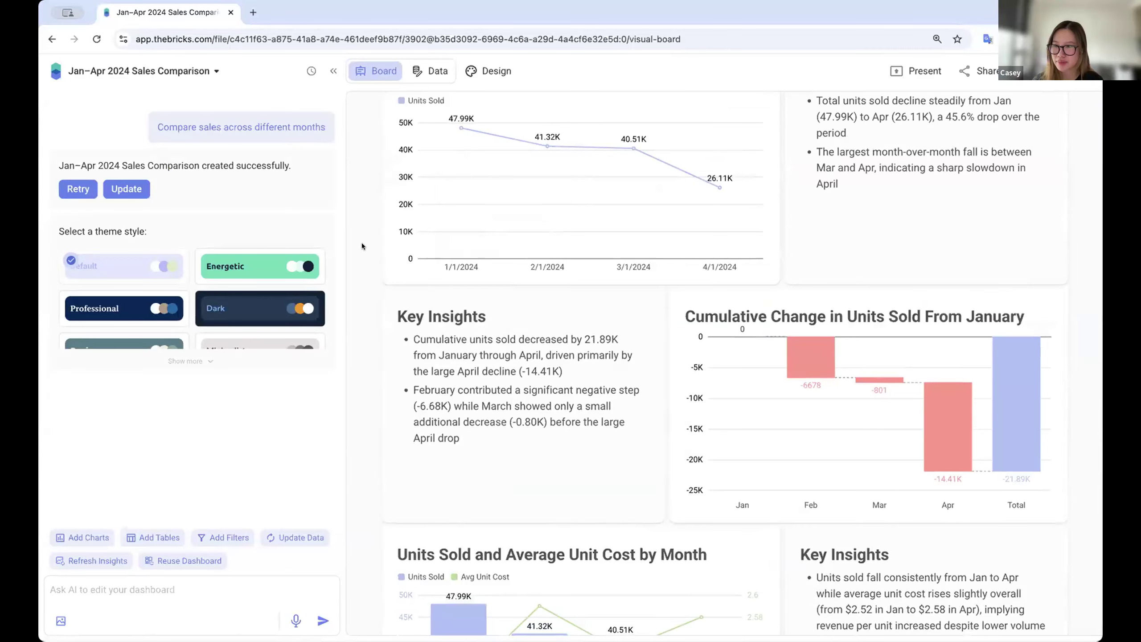
{"action": "scroll", "coordinate": [362, 243], "scroll_direction": "up", "scroll_amount": 2}
{"action": "scroll", "coordinate": [362, 243], "scroll_direction": "up", "scroll_amount": 3}
{"action": "scroll", "coordinate": [360, 308], "scroll_direction": "down", "scroll_amount": 1}
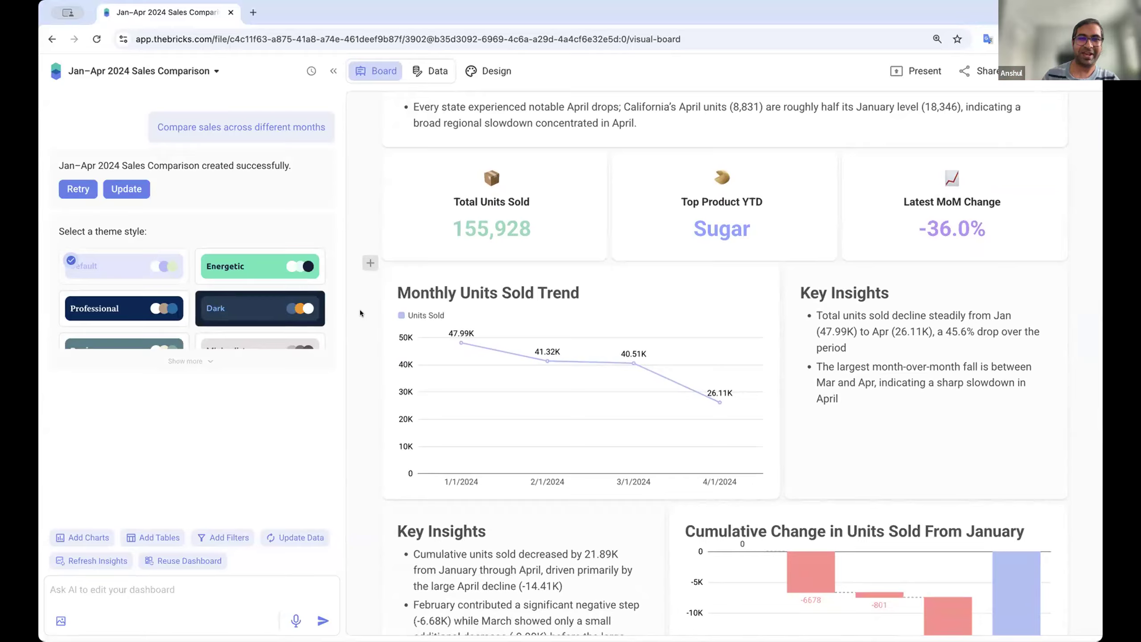
Step: Return to the home page, open the Q1 2024 Cookie Sales Overview project and inspect its Units Sold by Product chart
{"action": "left_click", "coordinate": [168, 70]}
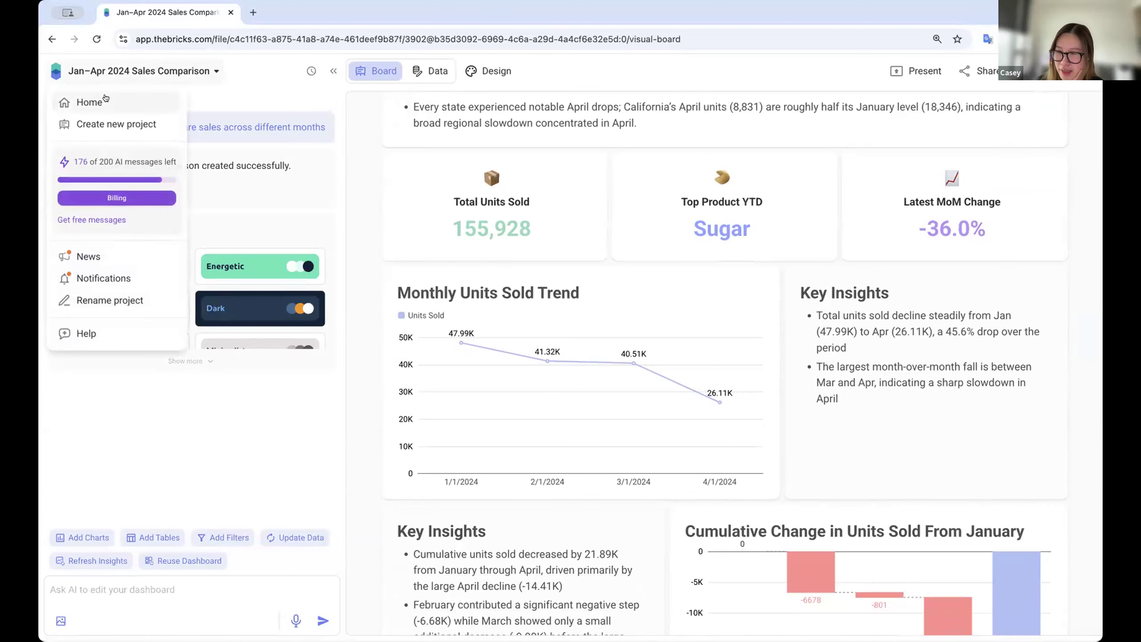
{"action": "left_click", "coordinate": [105, 99]}
{"action": "scroll", "coordinate": [314, 404], "scroll_direction": "down", "scroll_amount": 5}
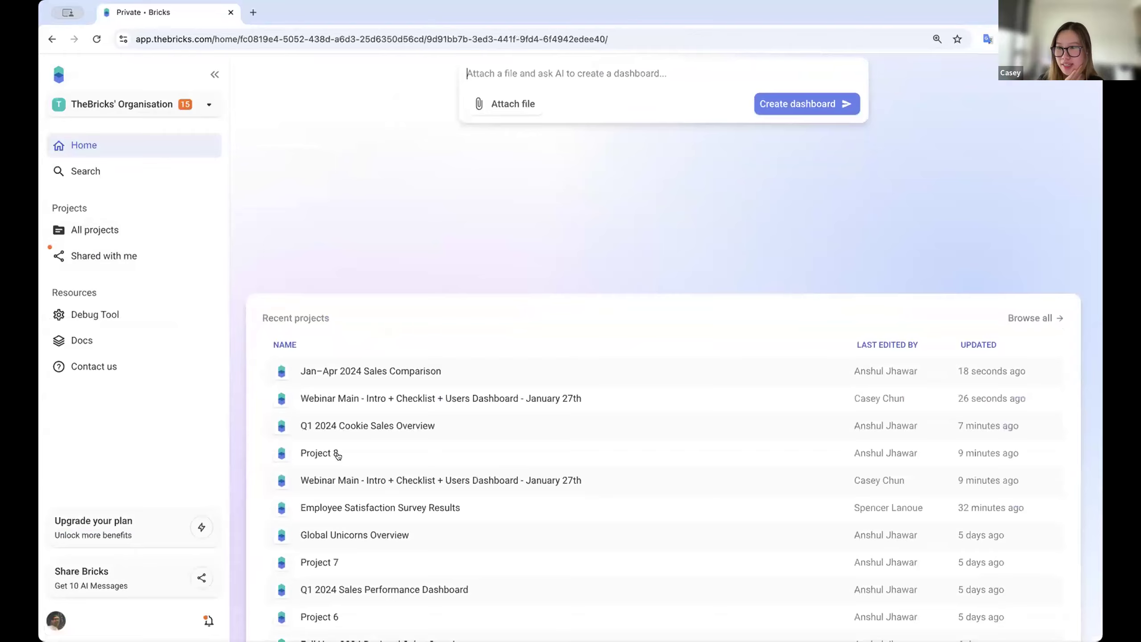
{"action": "left_click", "coordinate": [384, 425]}
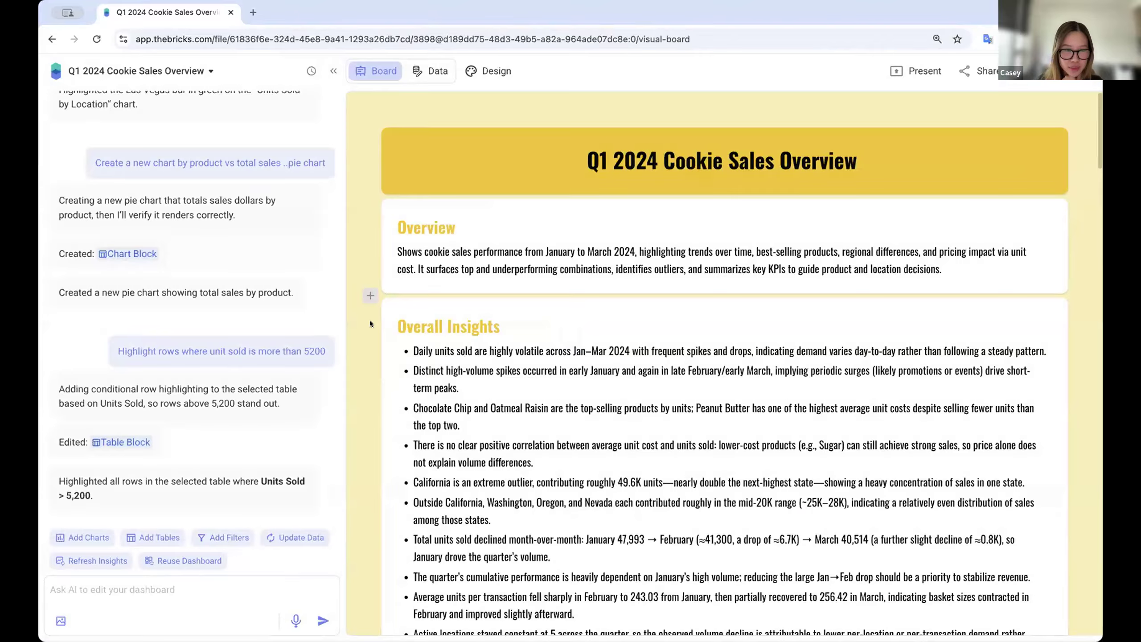
{"action": "scroll", "coordinate": [419, 442], "scroll_direction": "down", "scroll_amount": 8}
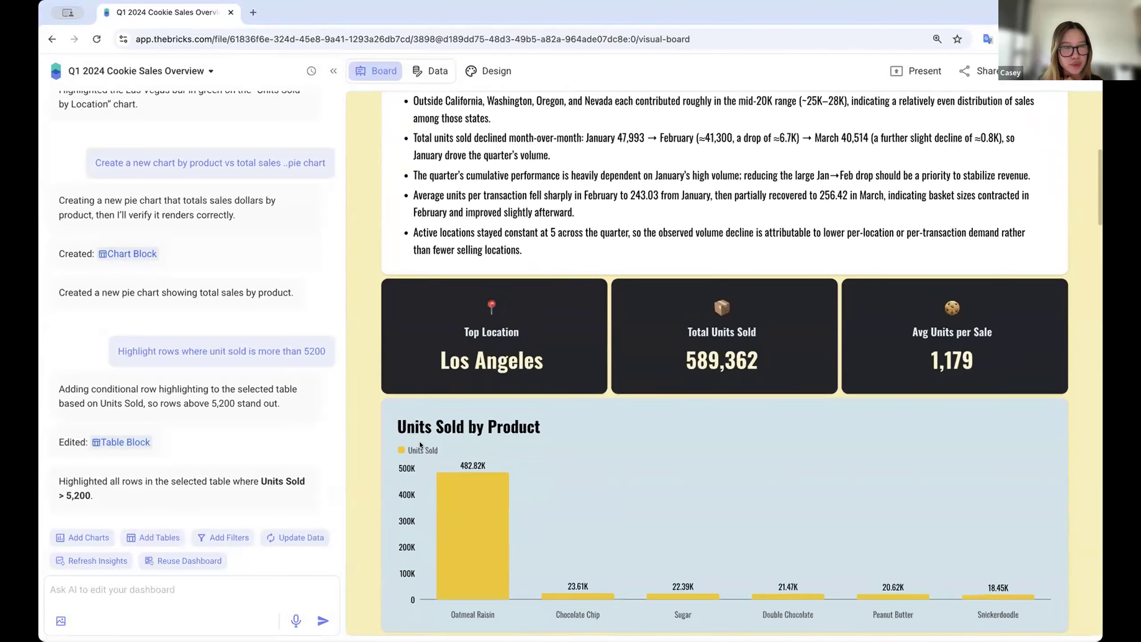
{"action": "scroll", "coordinate": [419, 441], "scroll_direction": "down", "scroll_amount": 1}
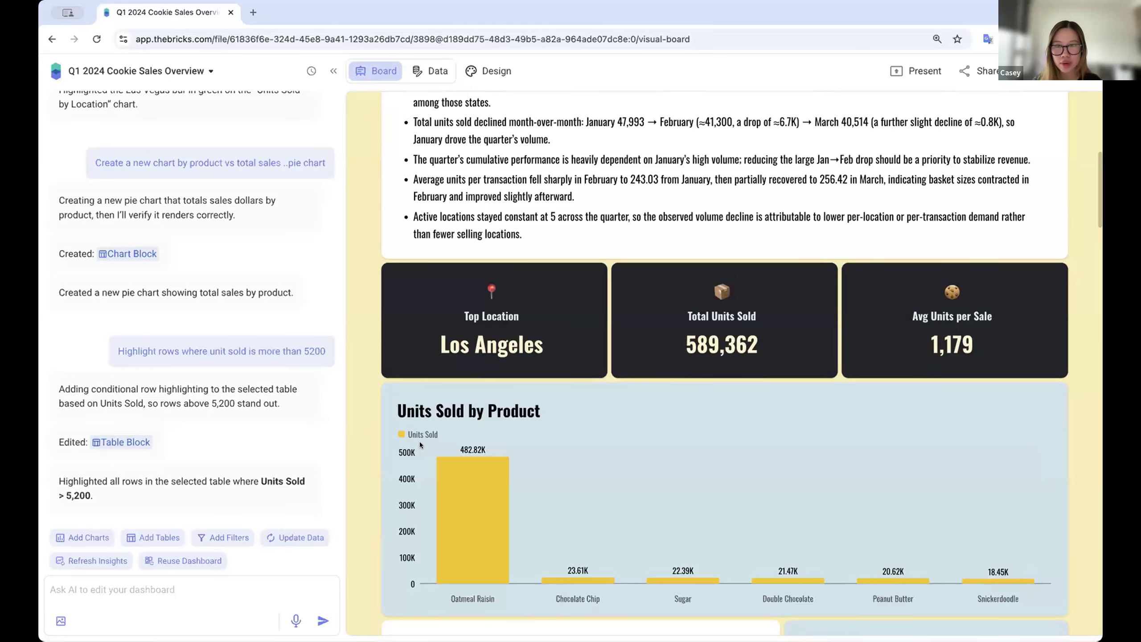
{"action": "left_click", "coordinate": [423, 69]}
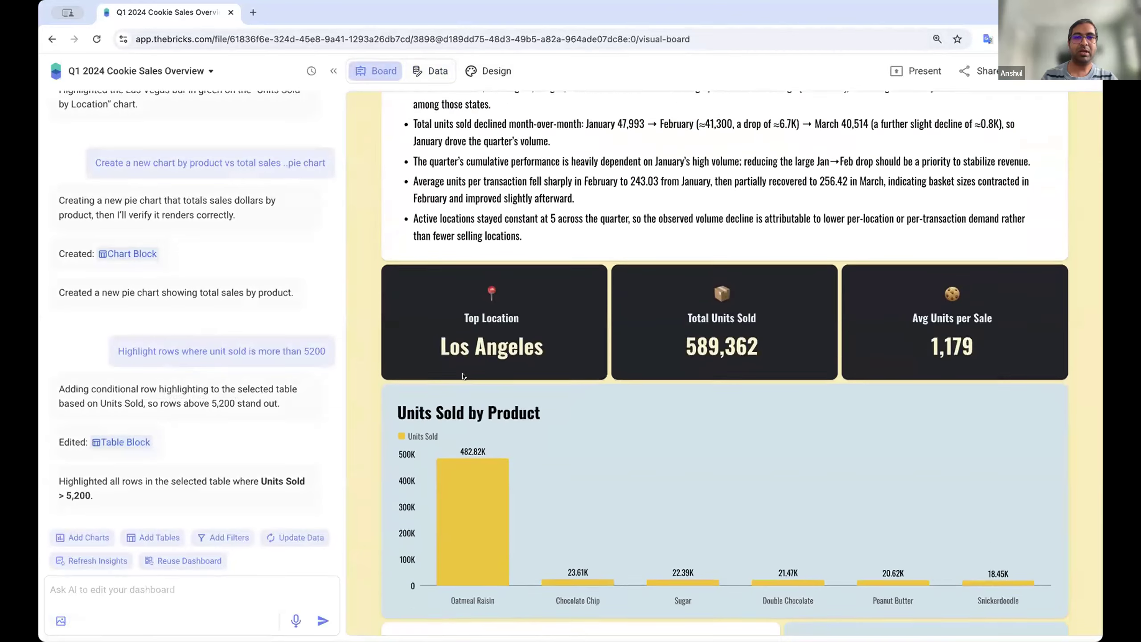
{"action": "scroll", "coordinate": [530, 431], "scroll_direction": "down", "scroll_amount": 1}
{"action": "mouse_move", "coordinate": [529, 431]}
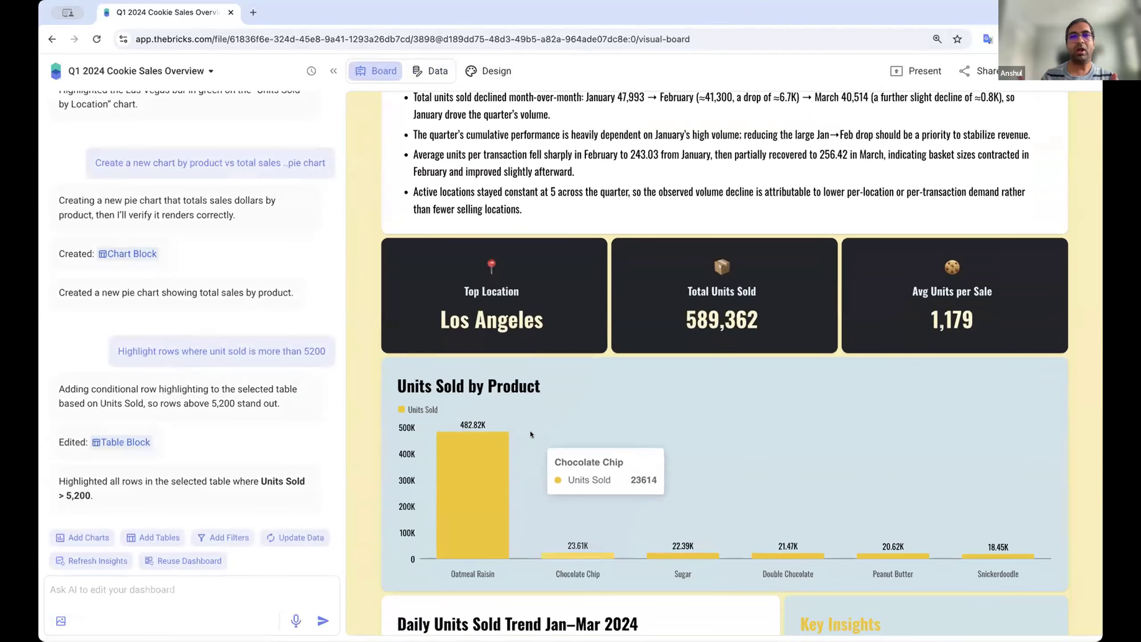
{"action": "mouse_move", "coordinate": [472, 530]}
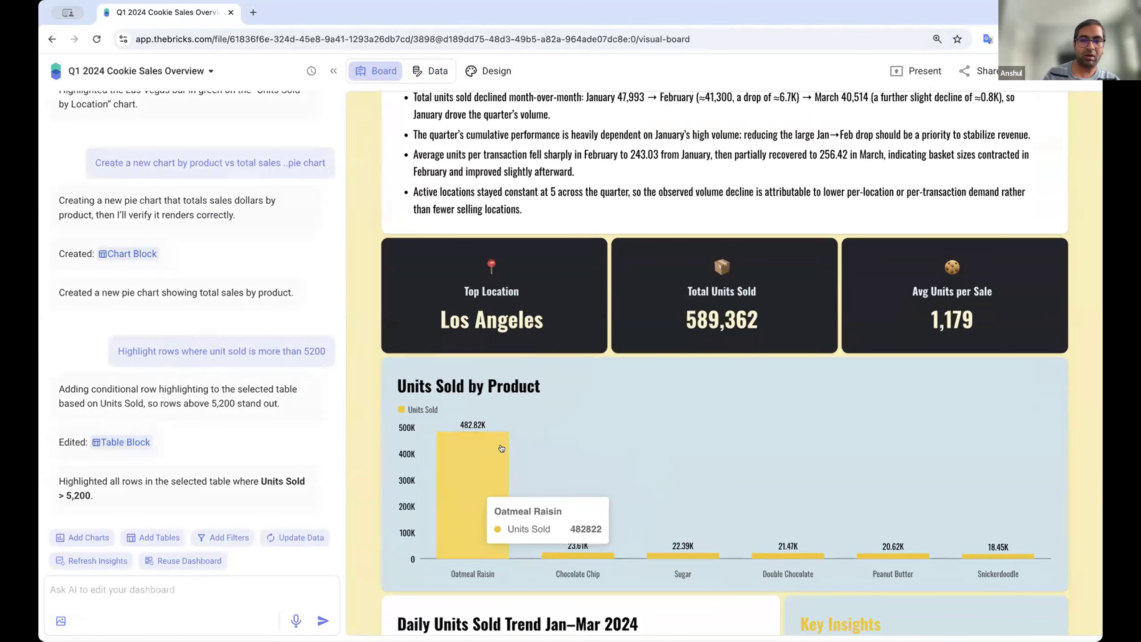
Step: Set Units Sold to 460 for the first Oatmeal Raisin row in the source data and return to the board
{"action": "left_click", "coordinate": [430, 70]}
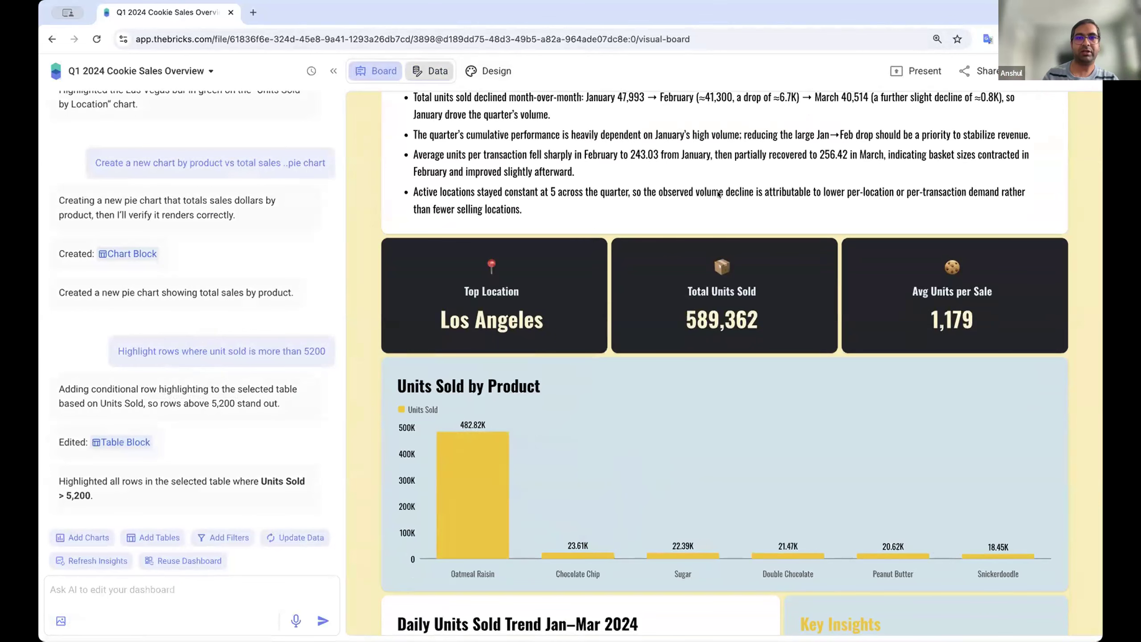
{"action": "double_click", "coordinate": [783, 193]}
{"action": "key", "text": "BackSpace"}
{"action": "key", "text": "BackSpace"}
{"action": "key", "text": "BackSpace"}
{"action": "key", "text": "Return"}
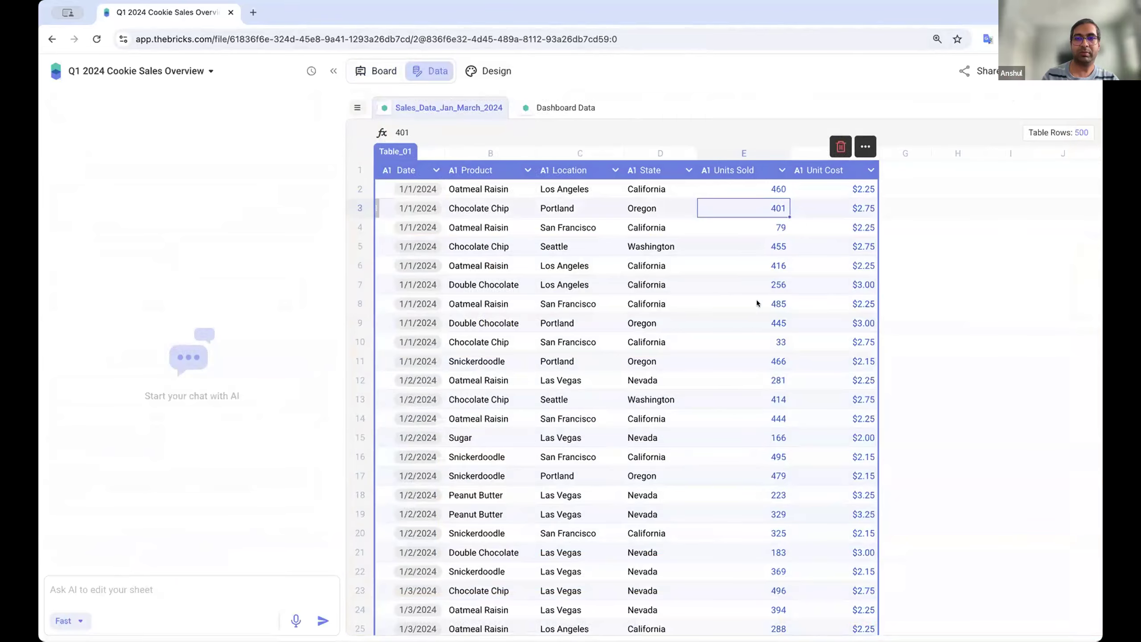
{"action": "left_click", "coordinate": [375, 71]}
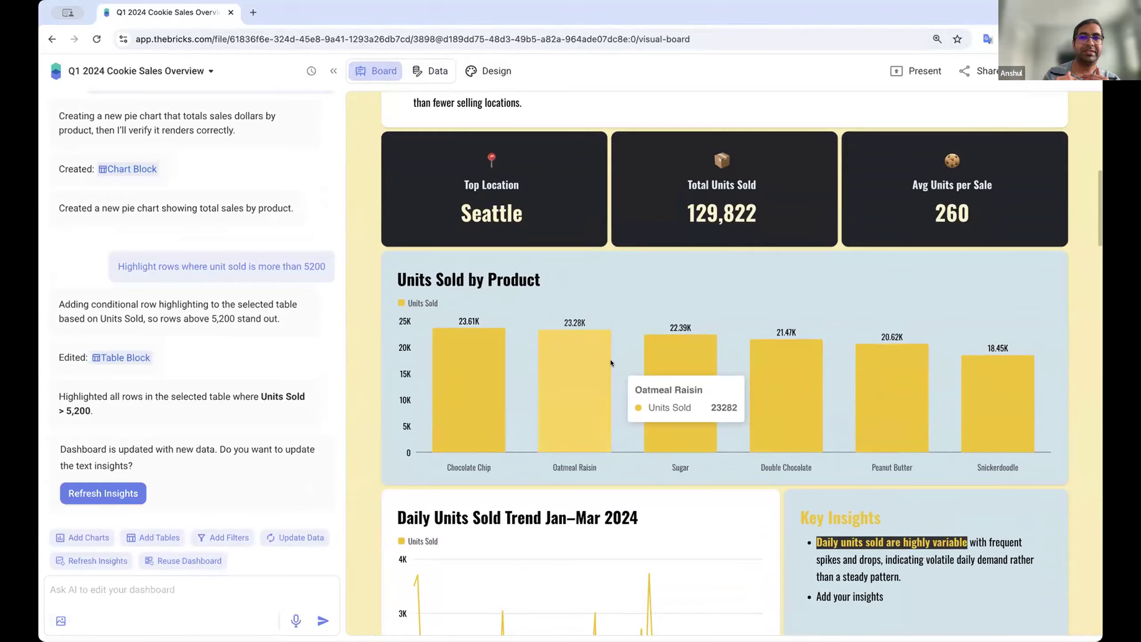
Step: Append the April 2024 sales rows to the table on the Sales_Data_Jan_March_2024 sheet
{"action": "left_click", "coordinate": [431, 70]}
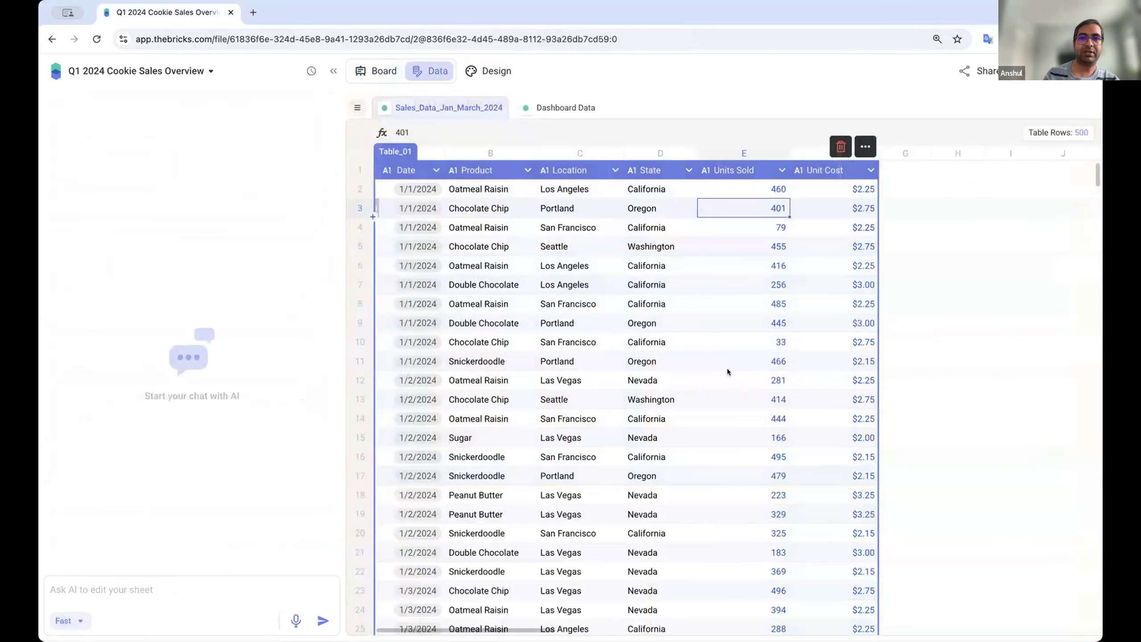
{"action": "left_click", "coordinate": [721, 373]}
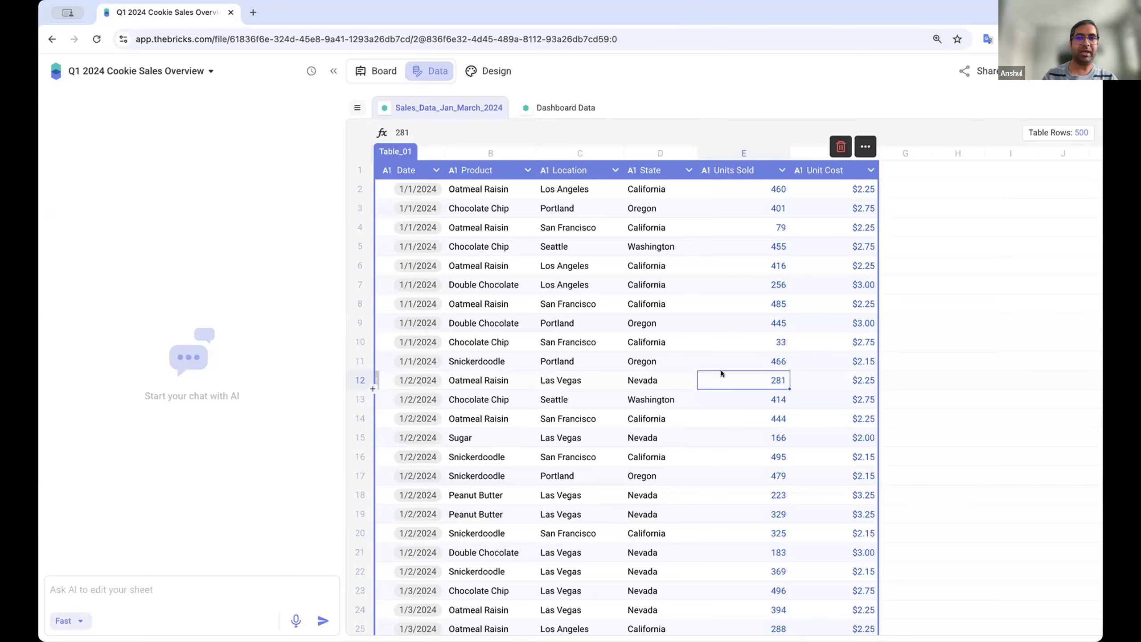
{"action": "left_click", "coordinate": [865, 147]}
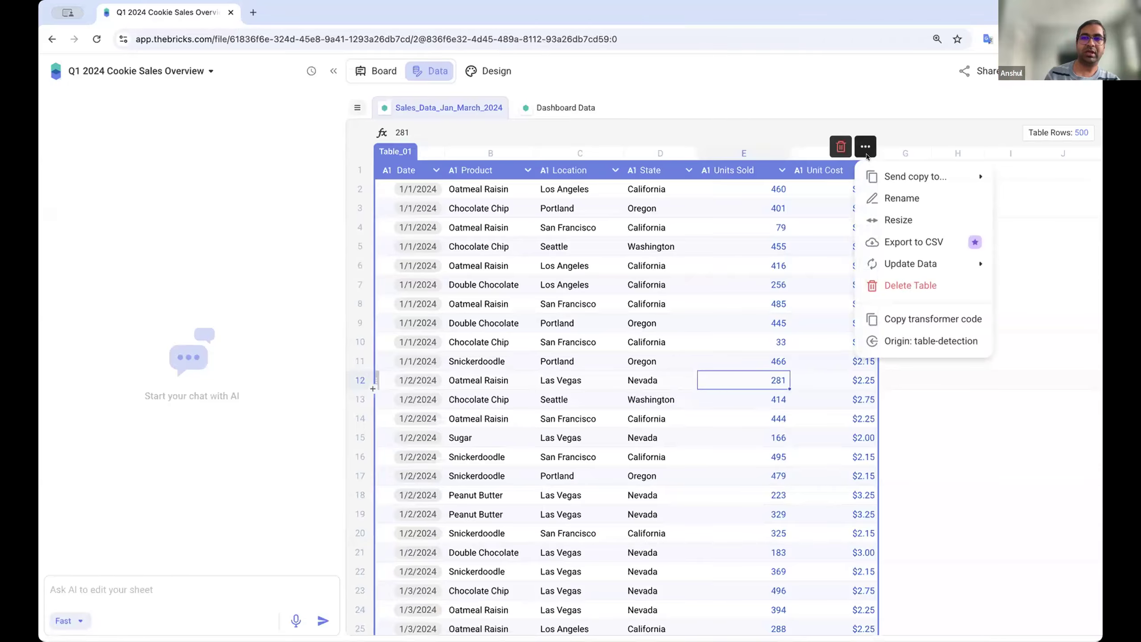
{"action": "mouse_move", "coordinate": [912, 266]}
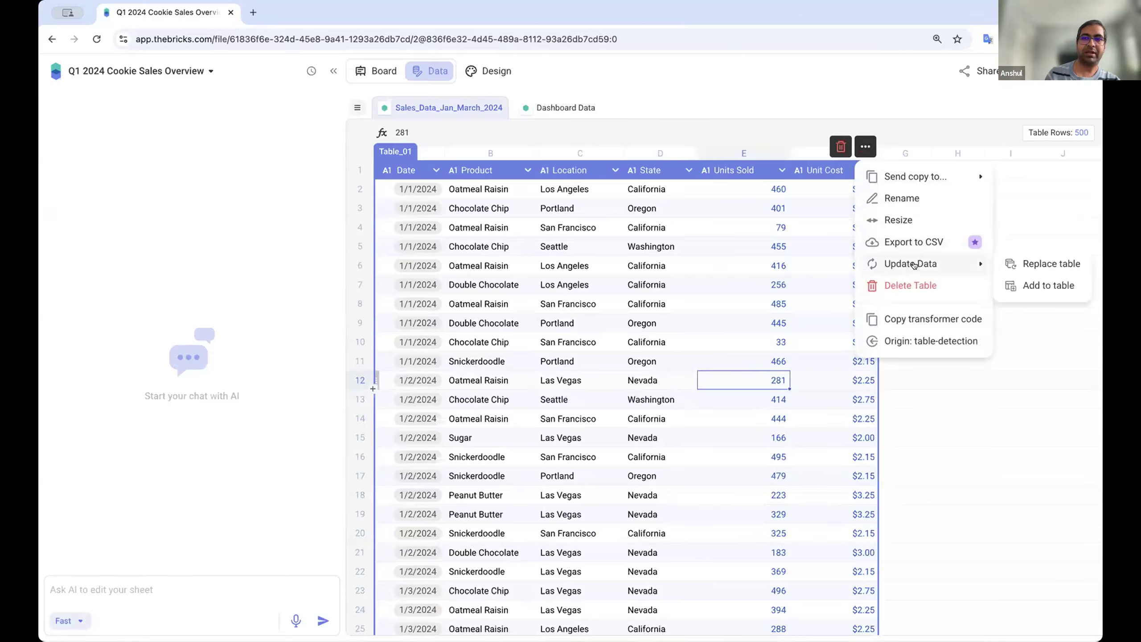
{"action": "left_click", "coordinate": [1038, 285]}
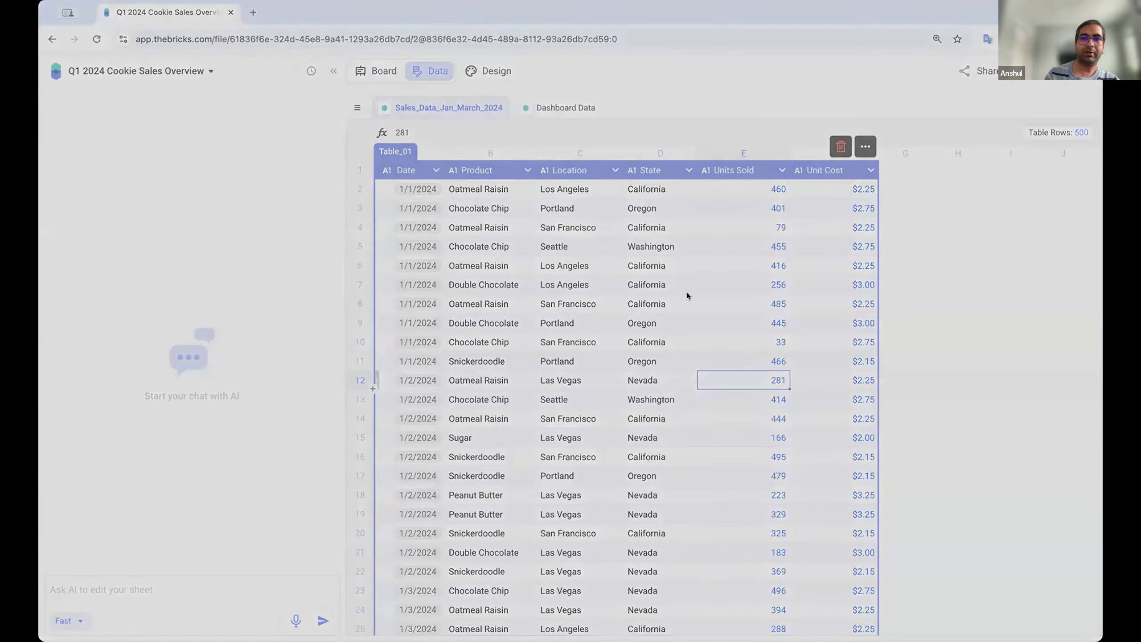
{"action": "left_click", "coordinate": [878, 488]}
{"action": "scroll", "coordinate": [637, 482], "scroll_direction": "up", "scroll_amount": 2}
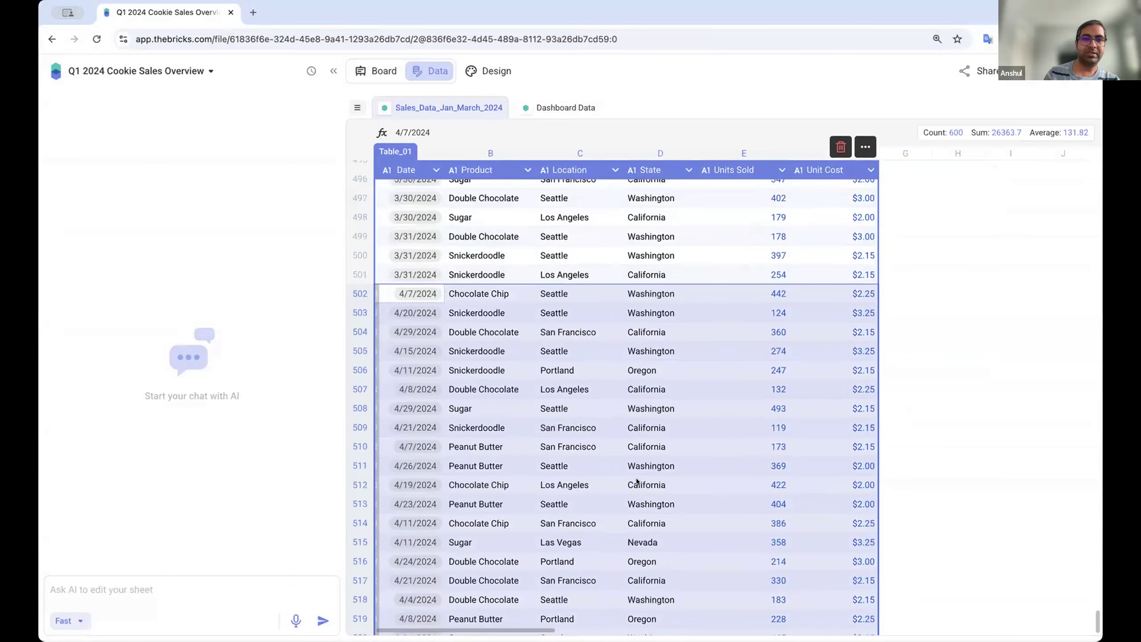
{"action": "scroll", "coordinate": [636, 482], "scroll_direction": "up", "scroll_amount": 1}
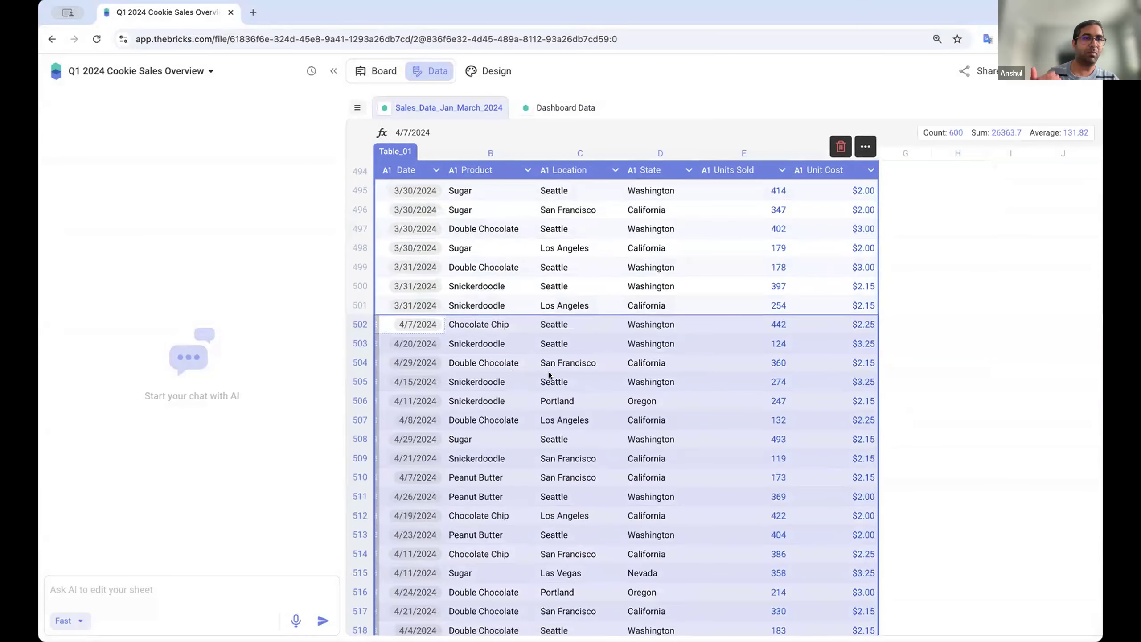
Step: Go back to the board and widen the Daily Units Sold Trend Jan–Mar 2024 chart to the full board width
{"action": "left_click", "coordinate": [379, 71]}
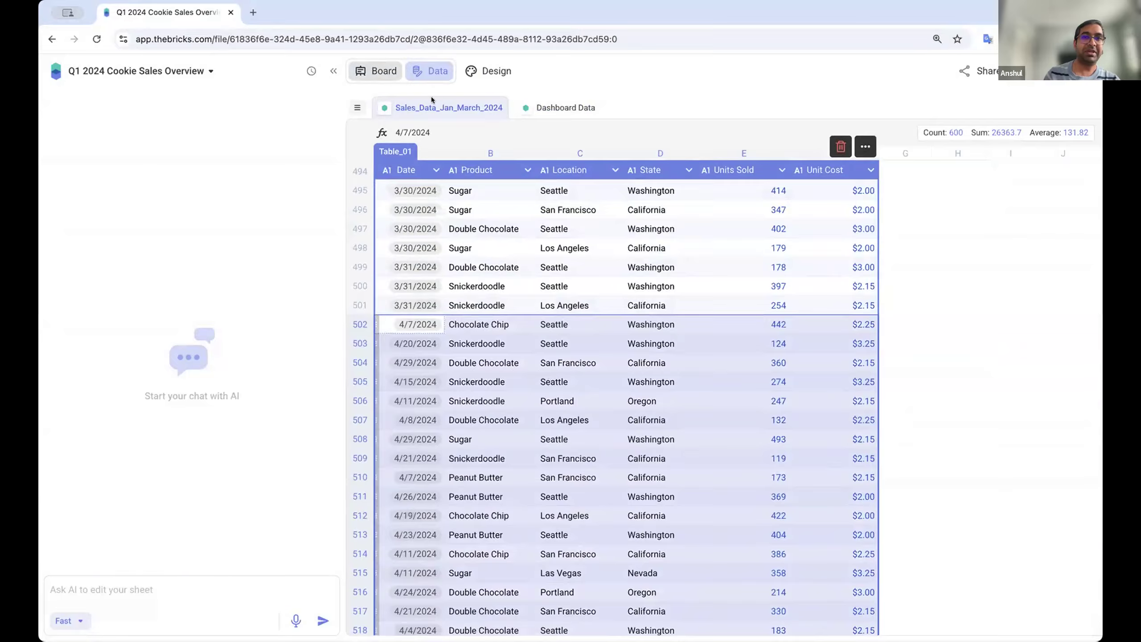
{"action": "scroll", "coordinate": [431, 100], "scroll_direction": "down", "scroll_amount": 10}
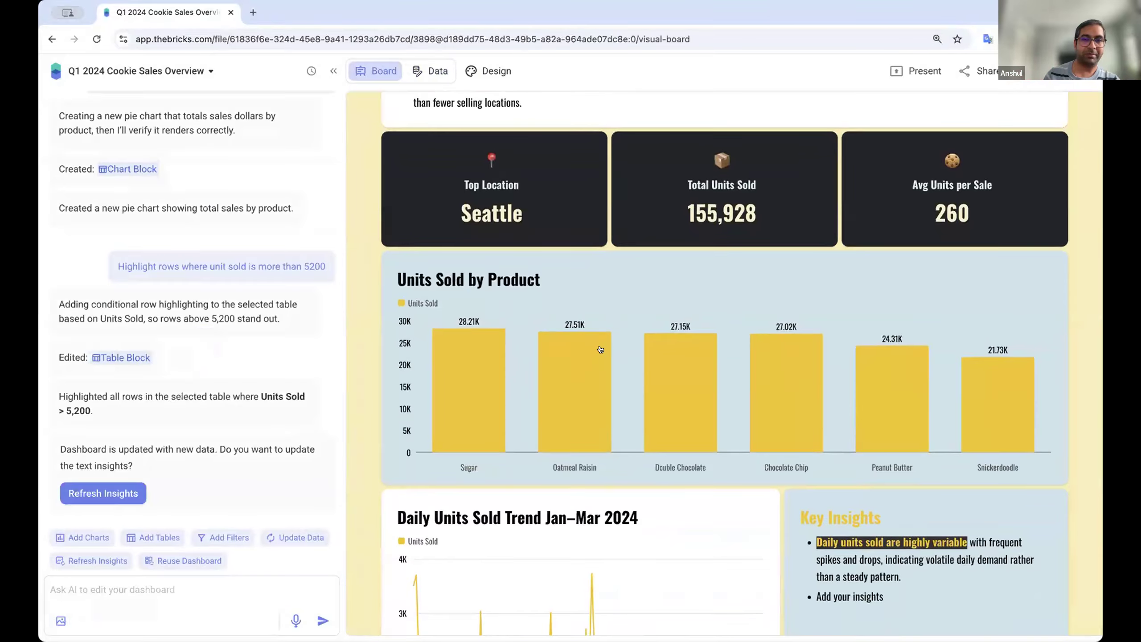
{"action": "scroll", "coordinate": [599, 349], "scroll_direction": "down", "scroll_amount": 3}
{"action": "scroll", "coordinate": [600, 348], "scroll_direction": "down", "scroll_amount": 5}
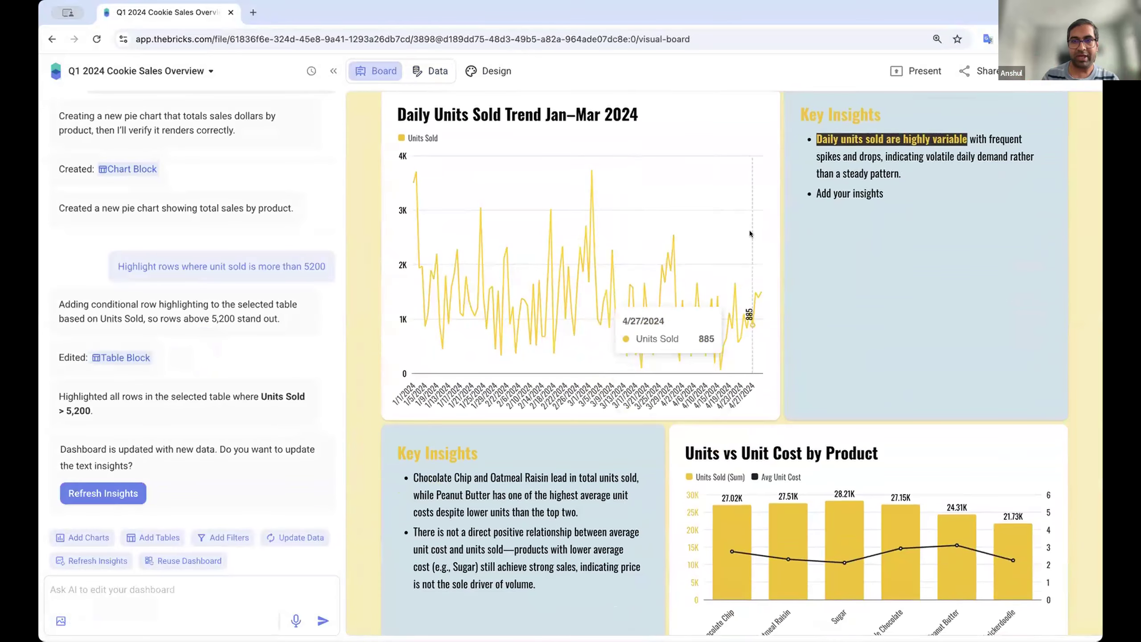
{"action": "left_click", "coordinate": [771, 232]}
{"action": "left_click_drag", "start_coordinate": [771, 232], "coordinate": [1066, 229]}
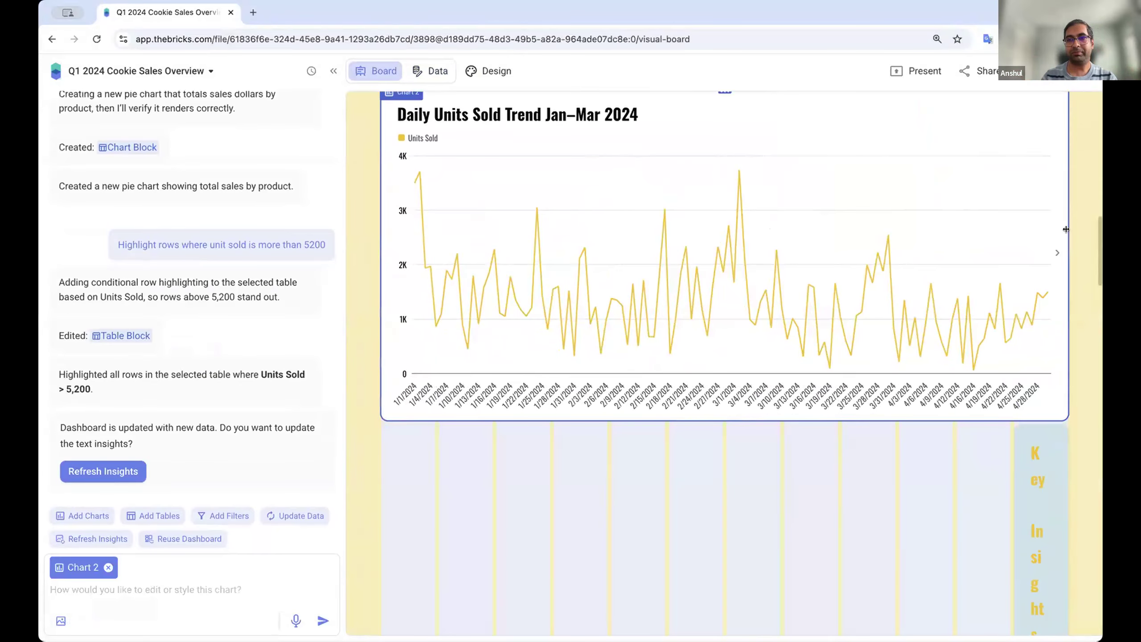
Step: Widen the Key Insights block below the daily trend chart to the full board width, leaving no block selected
{"action": "left_click", "coordinate": [1026, 492]}
{"action": "left_click_drag", "start_coordinate": [1014, 487], "coordinate": [382, 465]}
{"action": "left_click", "coordinate": [899, 395]}
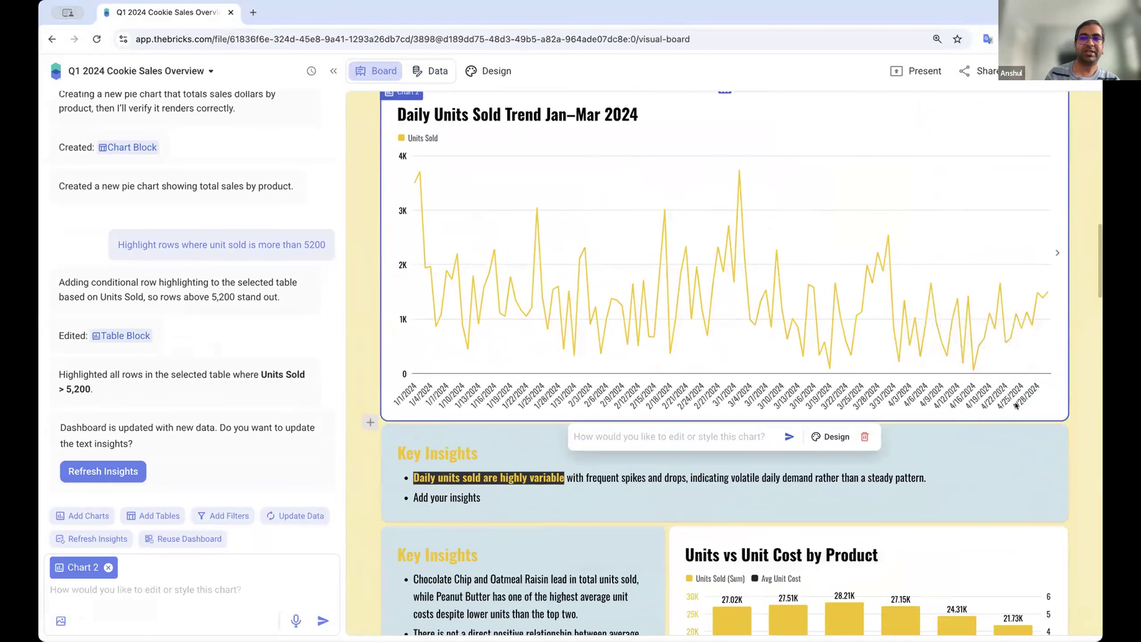
{"action": "scroll", "coordinate": [629, 498], "scroll_direction": "down", "scroll_amount": 8}
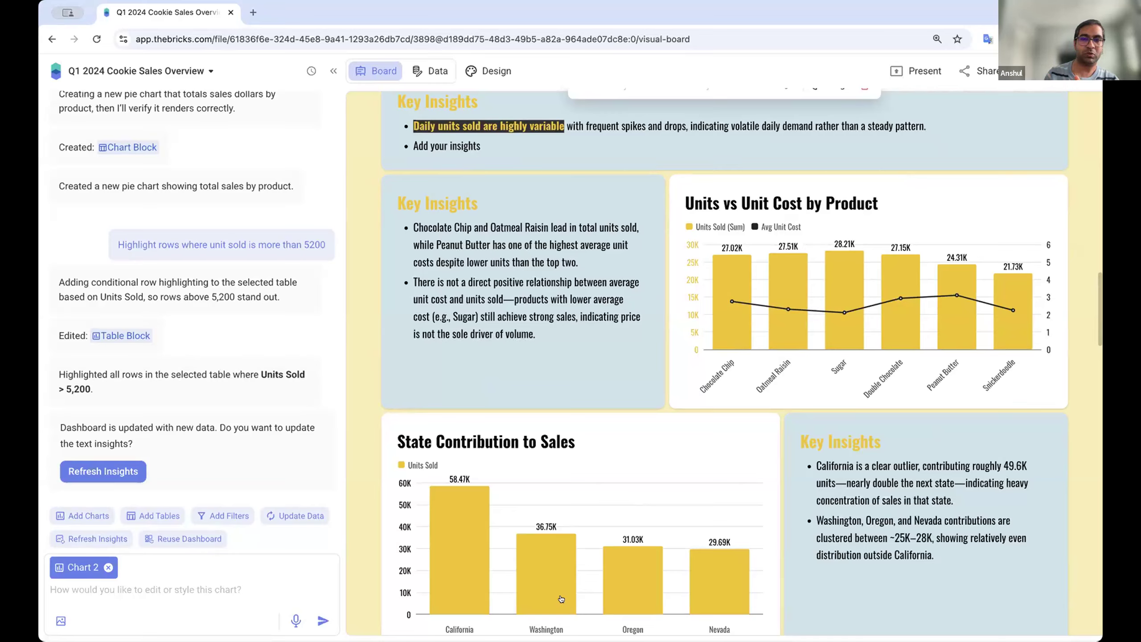
{"action": "scroll", "coordinate": [659, 402], "scroll_direction": "up", "scroll_amount": 5}
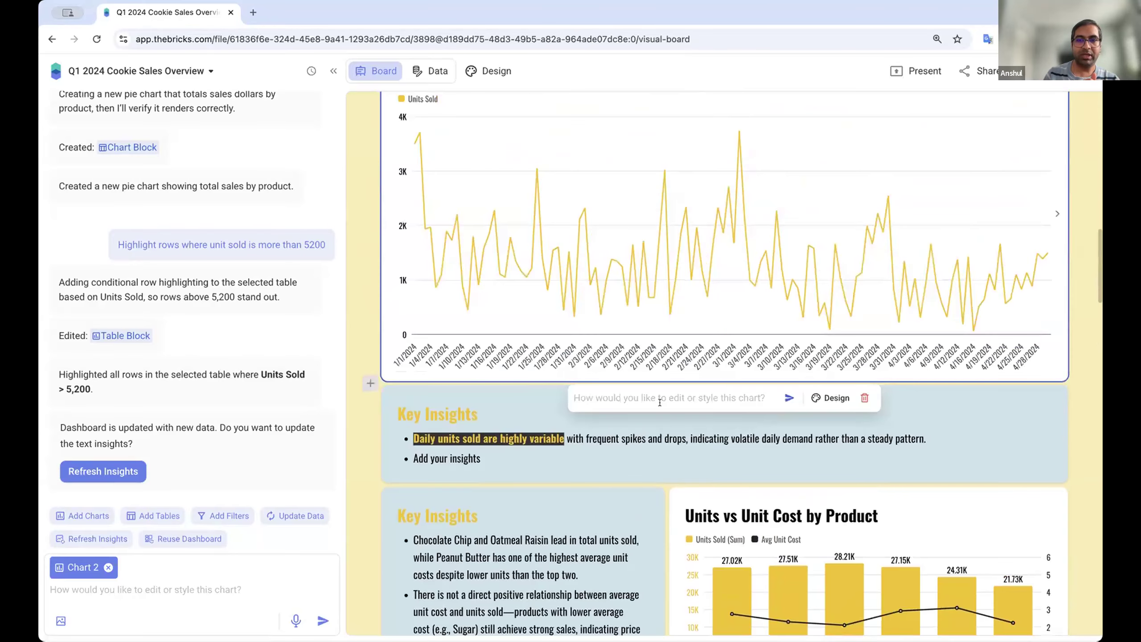
{"action": "left_click", "coordinate": [360, 297]}
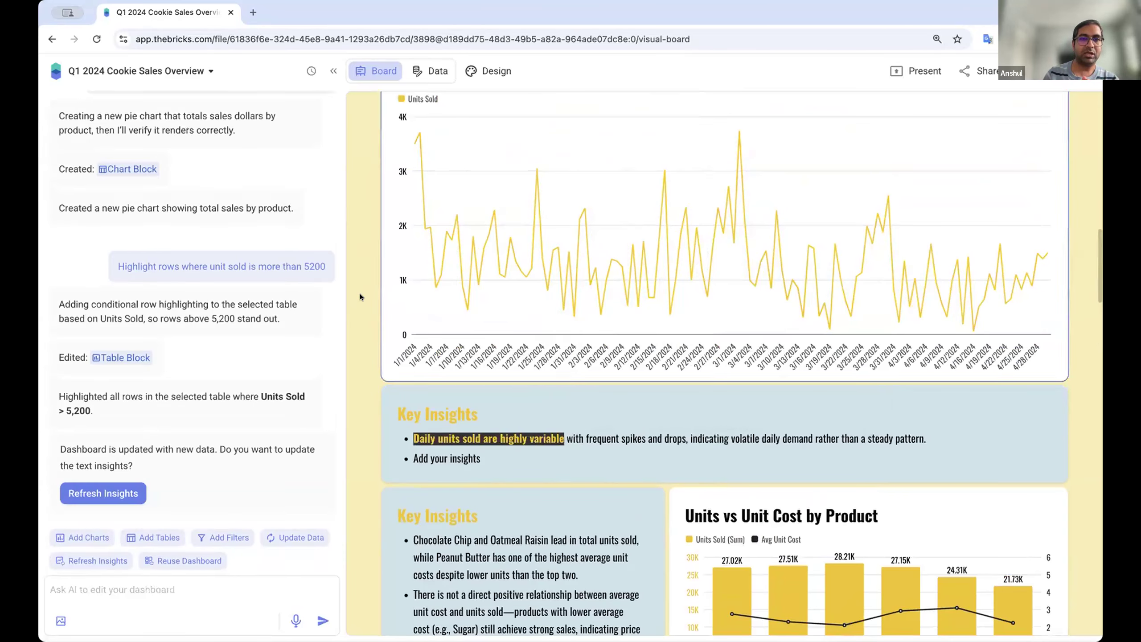
Step: Refresh the dashboard's text insights so that Overall Insights and the Key Insights blocks reflect the new data
{"action": "scroll", "coordinate": [360, 296], "scroll_direction": "up", "scroll_amount": 15}
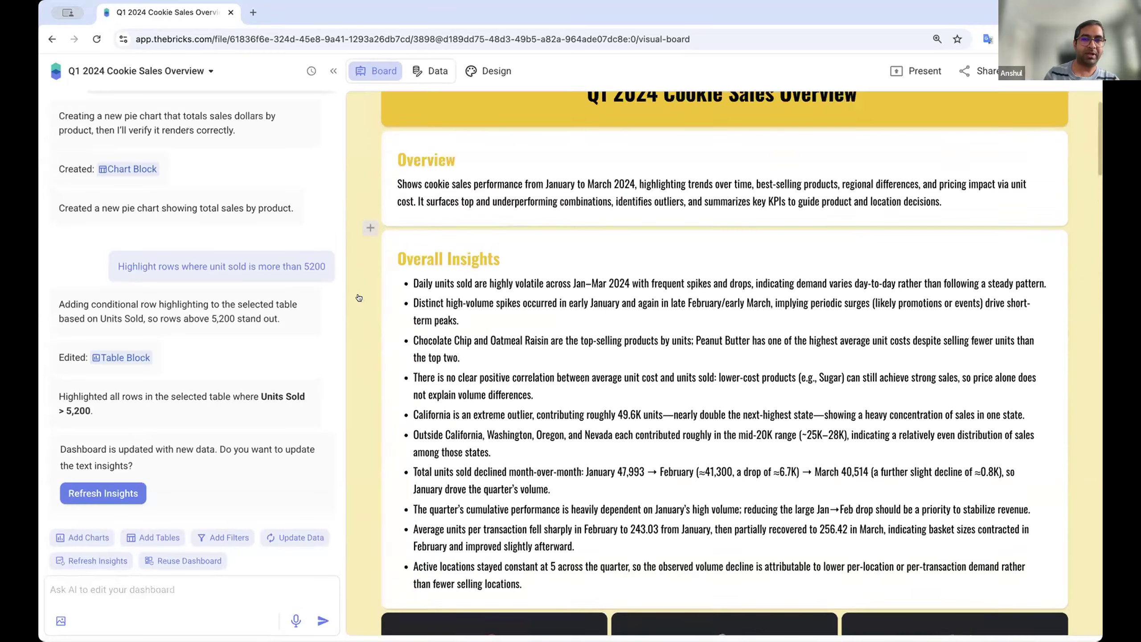
{"action": "scroll", "coordinate": [557, 332], "scroll_direction": "down", "scroll_amount": 3}
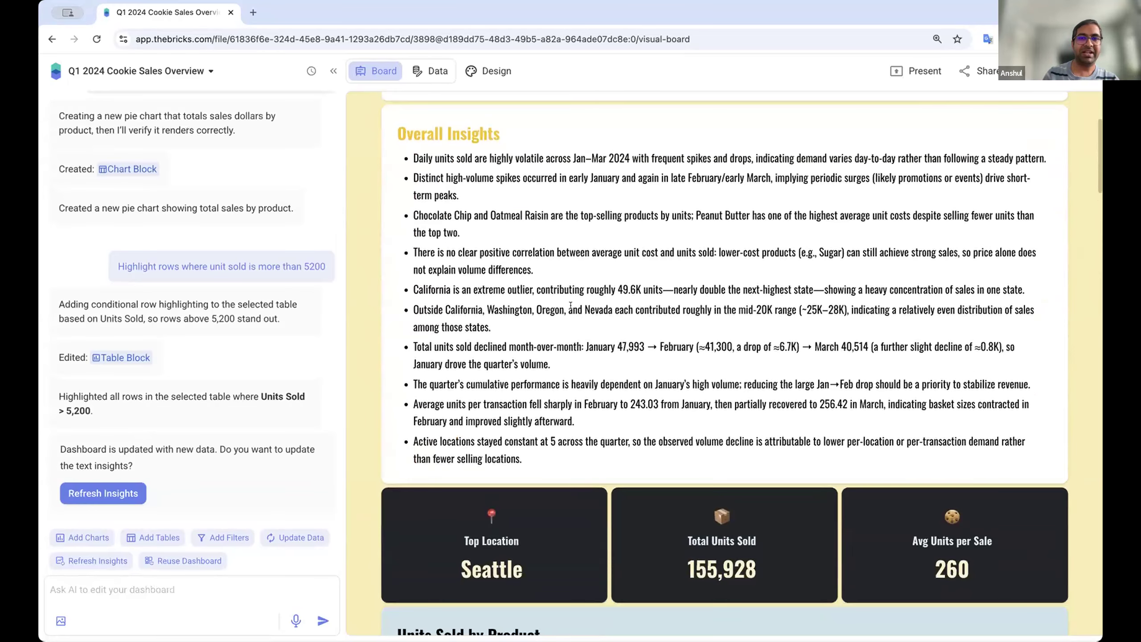
{"action": "left_click", "coordinate": [572, 310]}
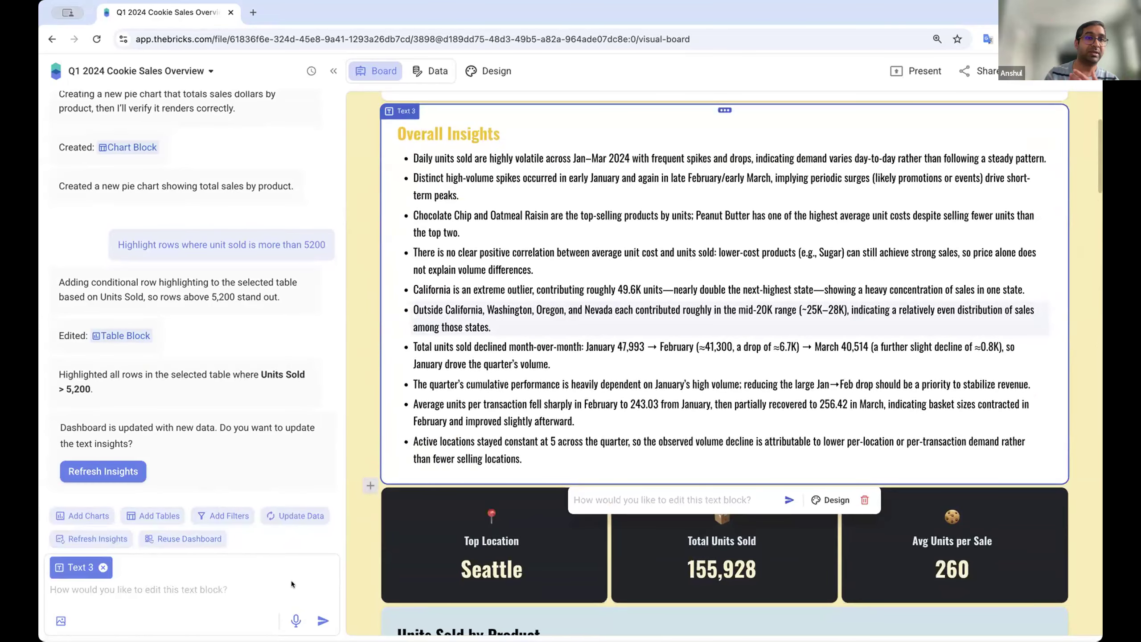
{"action": "left_click", "coordinate": [85, 538]}
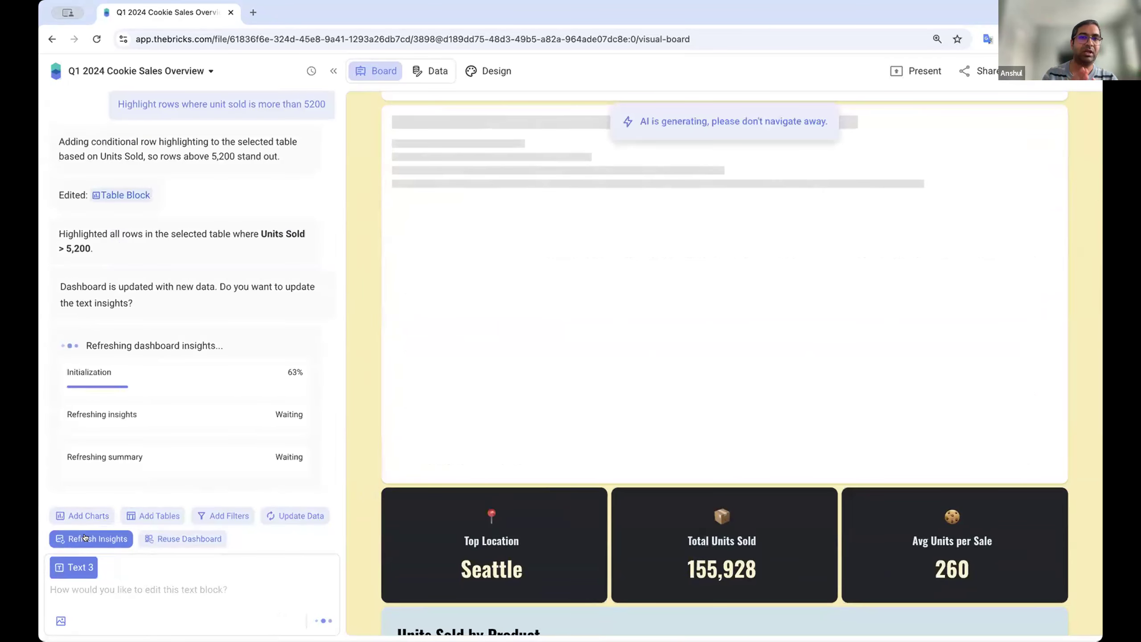
{"action": "scroll", "coordinate": [351, 413], "scroll_direction": "down", "scroll_amount": 1}
{"action": "scroll", "coordinate": [351, 416], "scroll_direction": "down", "scroll_amount": 6}
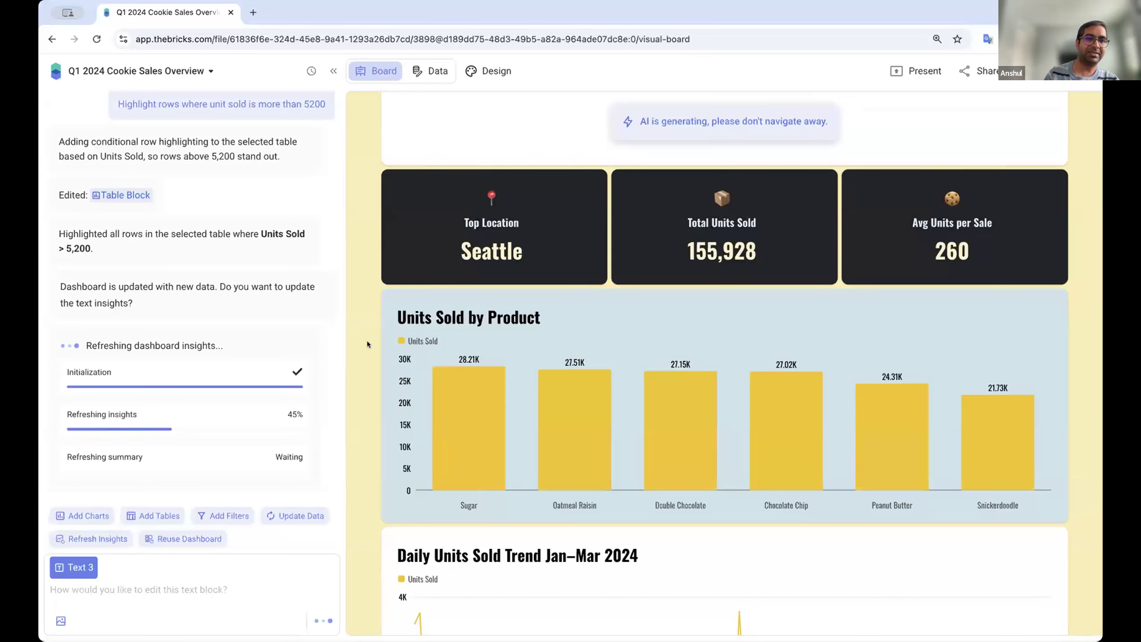
{"action": "scroll", "coordinate": [360, 323], "scroll_direction": "up", "scroll_amount": 5}
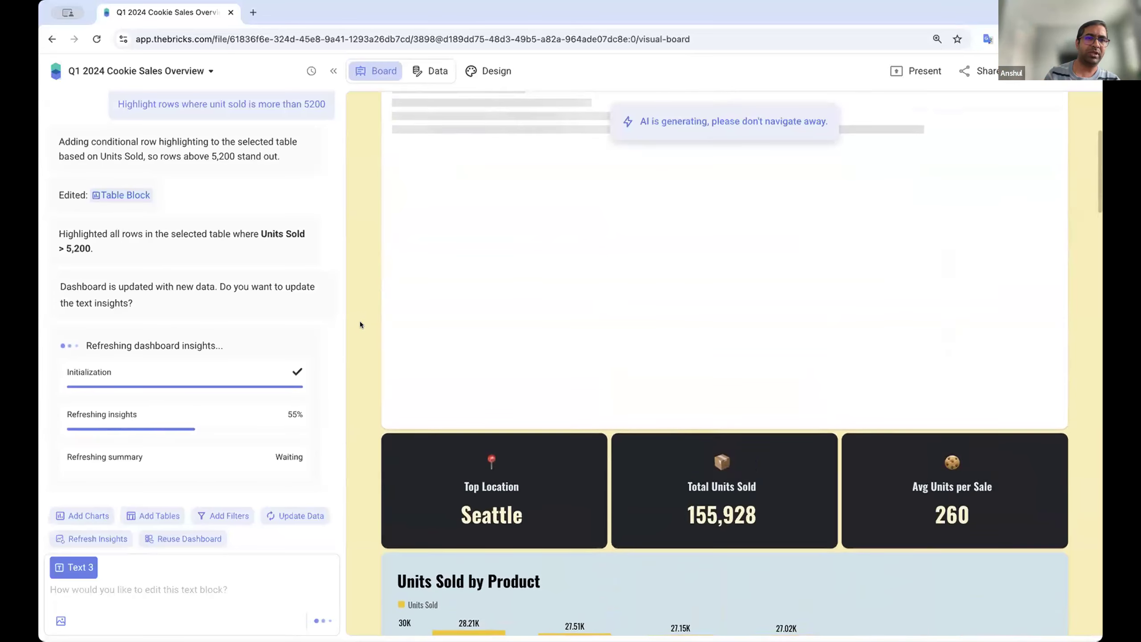
{"action": "scroll", "coordinate": [360, 321], "scroll_direction": "up", "scroll_amount": 1}
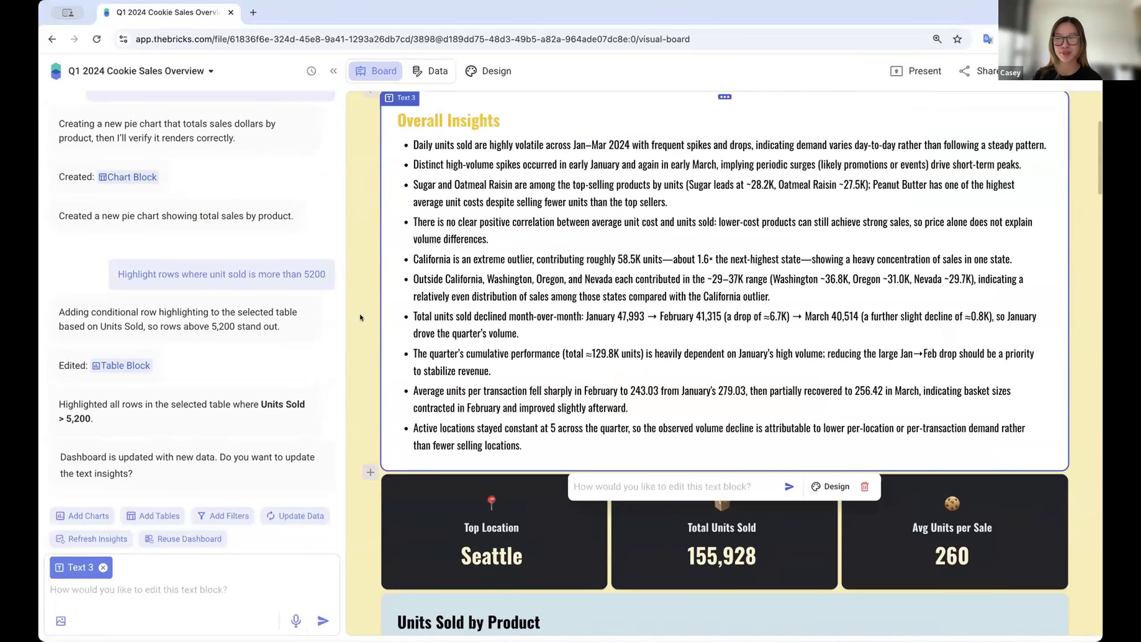
Step: Examine the refreshed Overall Insights, the KPI cards and the Key Insights blocks around the product and daily trend charts
{"action": "scroll", "coordinate": [358, 382], "scroll_direction": "down", "scroll_amount": 5}
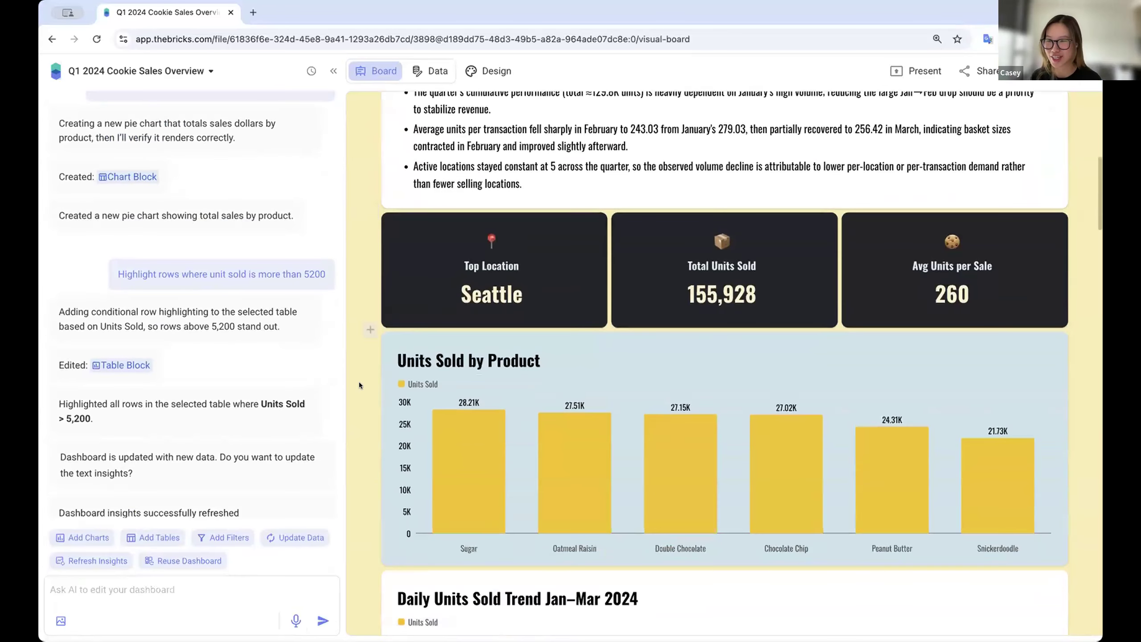
{"action": "scroll", "coordinate": [358, 381], "scroll_direction": "down", "scroll_amount": 1}
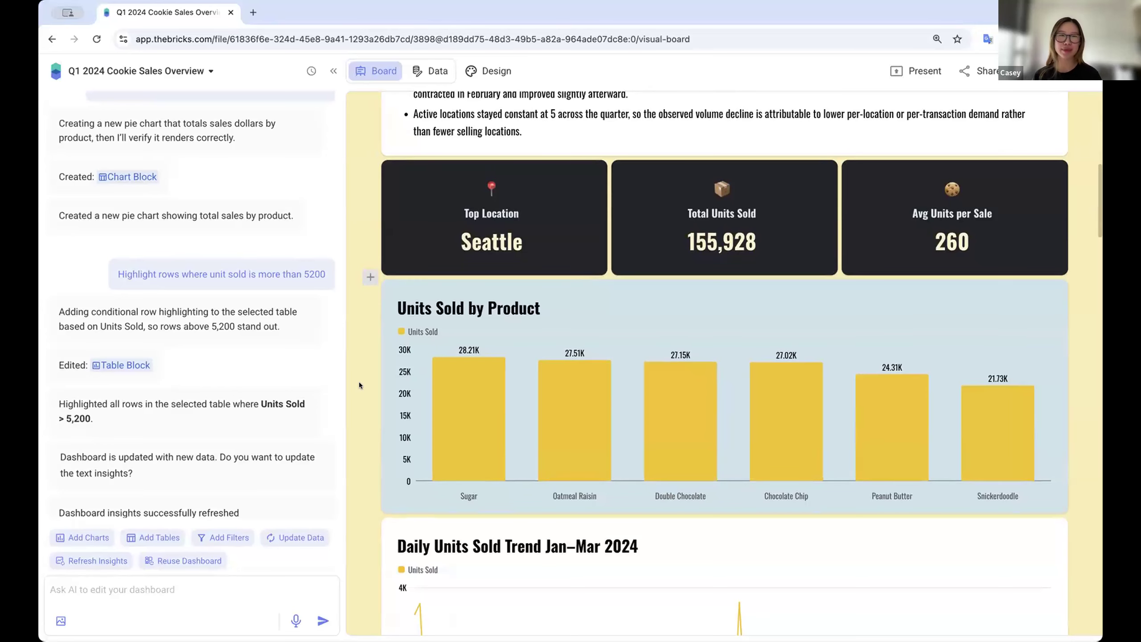
{"action": "scroll", "coordinate": [359, 394], "scroll_direction": "up", "scroll_amount": 4}
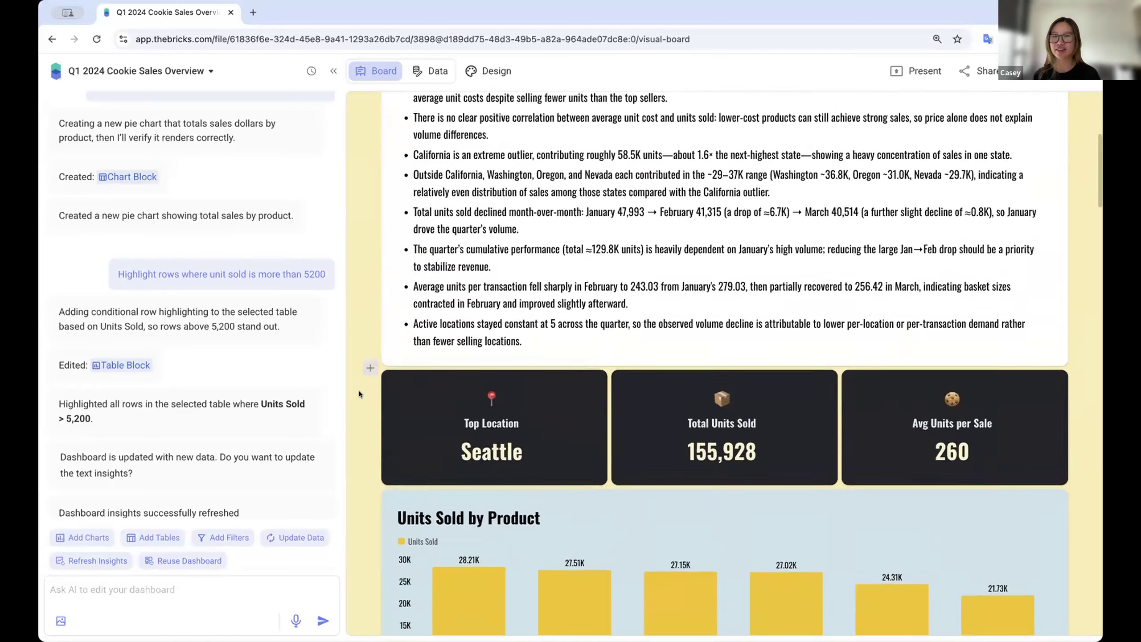
{"action": "scroll", "coordinate": [358, 394], "scroll_direction": "down", "scroll_amount": 16}
{"action": "scroll", "coordinate": [358, 394], "scroll_direction": "up", "scroll_amount": 1}
{"action": "scroll", "coordinate": [359, 394], "scroll_direction": "down", "scroll_amount": 3}
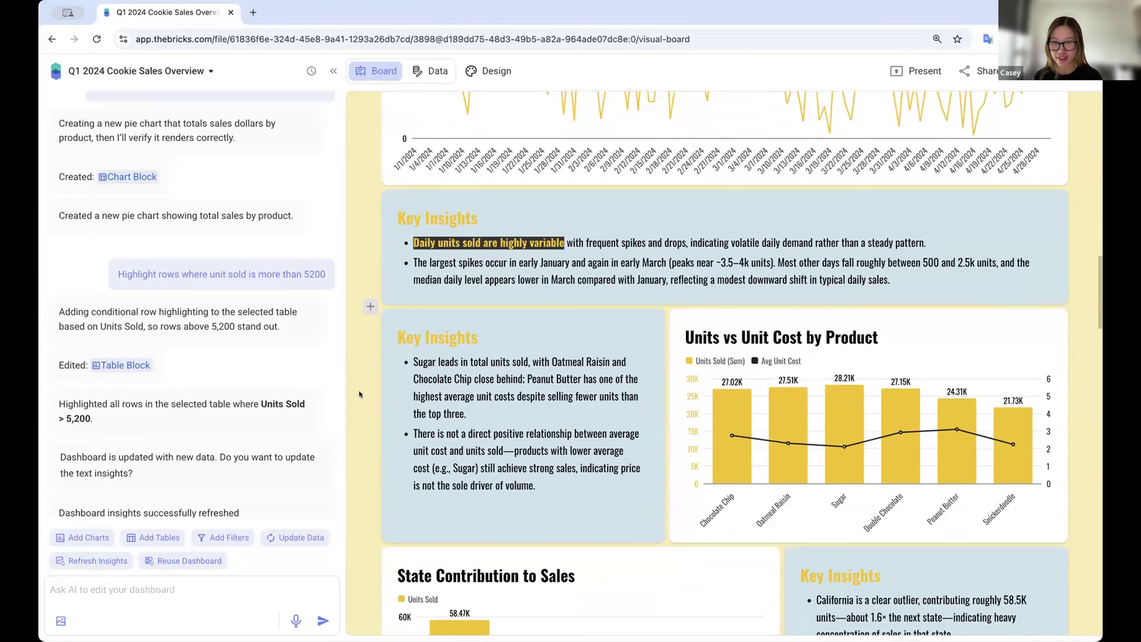
{"action": "left_click", "coordinate": [497, 397]}
{"action": "left_click", "coordinate": [352, 368]}
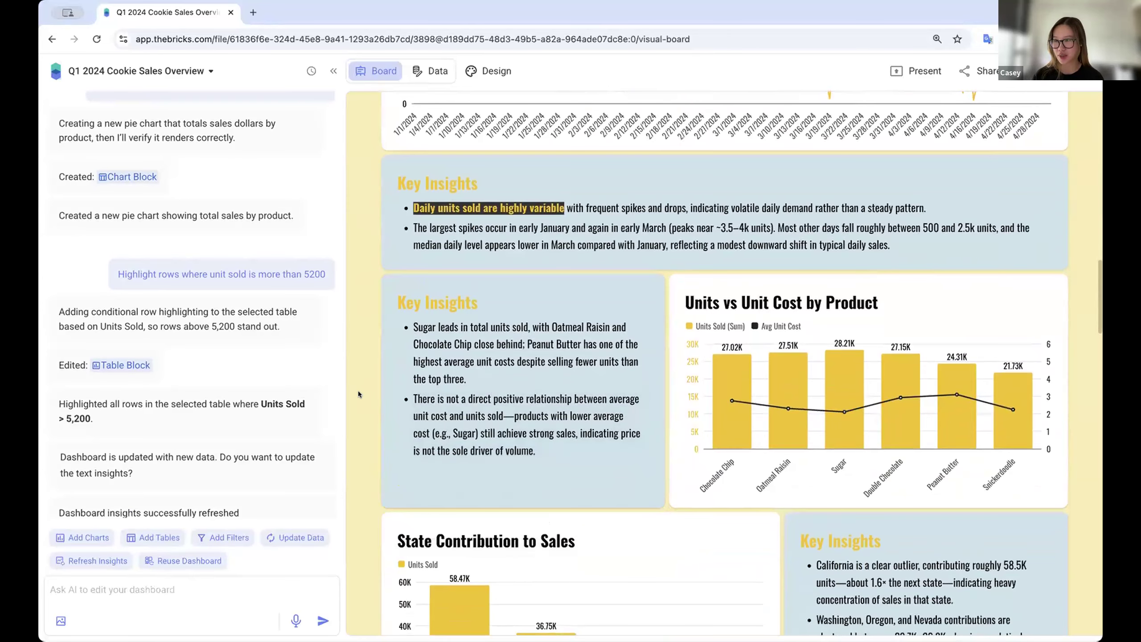
{"action": "scroll", "coordinate": [358, 394], "scroll_direction": "down", "scroll_amount": 1}
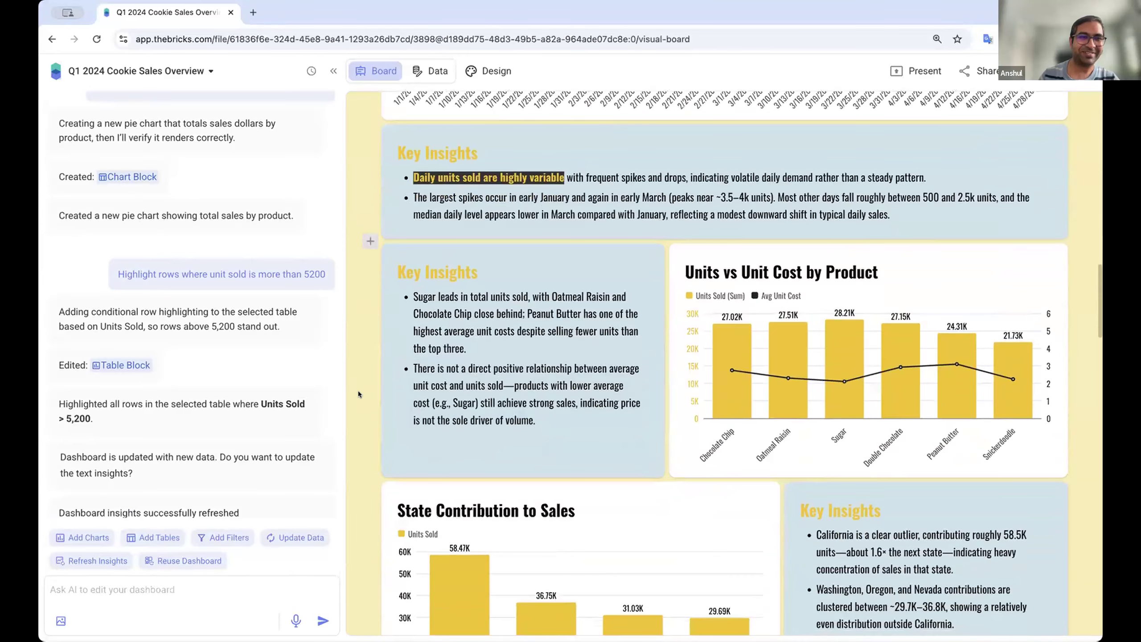
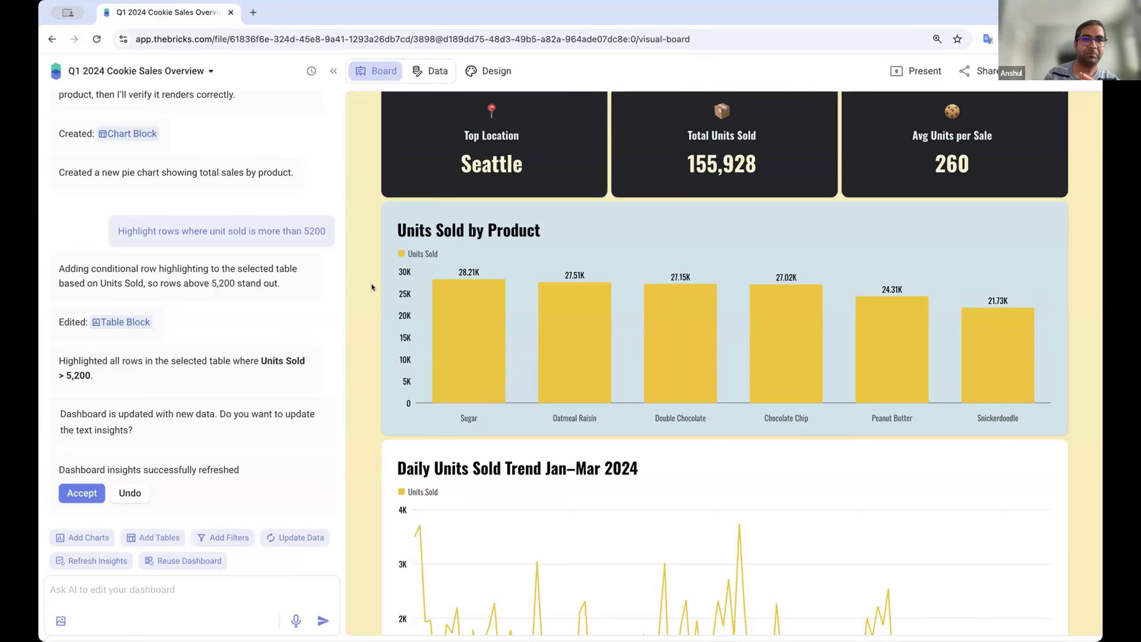
Step: Have the AI add dashboard-wide filter controls above the board
{"action": "scroll", "coordinate": [371, 283], "scroll_direction": "up", "scroll_amount": 10}
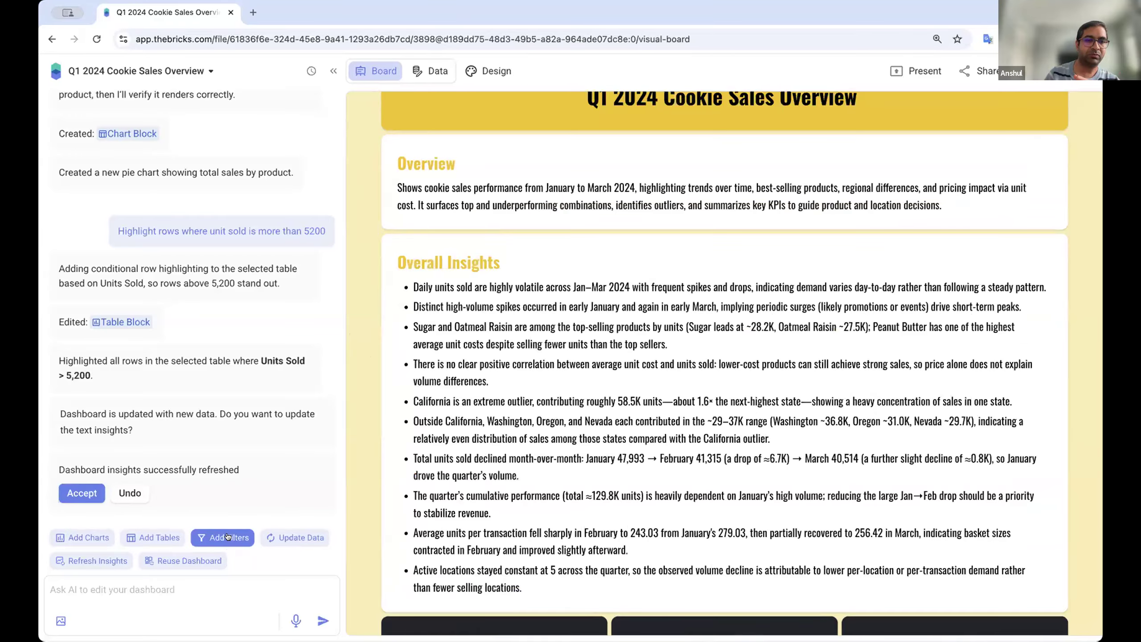
{"action": "left_click", "coordinate": [227, 536]}
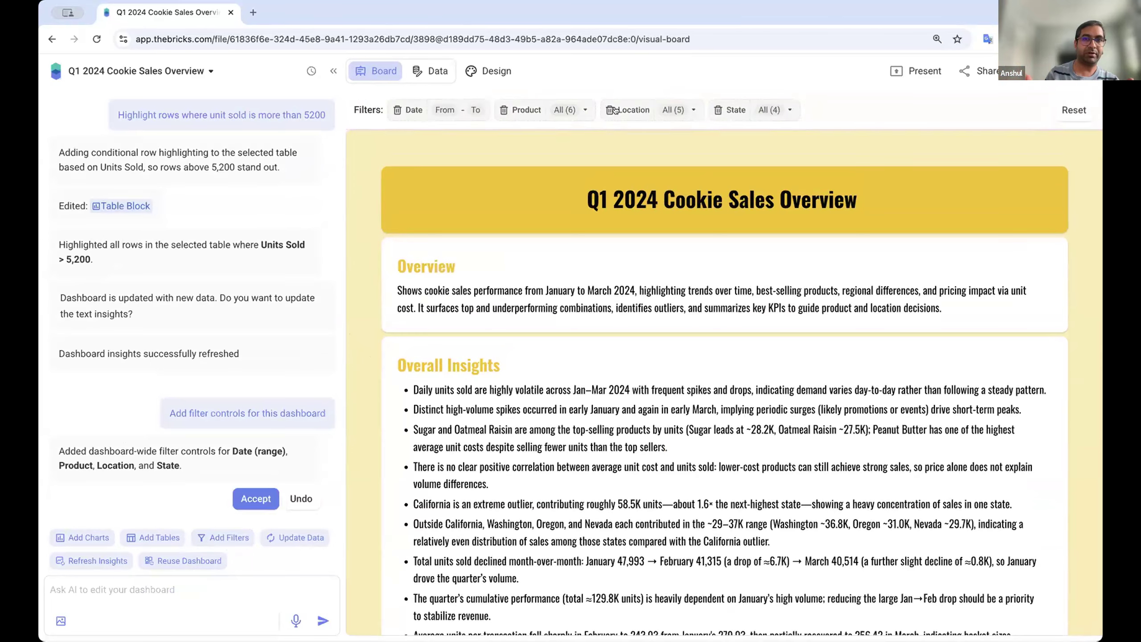
Step: Filter the dashboard by product to Chocolate Chip and Double Chocolate only and check the sales charts
{"action": "left_click", "coordinate": [565, 110]}
{"action": "scroll", "coordinate": [387, 325], "scroll_direction": "down", "scroll_amount": 10}
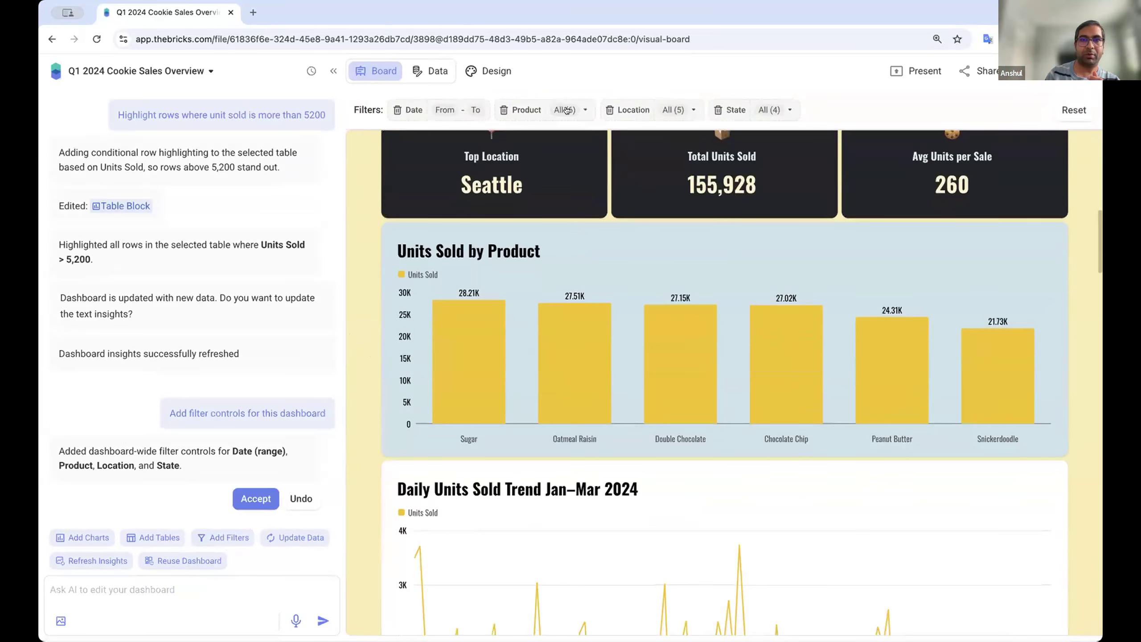
{"action": "left_click", "coordinate": [566, 110]}
{"action": "left_click", "coordinate": [523, 141]}
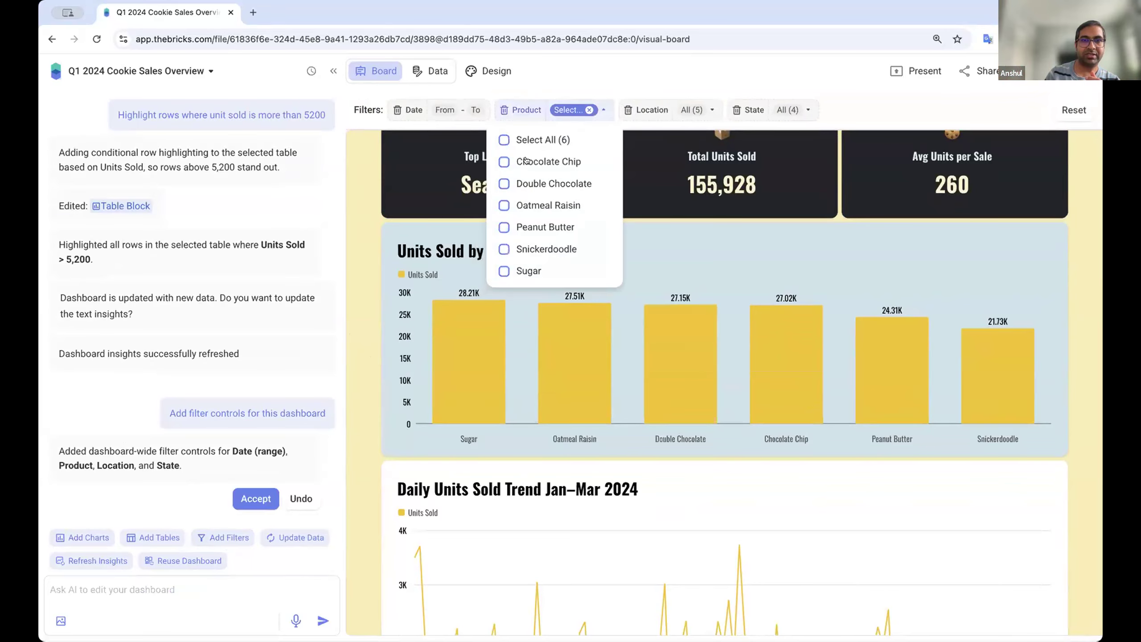
{"action": "left_click", "coordinate": [526, 161]}
{"action": "left_click", "coordinate": [525, 183]}
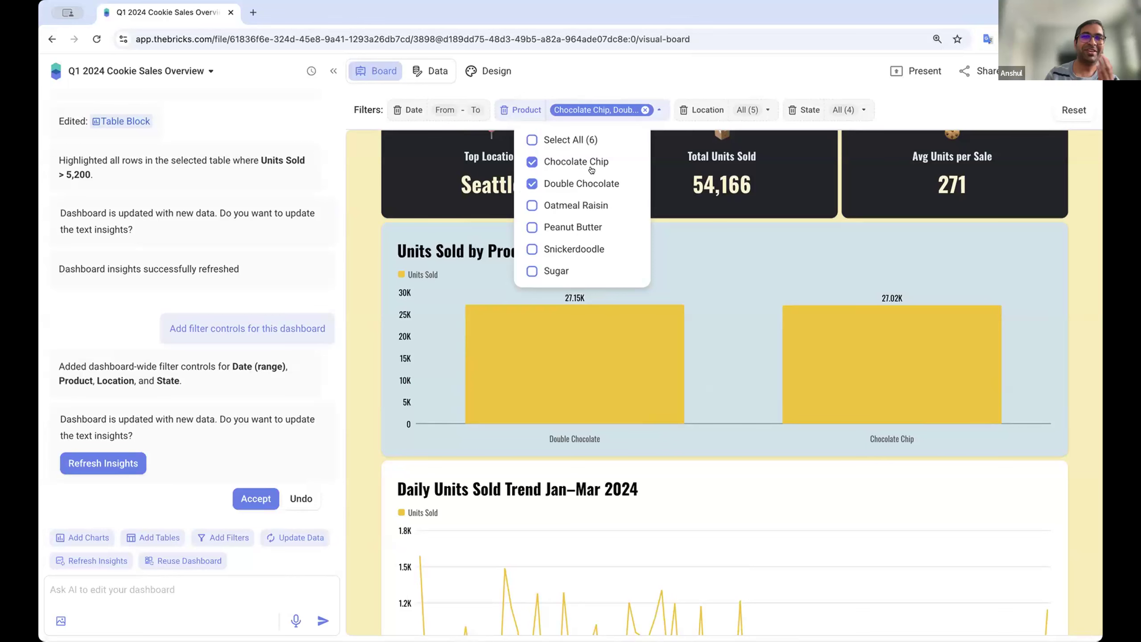
{"action": "left_click", "coordinate": [360, 292]}
{"action": "scroll", "coordinate": [622, 321], "scroll_direction": "down", "scroll_amount": 4}
{"action": "scroll", "coordinate": [584, 292], "scroll_direction": "up", "scroll_amount": 2}
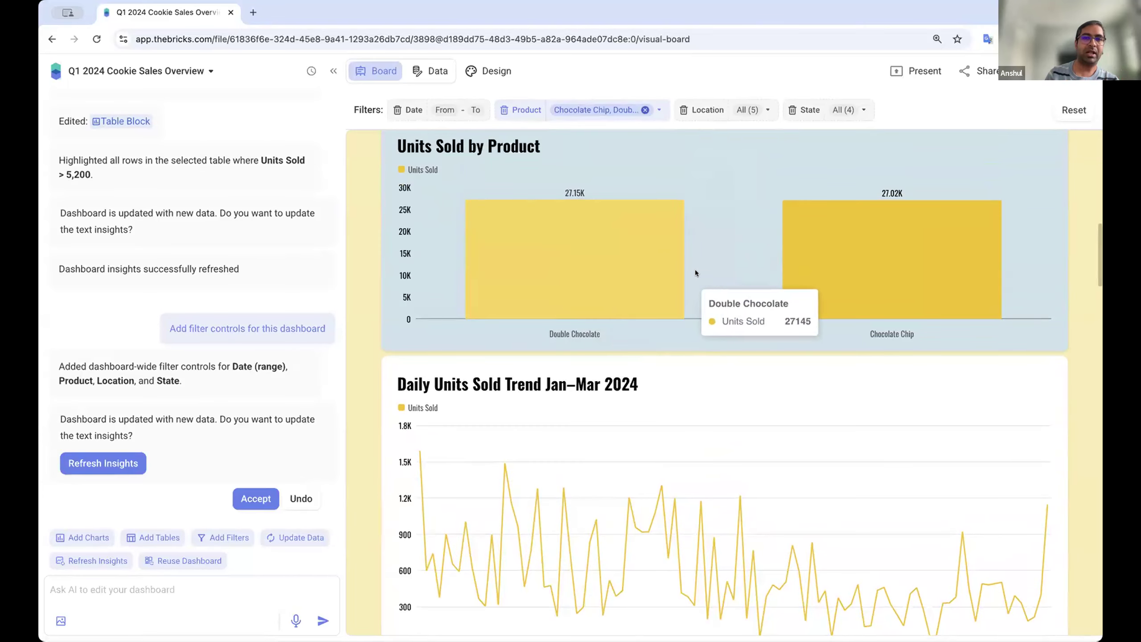
{"action": "scroll", "coordinate": [696, 224], "scroll_direction": "up", "scroll_amount": 1}
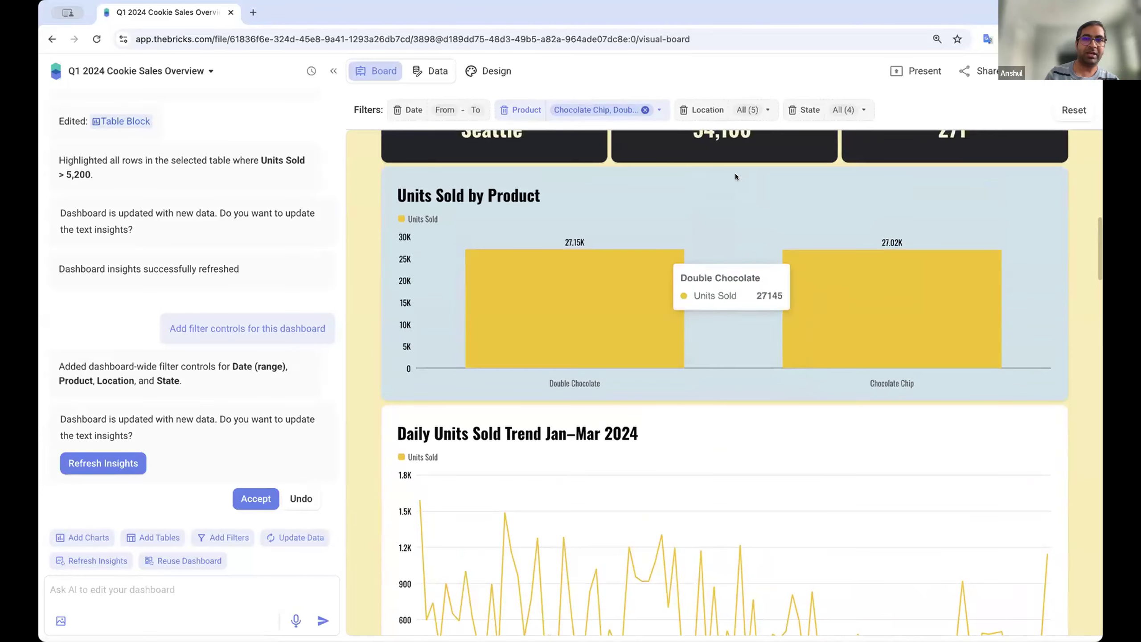
Step: Filter the dashboard by location to Las Vegas only and view the daily units sold trend
{"action": "left_click", "coordinate": [747, 109]}
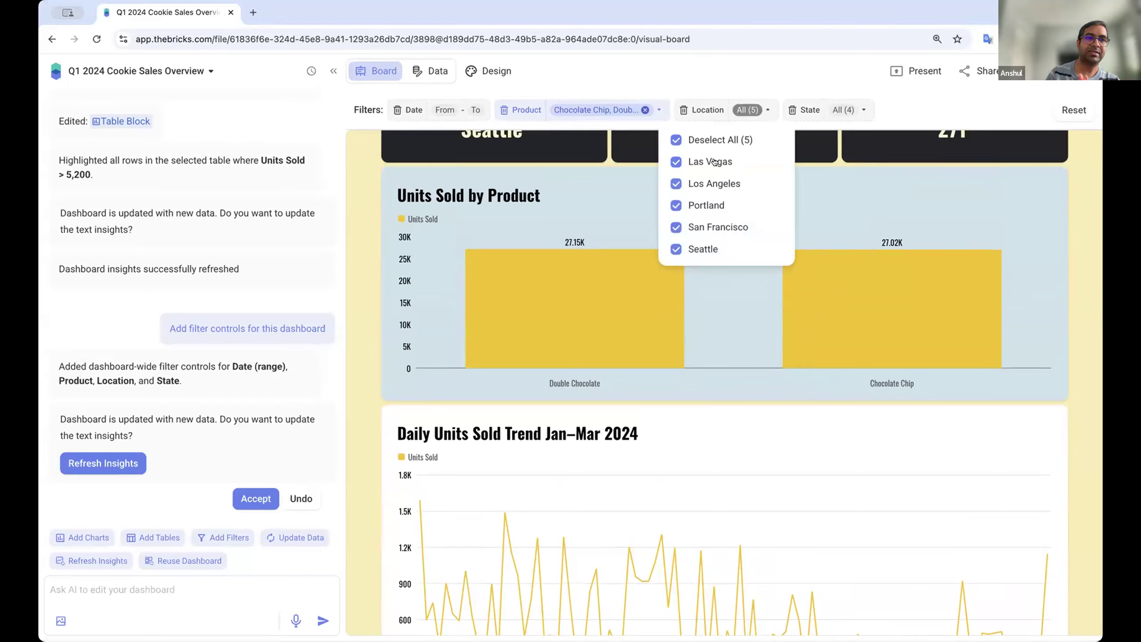
{"action": "left_click", "coordinate": [704, 139]}
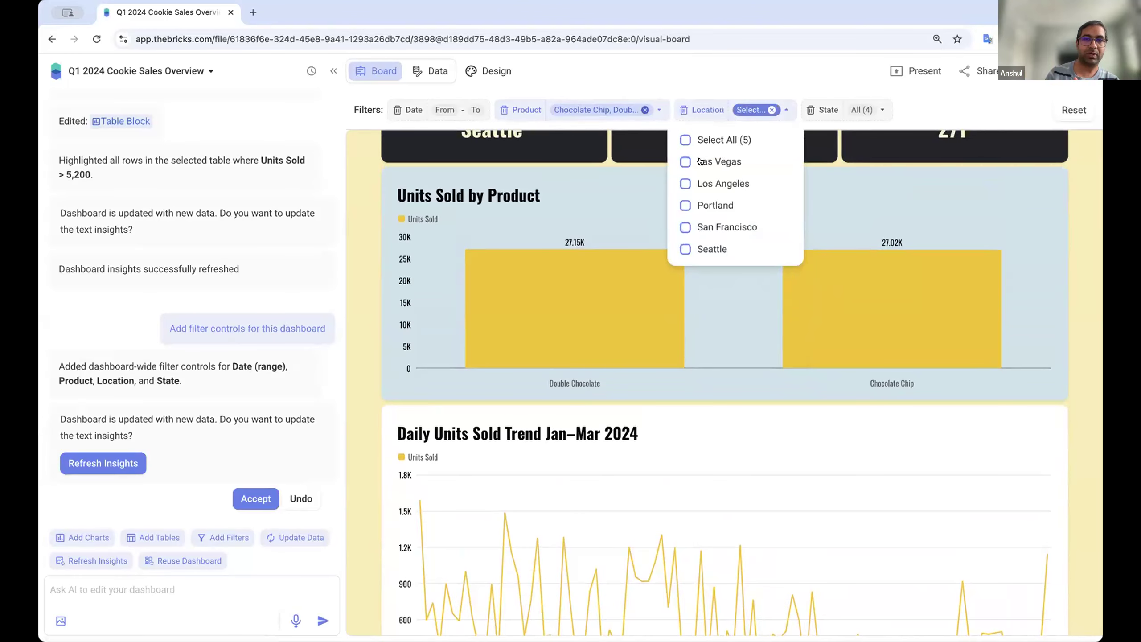
{"action": "left_click", "coordinate": [714, 161]}
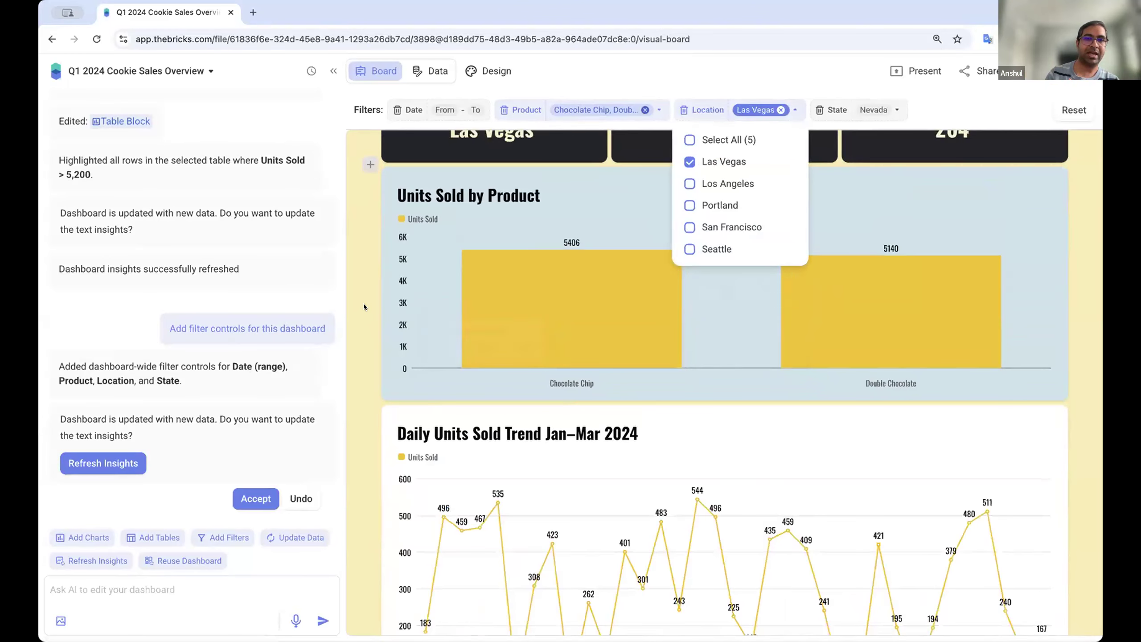
{"action": "left_click", "coordinate": [543, 343]}
{"action": "scroll", "coordinate": [553, 347], "scroll_direction": "down", "scroll_amount": 2}
{"action": "scroll", "coordinate": [556, 344], "scroll_direction": "down", "scroll_amount": 2}
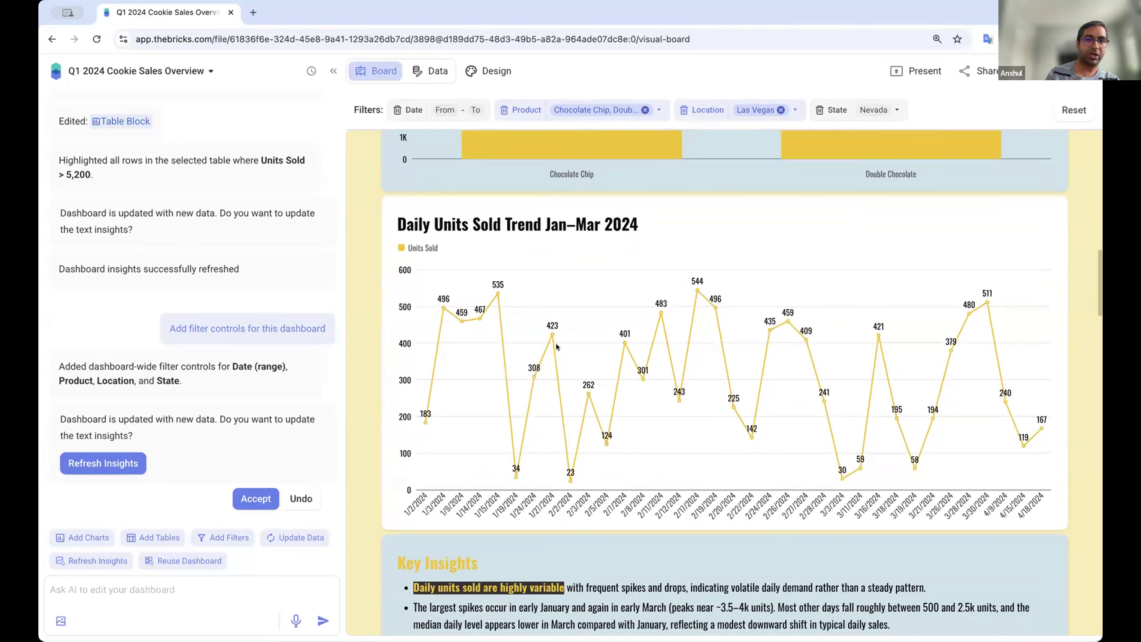
{"action": "scroll", "coordinate": [520, 418], "scroll_direction": "down", "scroll_amount": 3}
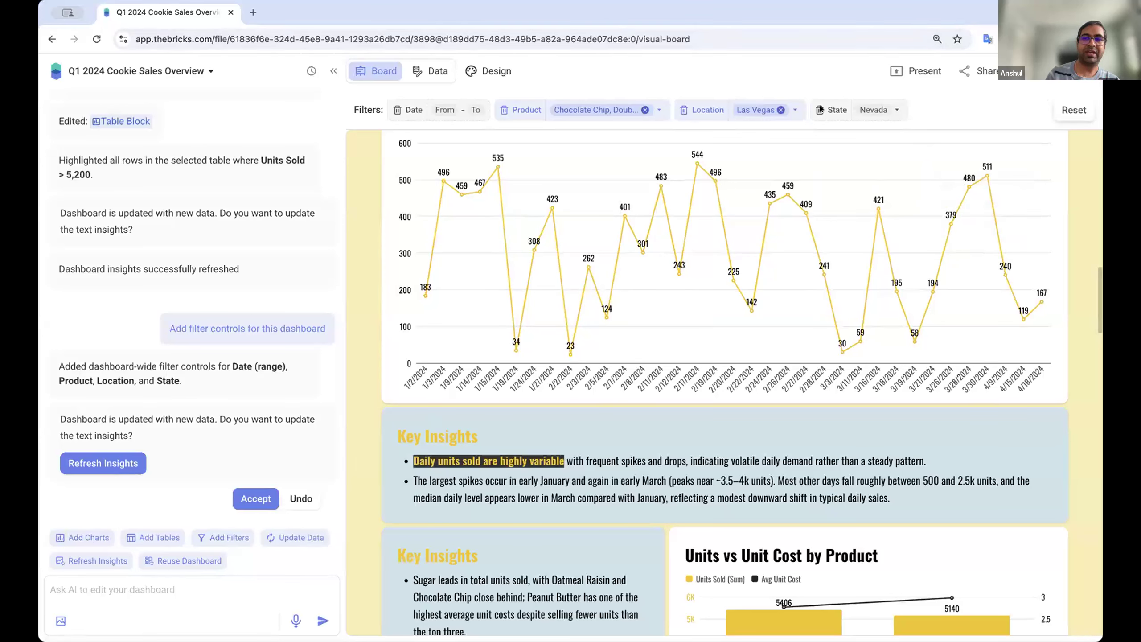
Step: Remove the Location filter control from the dashboard and reset the remaining filters
{"action": "left_click", "coordinate": [683, 109]}
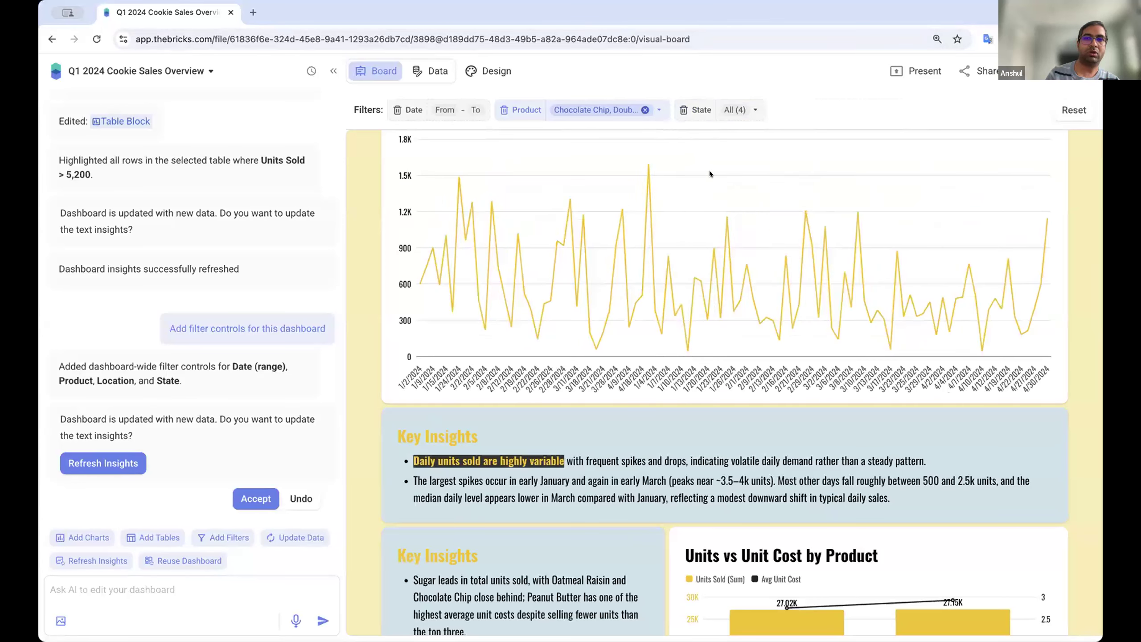
{"action": "left_click", "coordinate": [1072, 109]}
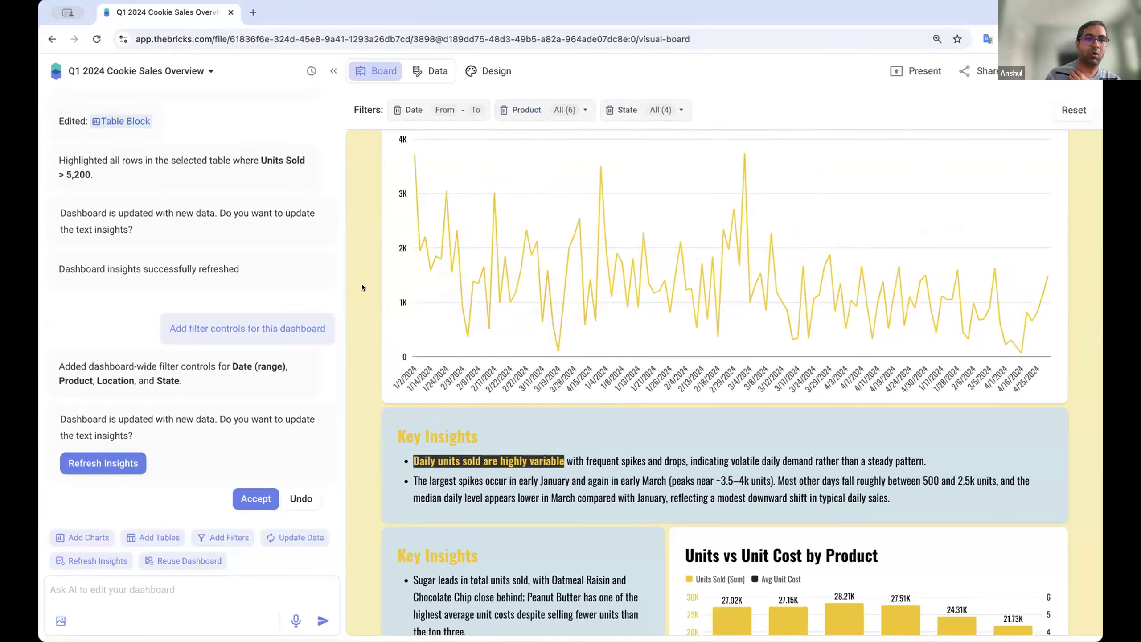
{"action": "scroll", "coordinate": [361, 286], "scroll_direction": "up", "scroll_amount": 8}
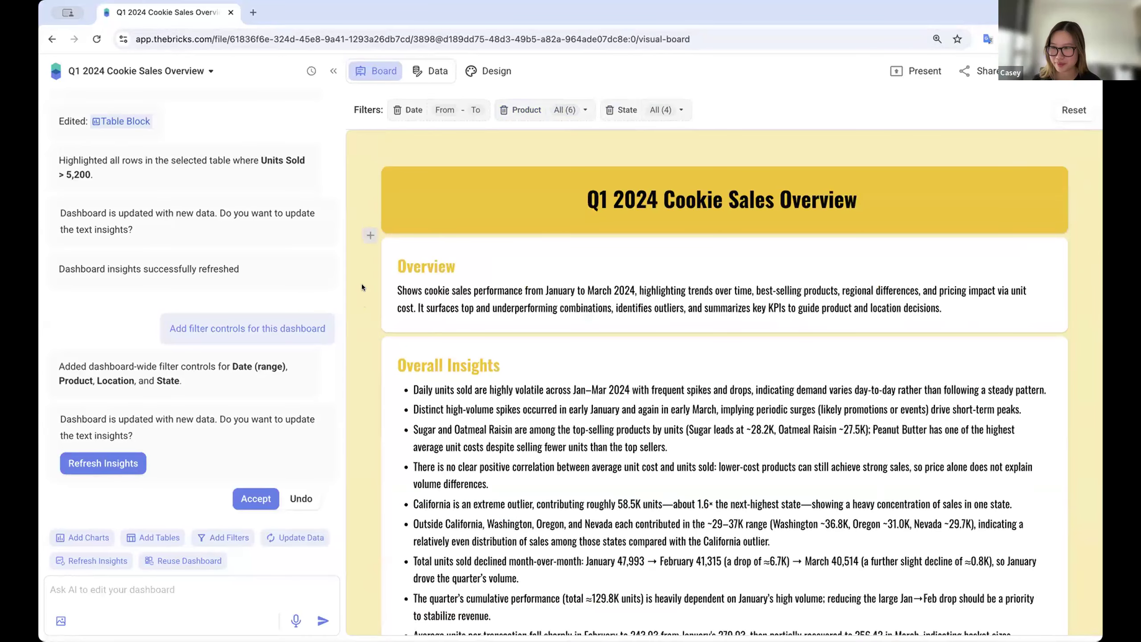
{"action": "left_click", "coordinate": [171, 589]}
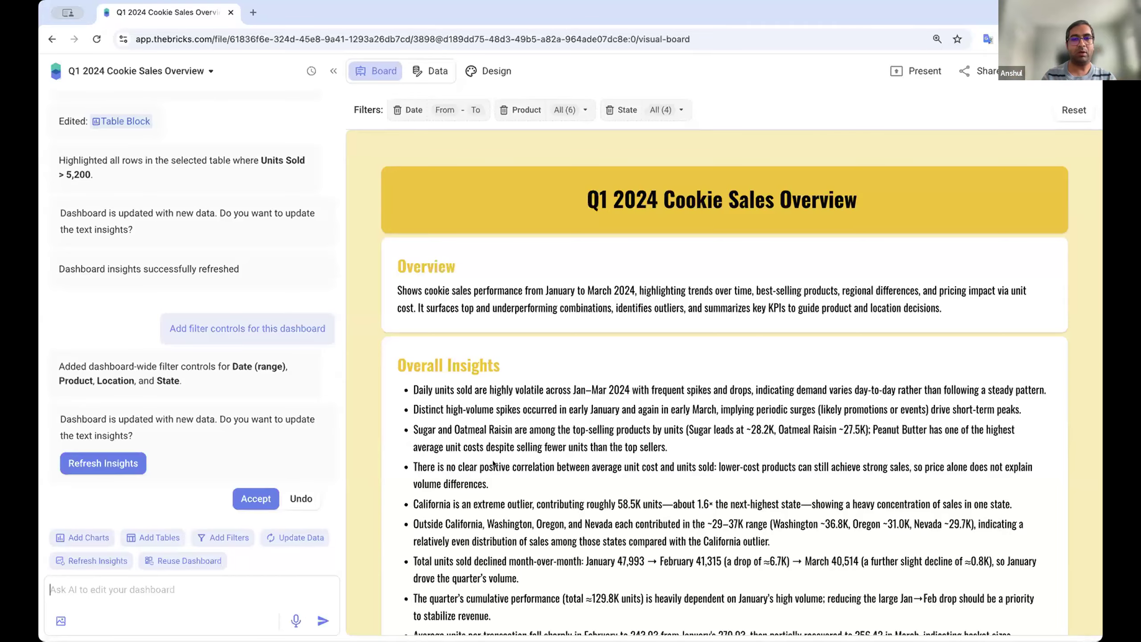
{"action": "scroll", "coordinate": [492, 463], "scroll_direction": "down", "scroll_amount": 15}
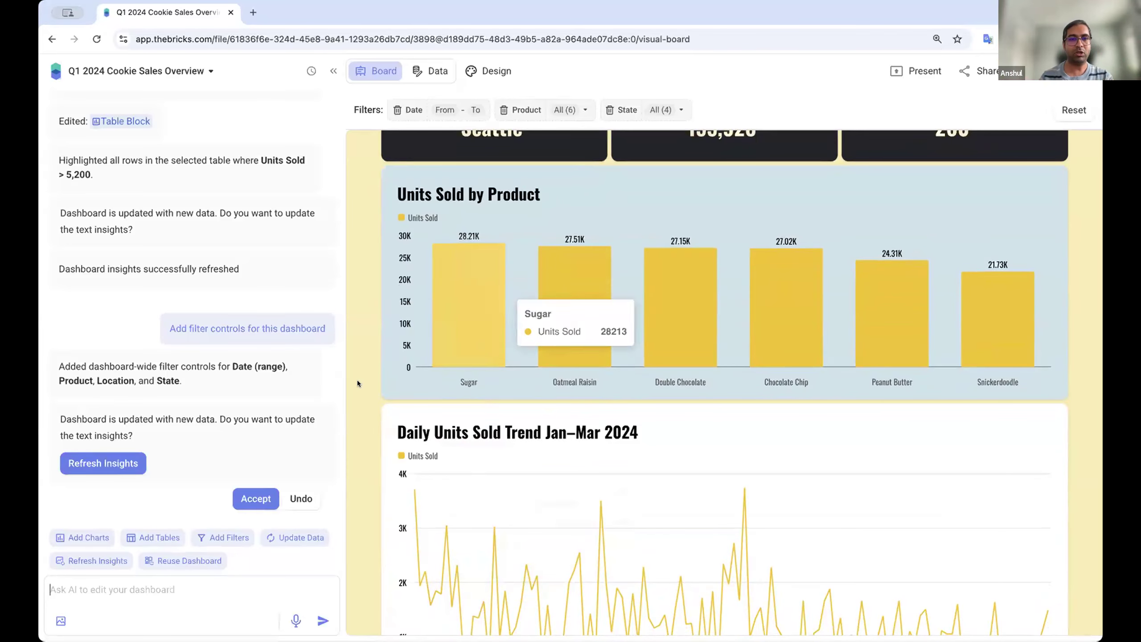
{"action": "scroll", "coordinate": [369, 353], "scroll_direction": "up", "scroll_amount": 10}
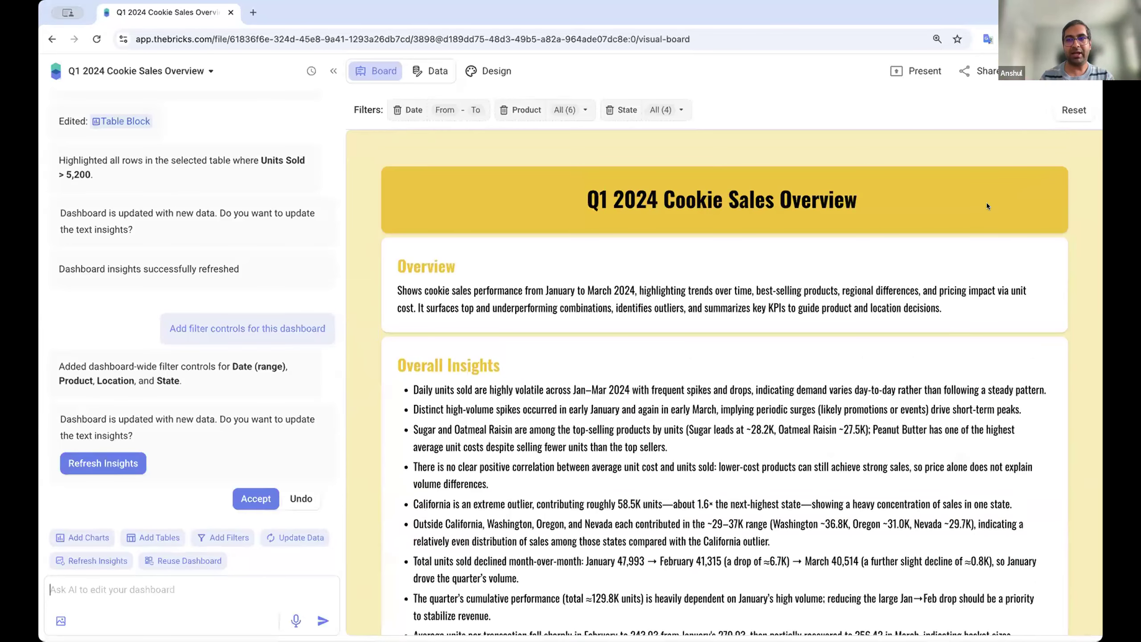
Step: Narrow the Q1 2024 Cookie Sales Overview title block and make the freed space beside it an image block
{"action": "left_click", "coordinate": [1056, 193]}
{"action": "left_click_drag", "start_coordinate": [1068, 196], "coordinate": [969, 211]}
{"action": "left_click", "coordinate": [967, 197]}
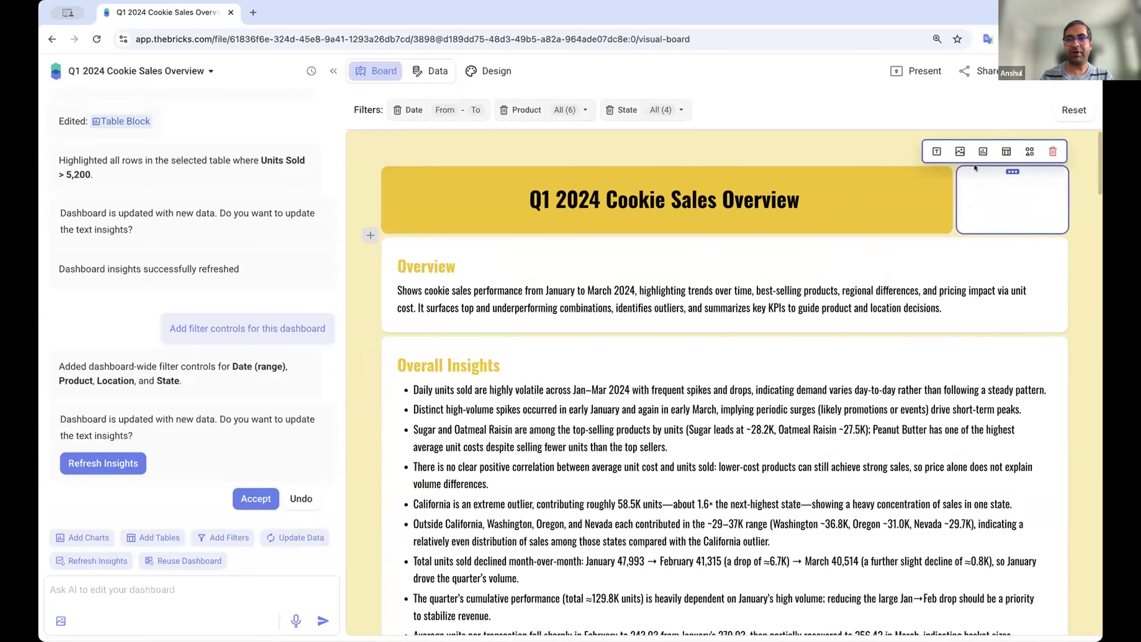
{"action": "left_click", "coordinate": [959, 152]}
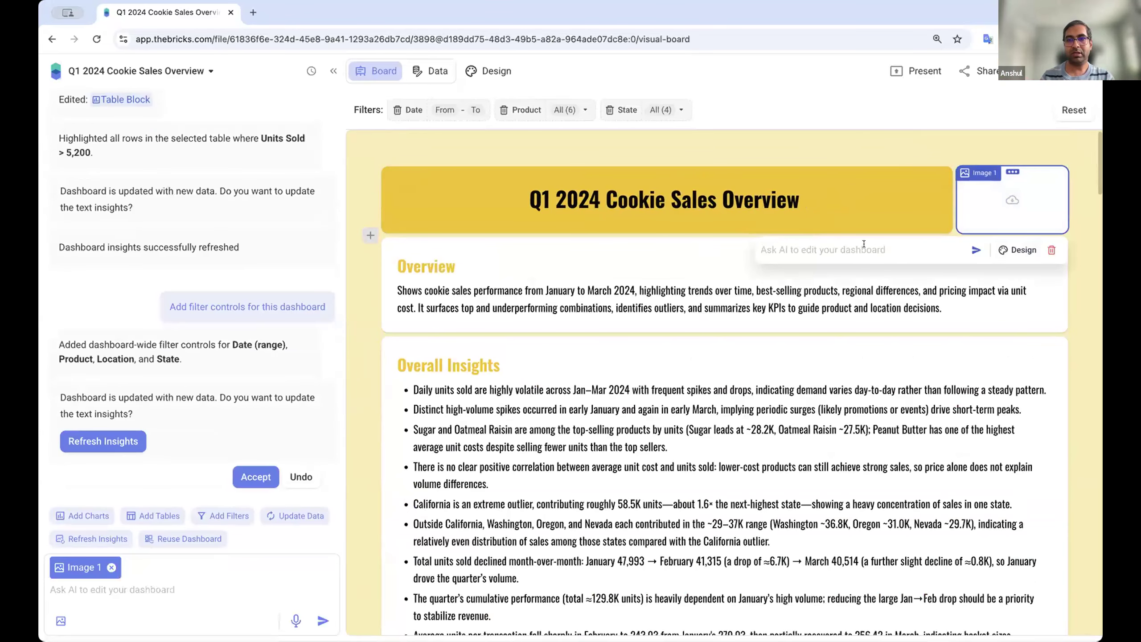
Step: Upload the green and blue hexagonal logo into the image block beside the title, leaving no block selected
{"action": "left_click", "coordinate": [1012, 204]}
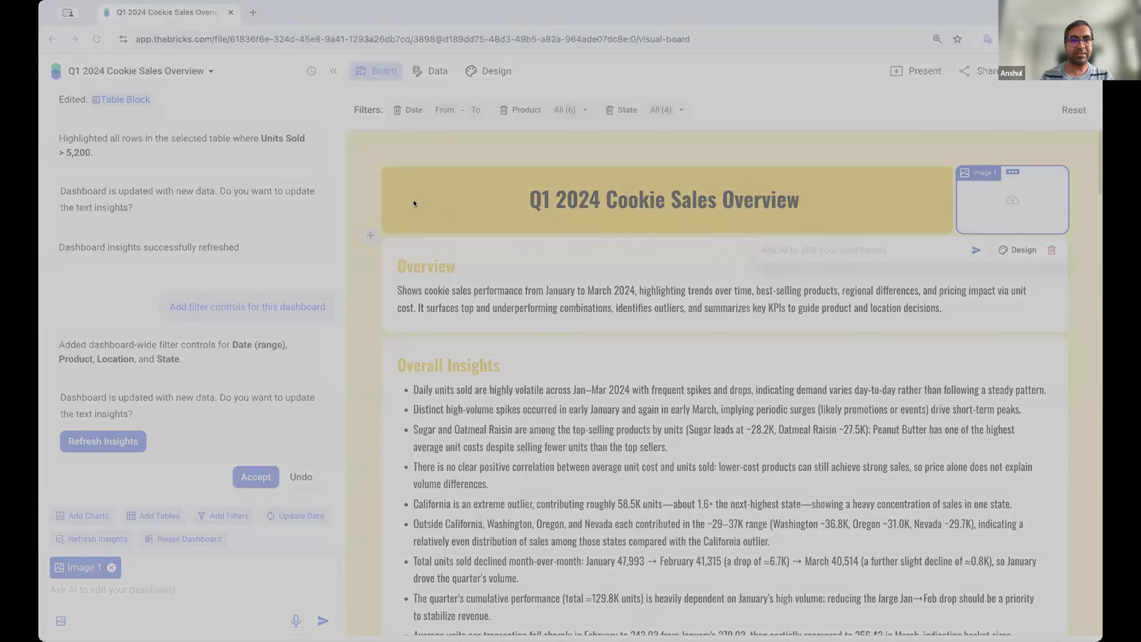
{"action": "left_click", "coordinate": [868, 493]}
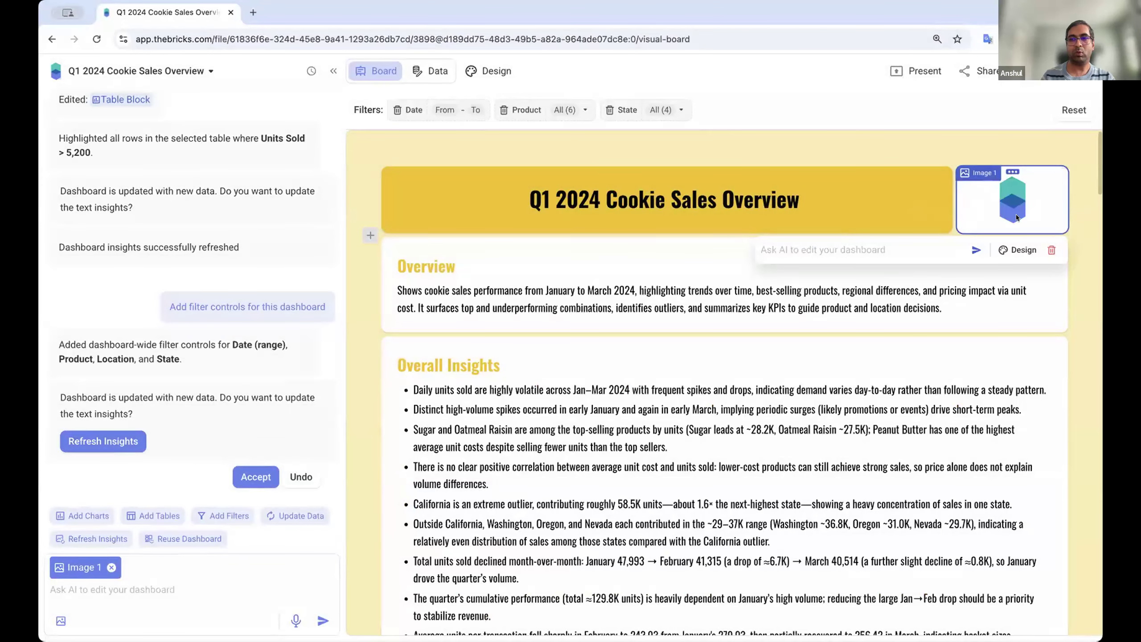
{"action": "left_click", "coordinate": [347, 357]}
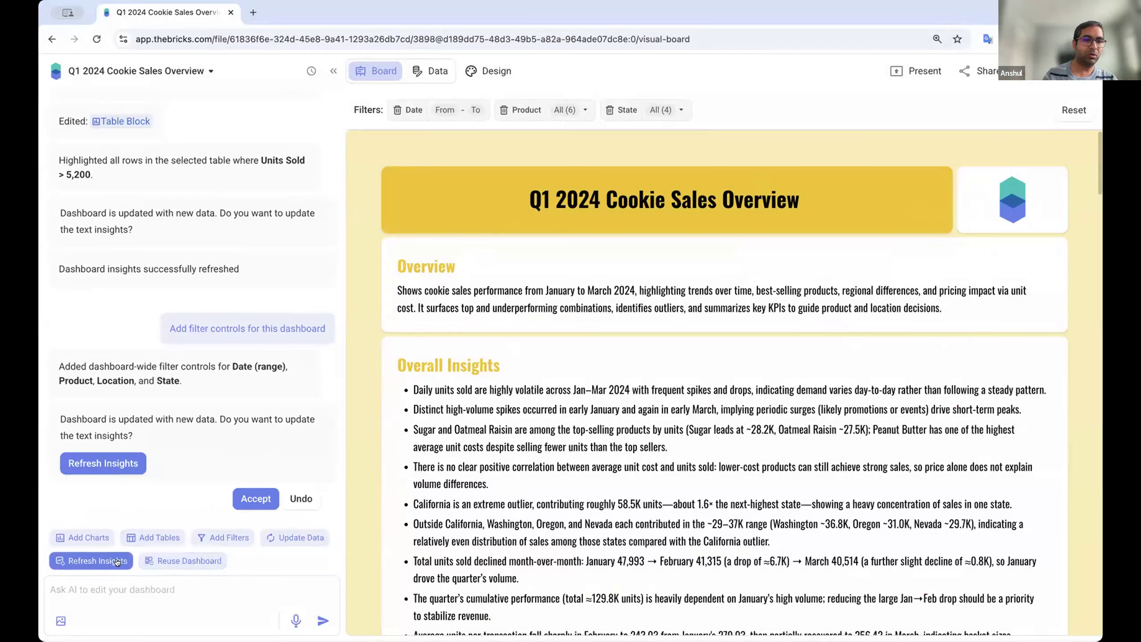
Step: Start reusing the dashboard with another data file
{"action": "left_click", "coordinate": [188, 561]}
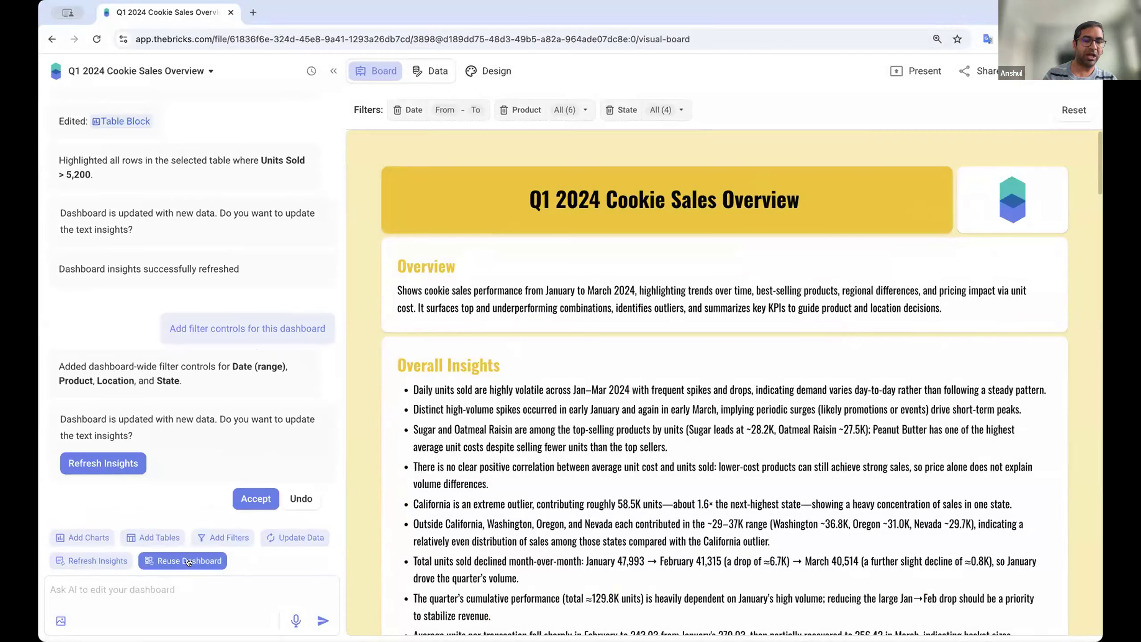
{"action": "left_click", "coordinate": [176, 559]}
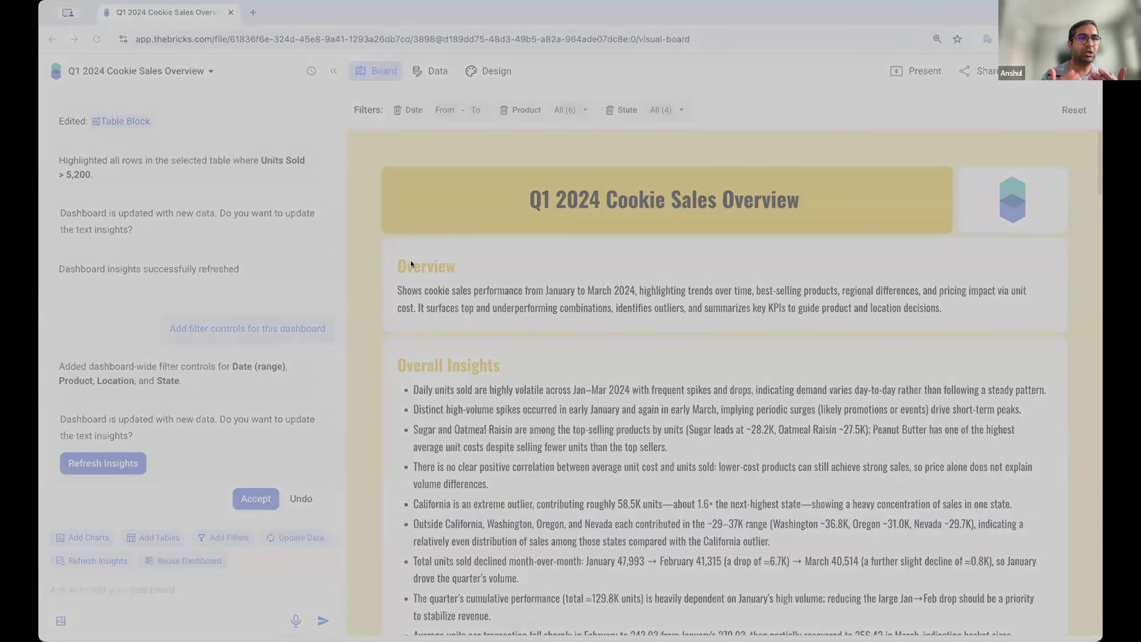